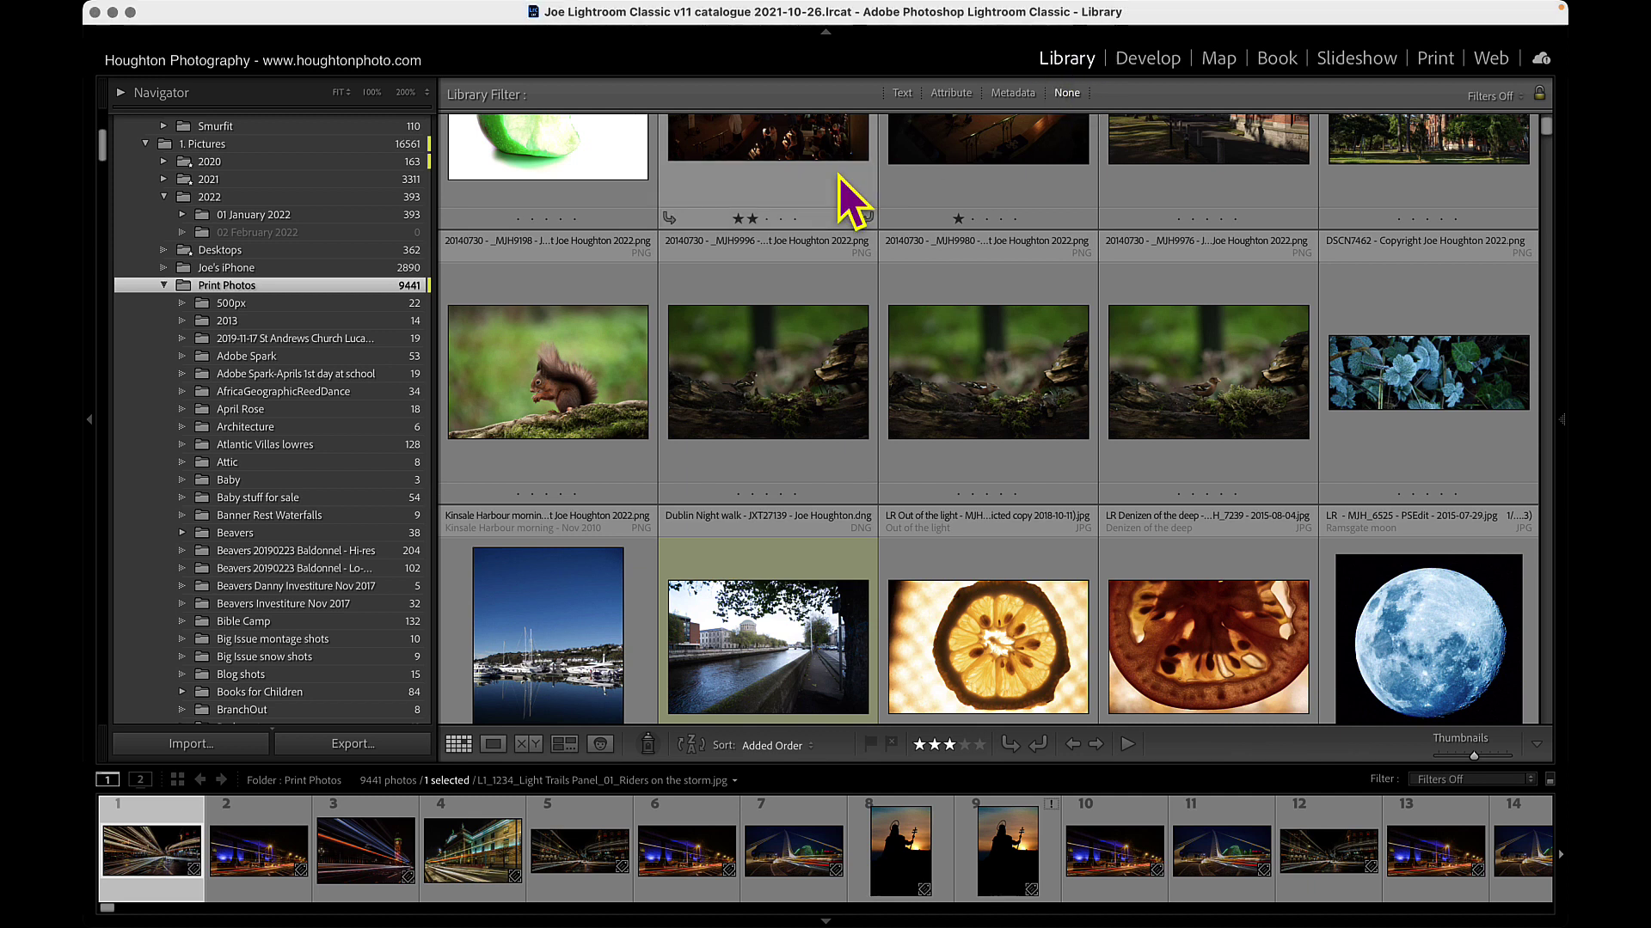
# Filter the grid by the text 'light trails' in Any Searchable Field and browse the 80 matches.
pyautogui.press('\\')
pyautogui.press('\\')
pyautogui.press('\\')
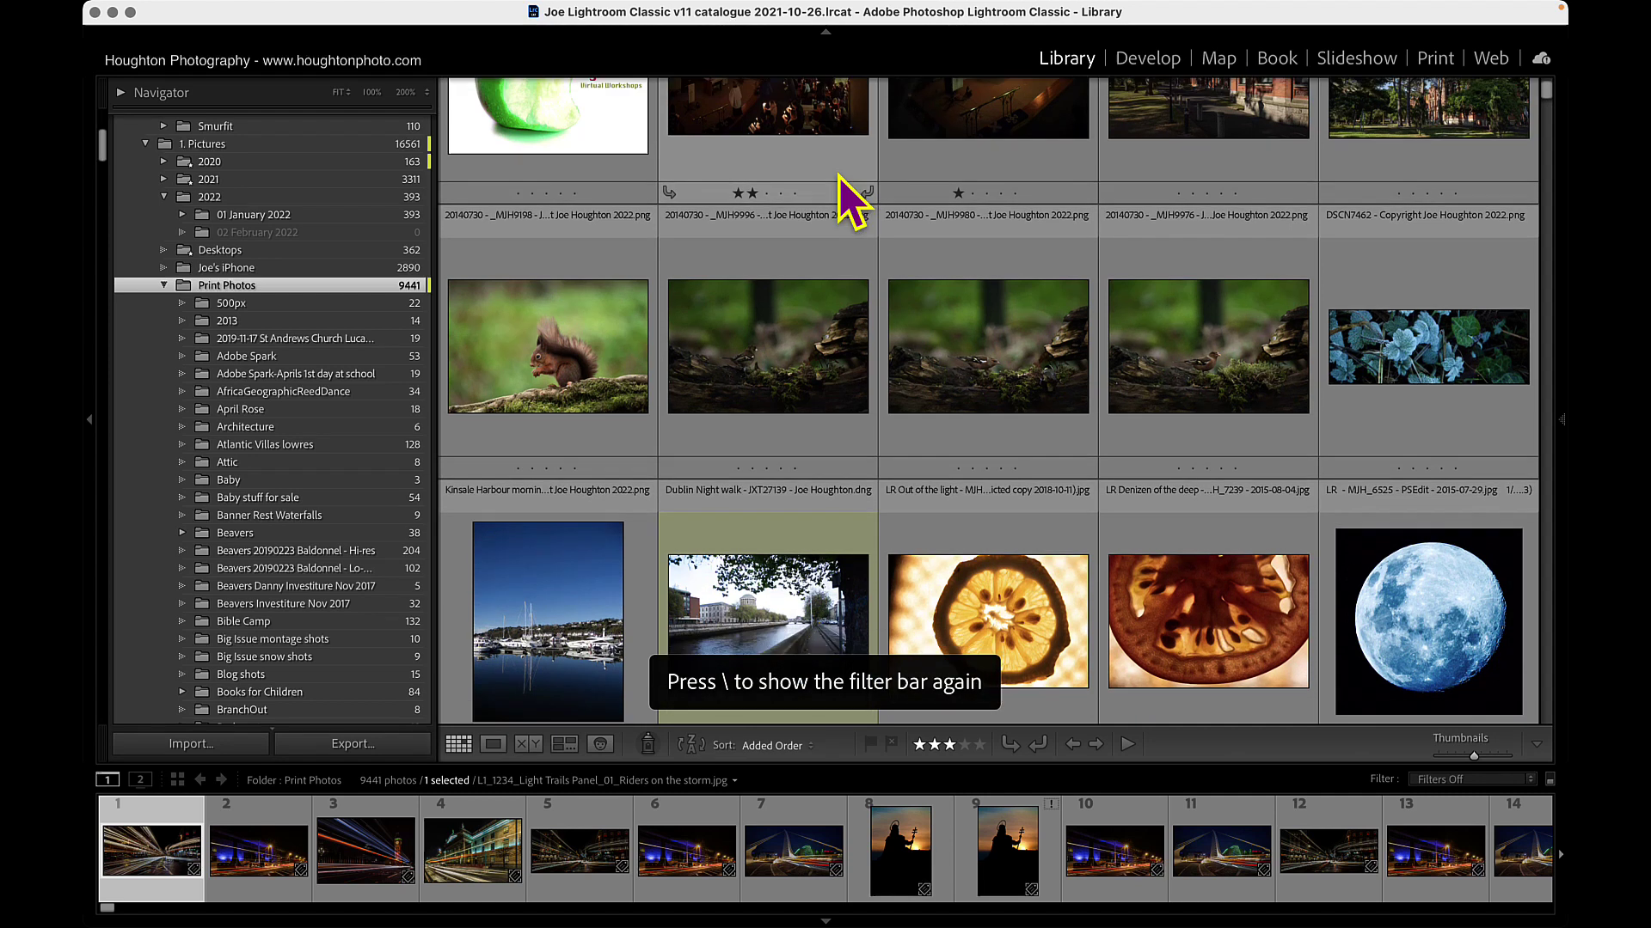
pyautogui.press('\\')
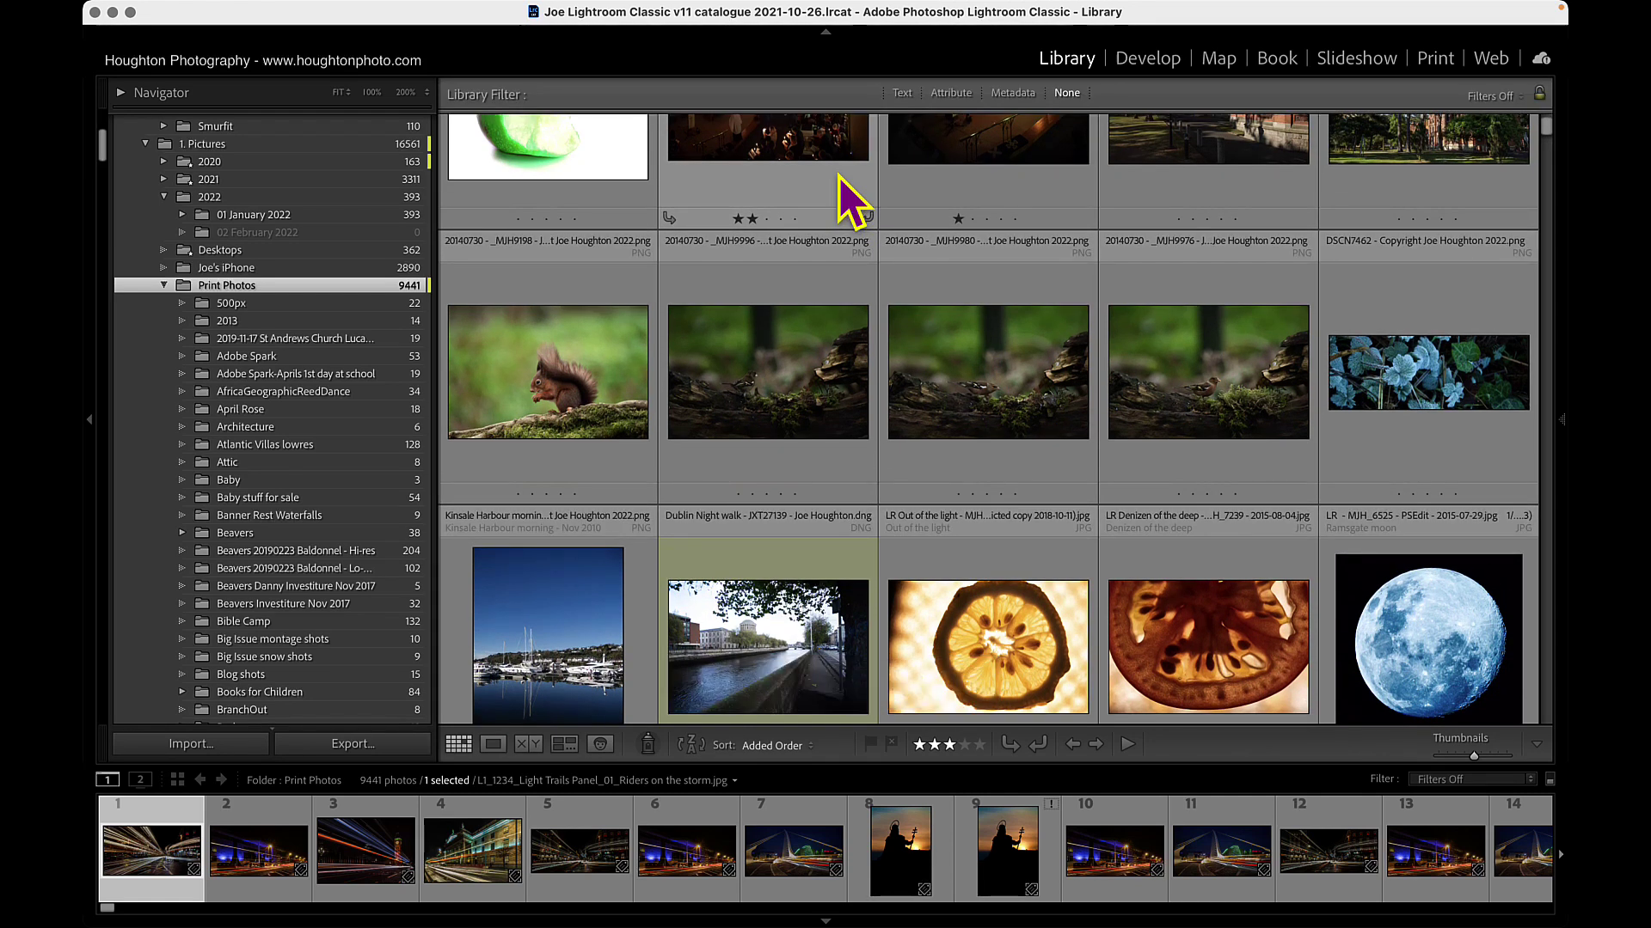
pyautogui.click(902, 93)
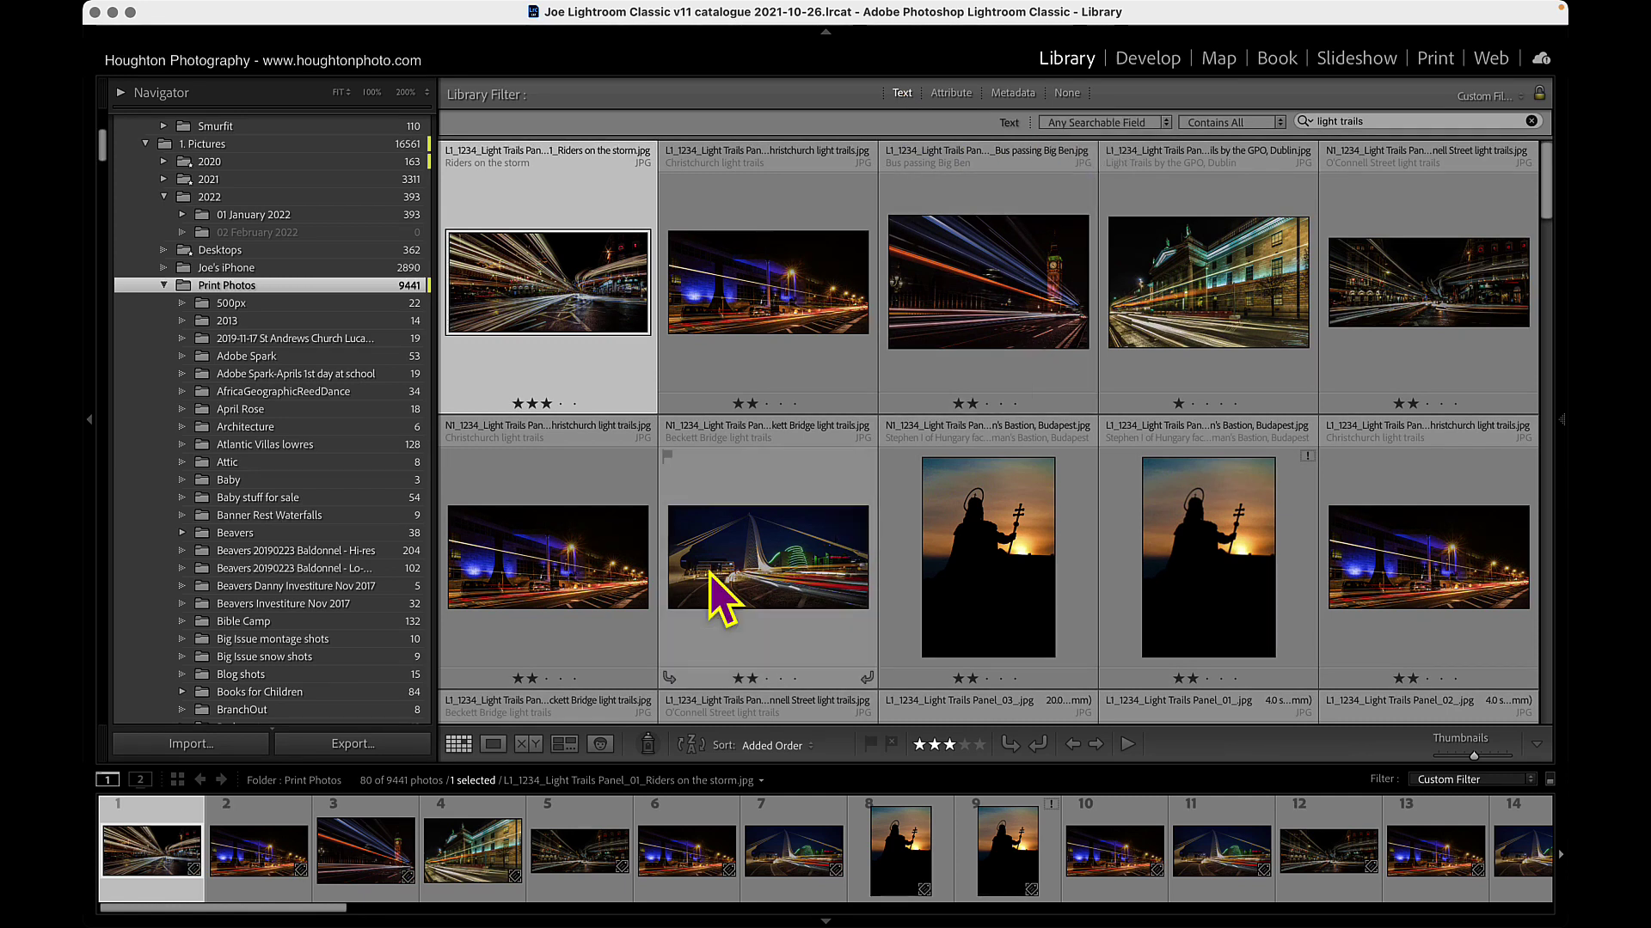
pyautogui.click(1376, 123)
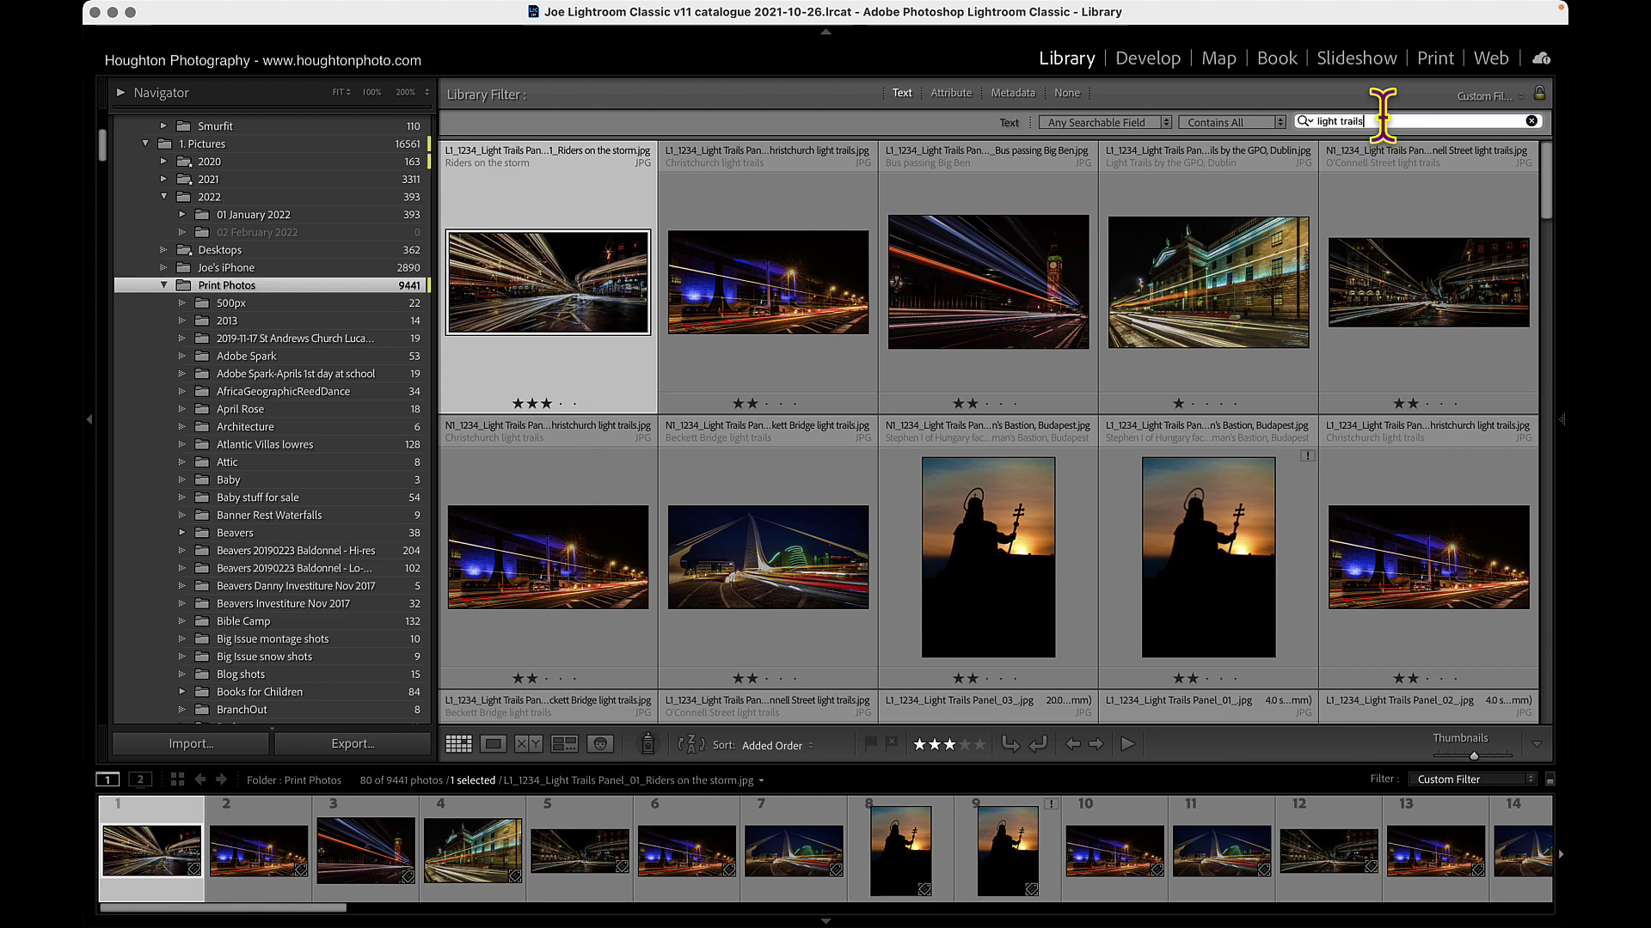
pyautogui.press('BackSpace')
pyautogui.press('BackSpace')
pyautogui.press('BackSpace')
pyautogui.press('BackSpace')
pyautogui.press('BackSpace')
pyautogui.press('BackSpace')
pyautogui.press('BackSpace')
pyautogui.press('BackSpace')
pyautogui.press('BackSpace')
pyautogui.press('BackSpace')
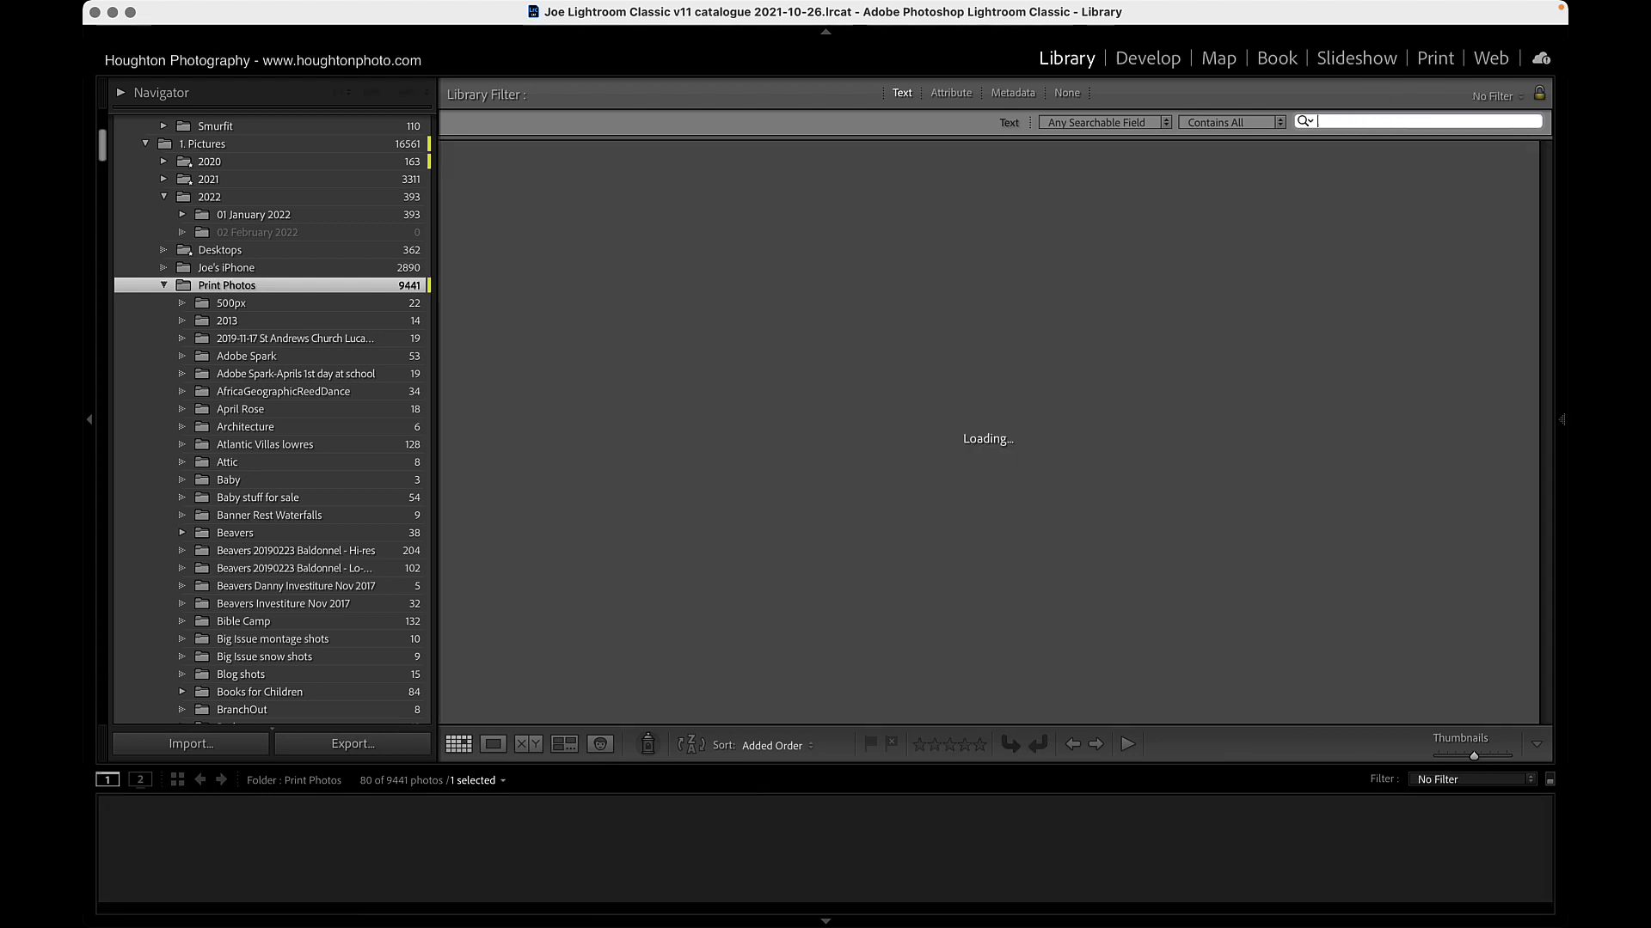
pyautogui.write('light trails')
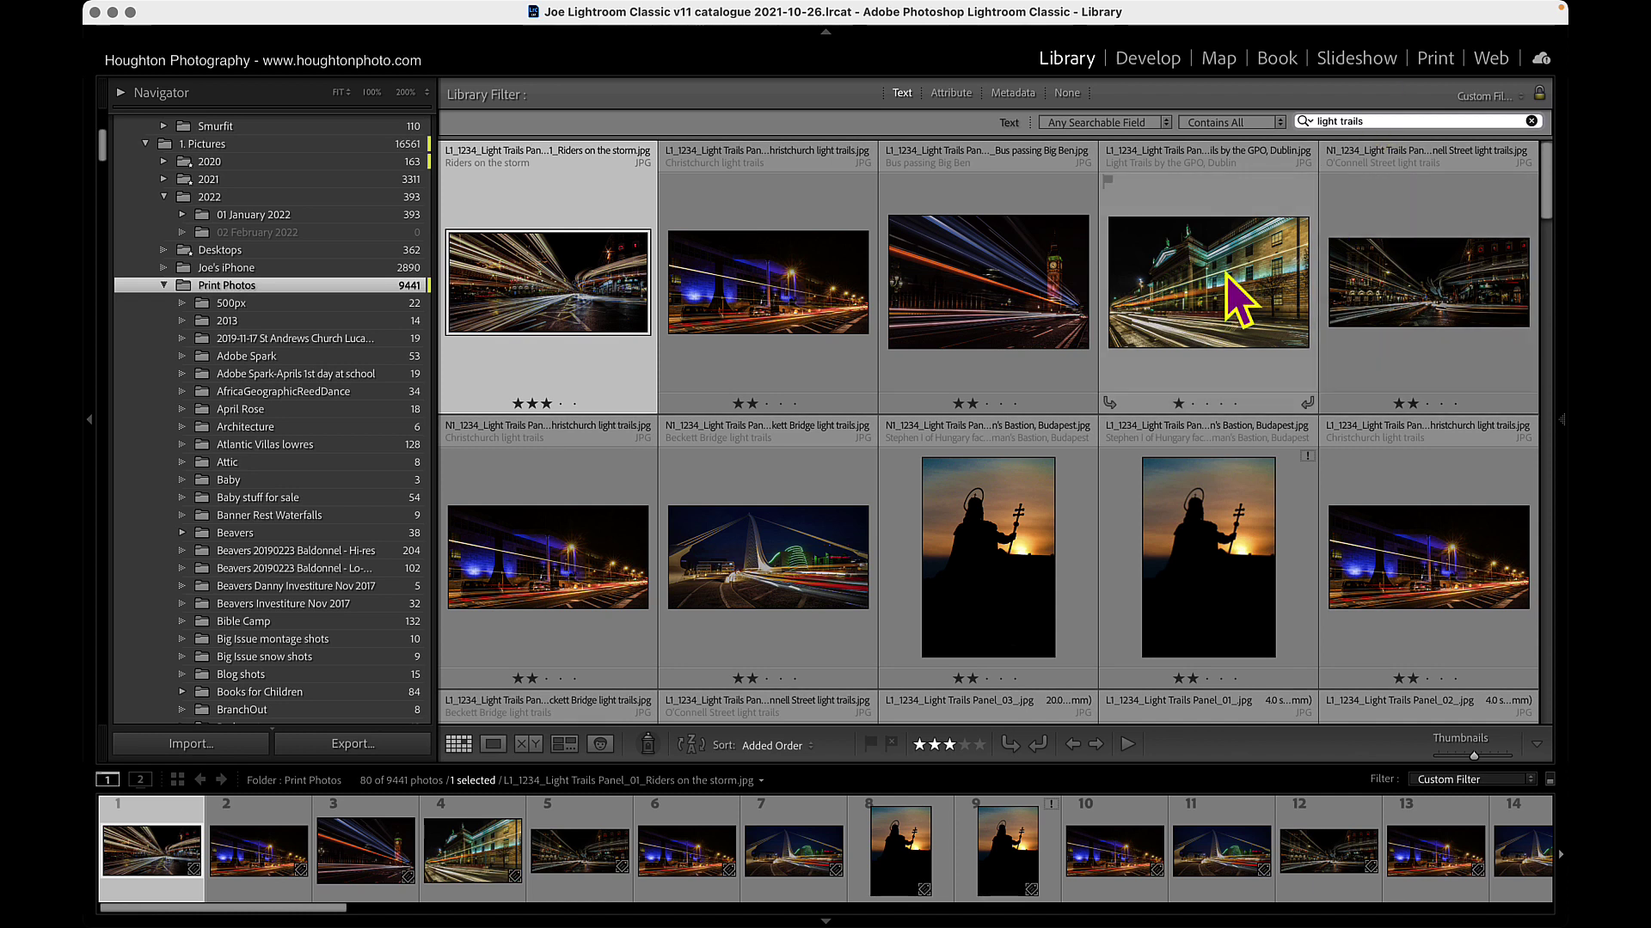
pyautogui.scroll(-3, 1178, 310)
pyautogui.scroll(-10, 1182, 319)
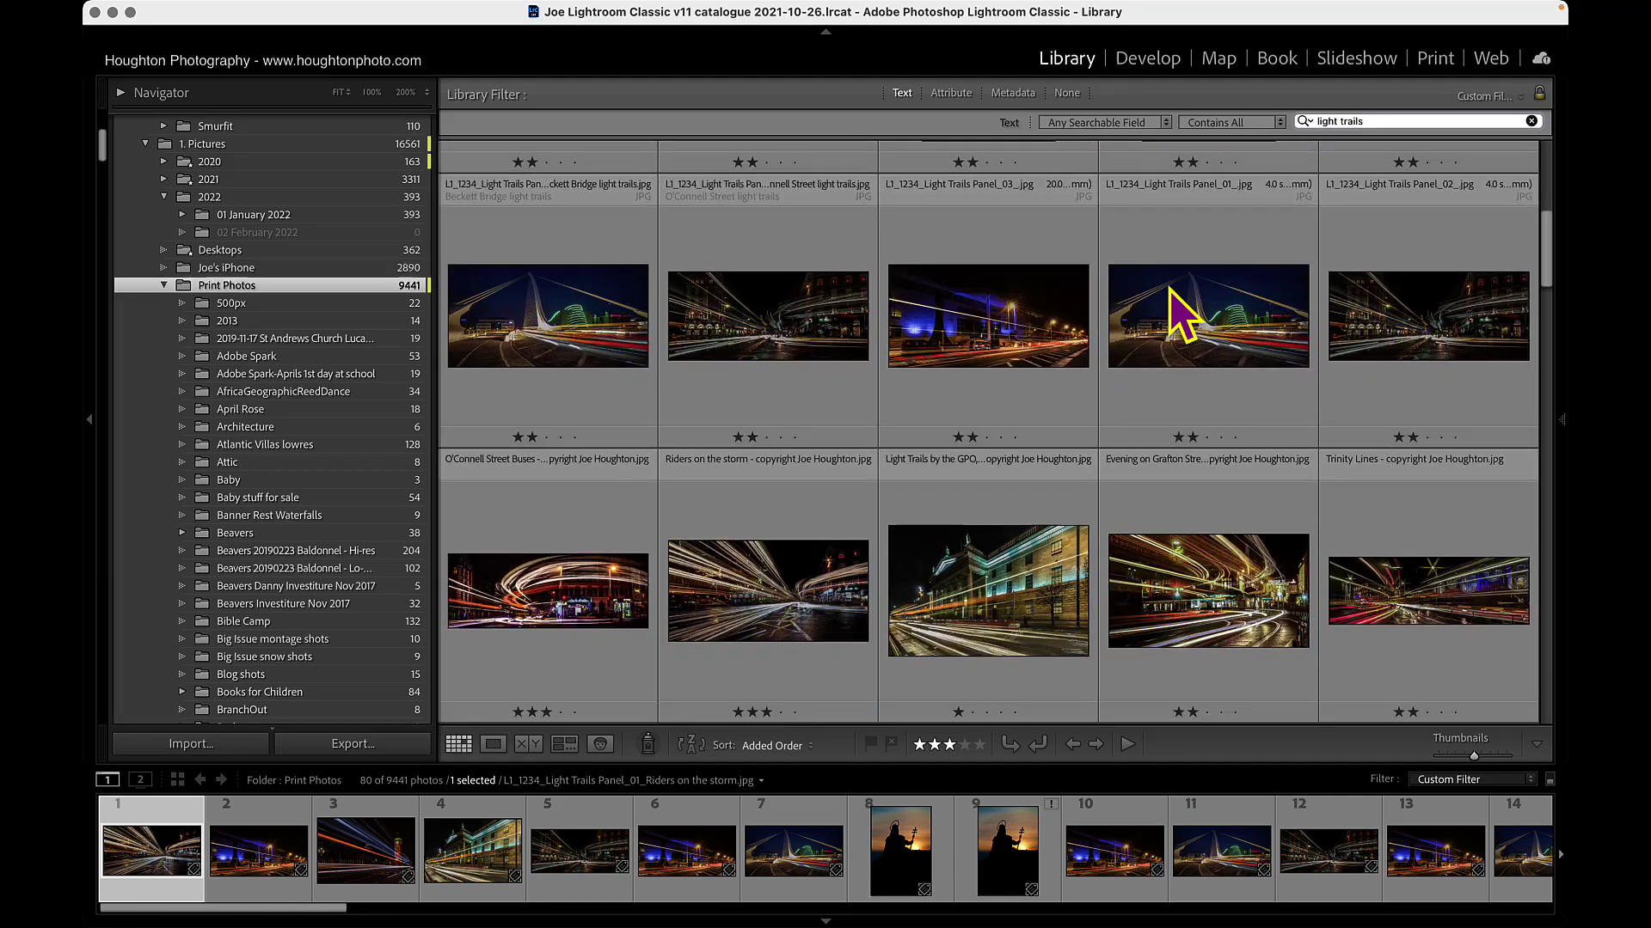
pyautogui.scroll(-10, 1177, 331)
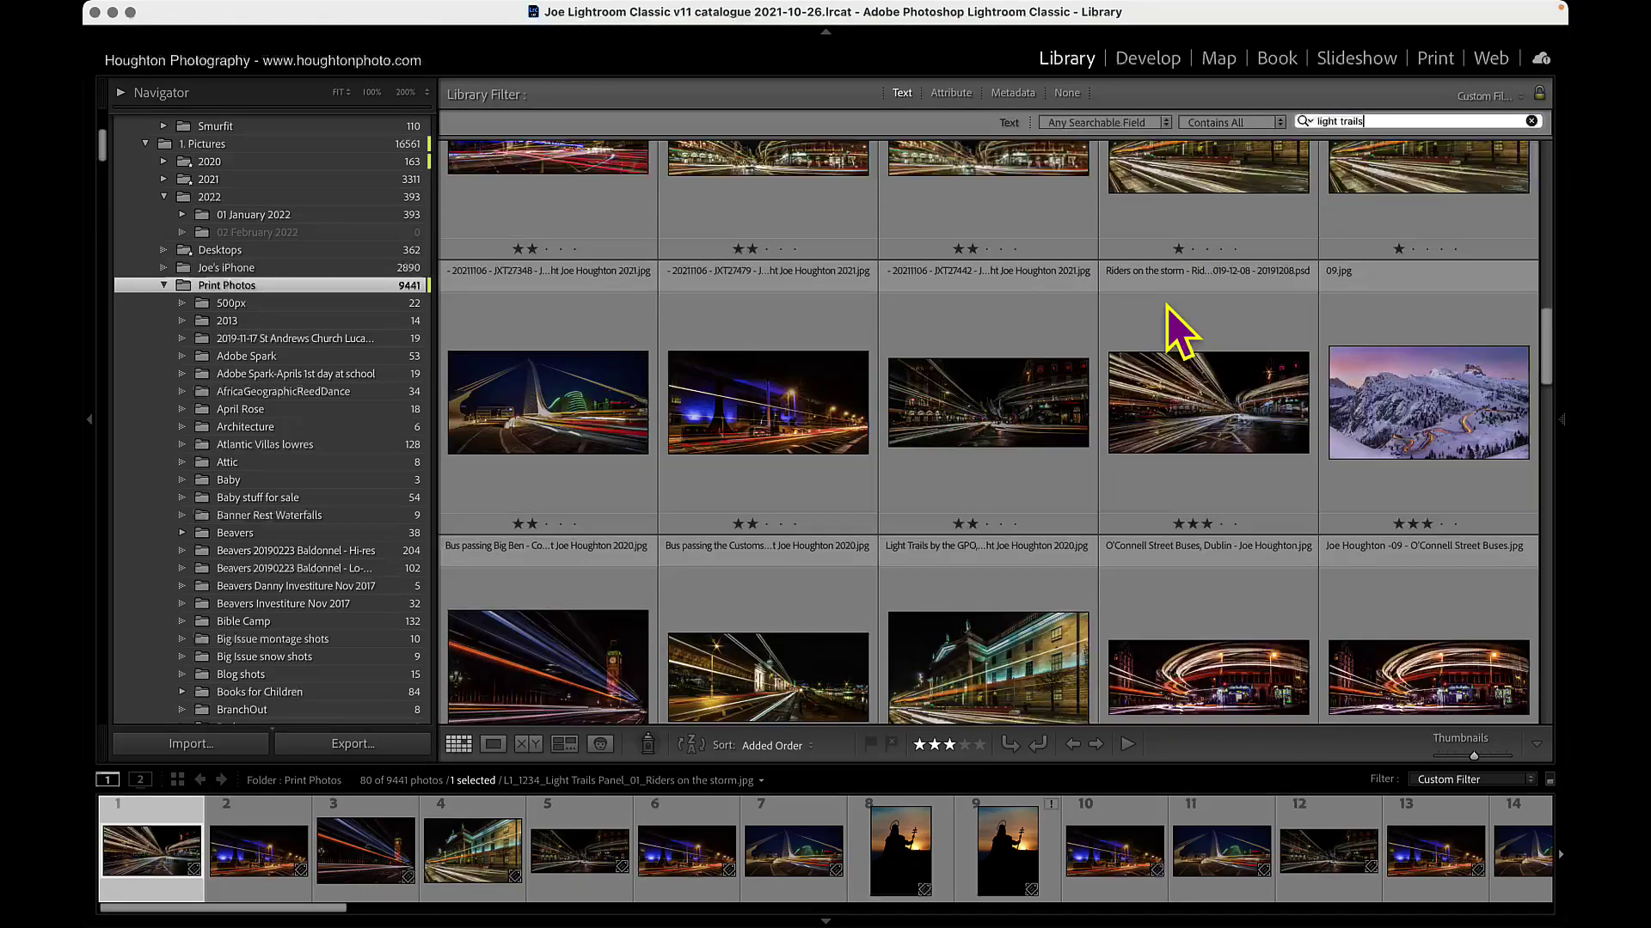
pyautogui.scroll(-10, 1178, 337)
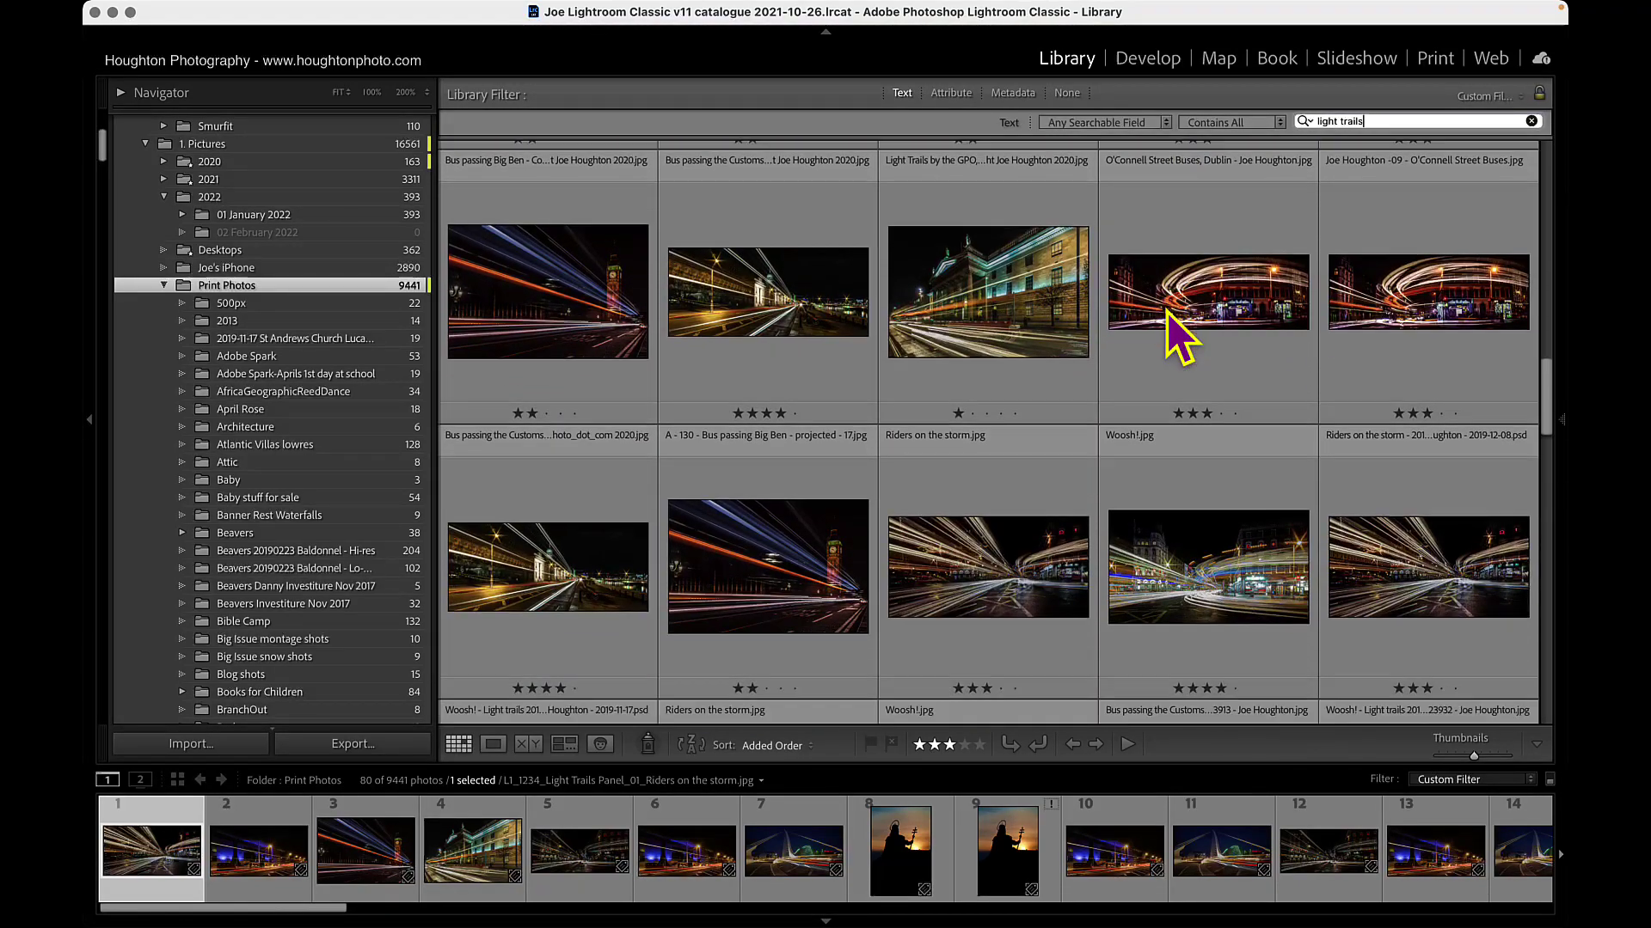
pyautogui.scroll(20, 1167, 312)
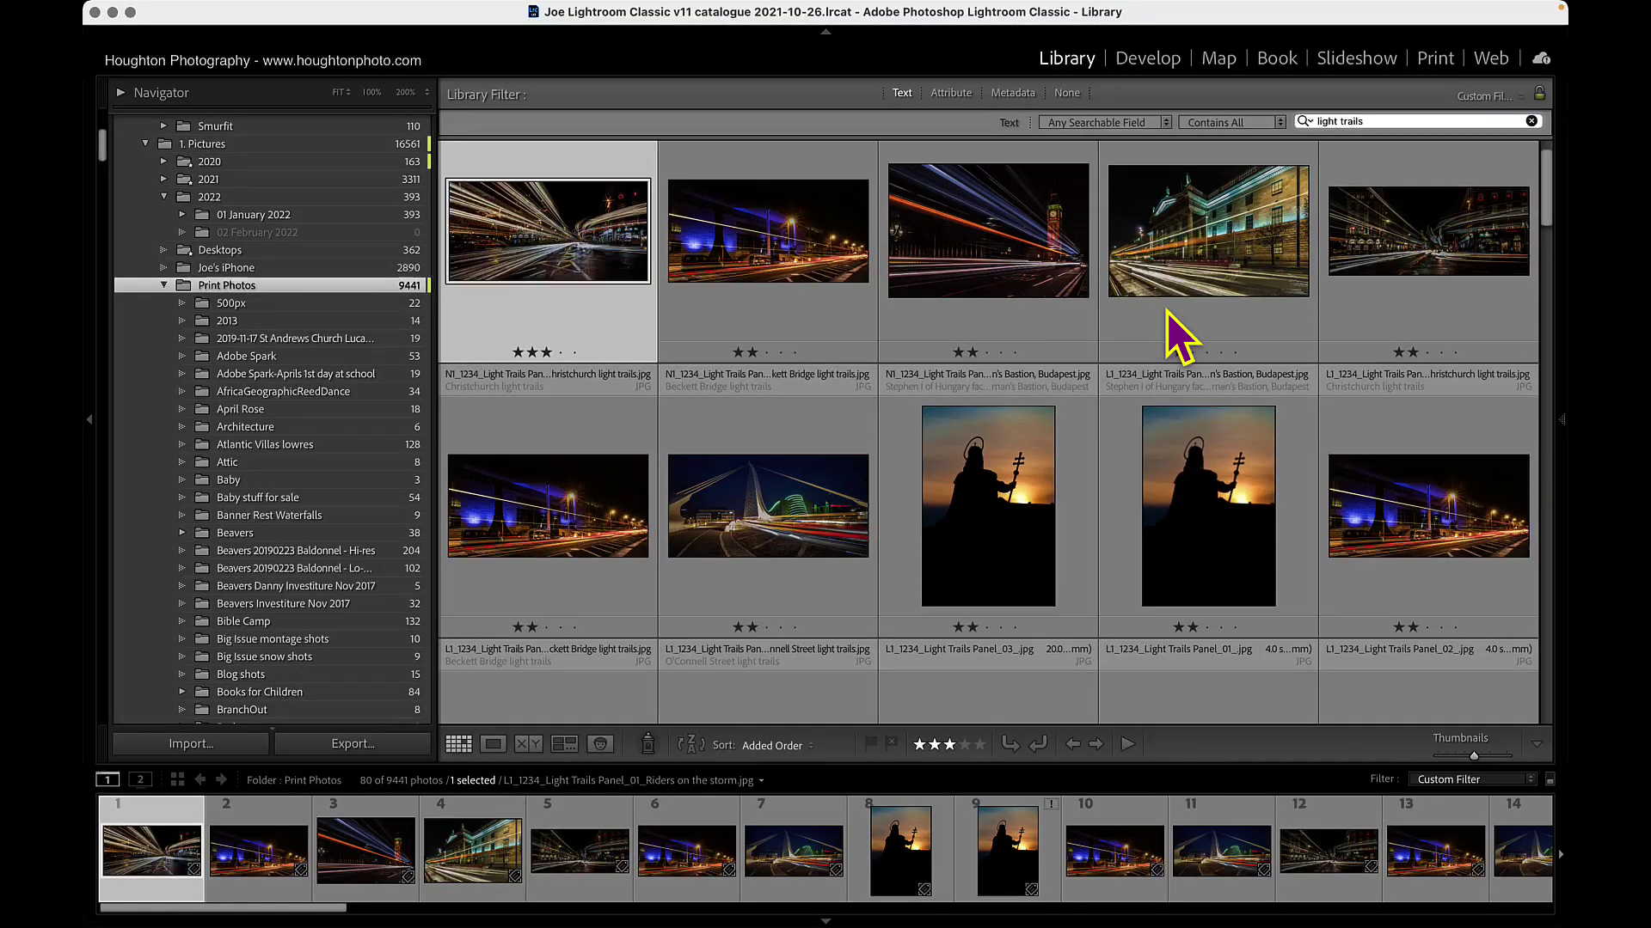
pyautogui.scroll(-6, 1171, 327)
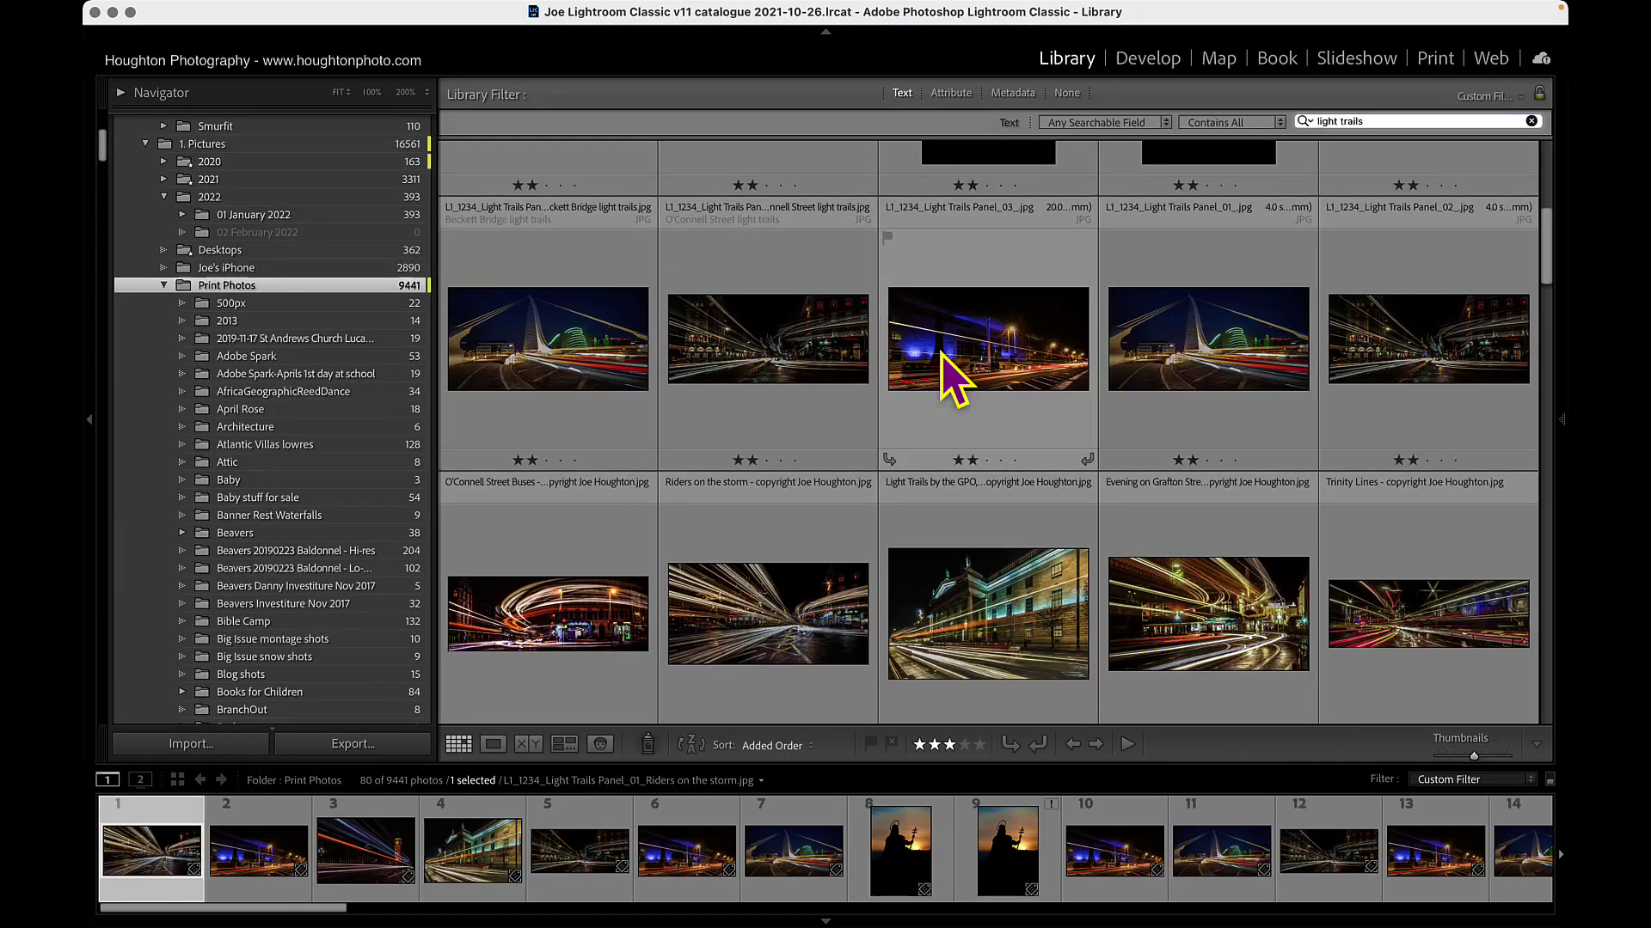
# Select the O'Connell Street, Grafton Street, GPO, Riders on the storm, Christchurch and Big Ben bus photos.
pyautogui.click(758, 359)
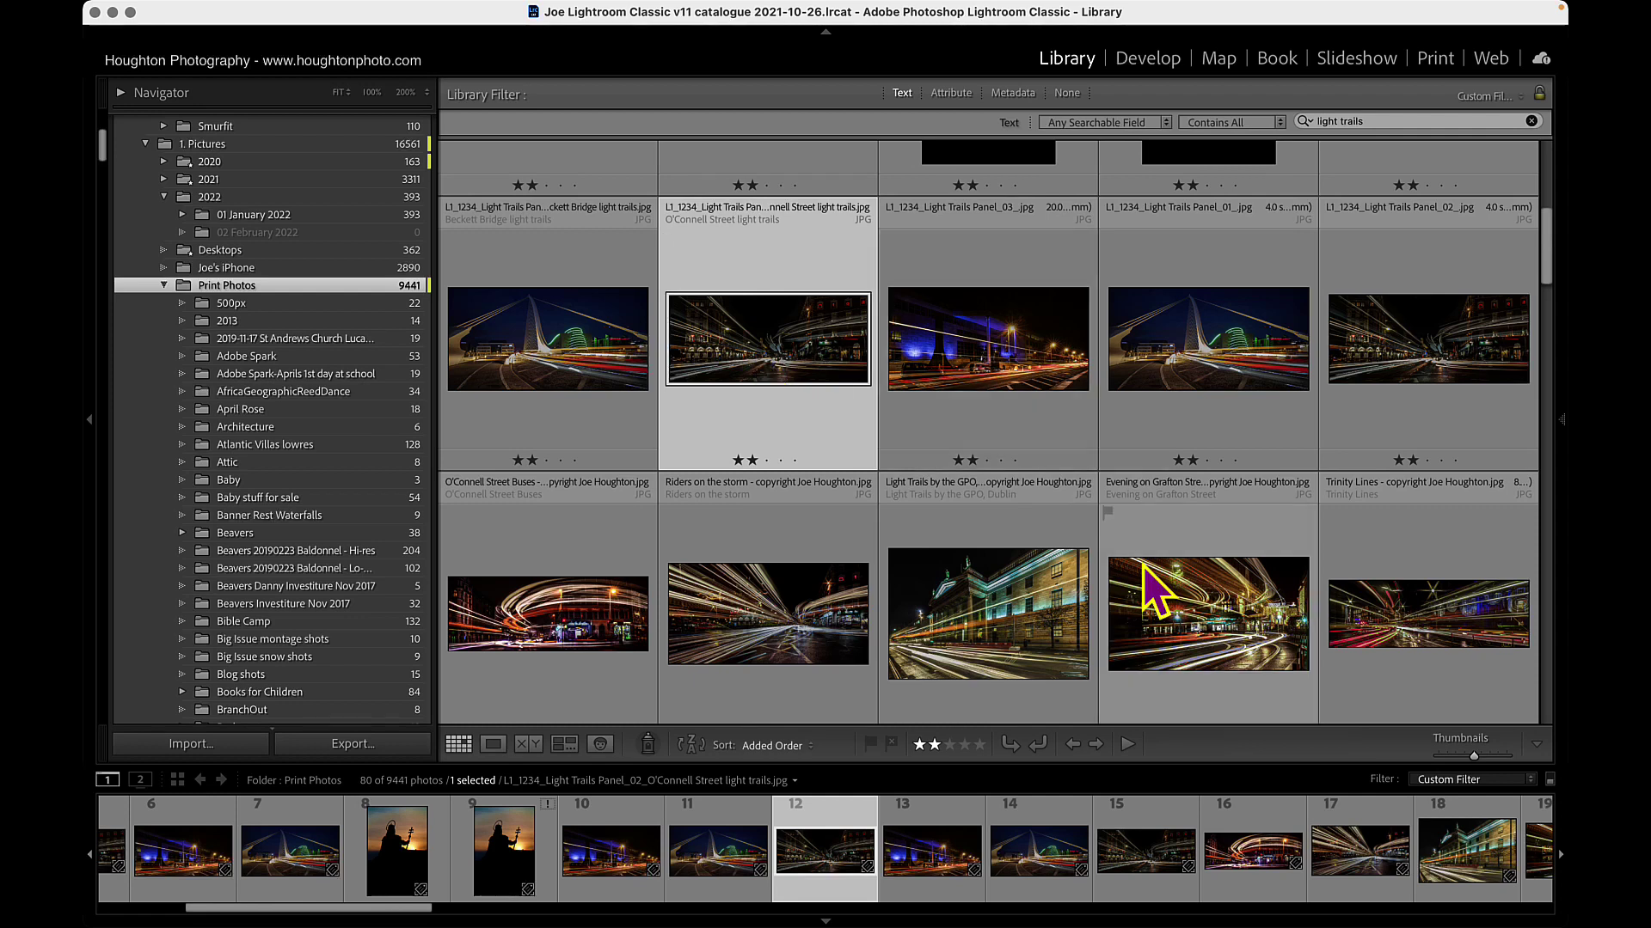
pyautogui.keyDown('super'); pyautogui.click(1210, 615); pyautogui.keyUp('super')
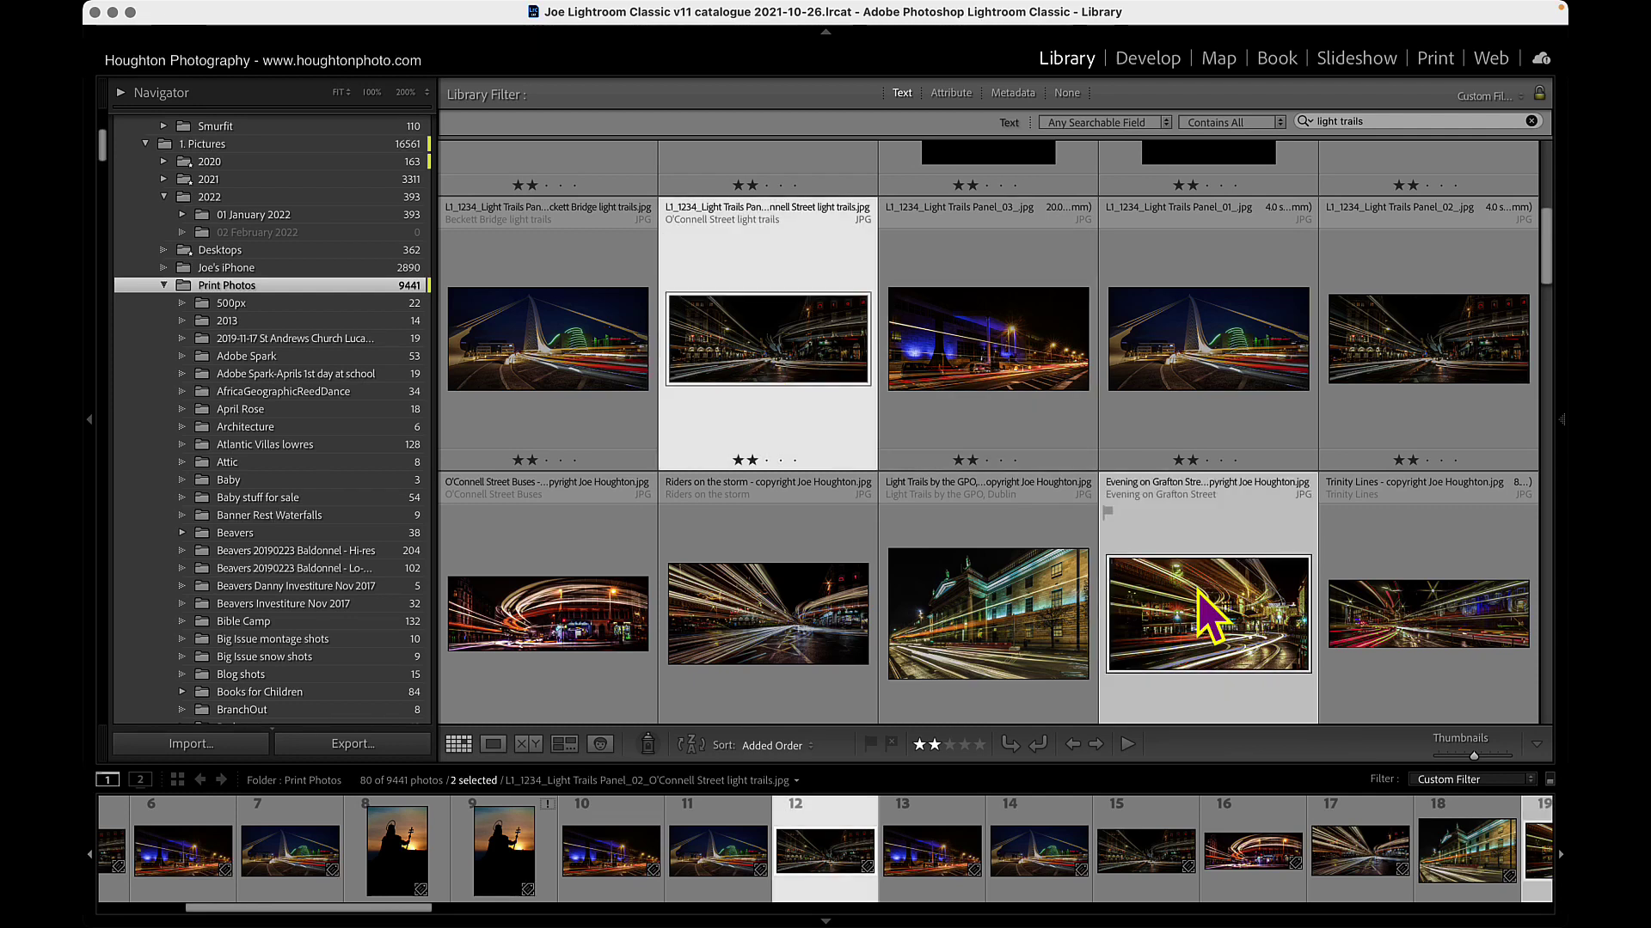
pyautogui.keyDown('super'); pyautogui.click(1017, 655); pyautogui.keyUp('super')
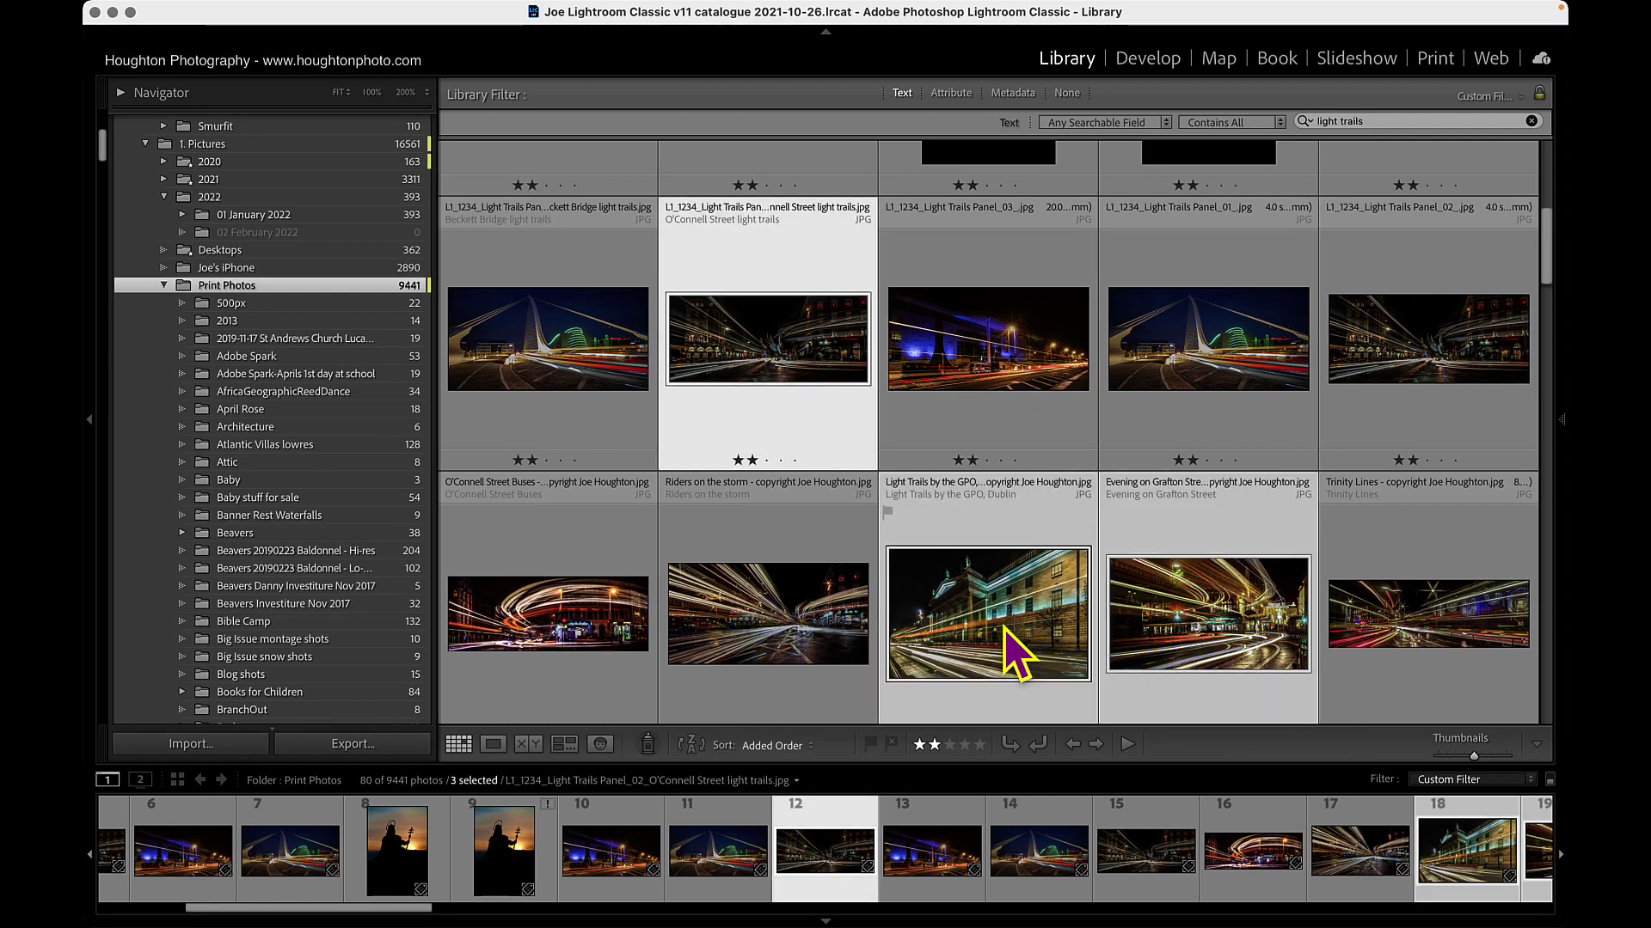
pyautogui.keyDown('super'); pyautogui.click(751, 638); pyautogui.keyUp('super')
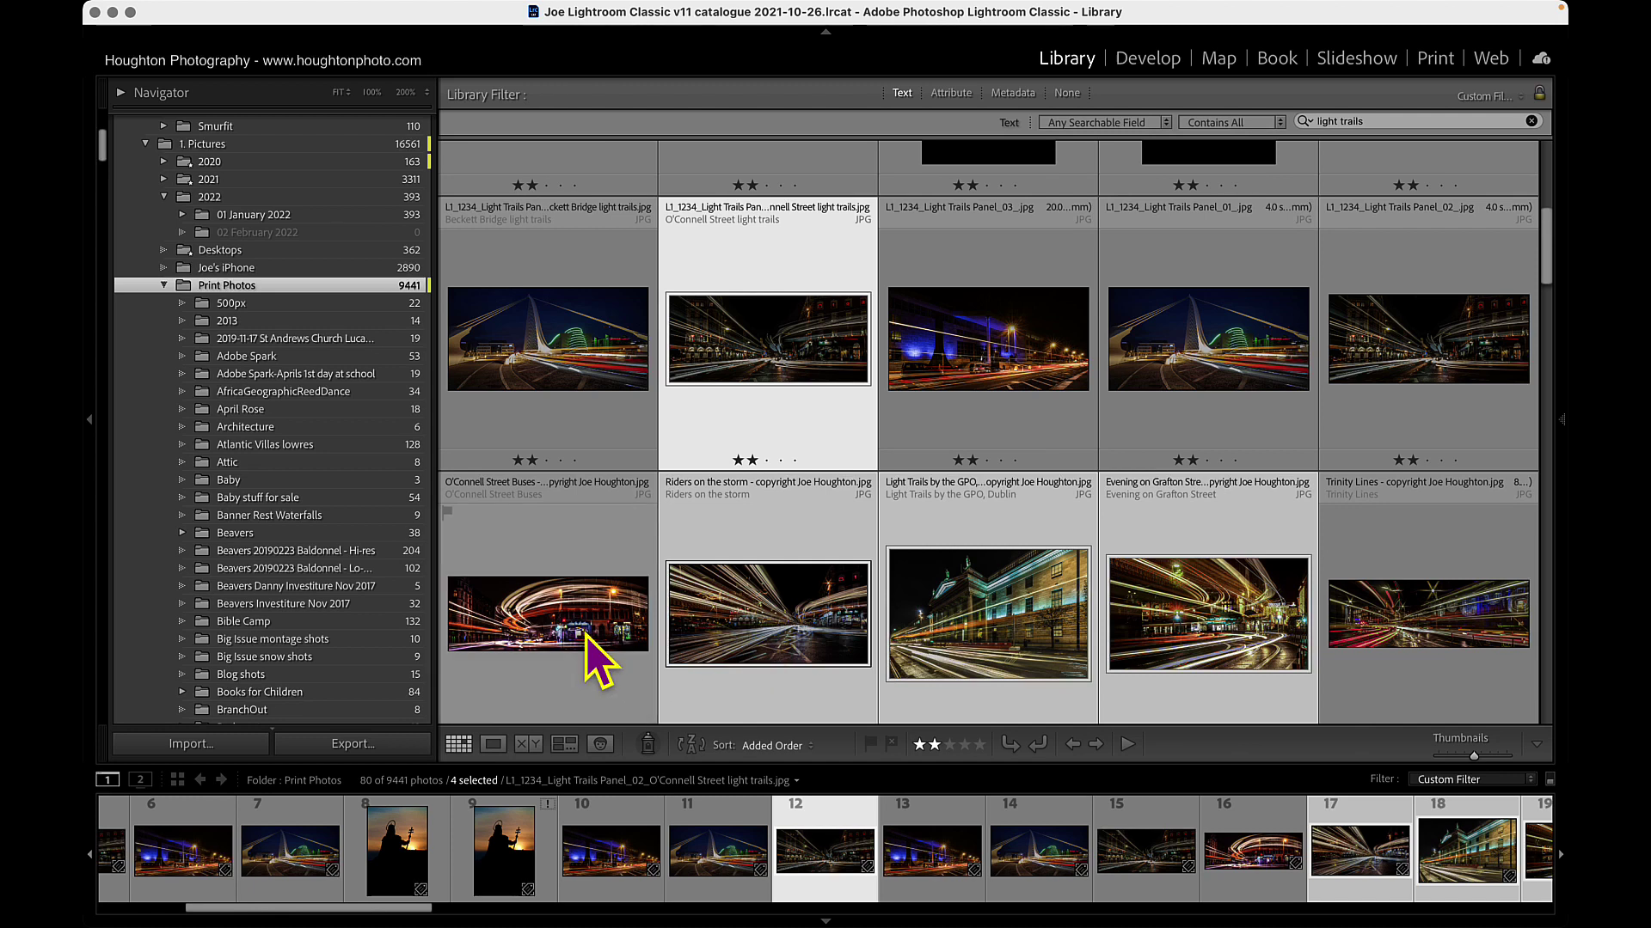
pyautogui.scroll(-5, 756, 627)
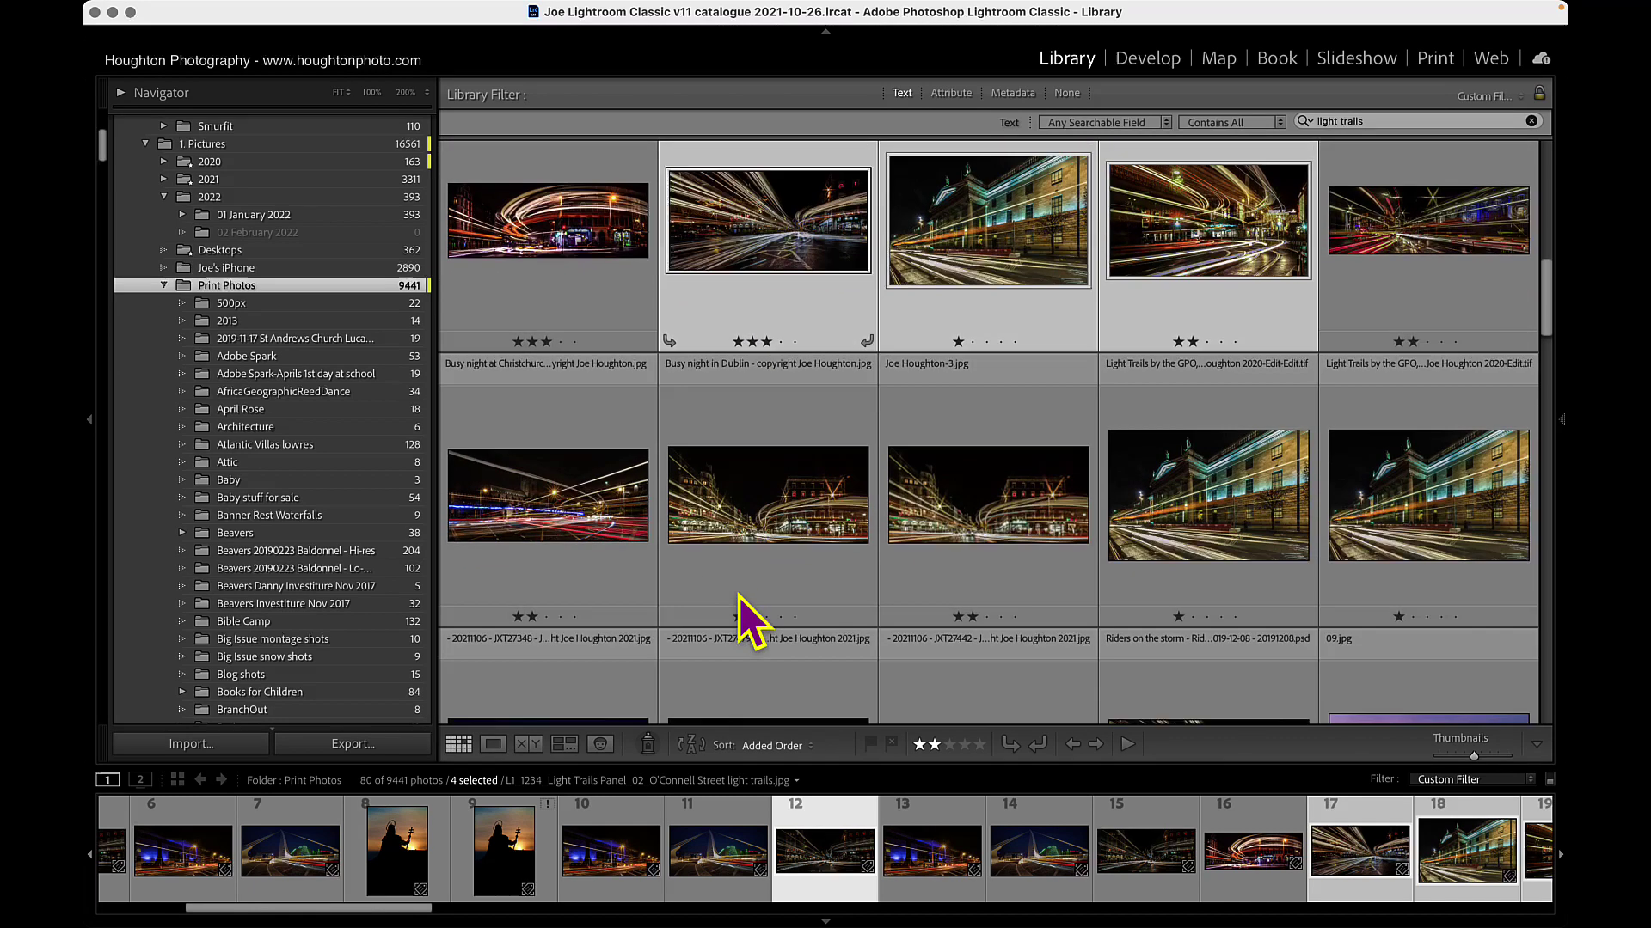
pyautogui.scroll(3, 736, 619)
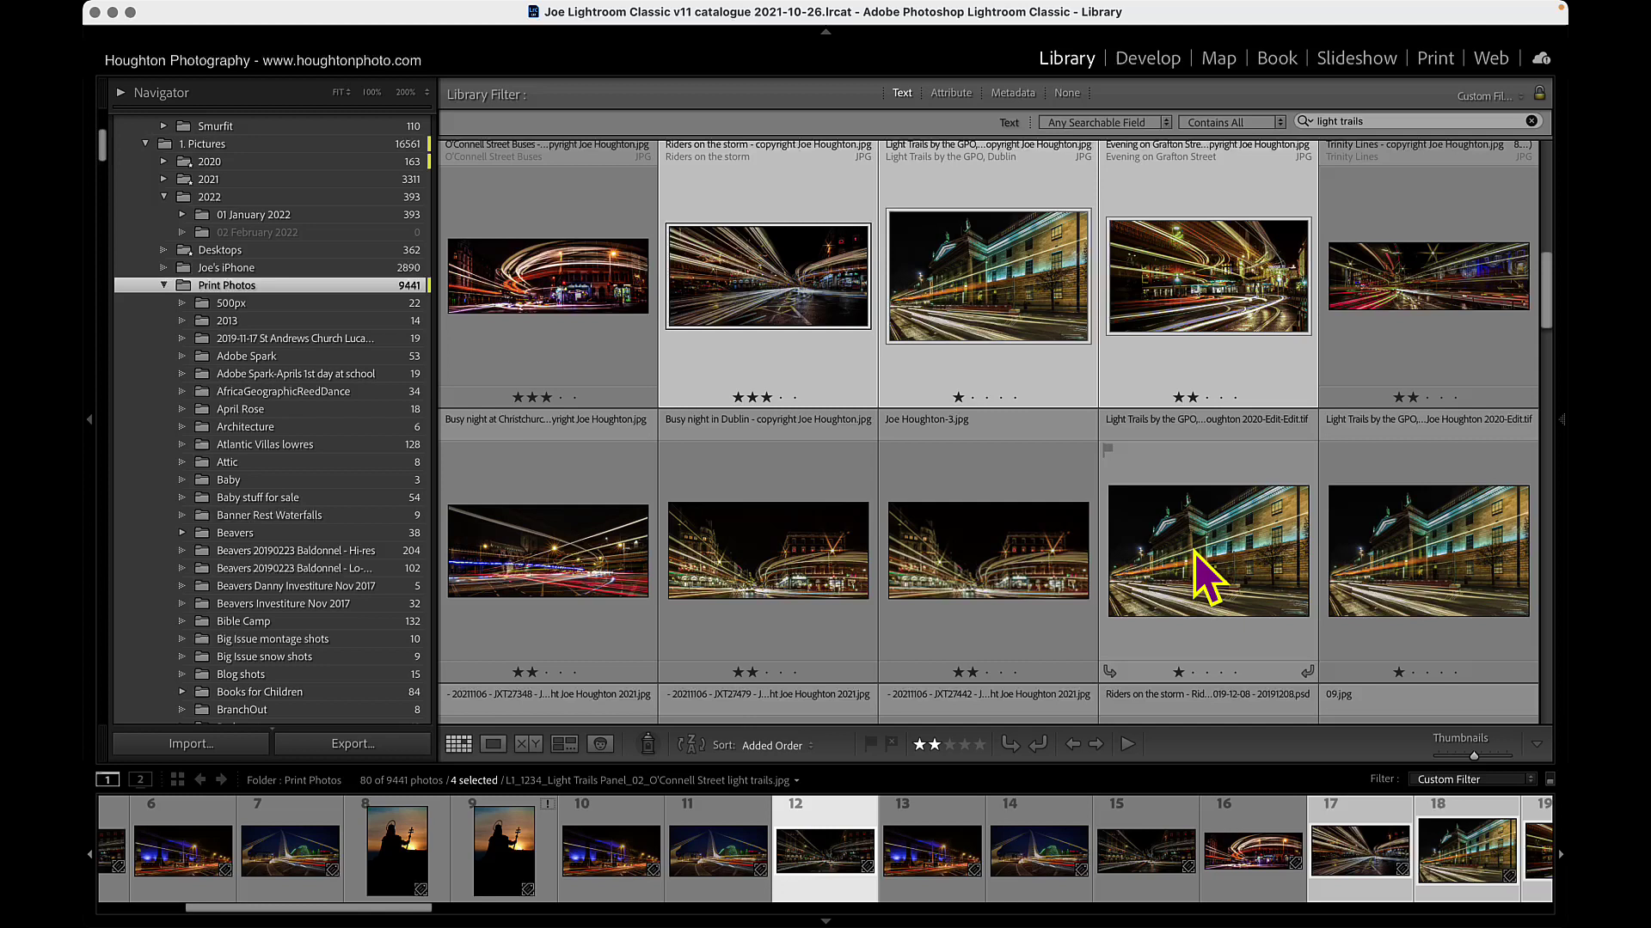
pyautogui.scroll(-5, 1198, 570)
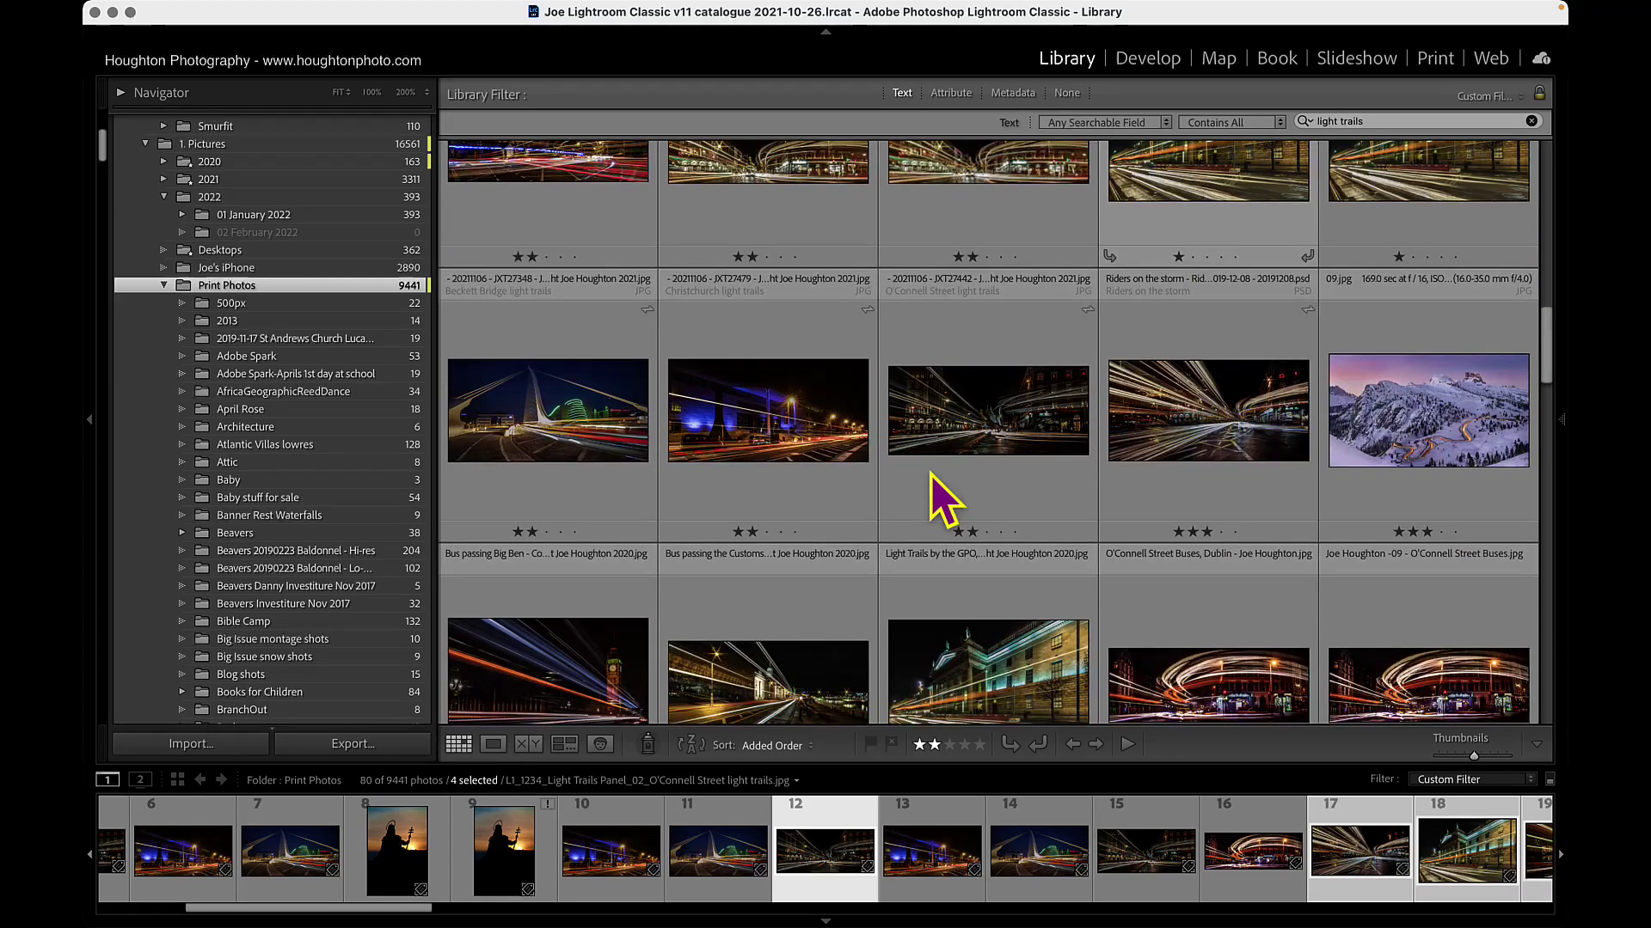
pyautogui.keyDown('super'); pyautogui.click(773, 414); pyautogui.keyUp('super')
pyautogui.keyDown('super'); pyautogui.click(583, 657); pyautogui.keyUp('super')
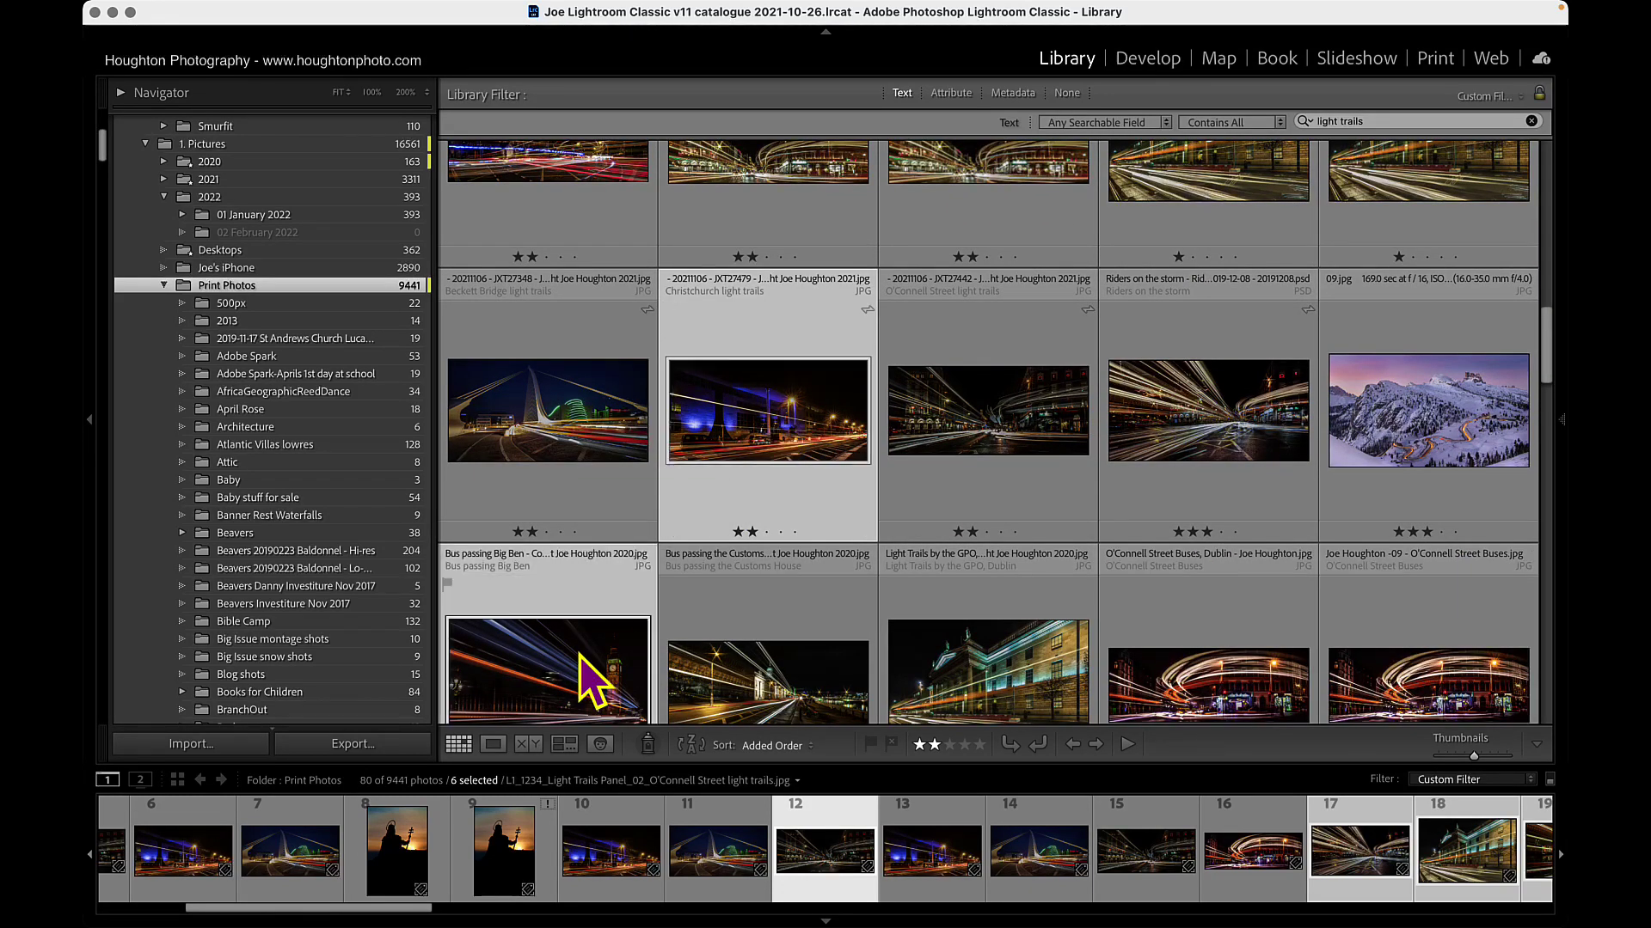
# Add the Customs House, O'Connell Street Buses, Traffic trails, Fr. Mathew and _DSC0068-2 photos, then reveal Collections.
pyautogui.scroll(-6, 881, 507)
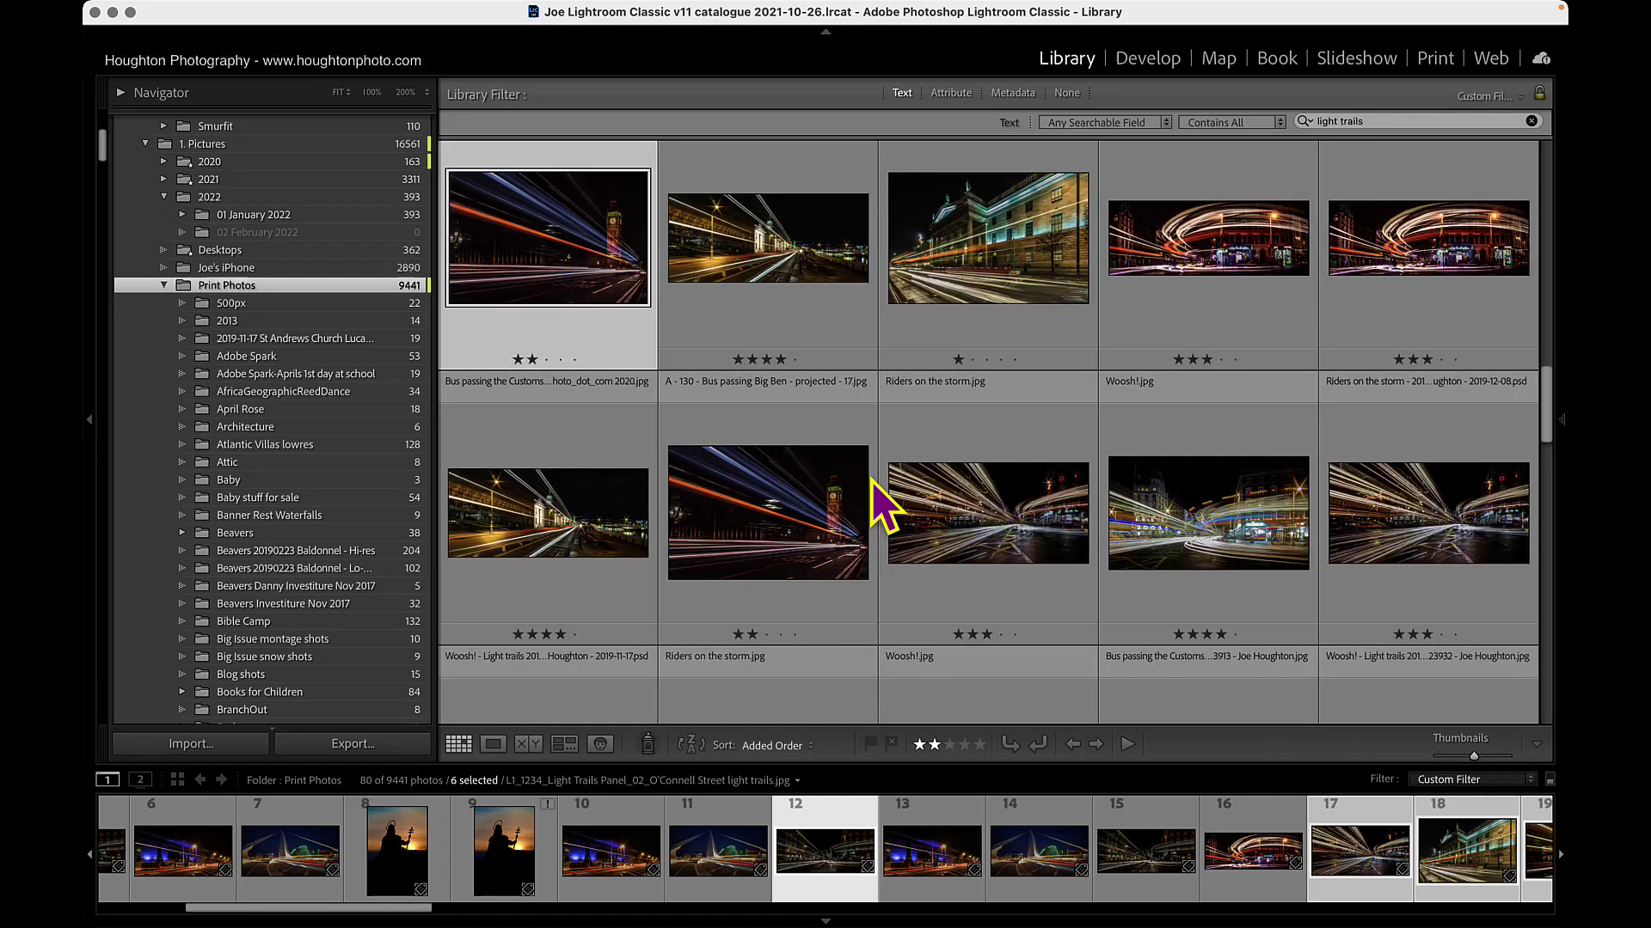
pyautogui.scroll(-3, 881, 508)
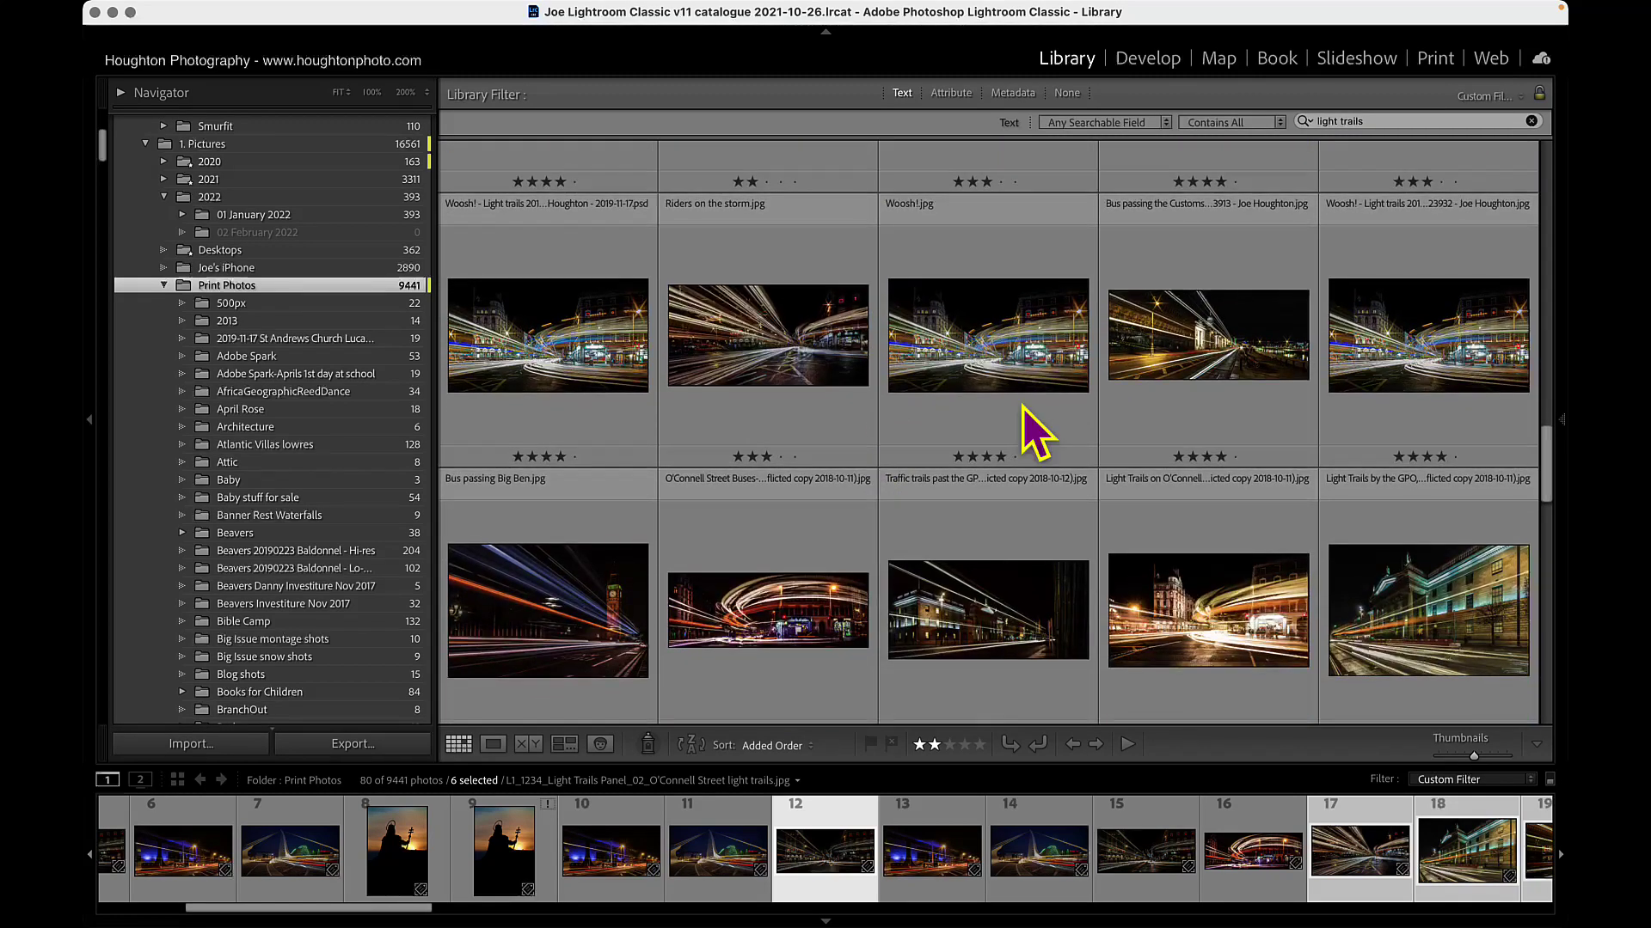
pyautogui.keyDown('super'); pyautogui.click(1223, 319); pyautogui.keyUp('super')
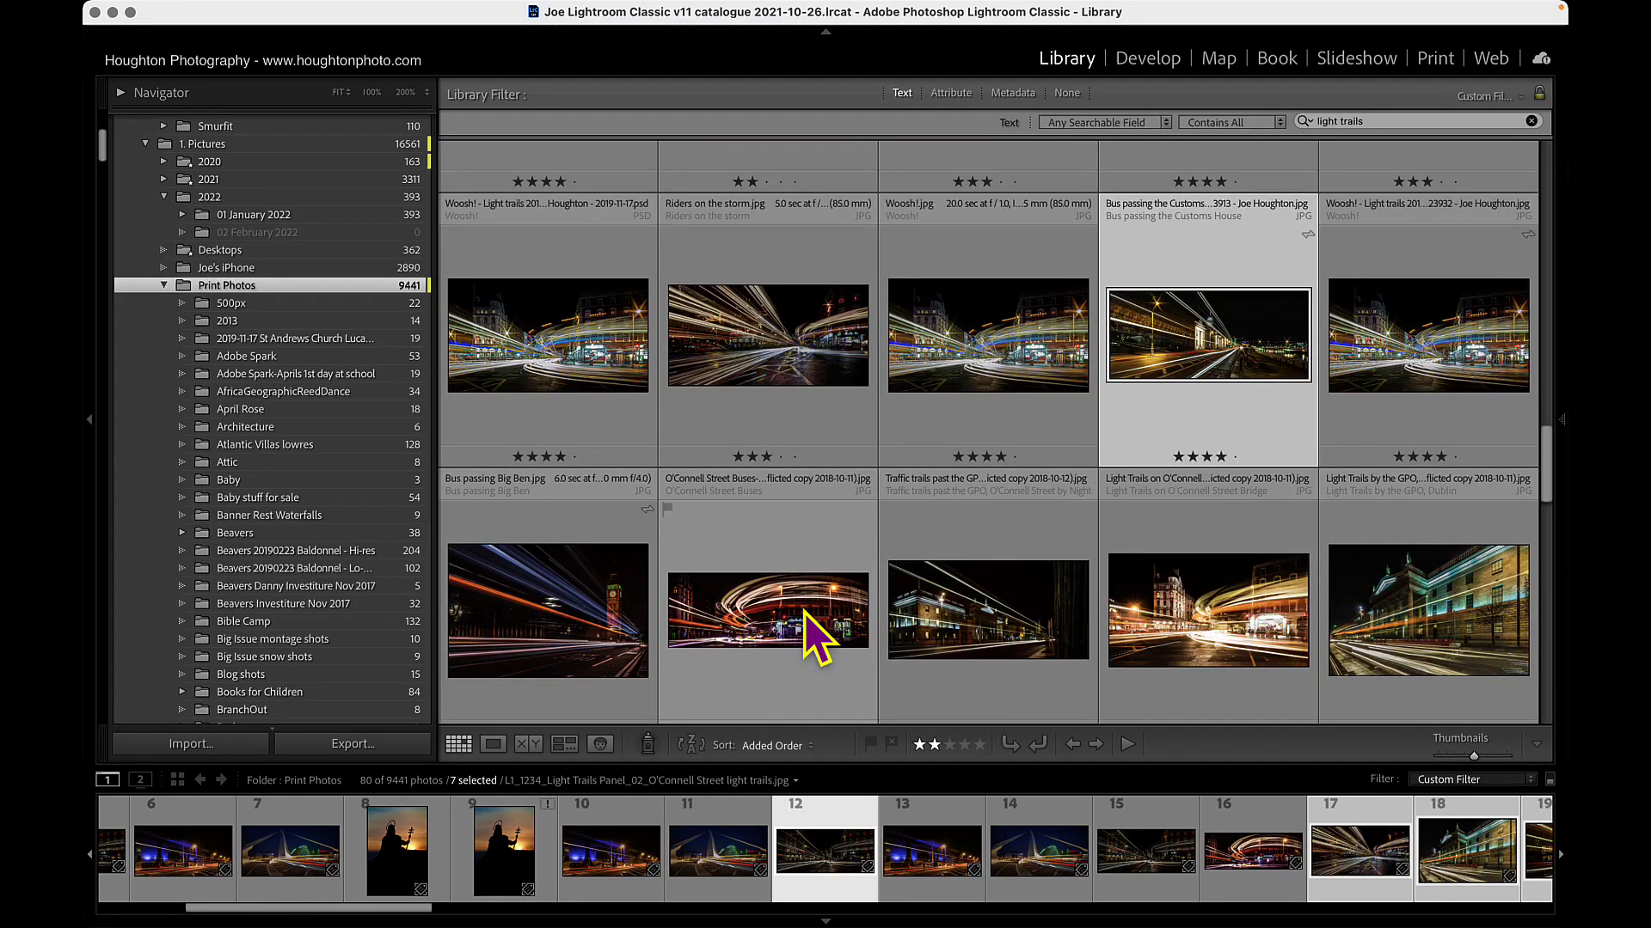
pyautogui.keyDown('super'); pyautogui.click(840, 645); pyautogui.keyUp('super')
pyautogui.keyDown('super'); pyautogui.click(986, 663); pyautogui.keyUp('super')
pyautogui.scroll(-5, 980, 658)
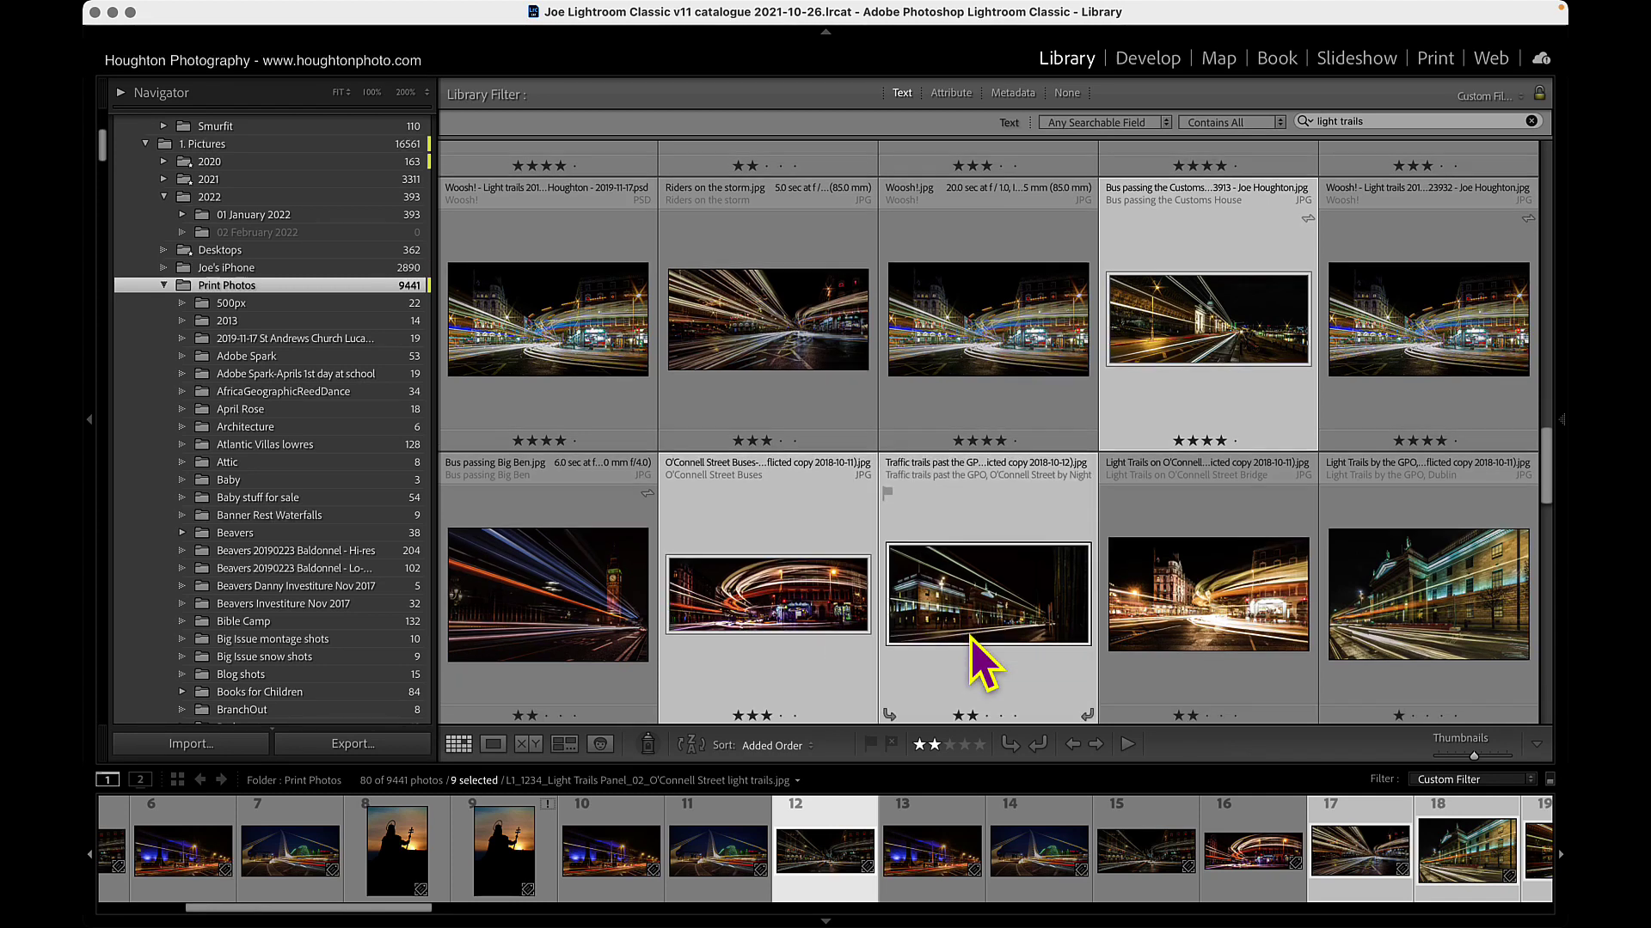
pyautogui.scroll(-4, 980, 662)
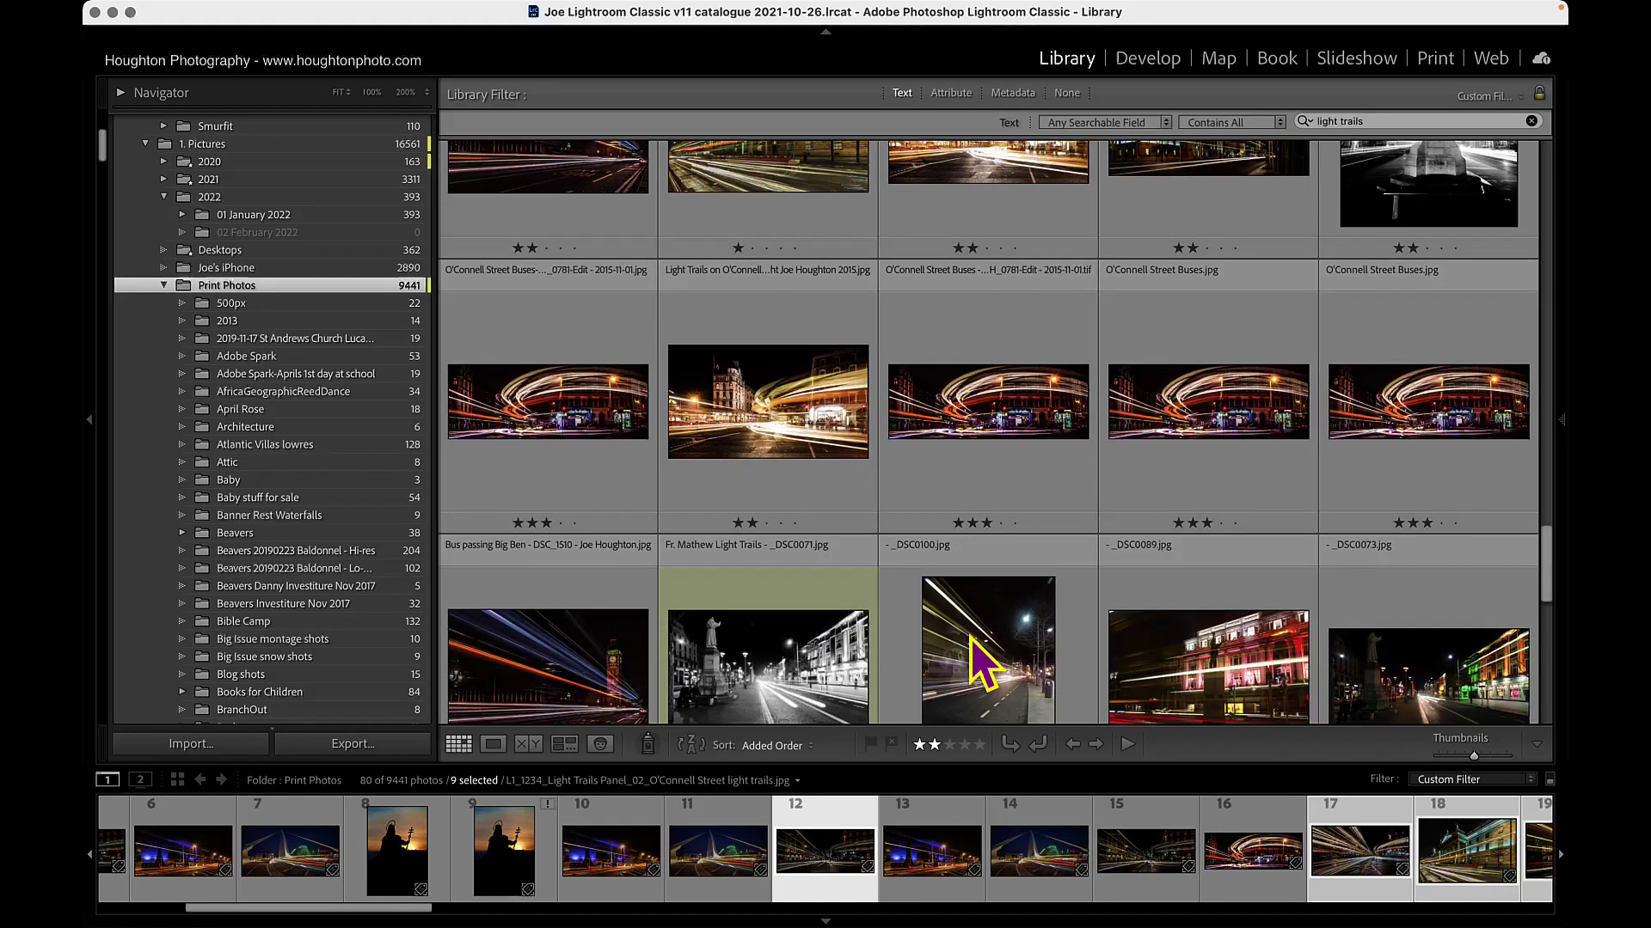
pyautogui.scroll(-3, 975, 649)
pyautogui.keyDown('super'); pyautogui.click(779, 466); pyautogui.keyUp('super')
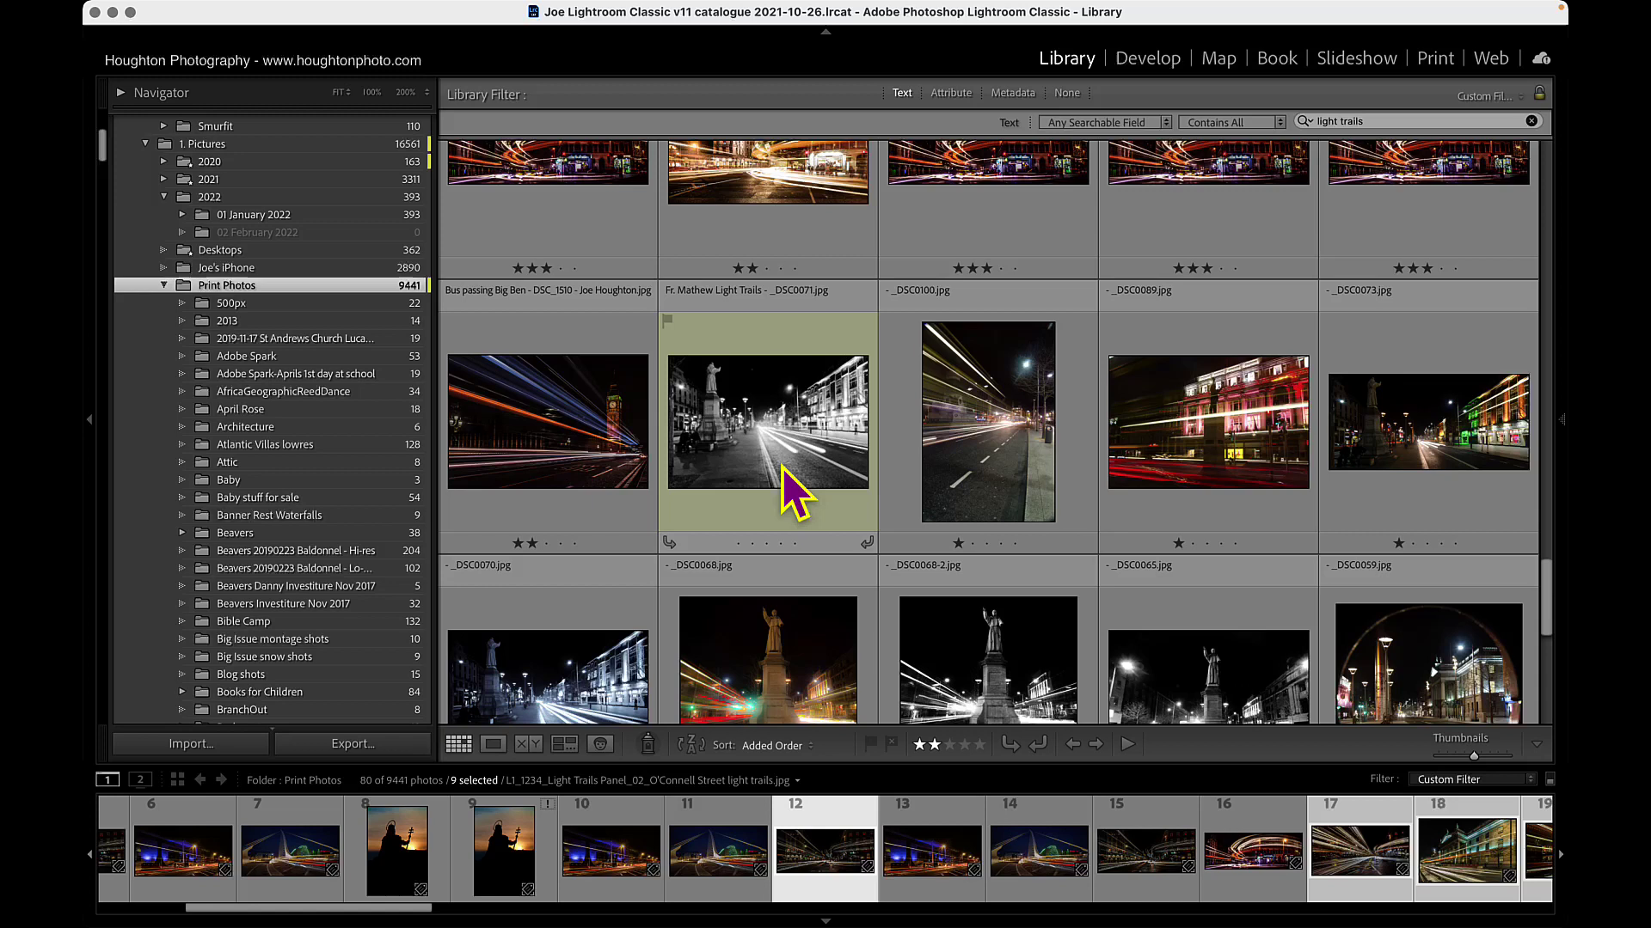
pyautogui.scroll(-3, 784, 465)
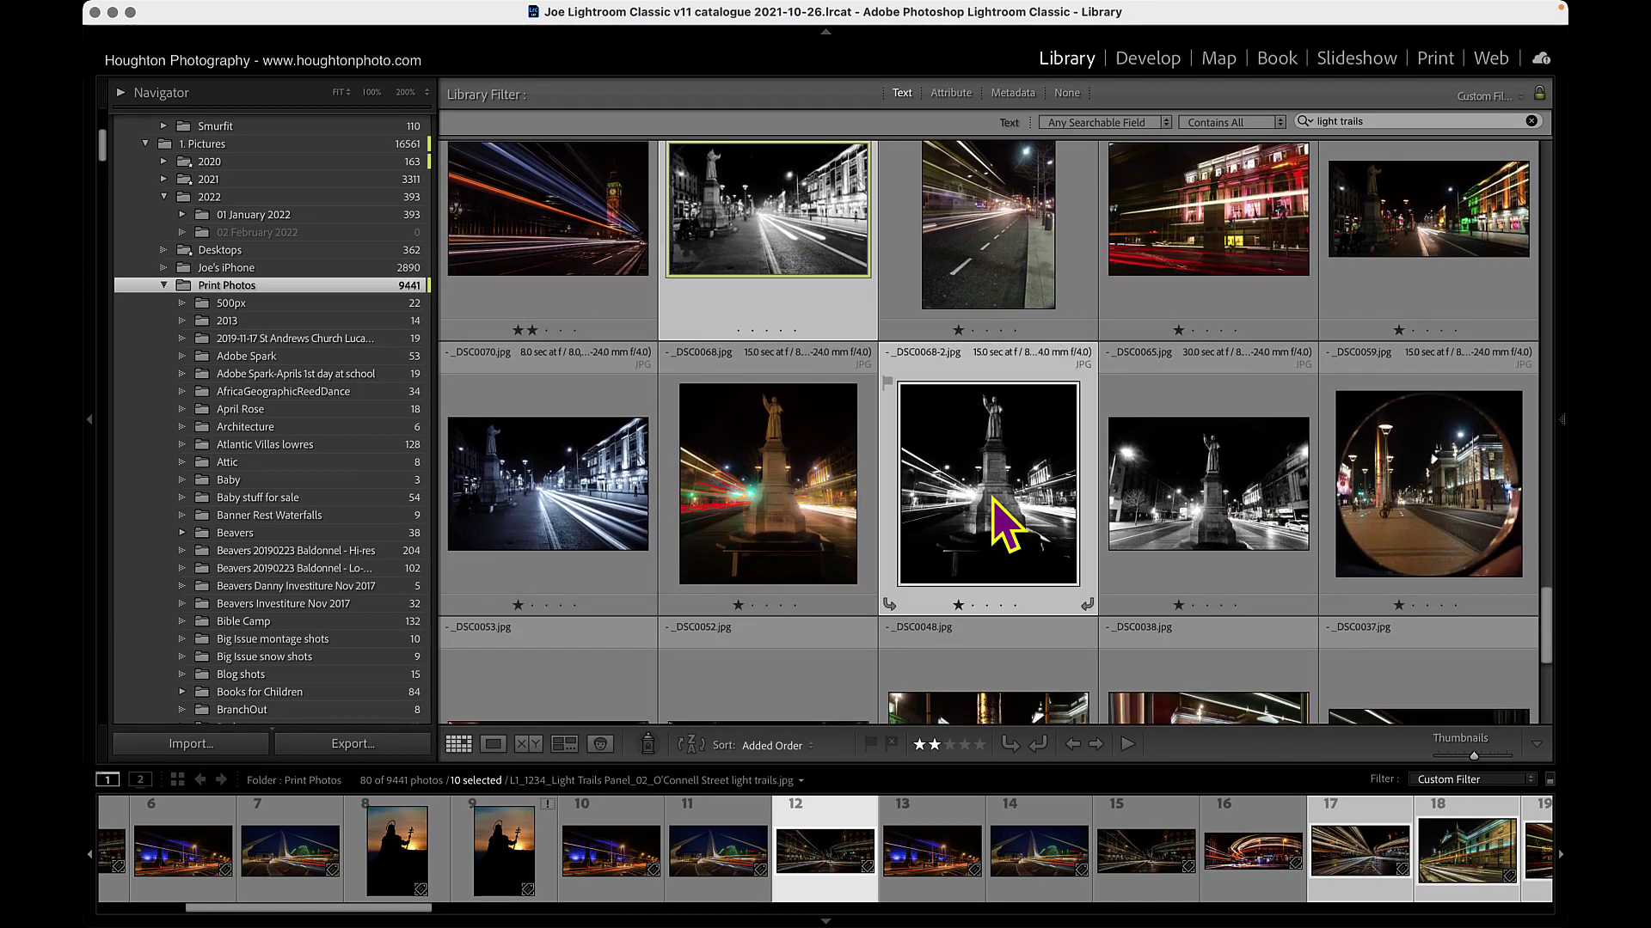
pyautogui.keyDown('super'); pyautogui.click(990, 508); pyautogui.keyUp('super')
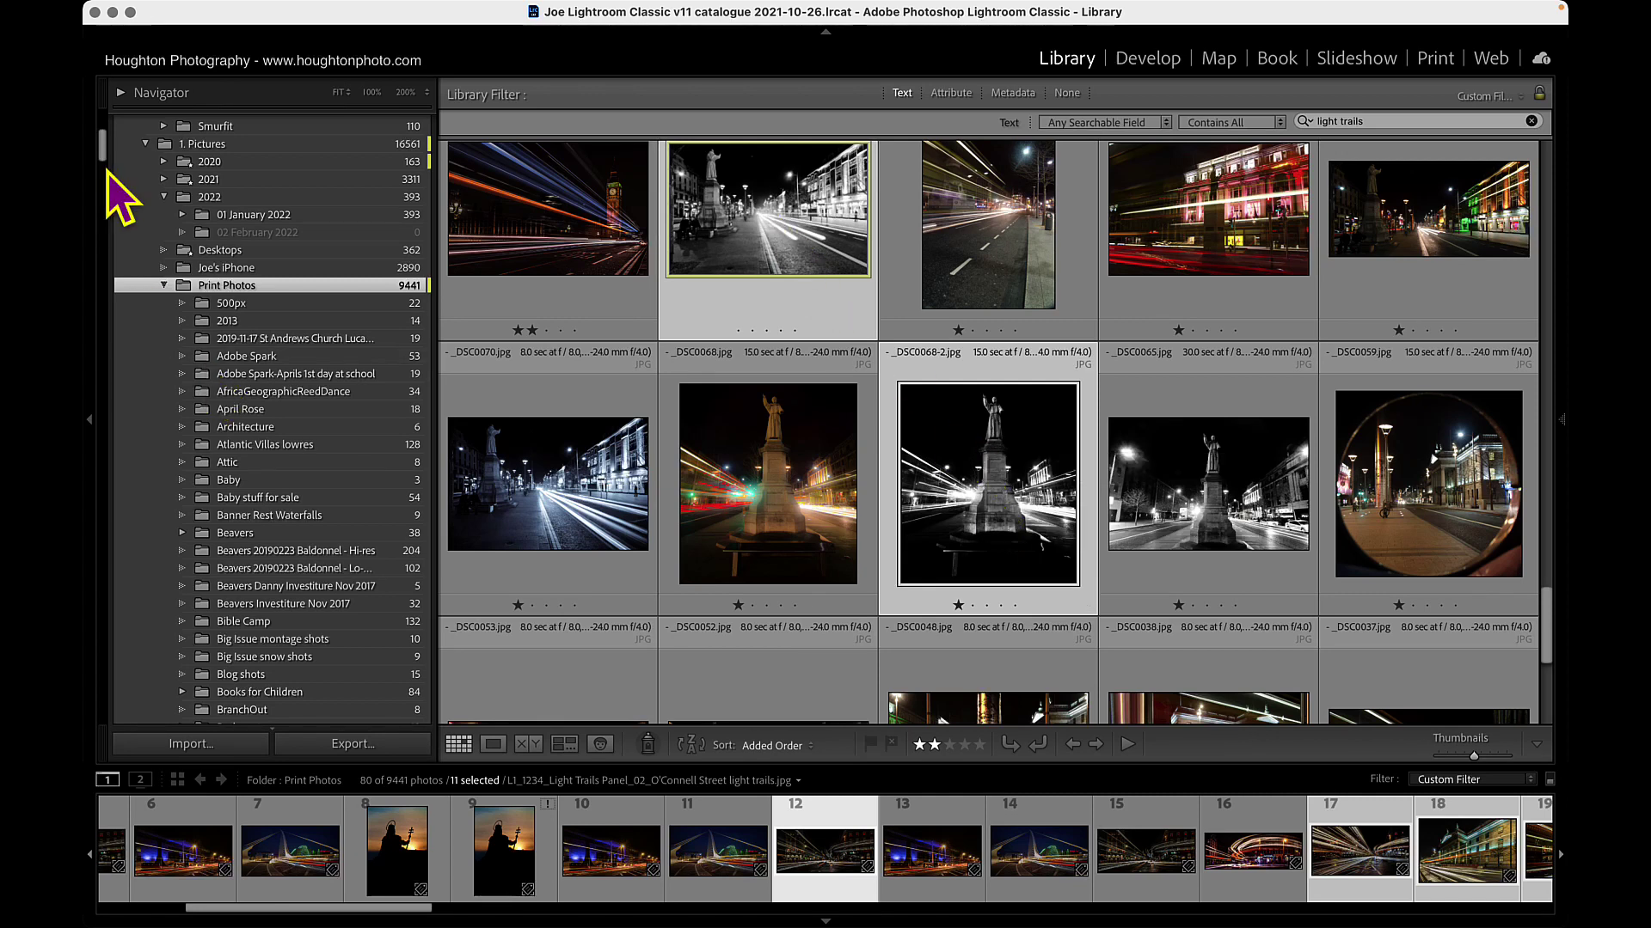
pyautogui.moveTo(103, 147); pyautogui.dragTo(109, 438)
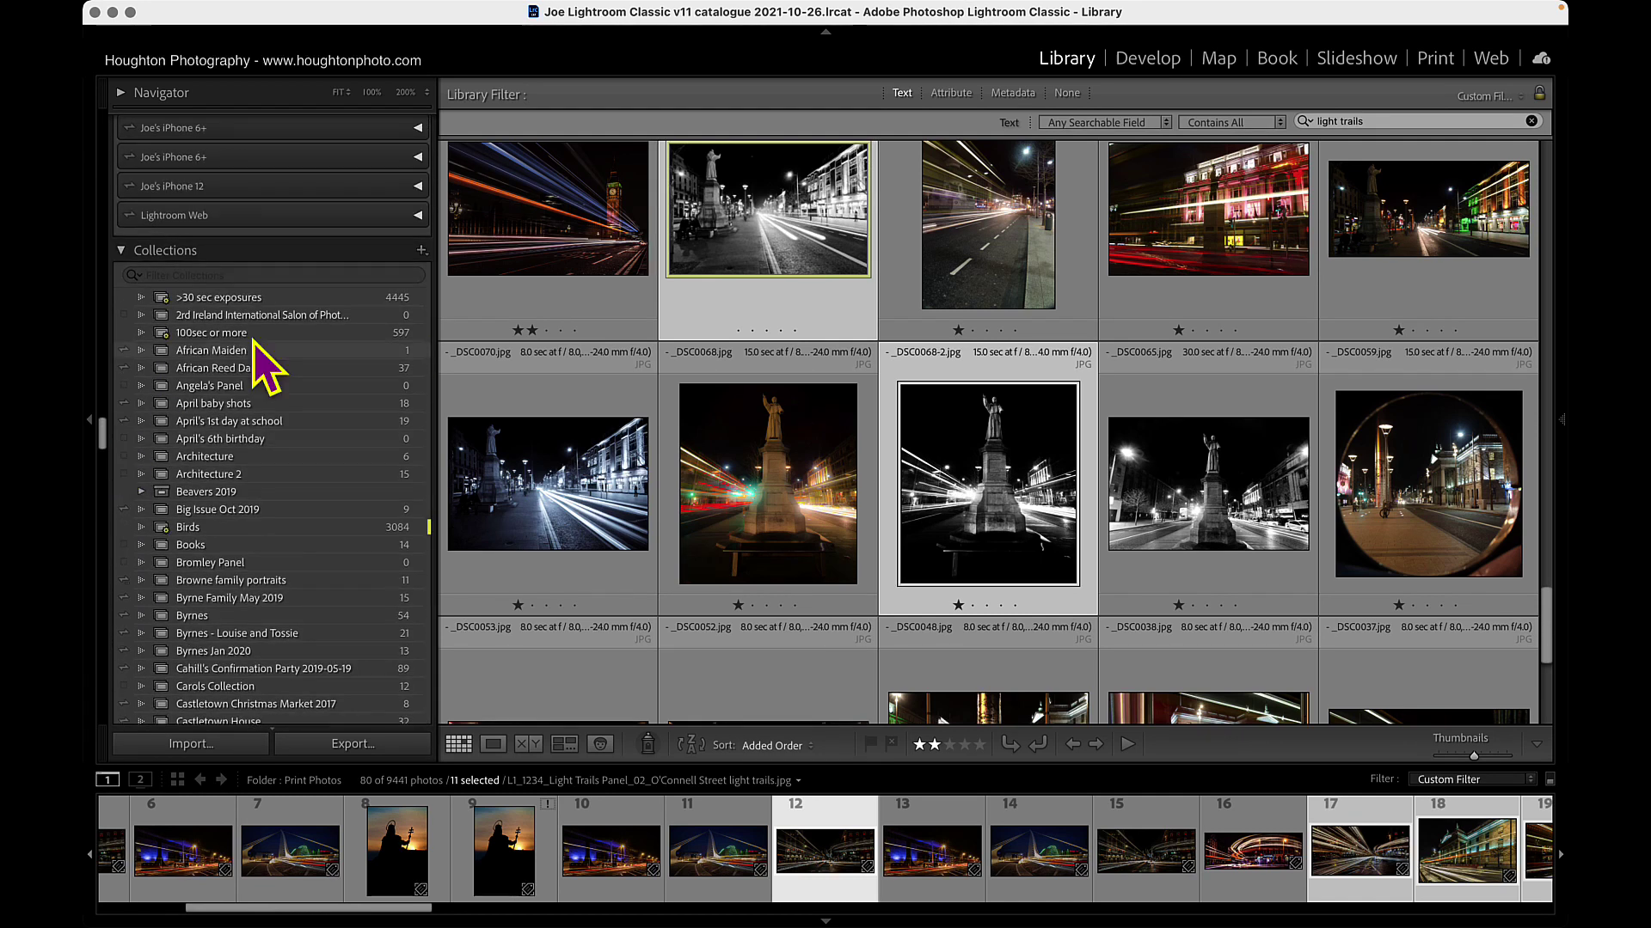
# Create a new collection named 'Light trails panel' including the 11 selected photos.
pyautogui.click(421, 250)
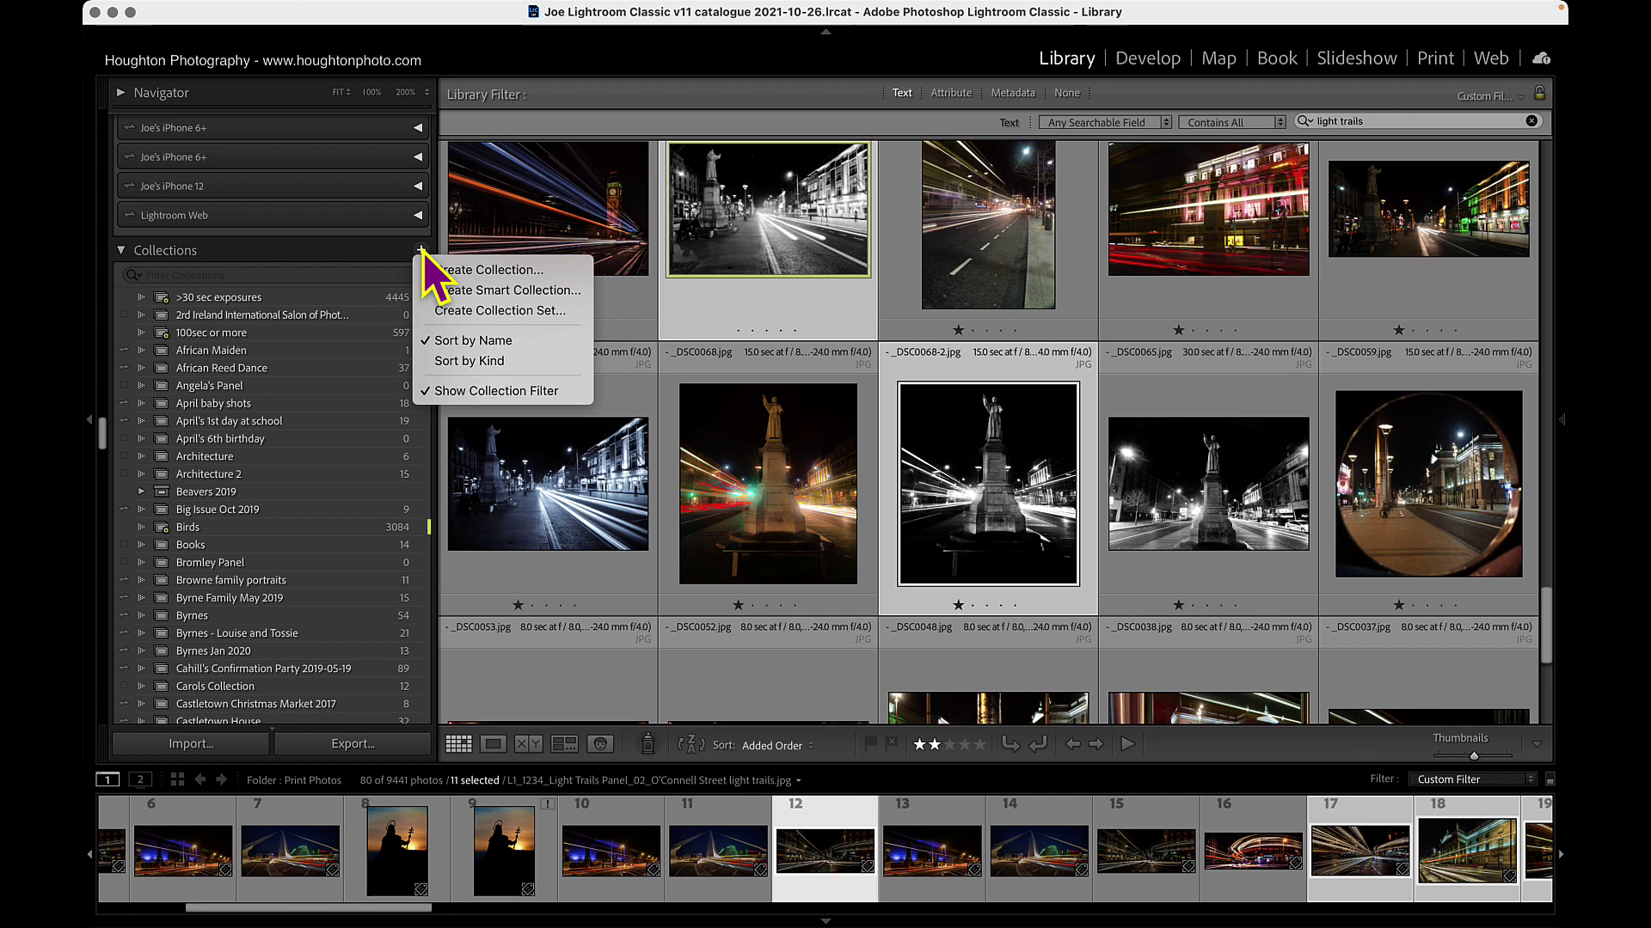
pyautogui.click(500, 274)
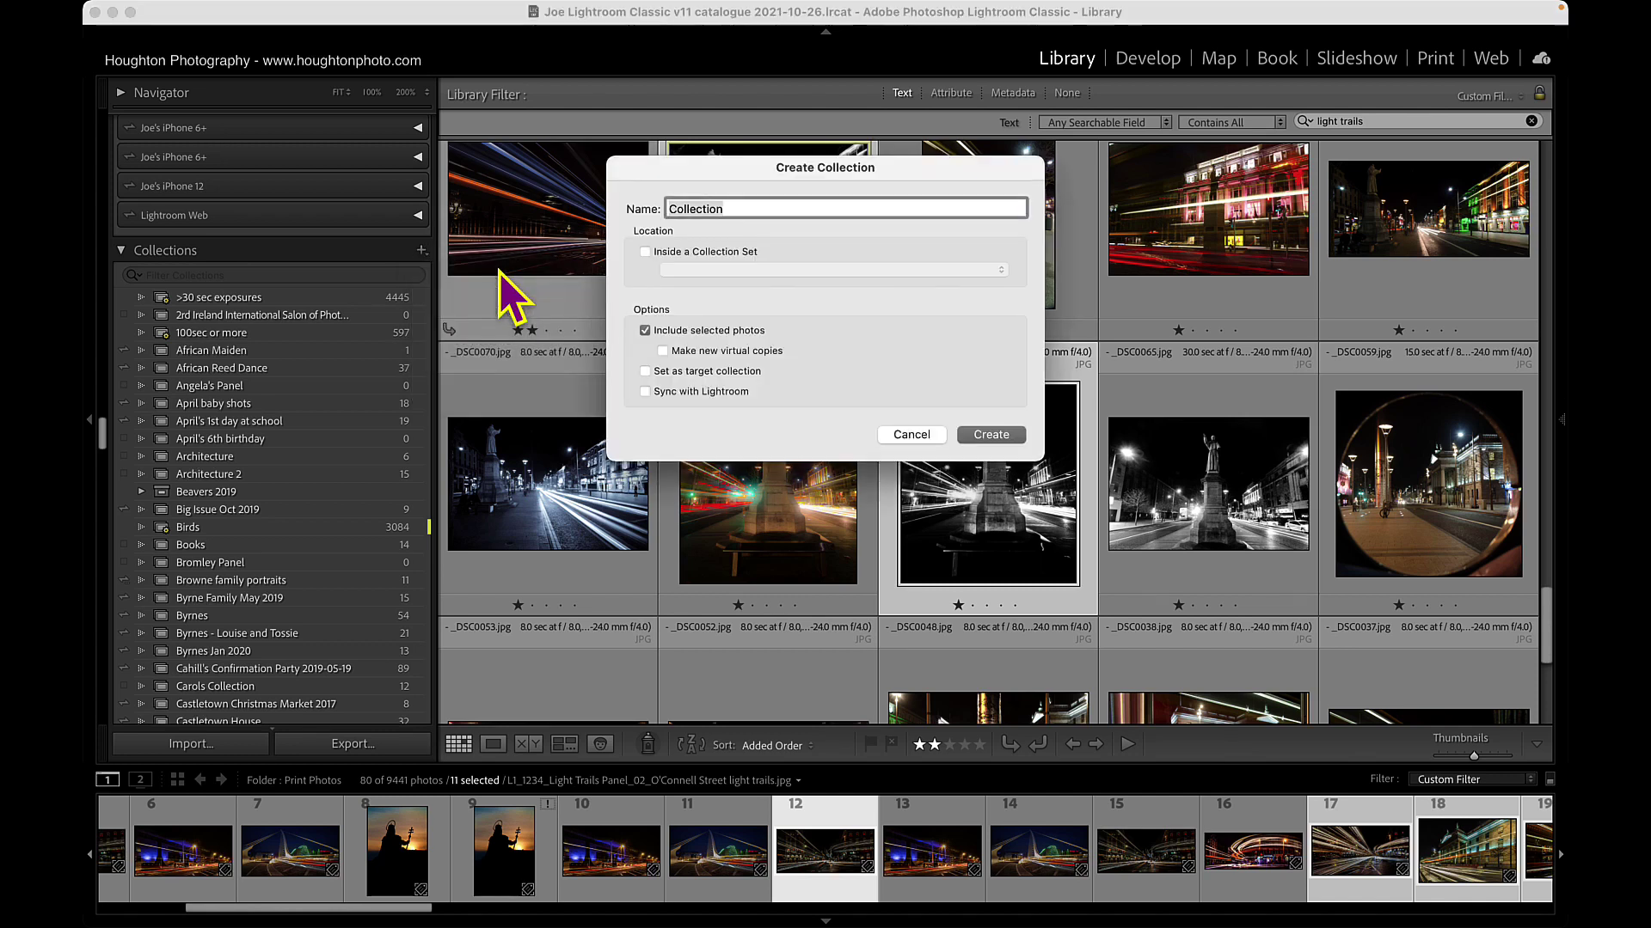
pyautogui.write('Light trsails panel')
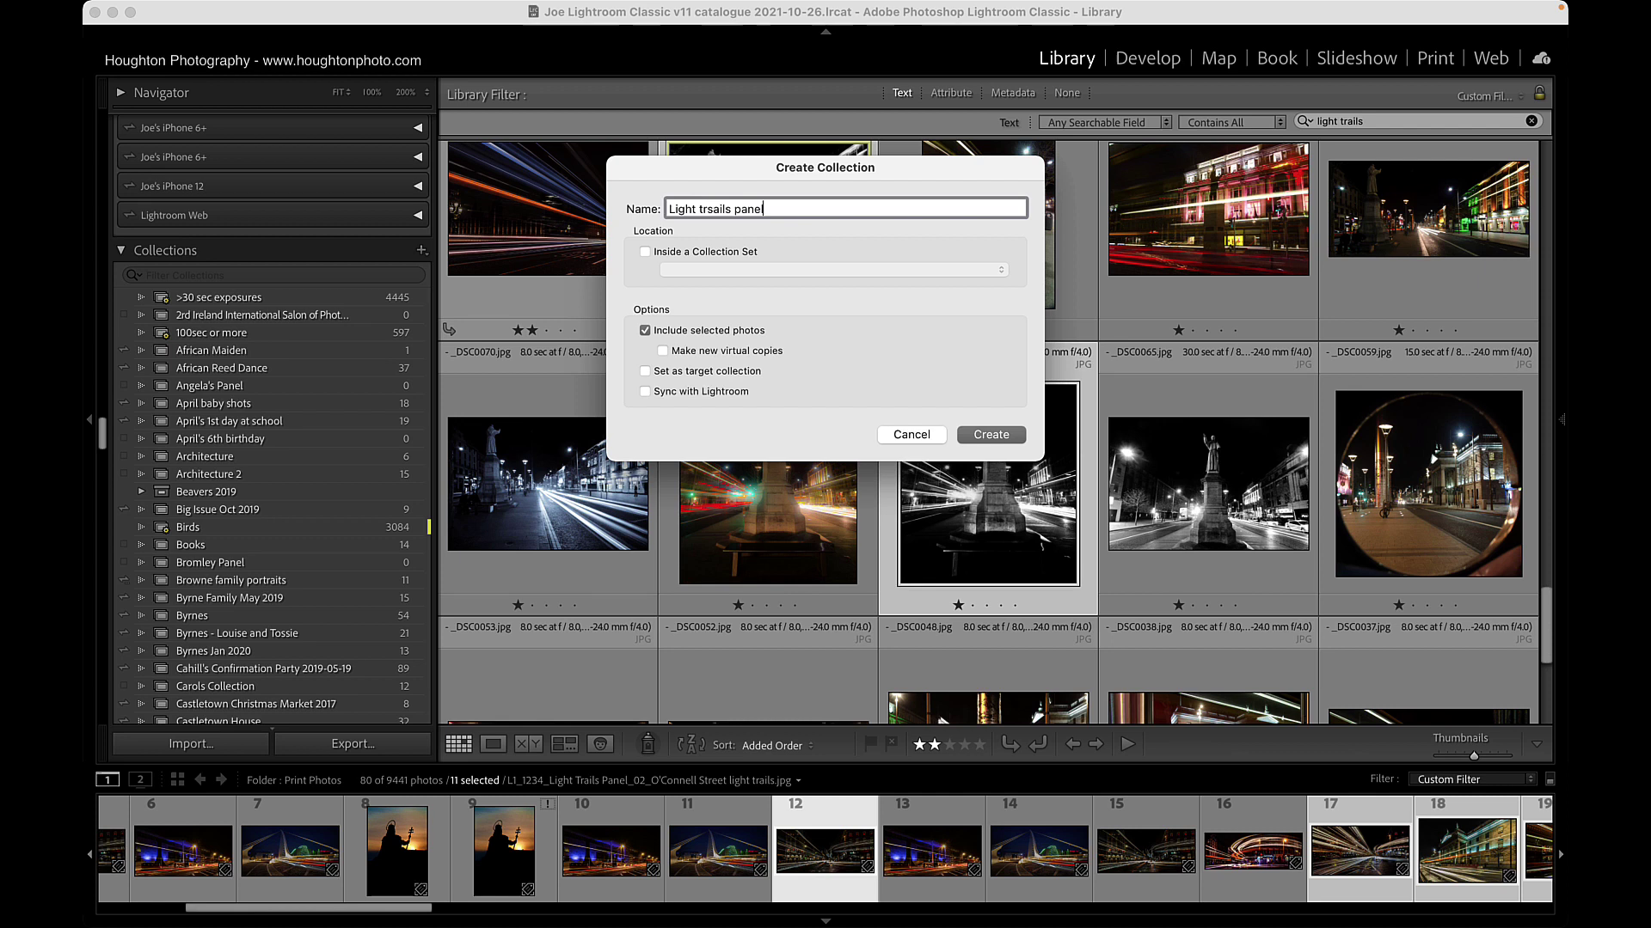
pyautogui.click(714, 209)
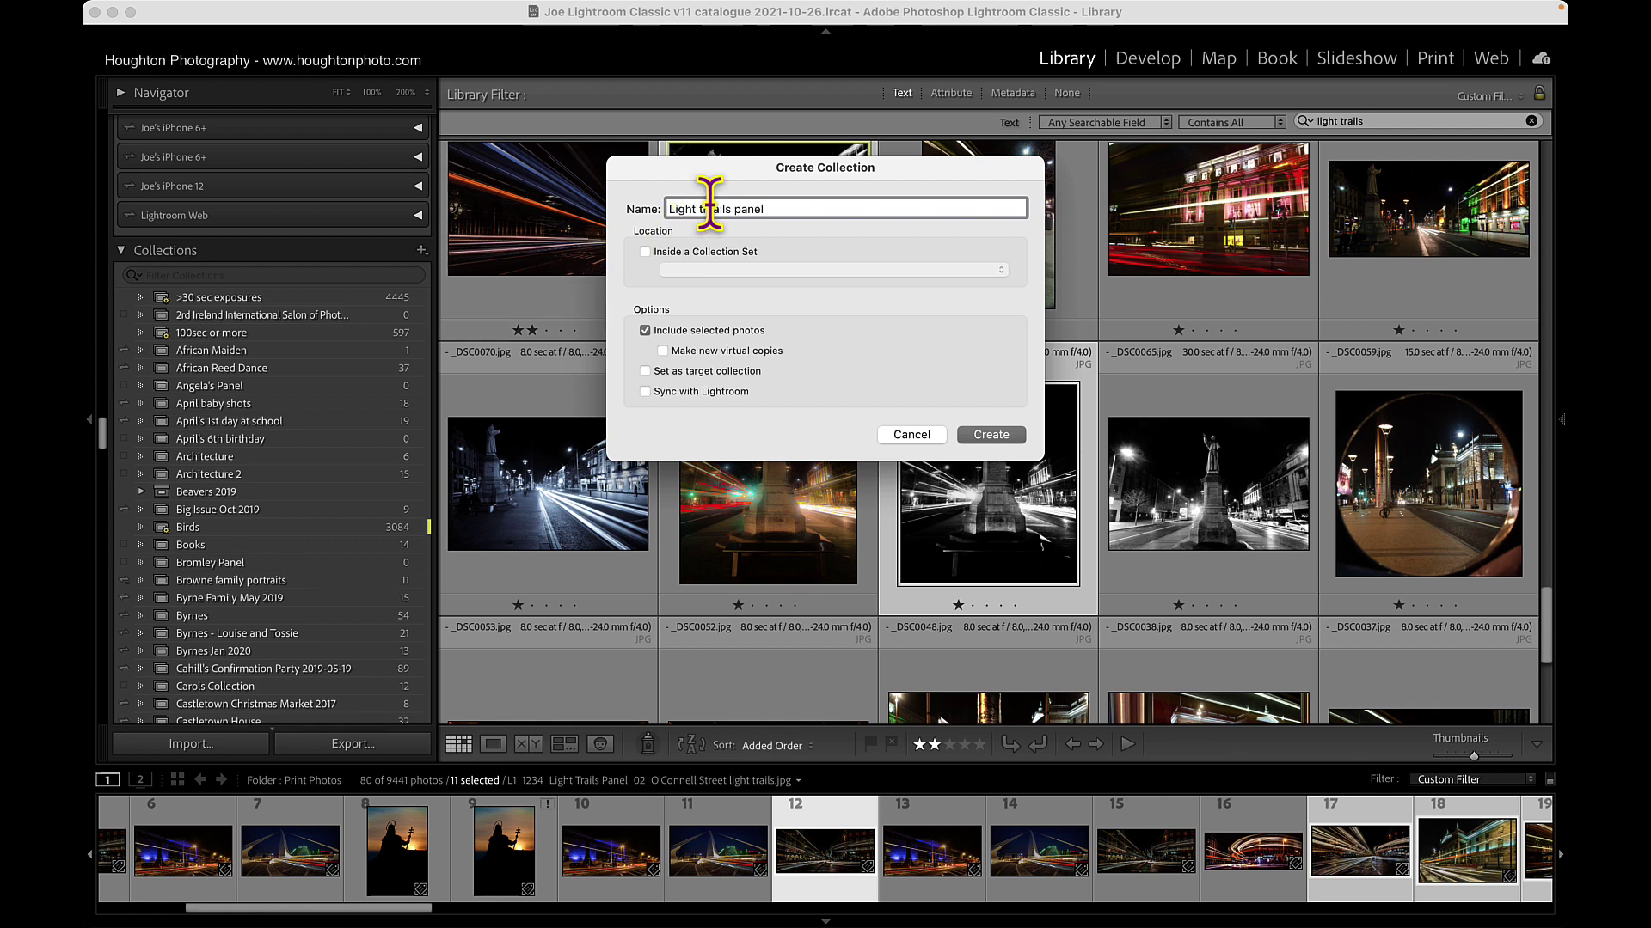
pyautogui.press('BackSpace')
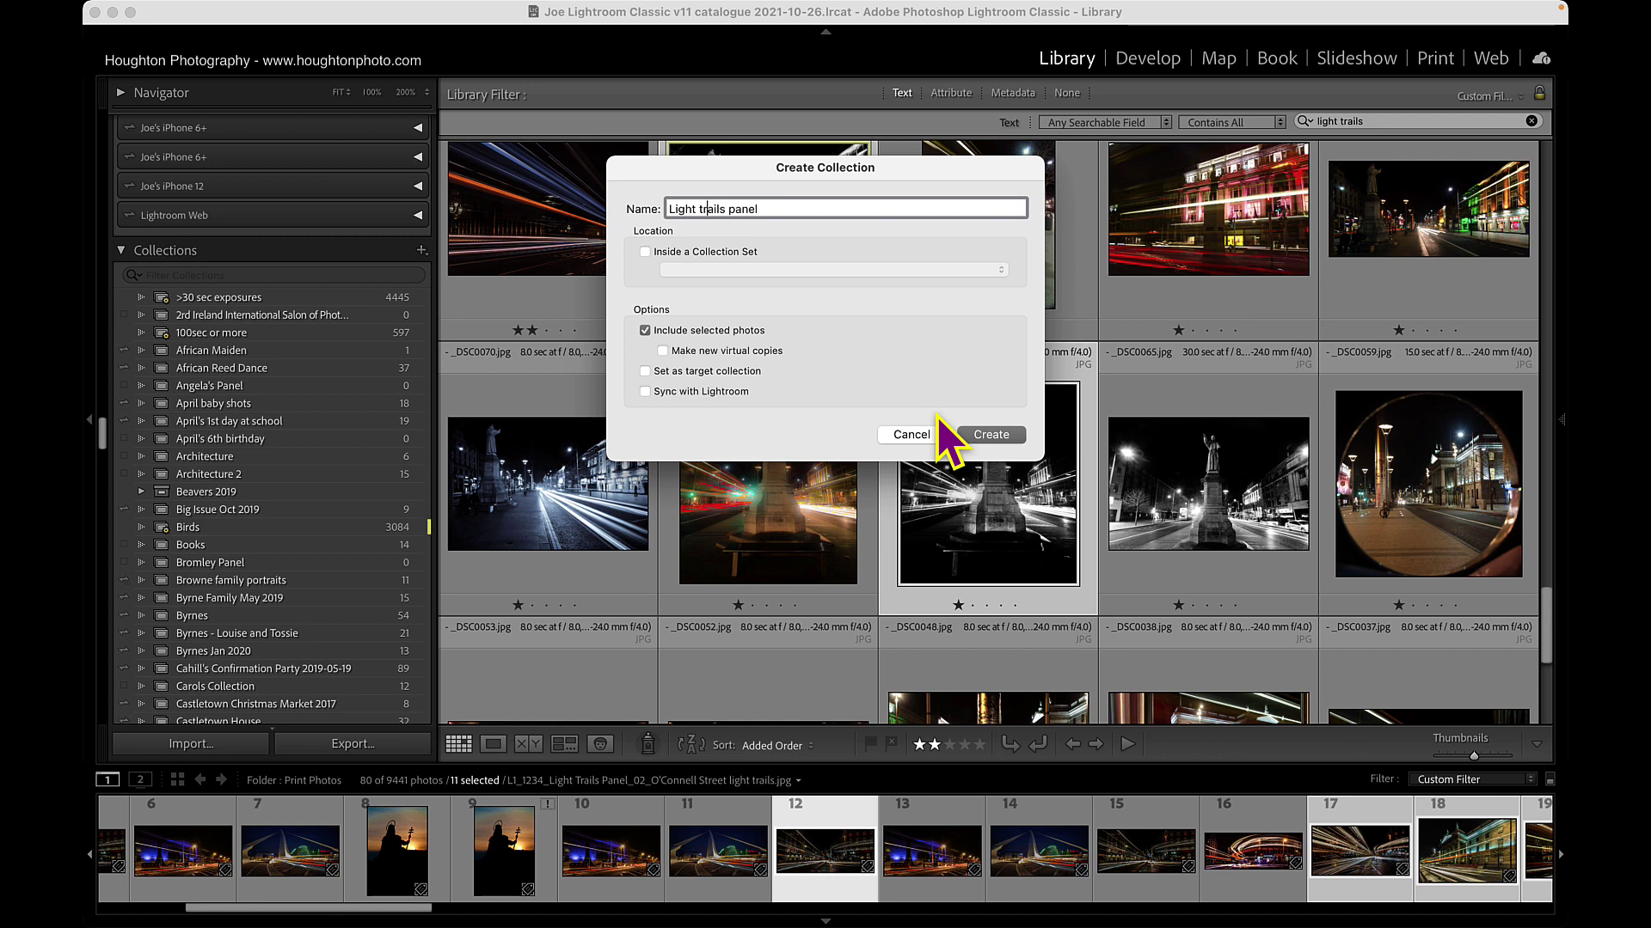
pyautogui.click(989, 434)
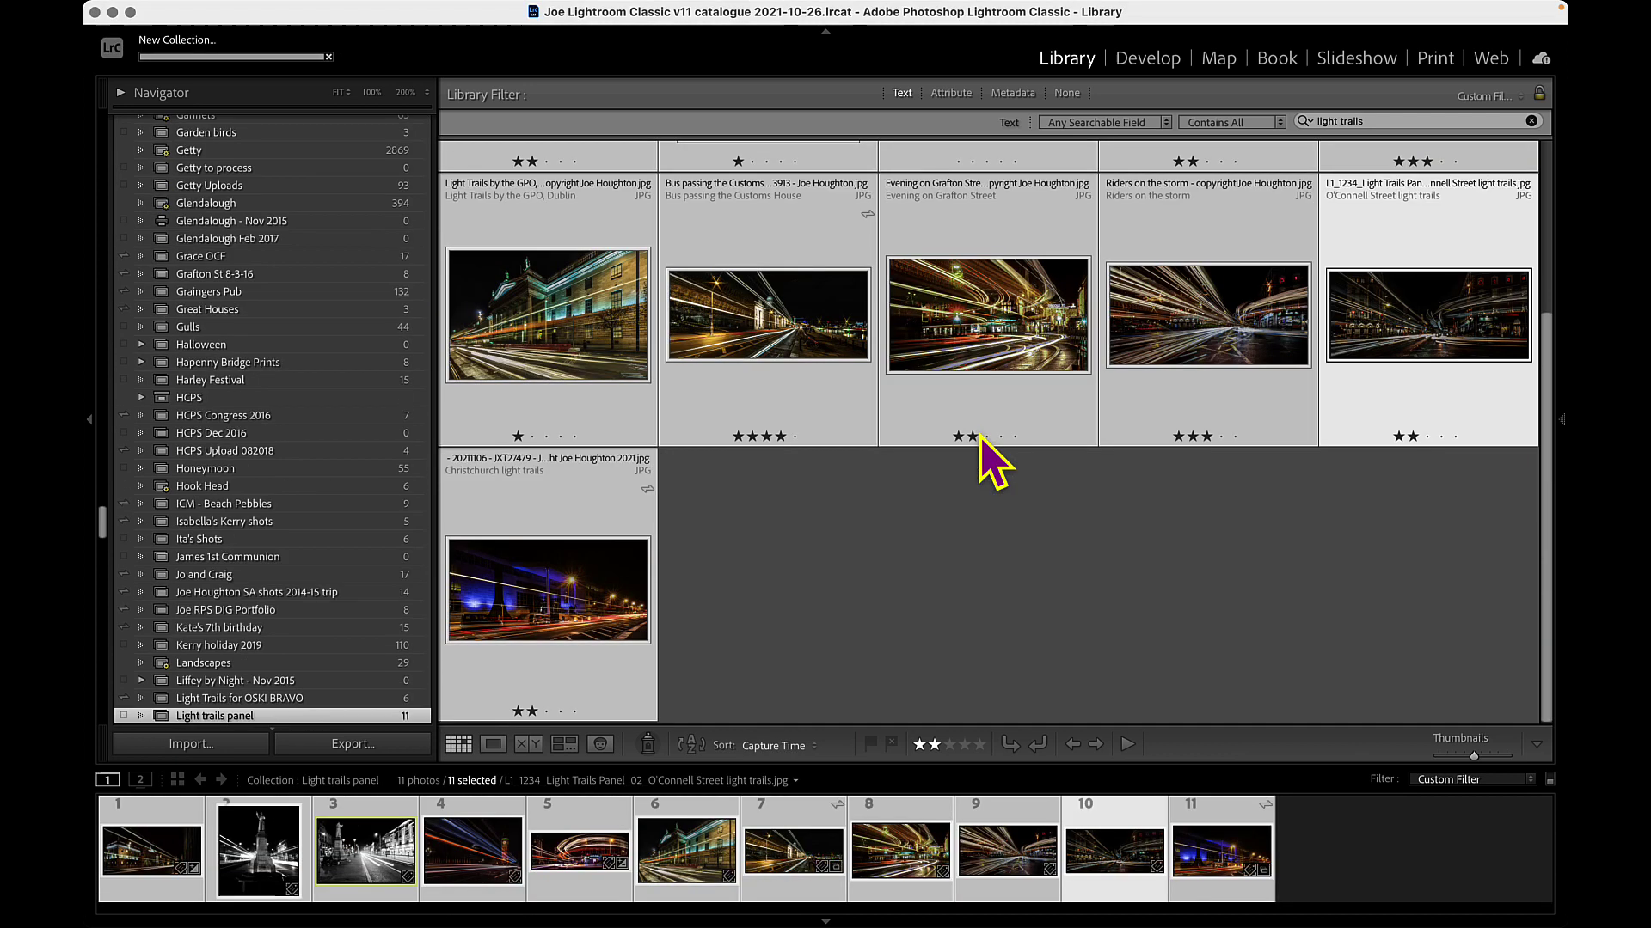
# Select all 11 collection photos and show them side by side in Survey view.
pyautogui.click(898, 563)
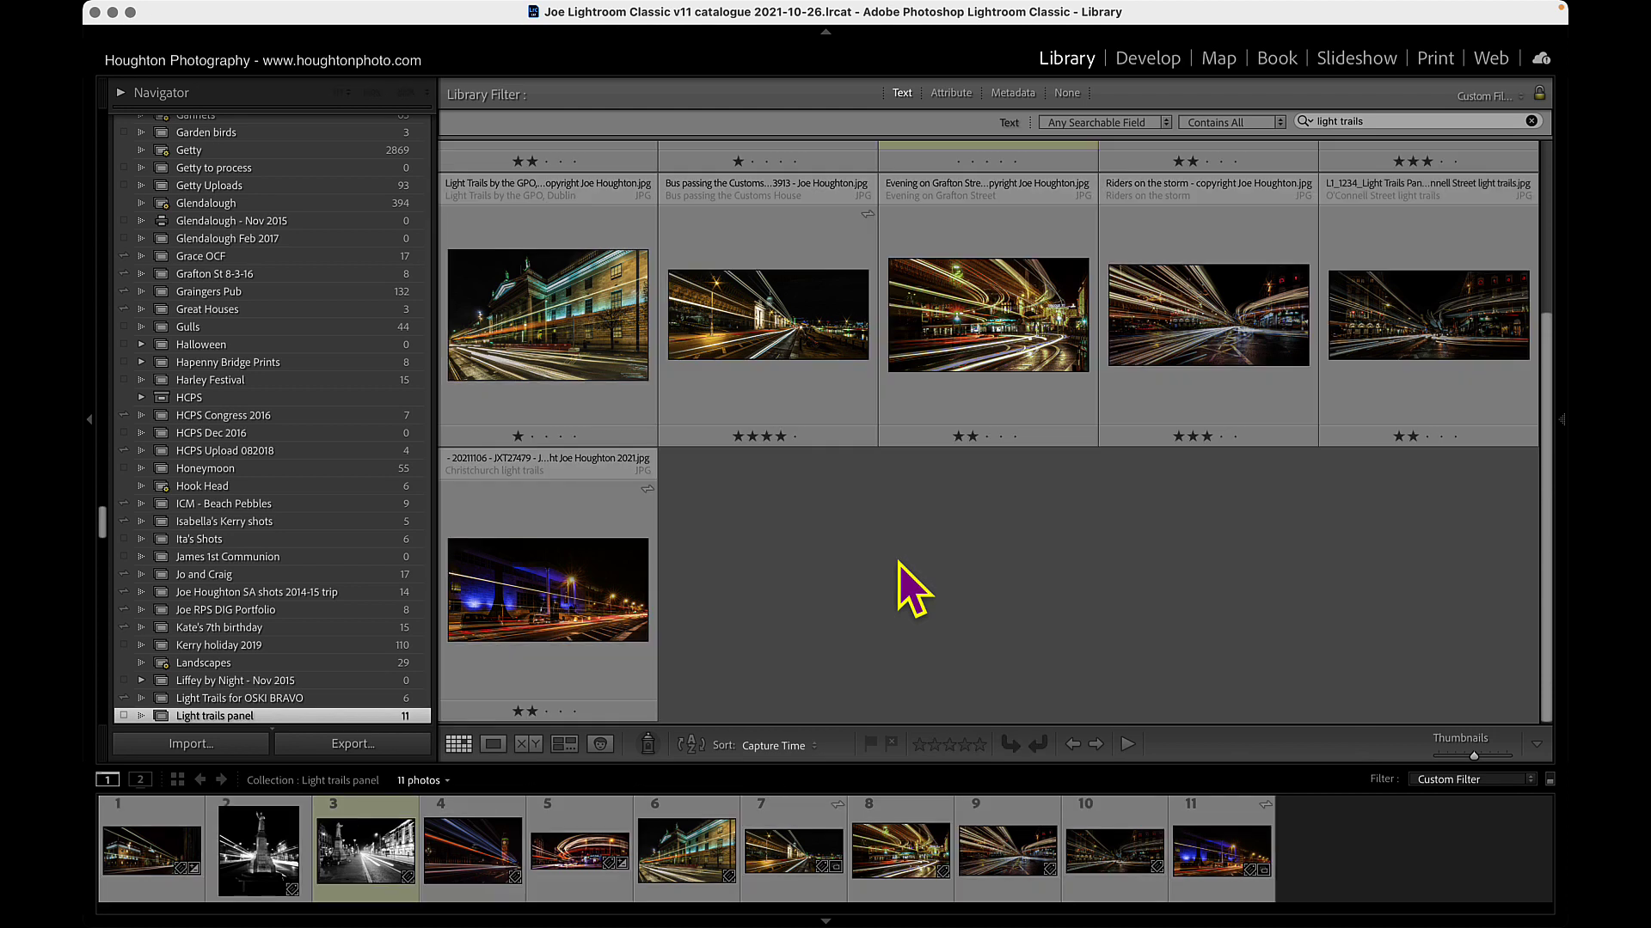
pyautogui.click(565, 748)
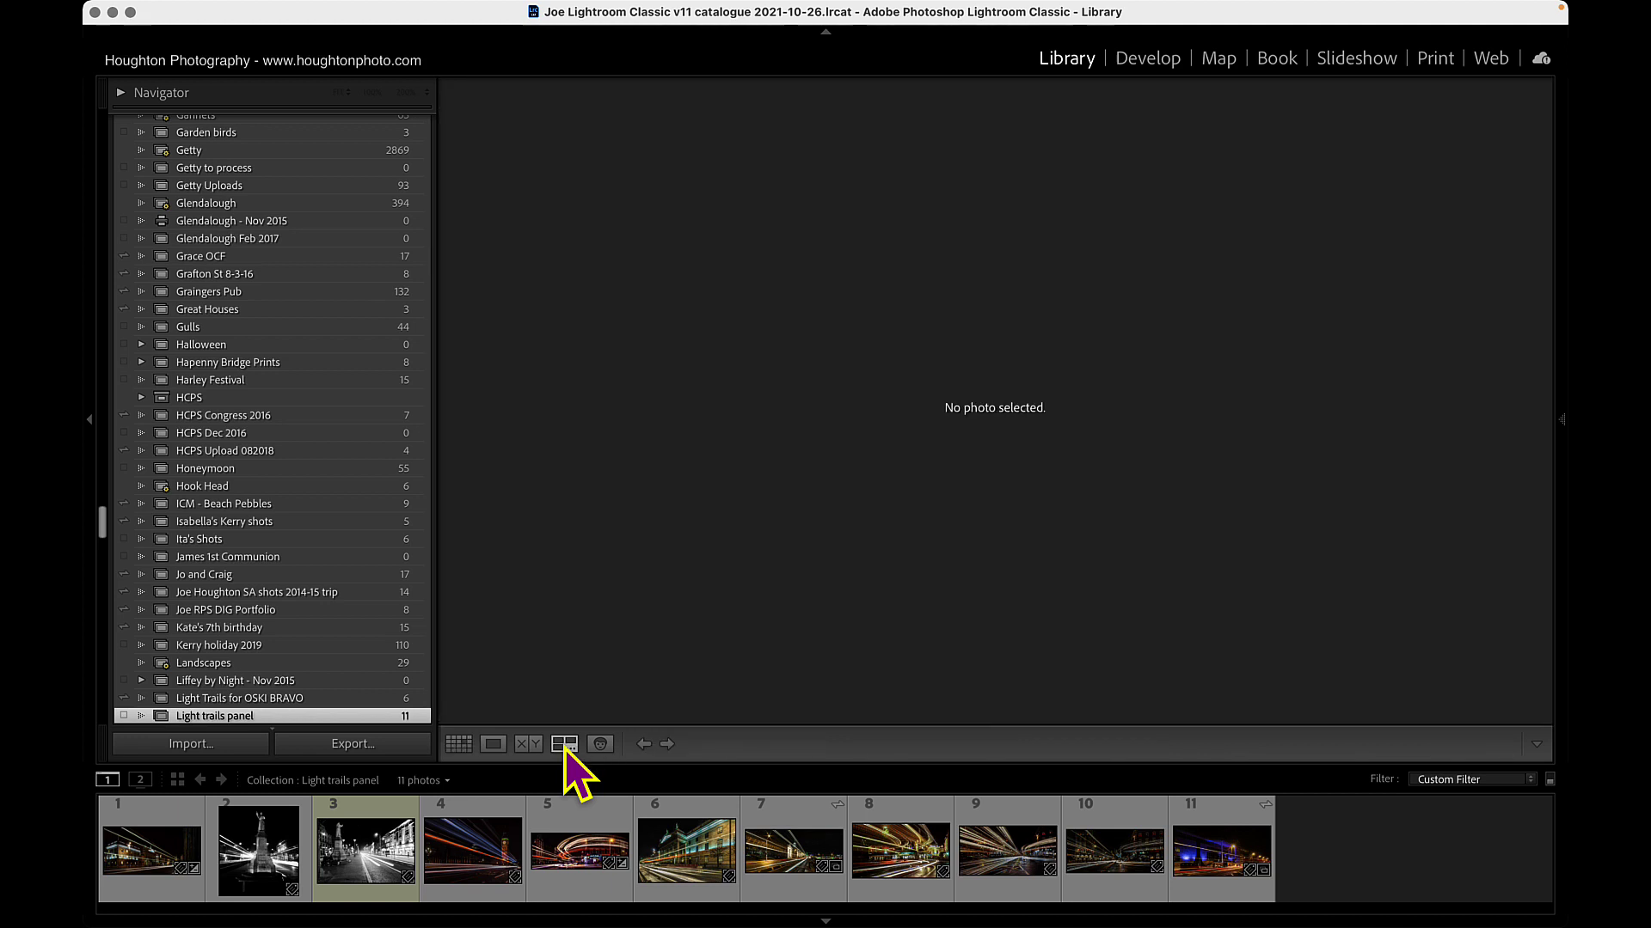
pyautogui.press('g')
pyautogui.click(609, 602)
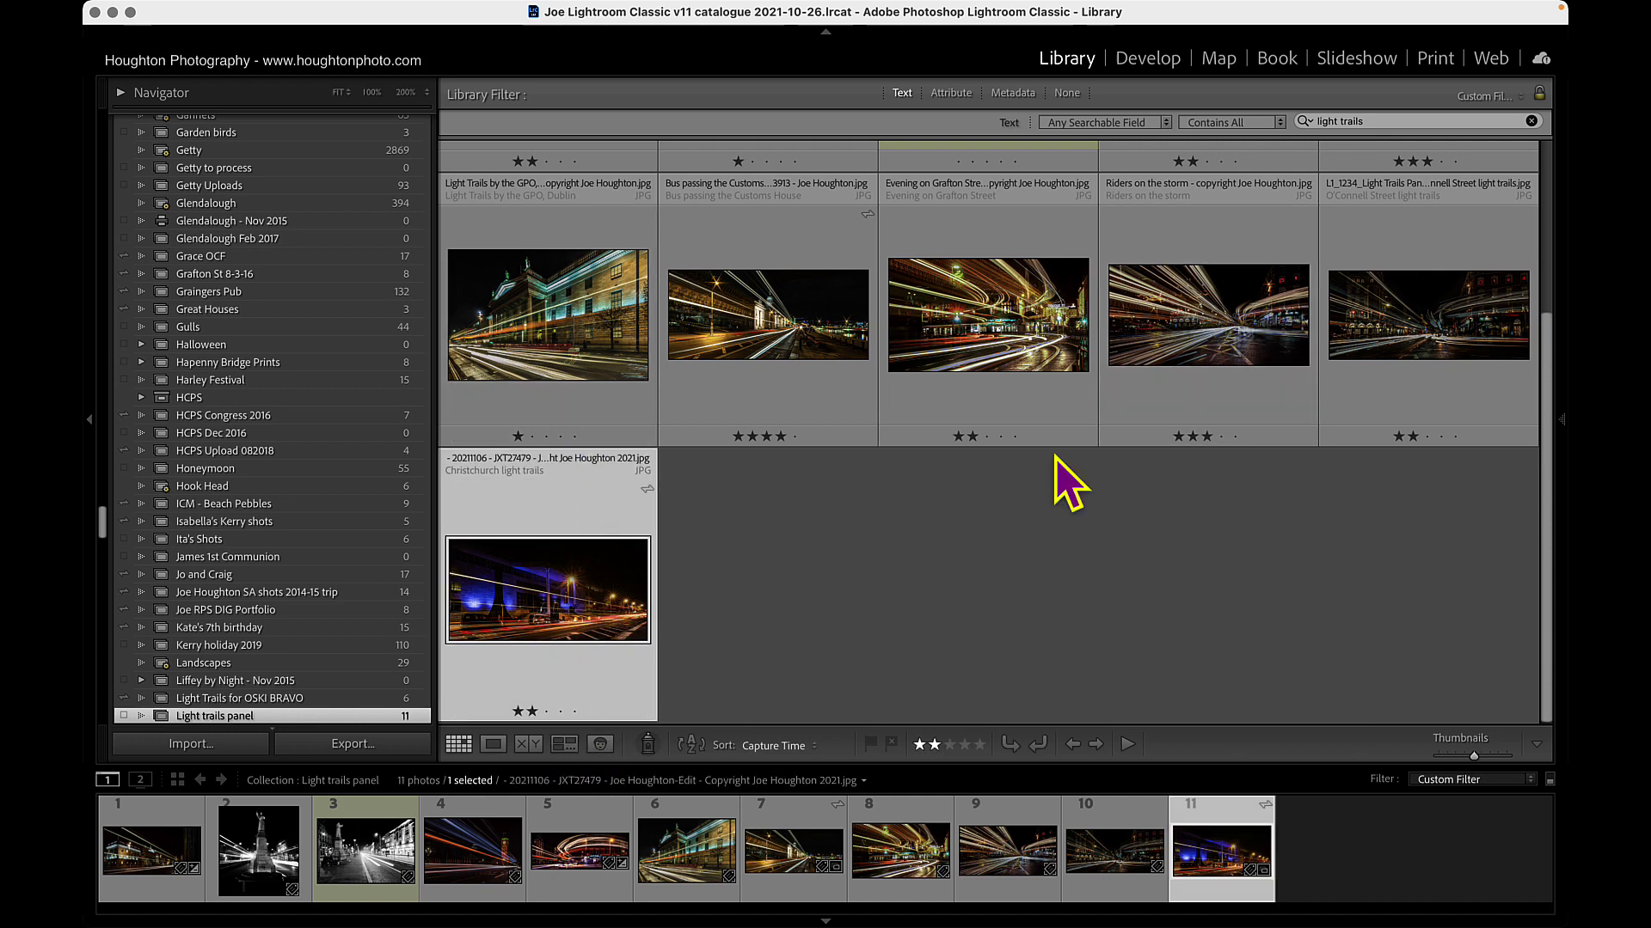
pyautogui.press('super+a')
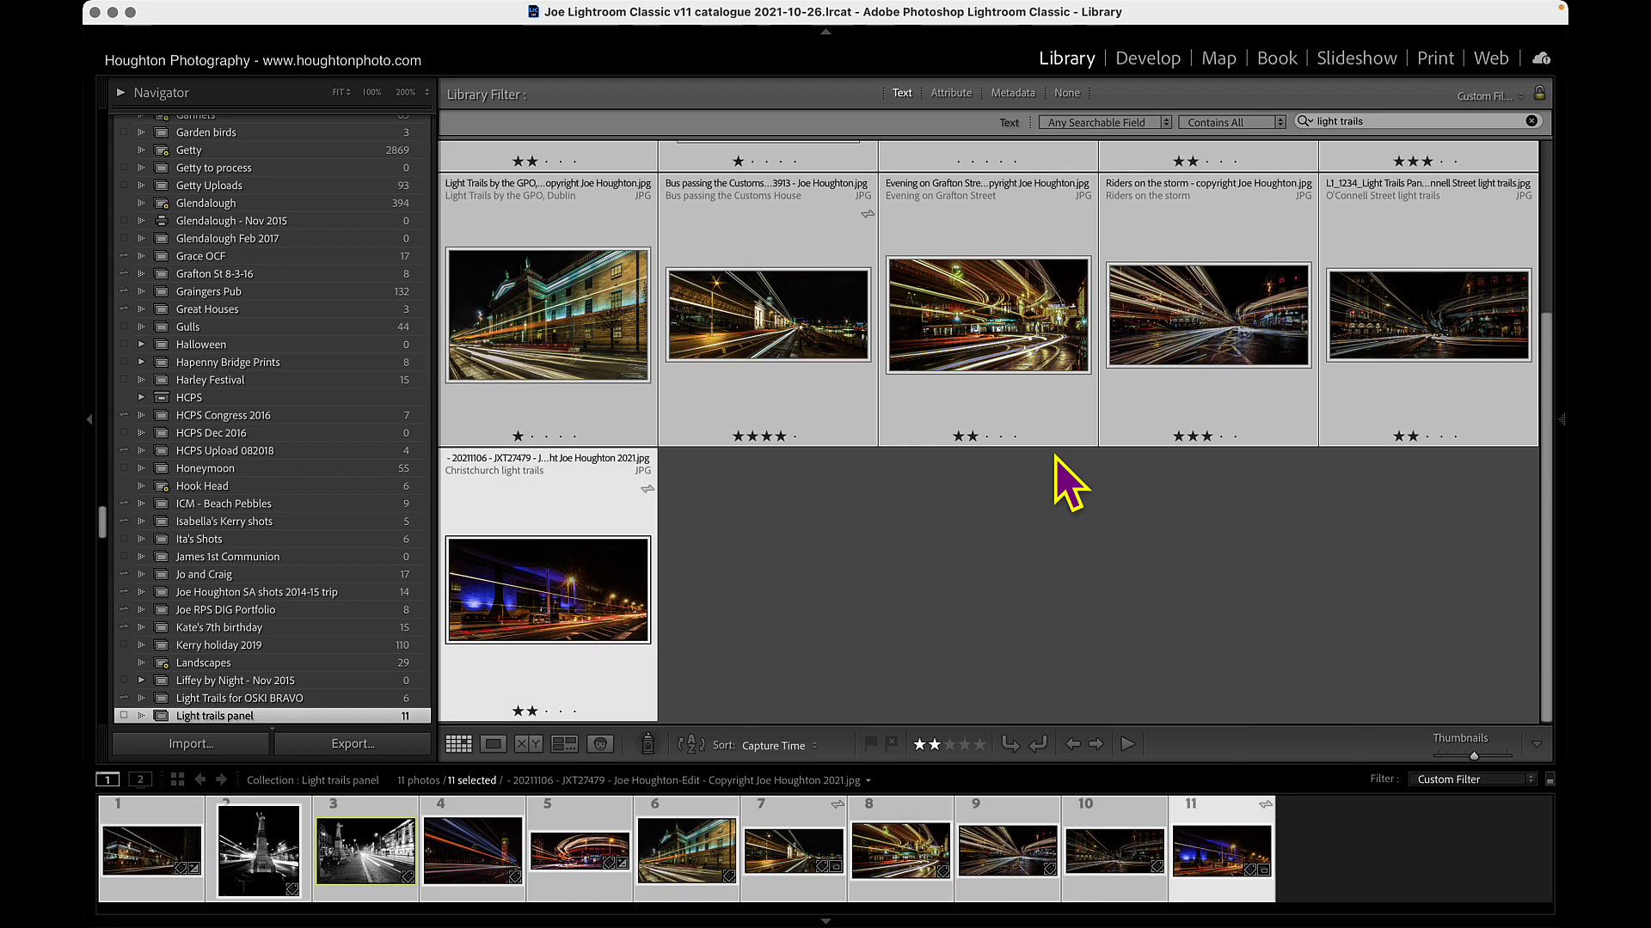
pyautogui.scroll(3, 1070, 485)
pyautogui.scroll(-3, 1071, 486)
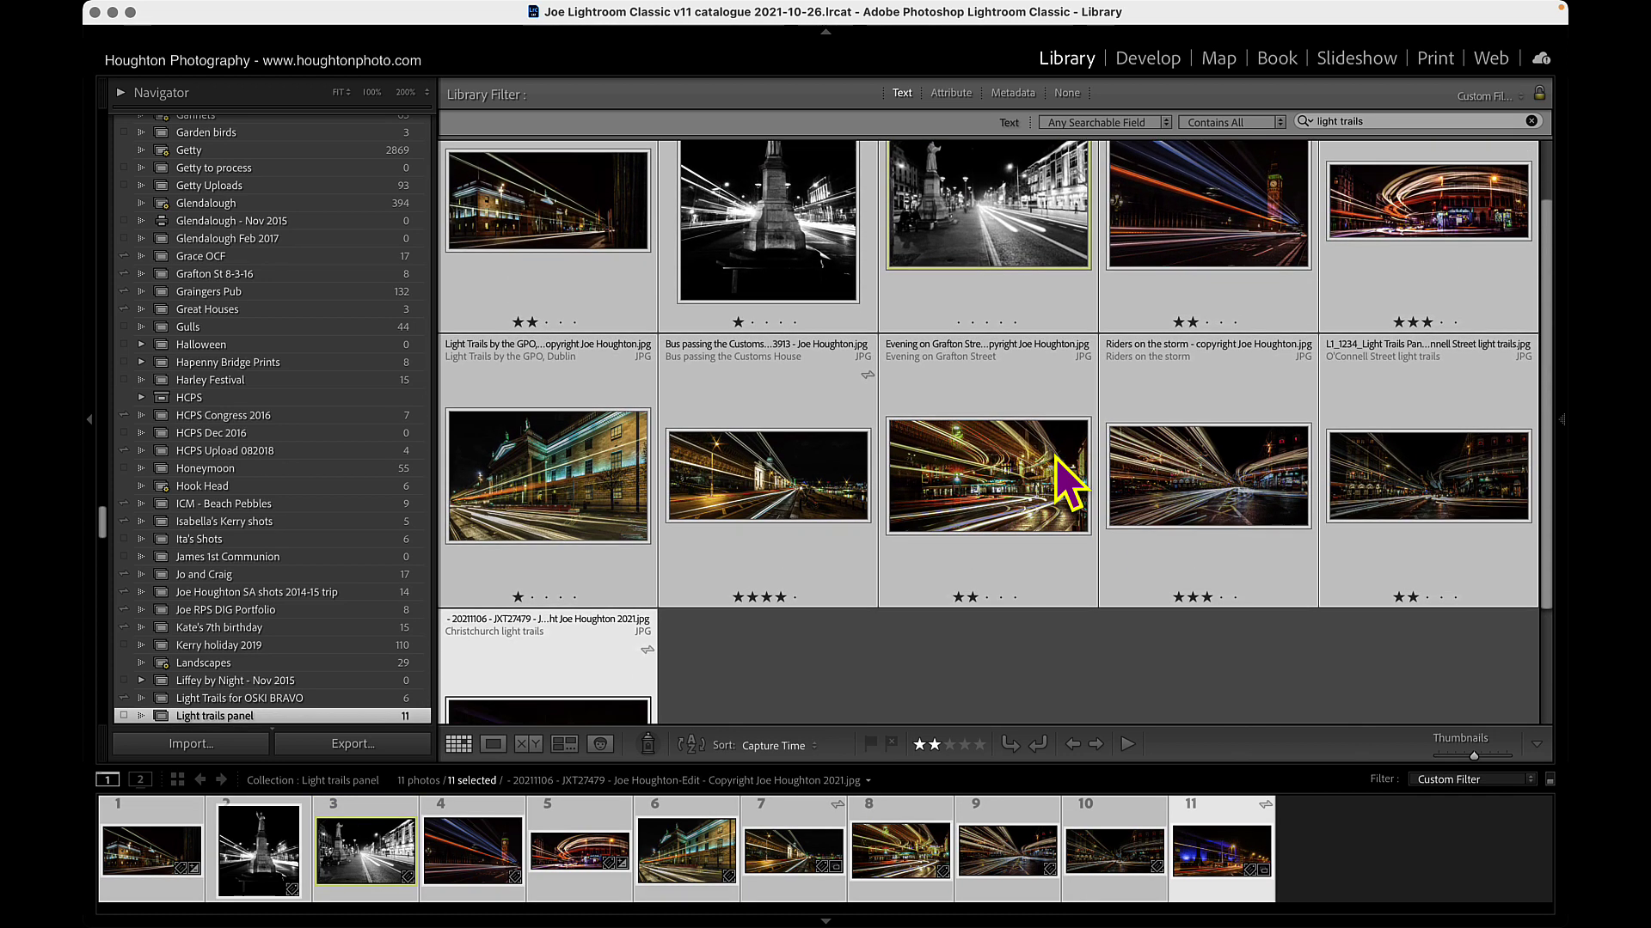
pyautogui.click(565, 745)
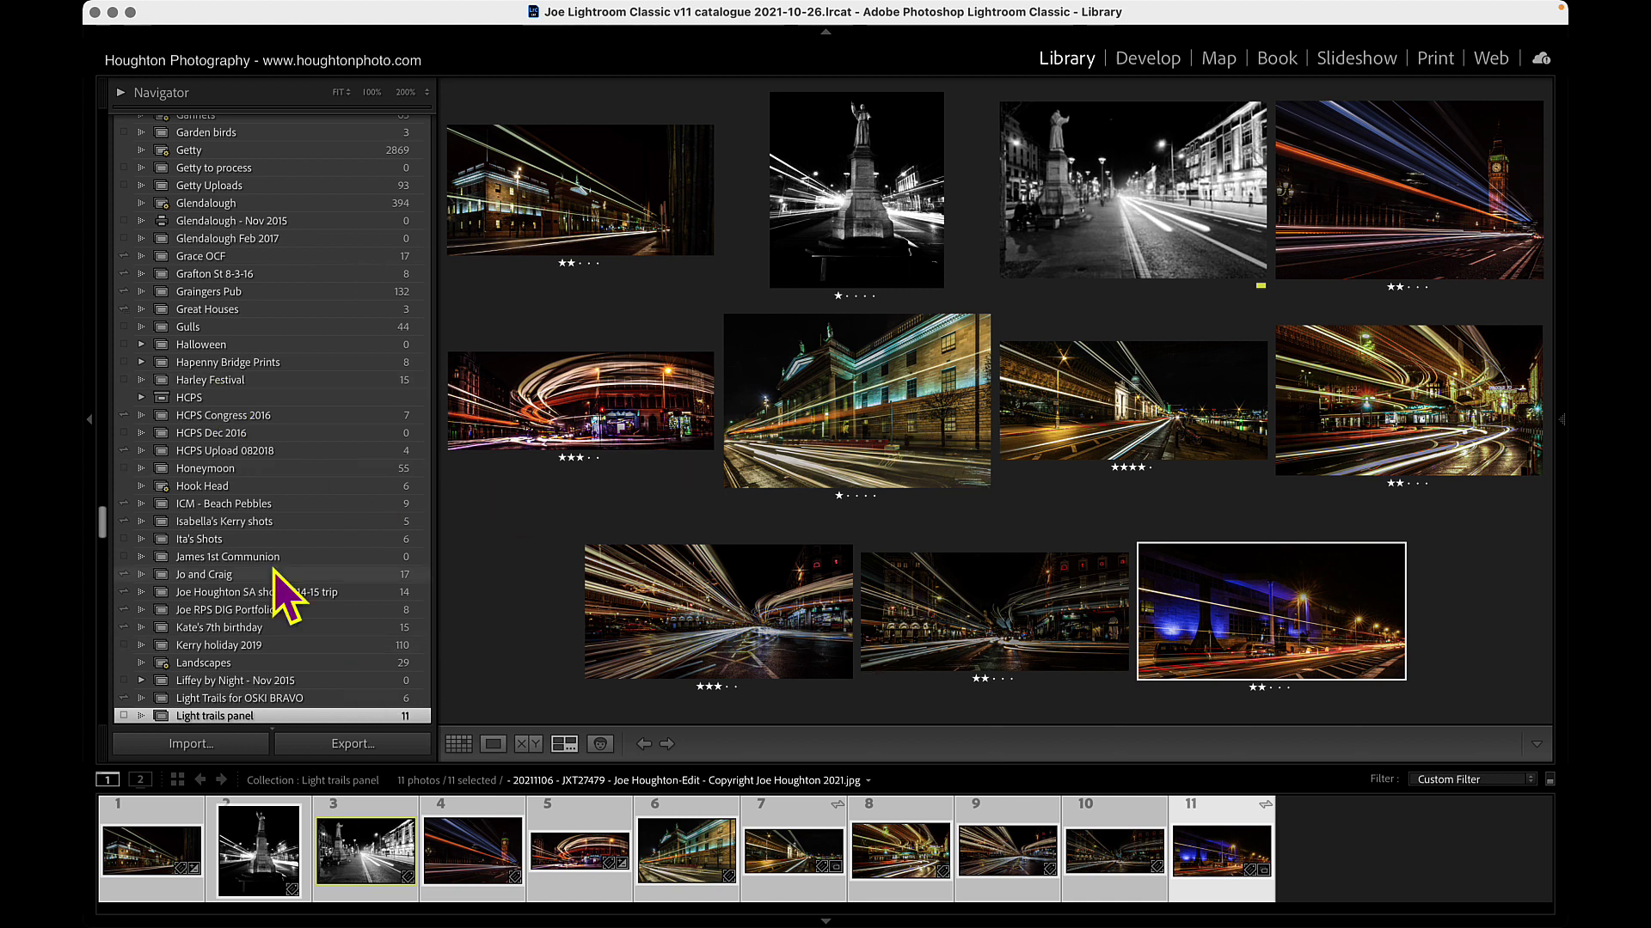
# Hide the side panels, filmstrip, module bar and toolbar for a clean full-screen survey.
pyautogui.click(98, 445)
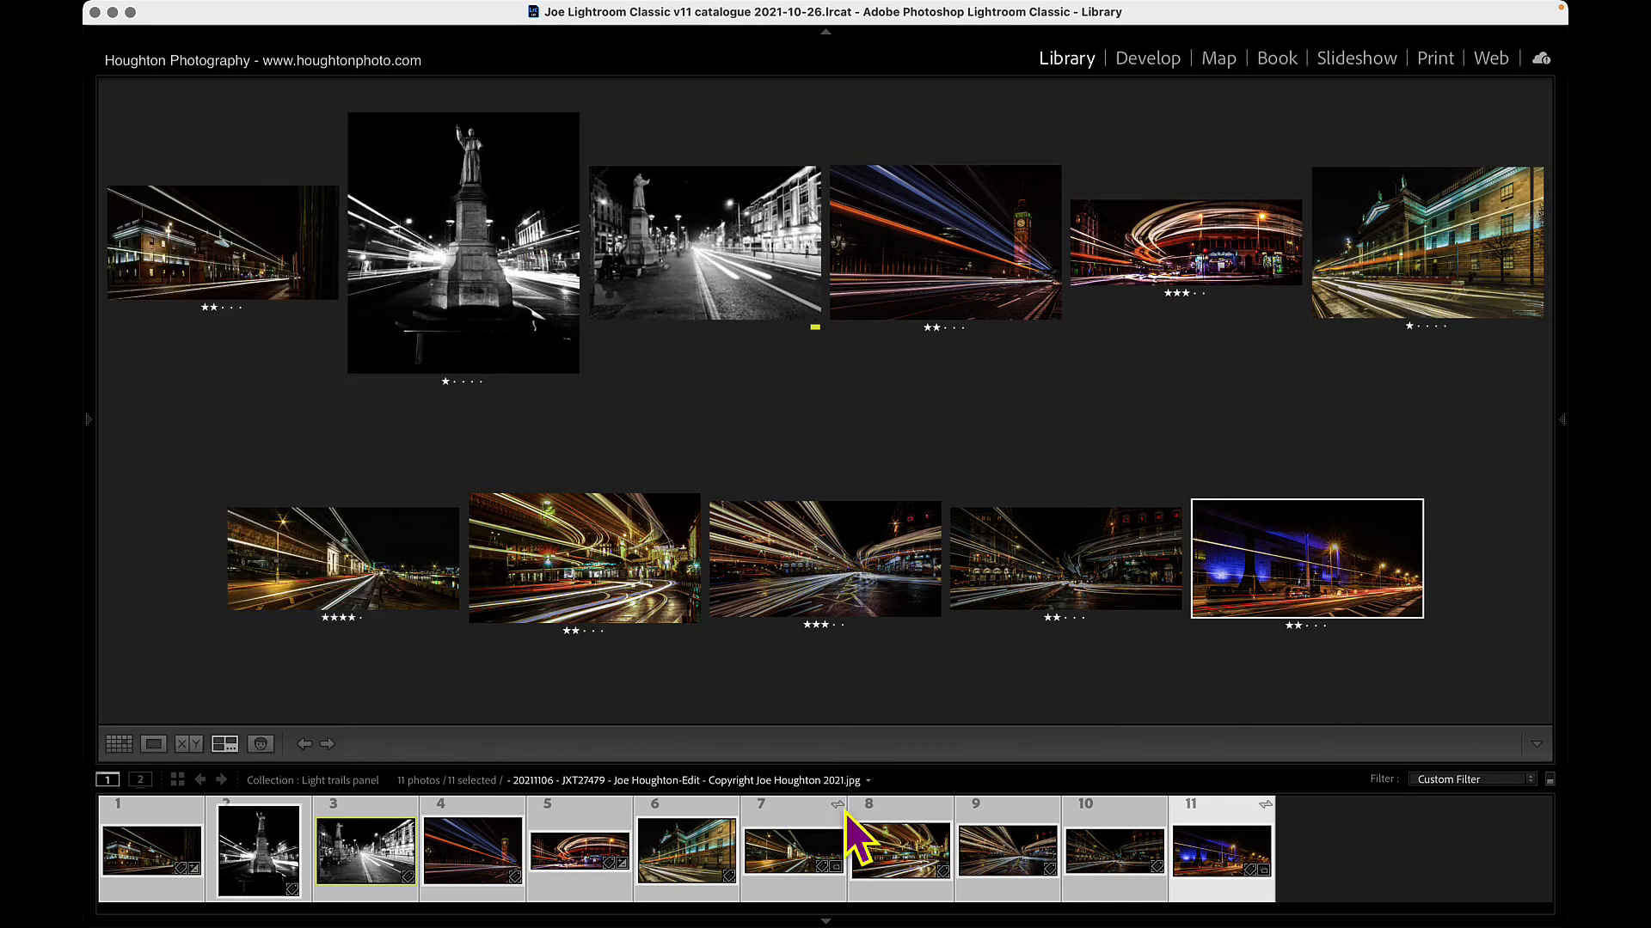
pyautogui.click(826, 925)
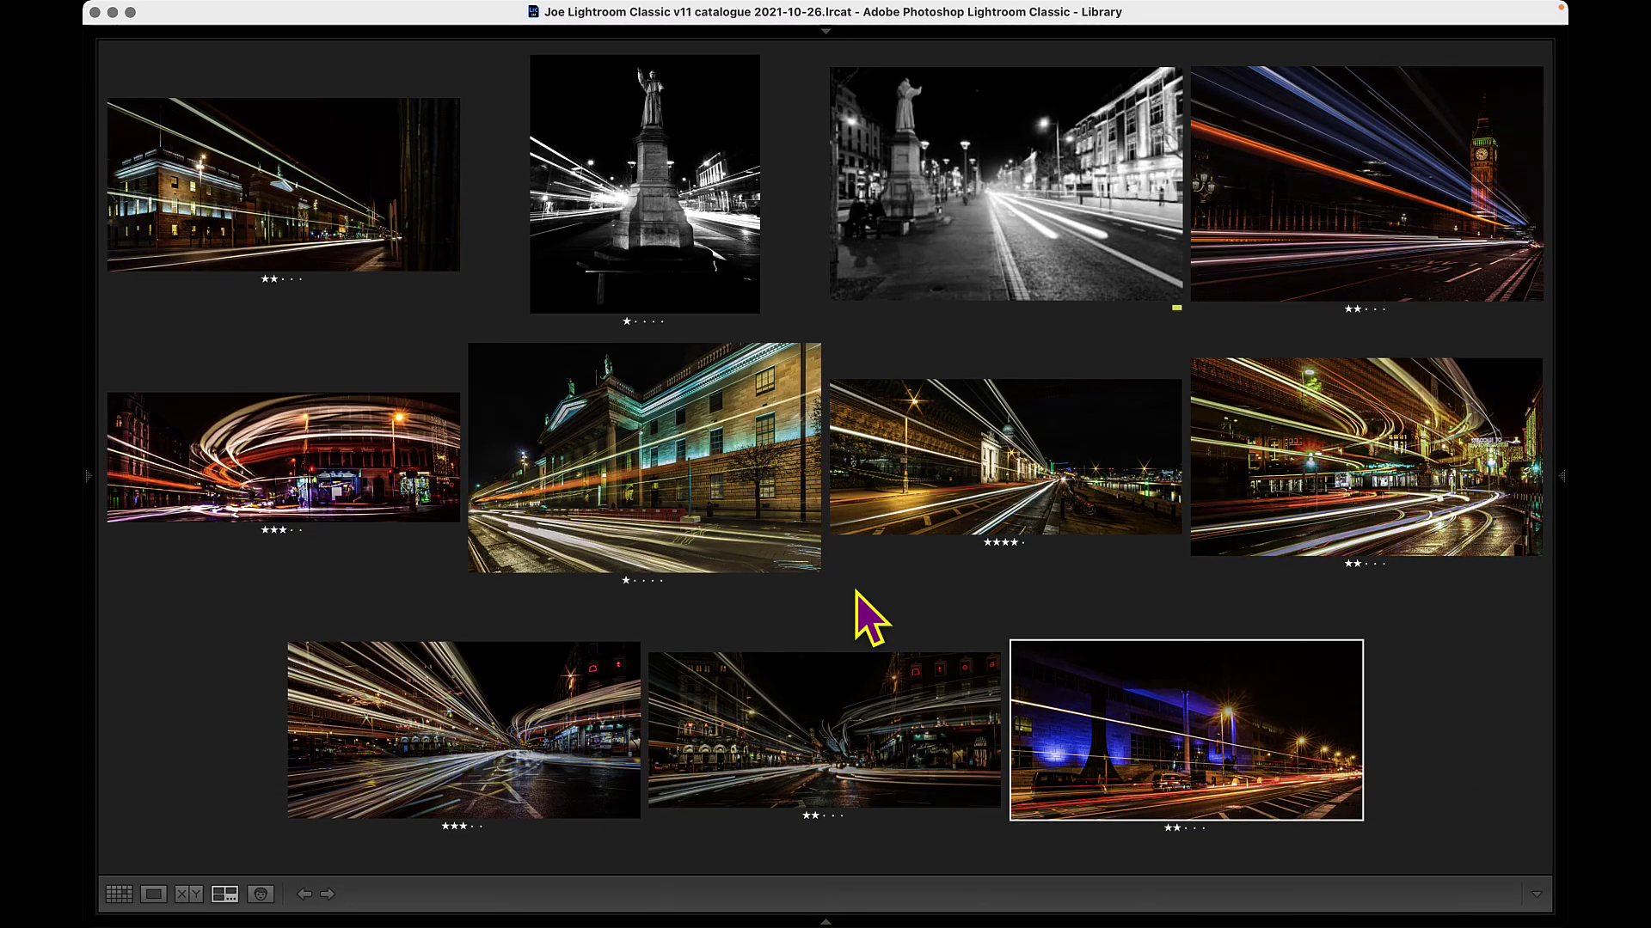
pyautogui.press('F5')
pyautogui.hotkey('shift', 'Tab')
pyautogui.hotkey('shift', 'Tab')
pyautogui.press('t')
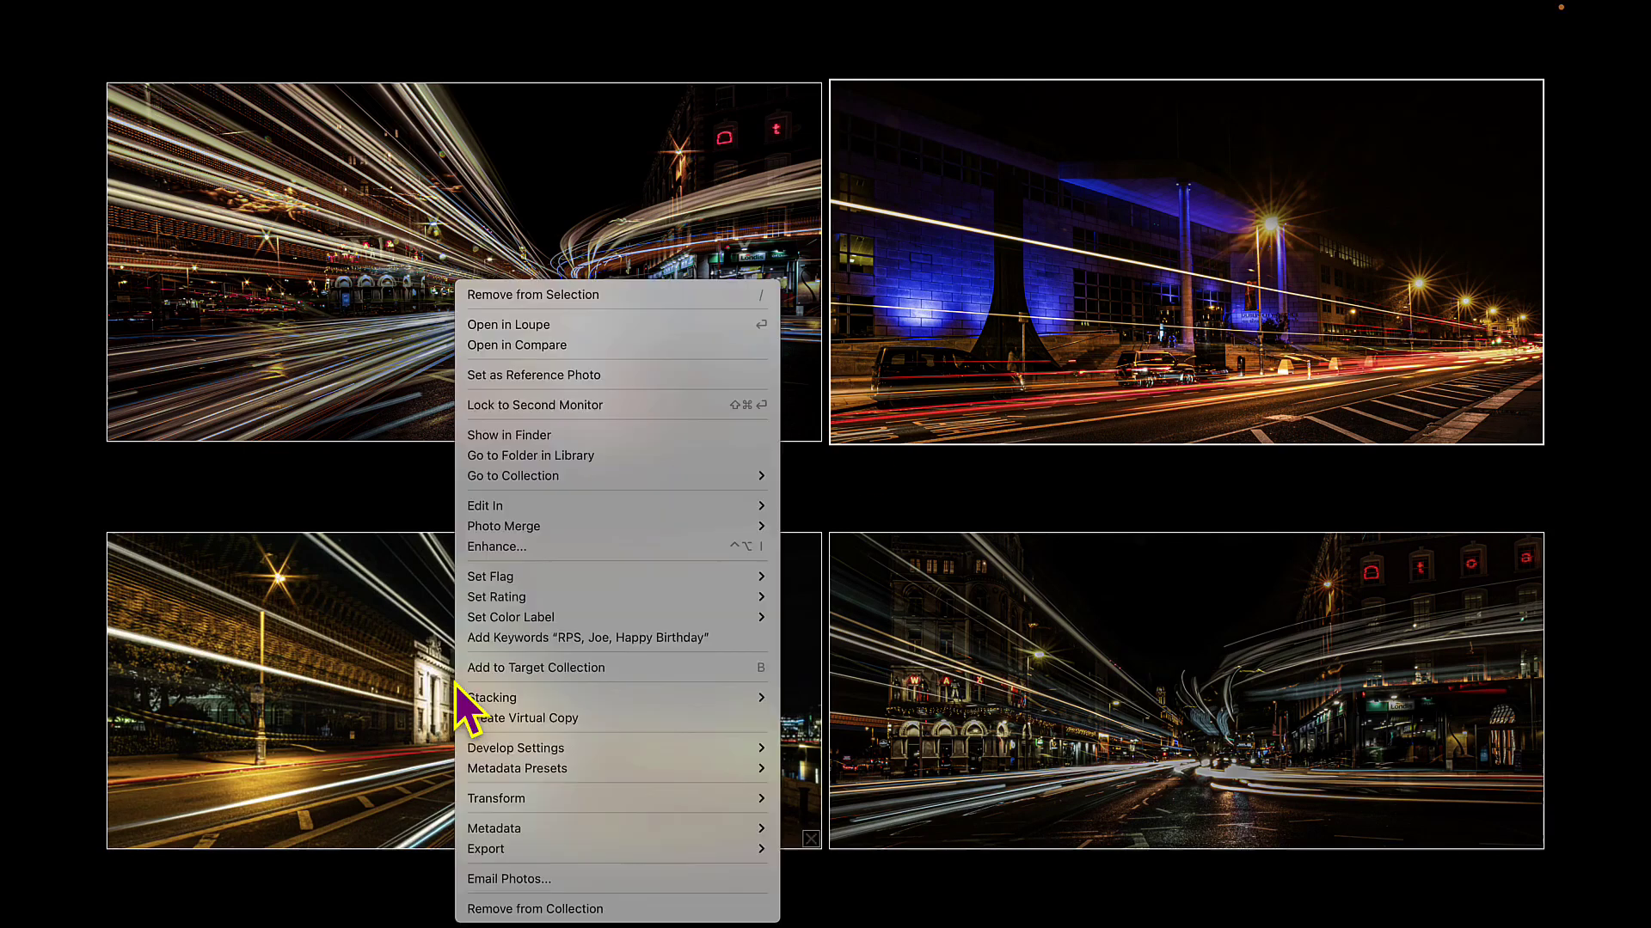
# Flip the bottom-left street photo horizontally so its lamp post and building swap sides.
pyautogui.moveTo(571, 798)
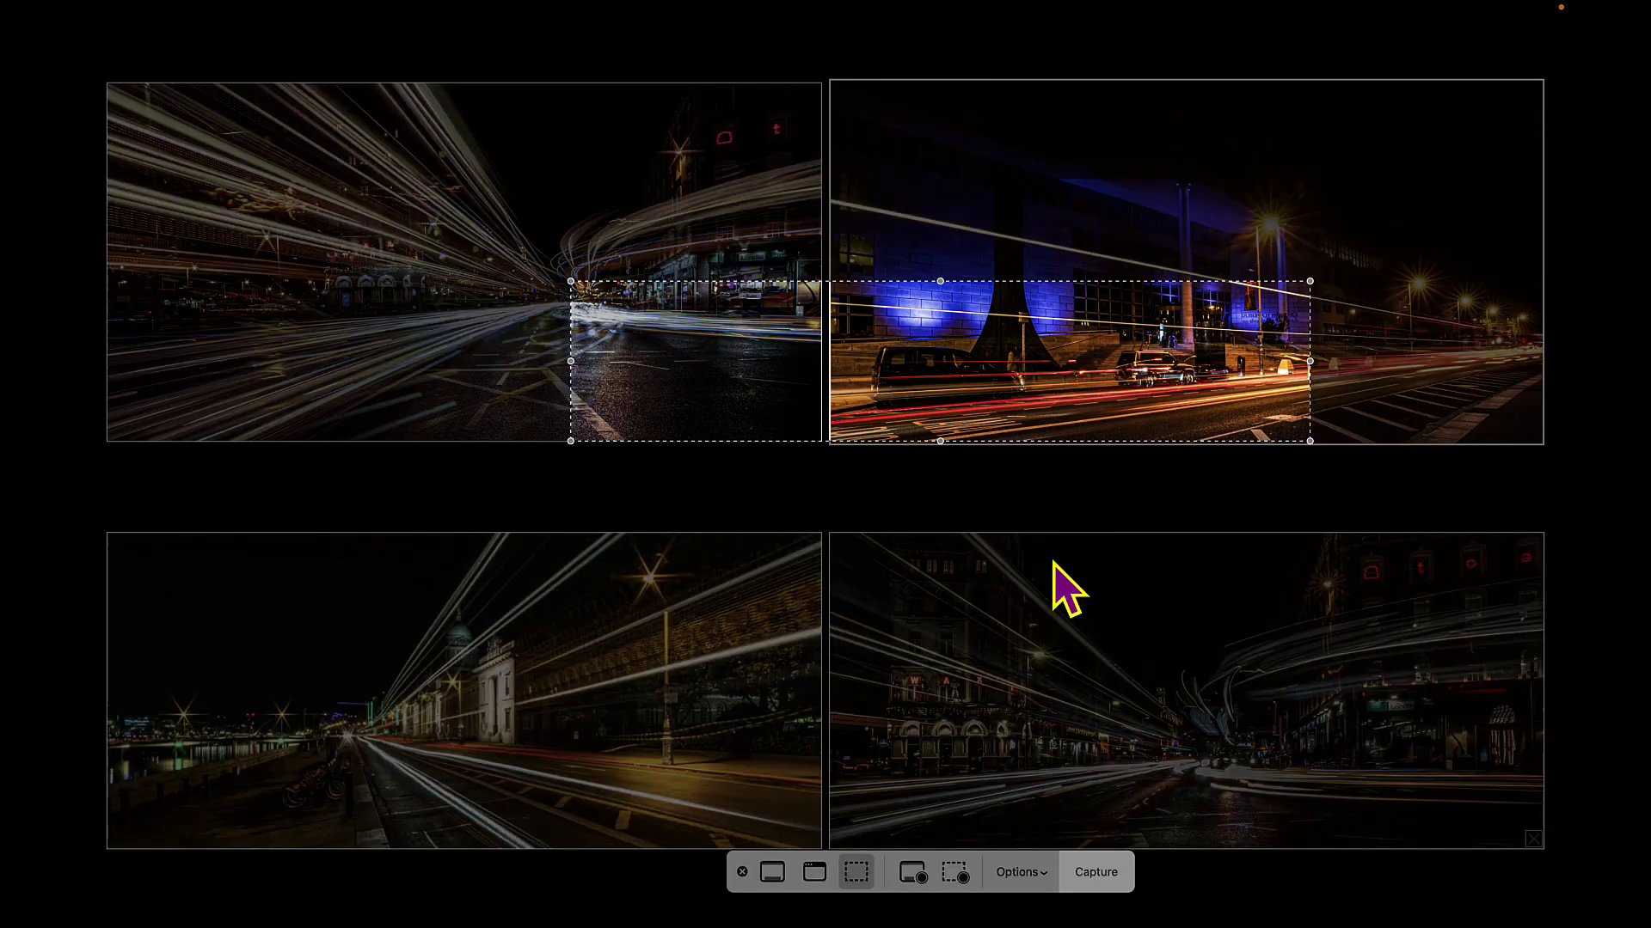
# Move the capture area over the four photos and take the screenshot.
pyautogui.moveTo(858, 351); pyautogui.dragTo(374, 120)
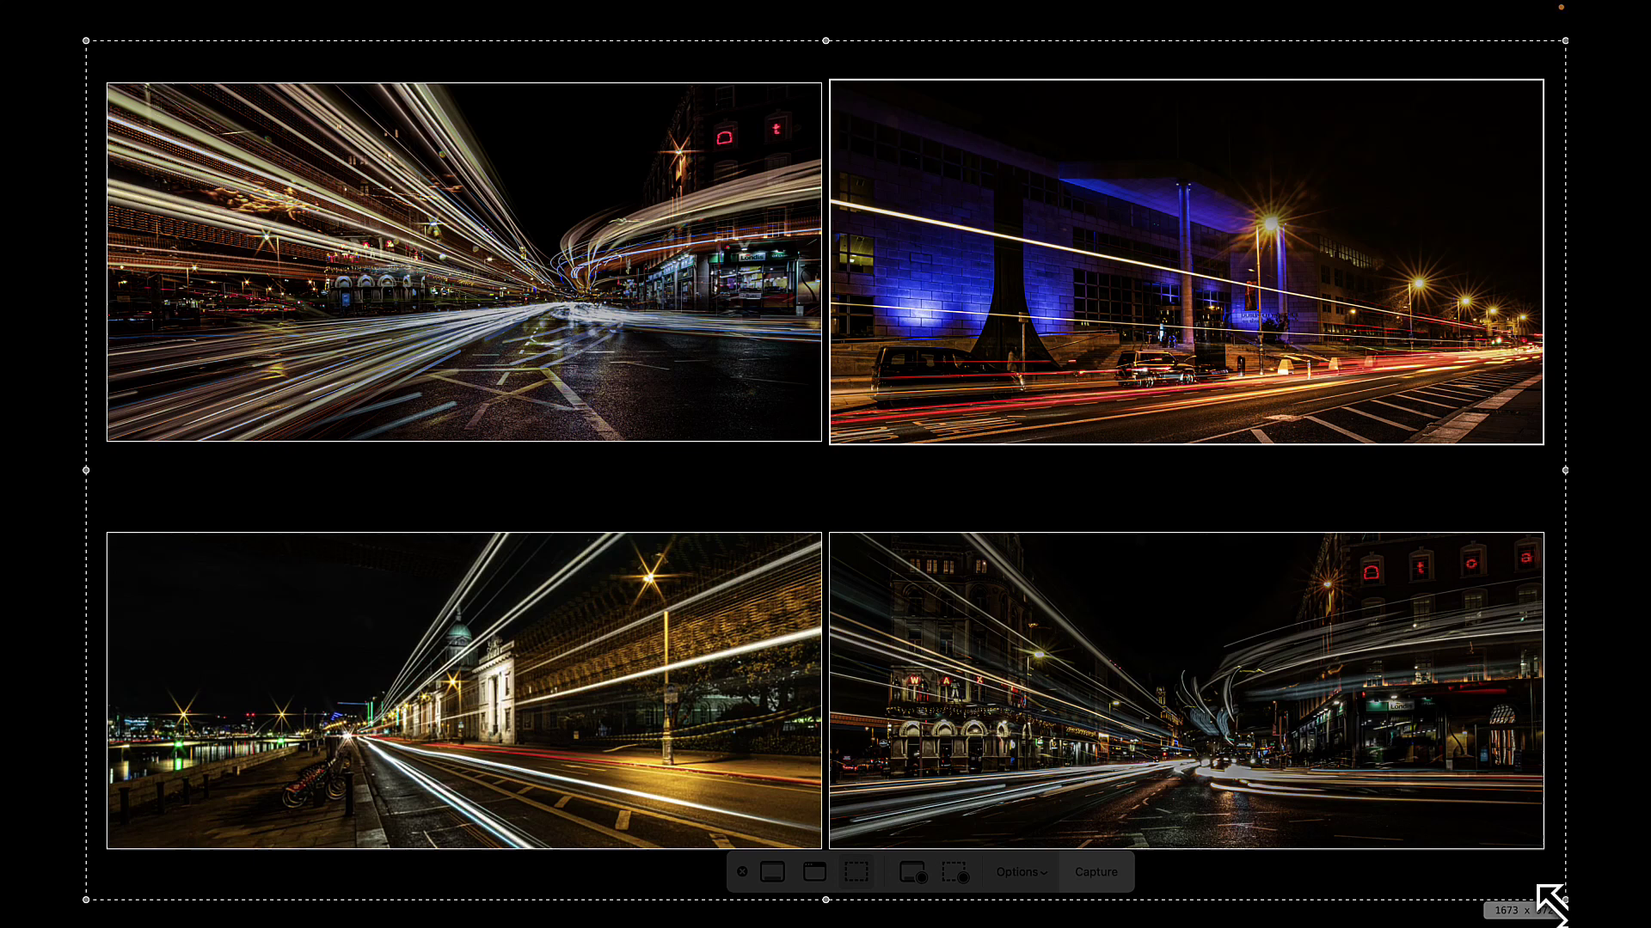
pyautogui.click(1097, 872)
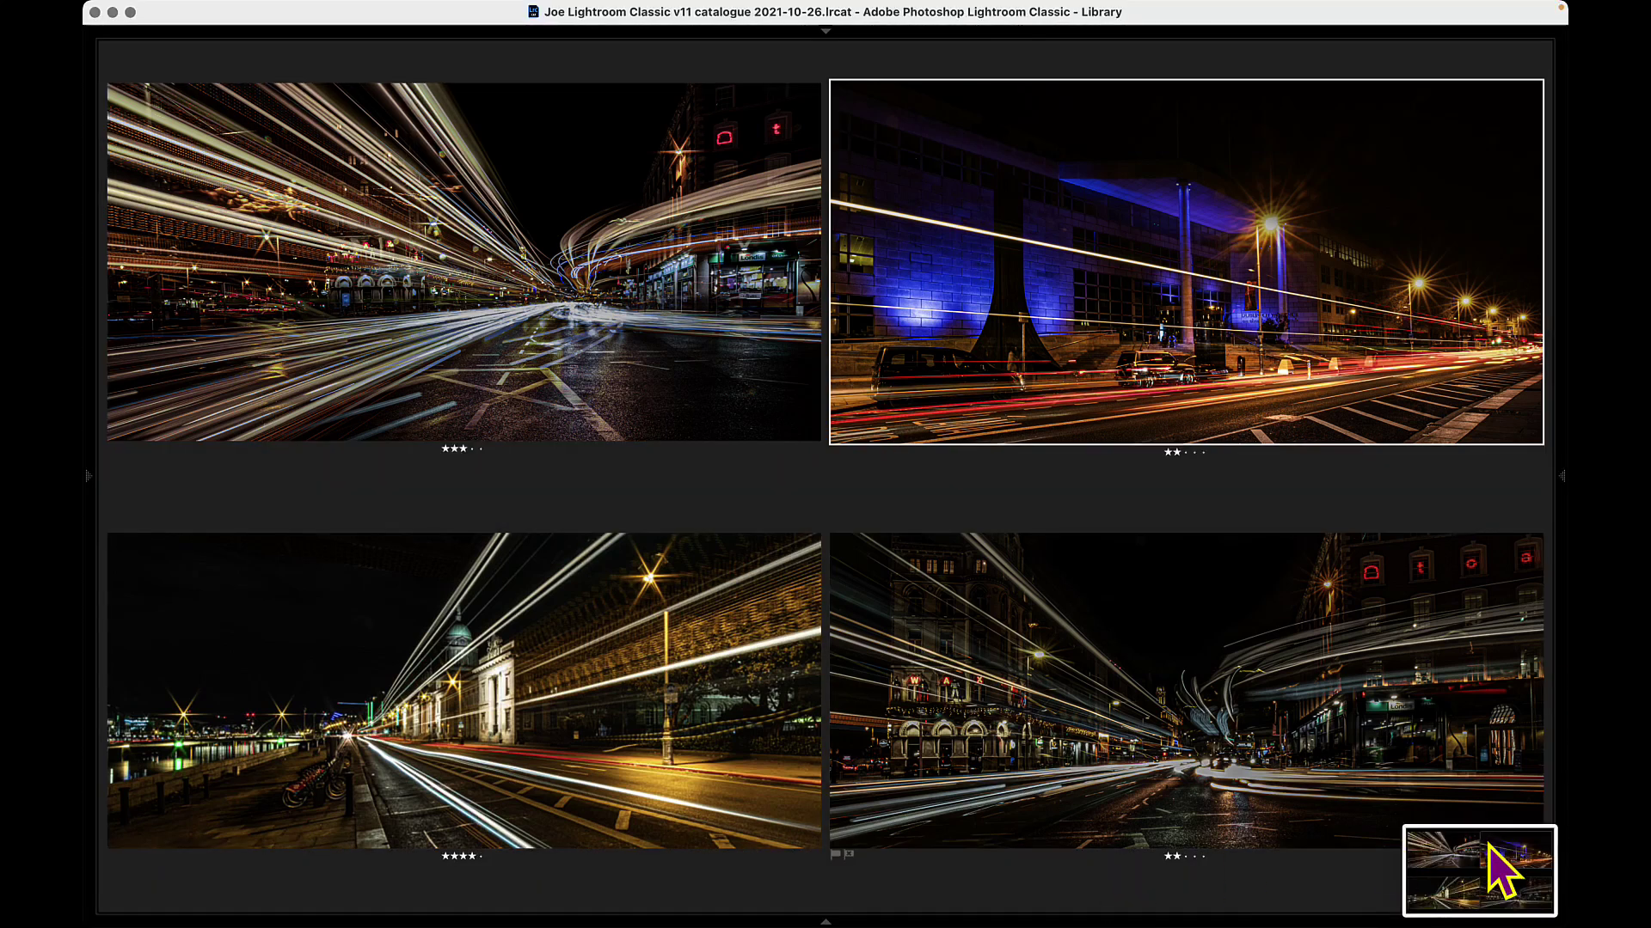
# Reveal the new screenshot in its Screenshots folder in Finder.
pyautogui.rightClick(1481, 861)
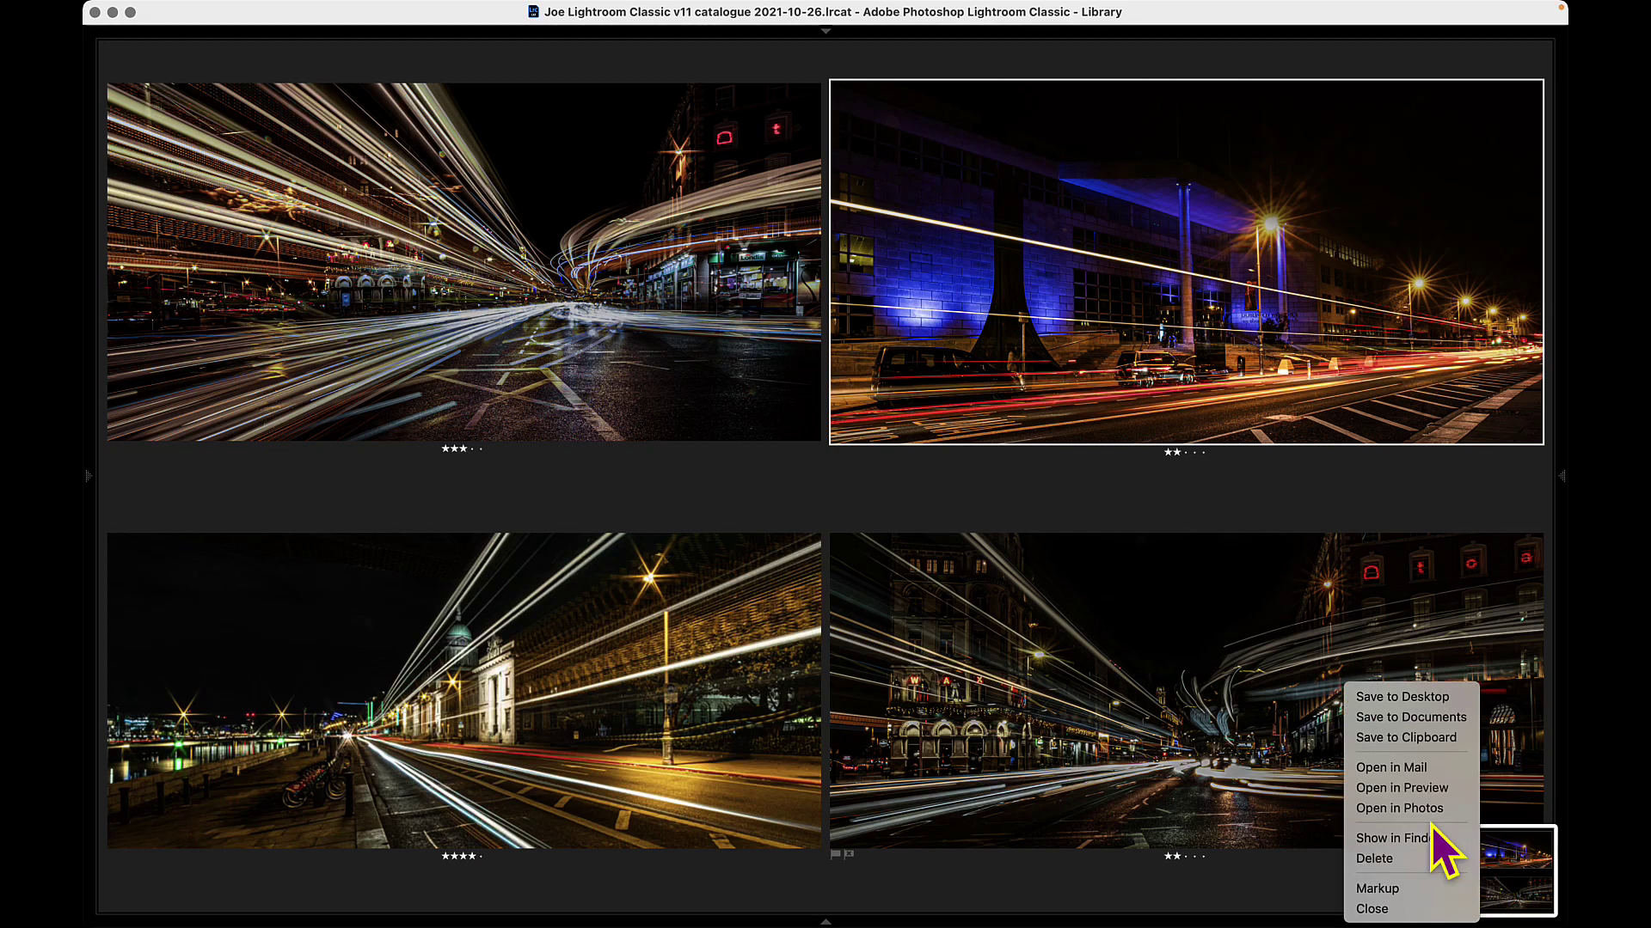
pyautogui.click(1410, 838)
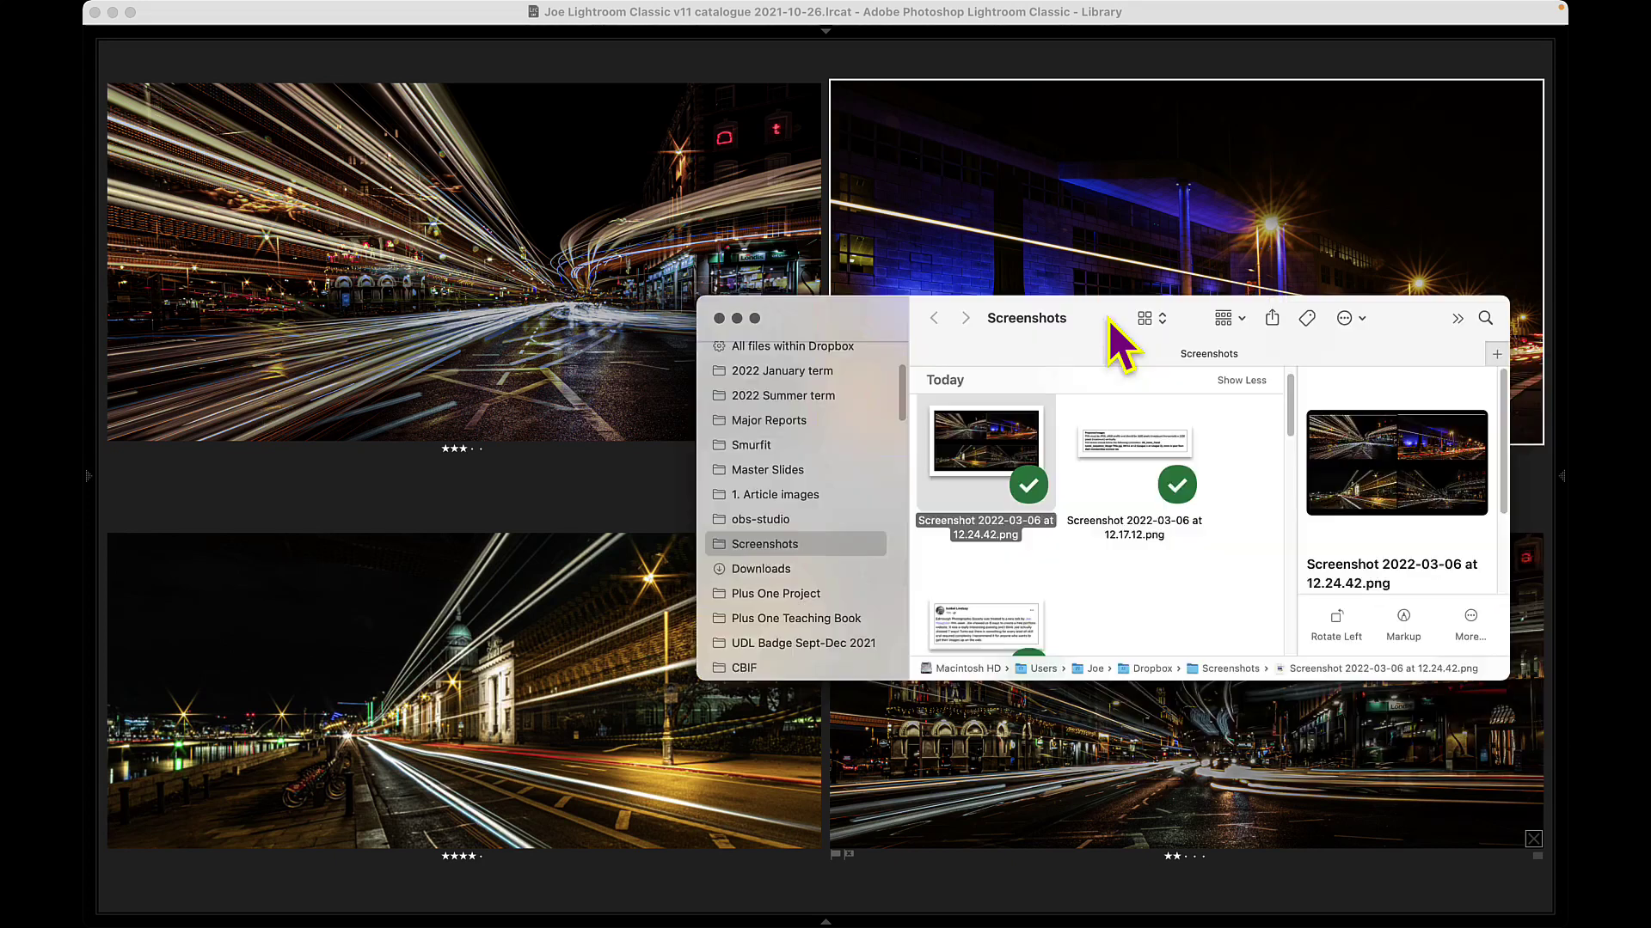
pyautogui.moveTo(1111, 220); pyautogui.dragTo(673, 158)
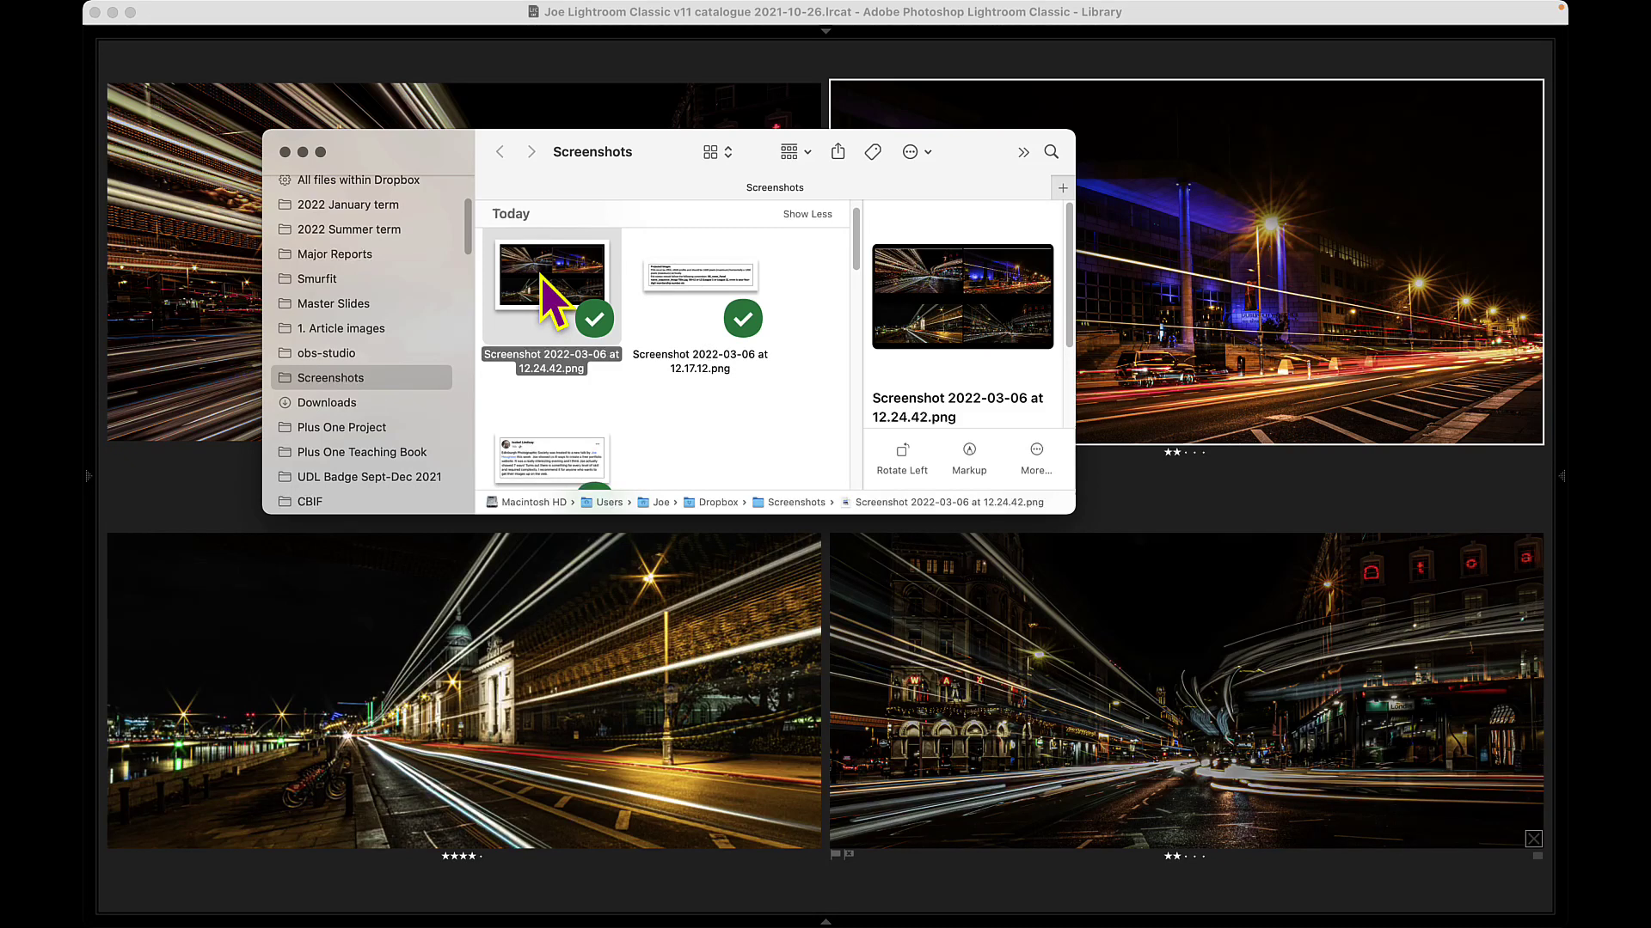
# Rename the screenshot to 'Light trails panel hanging plan - member number'.
pyautogui.click(534, 362)
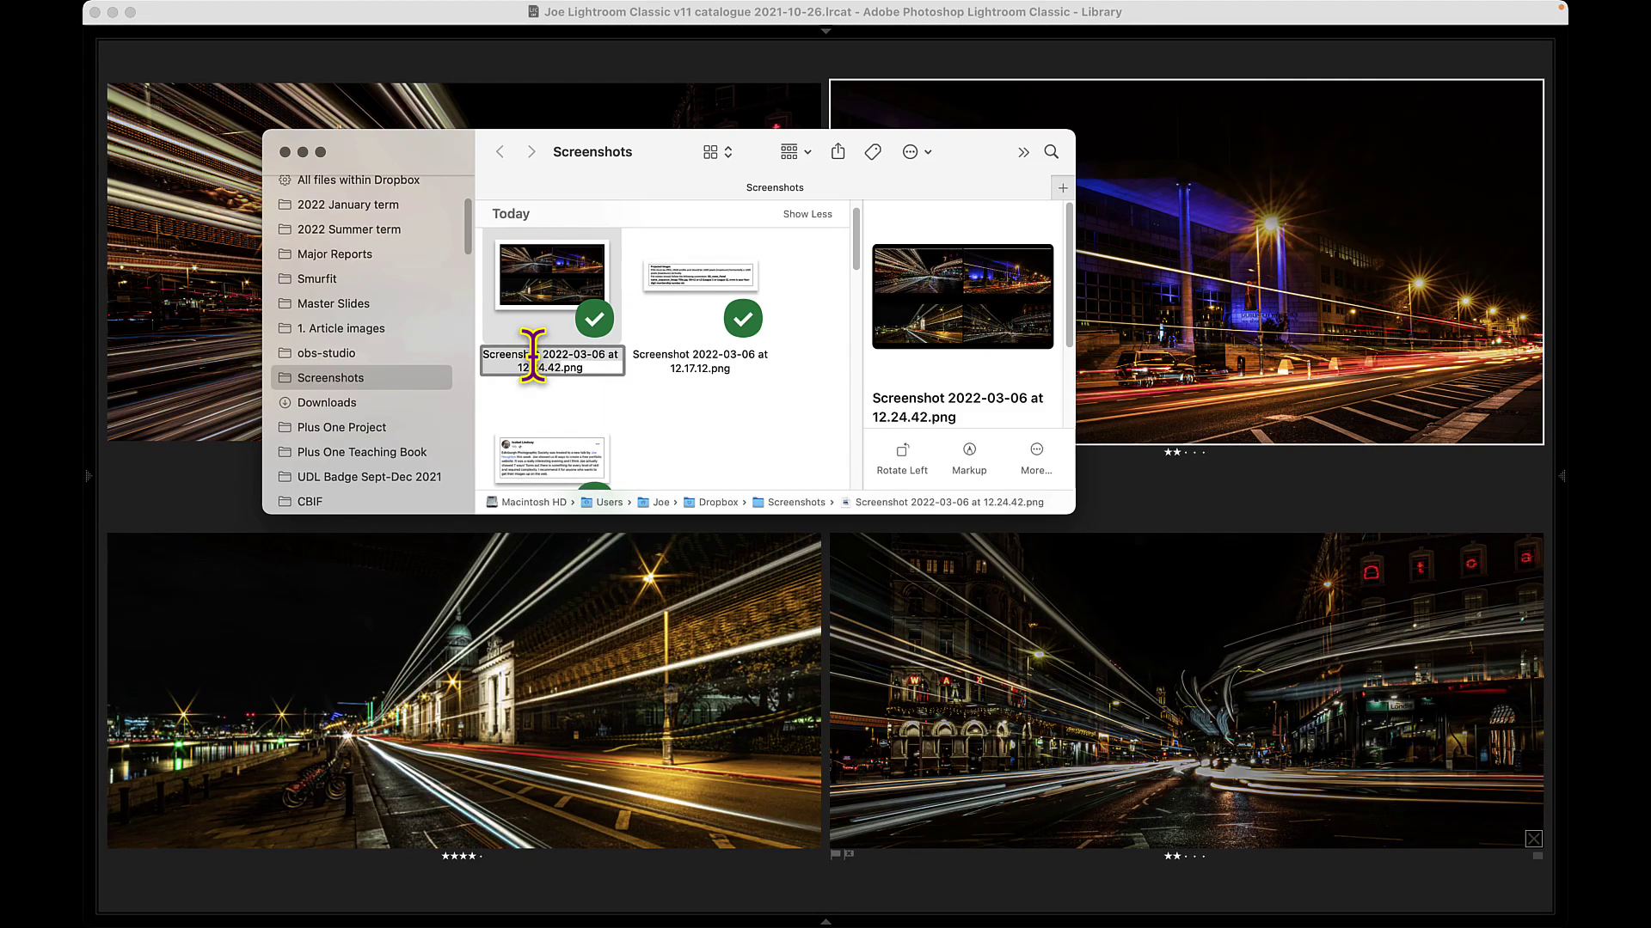
pyautogui.write('L')
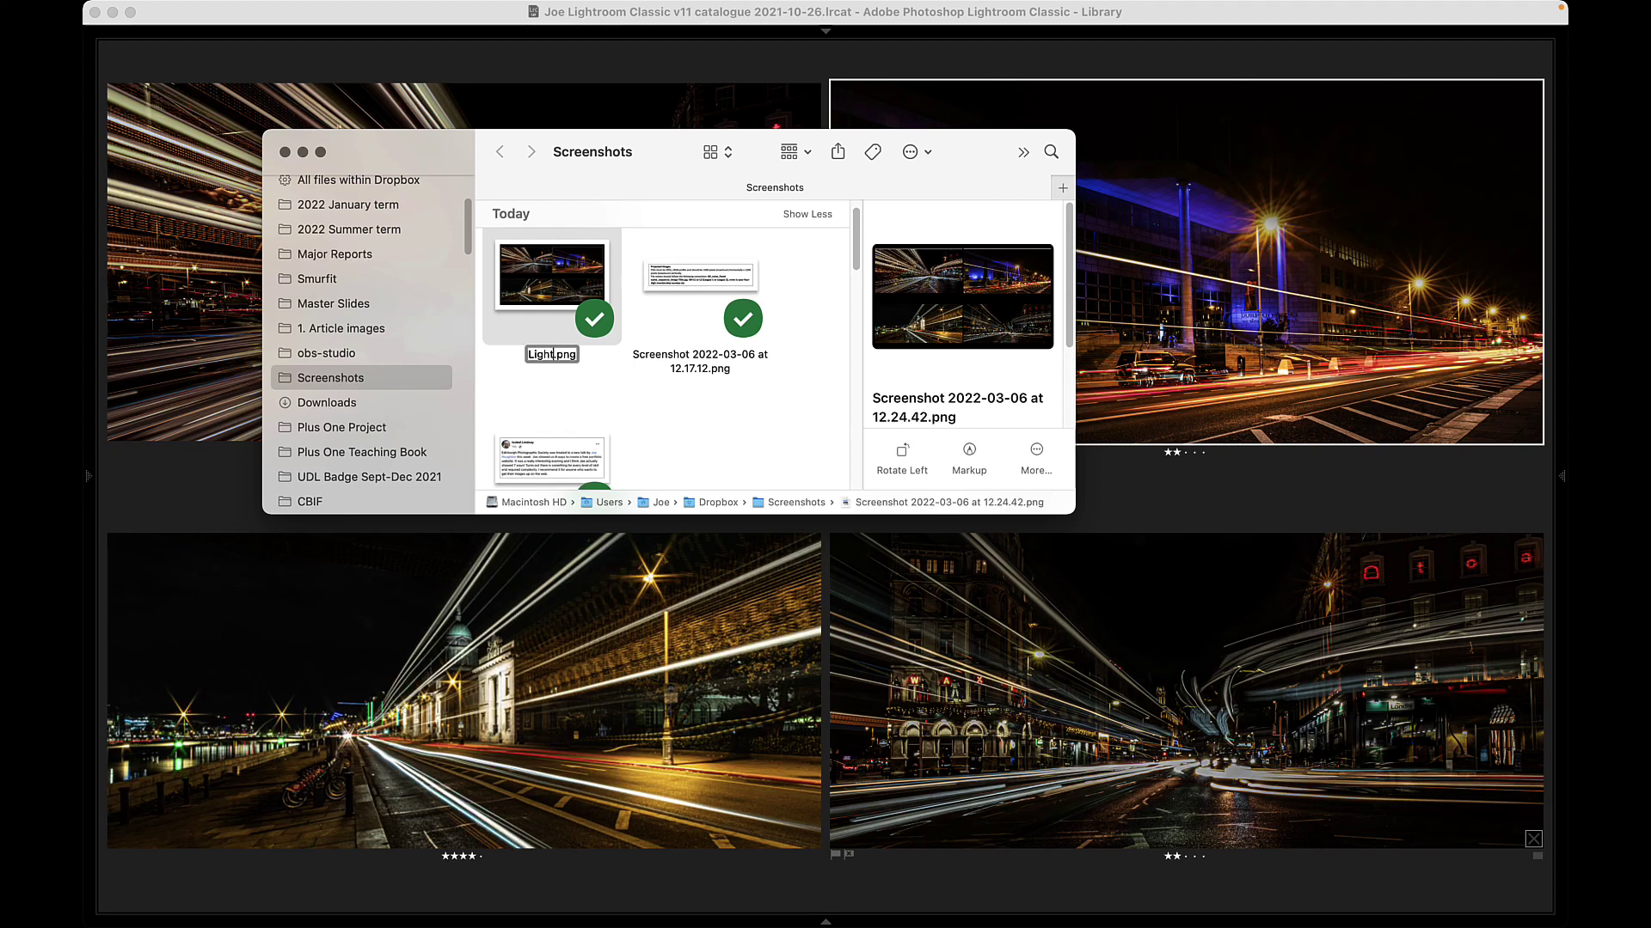
pyautogui.write('ight trails panel hanging')
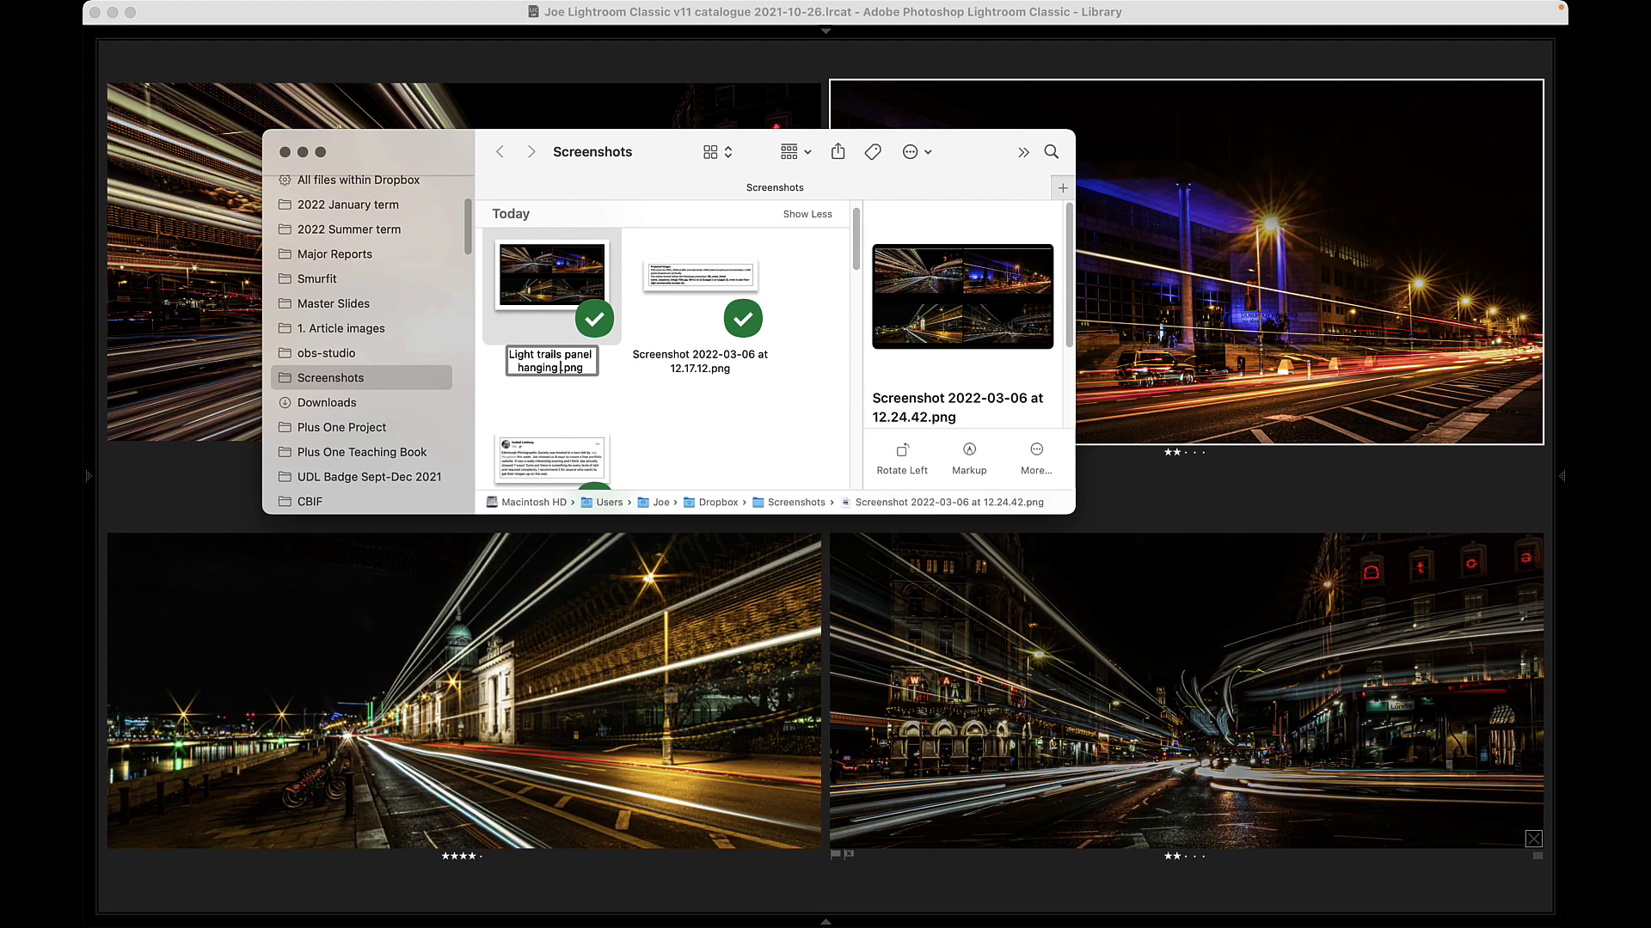
pyautogui.write(' pla')
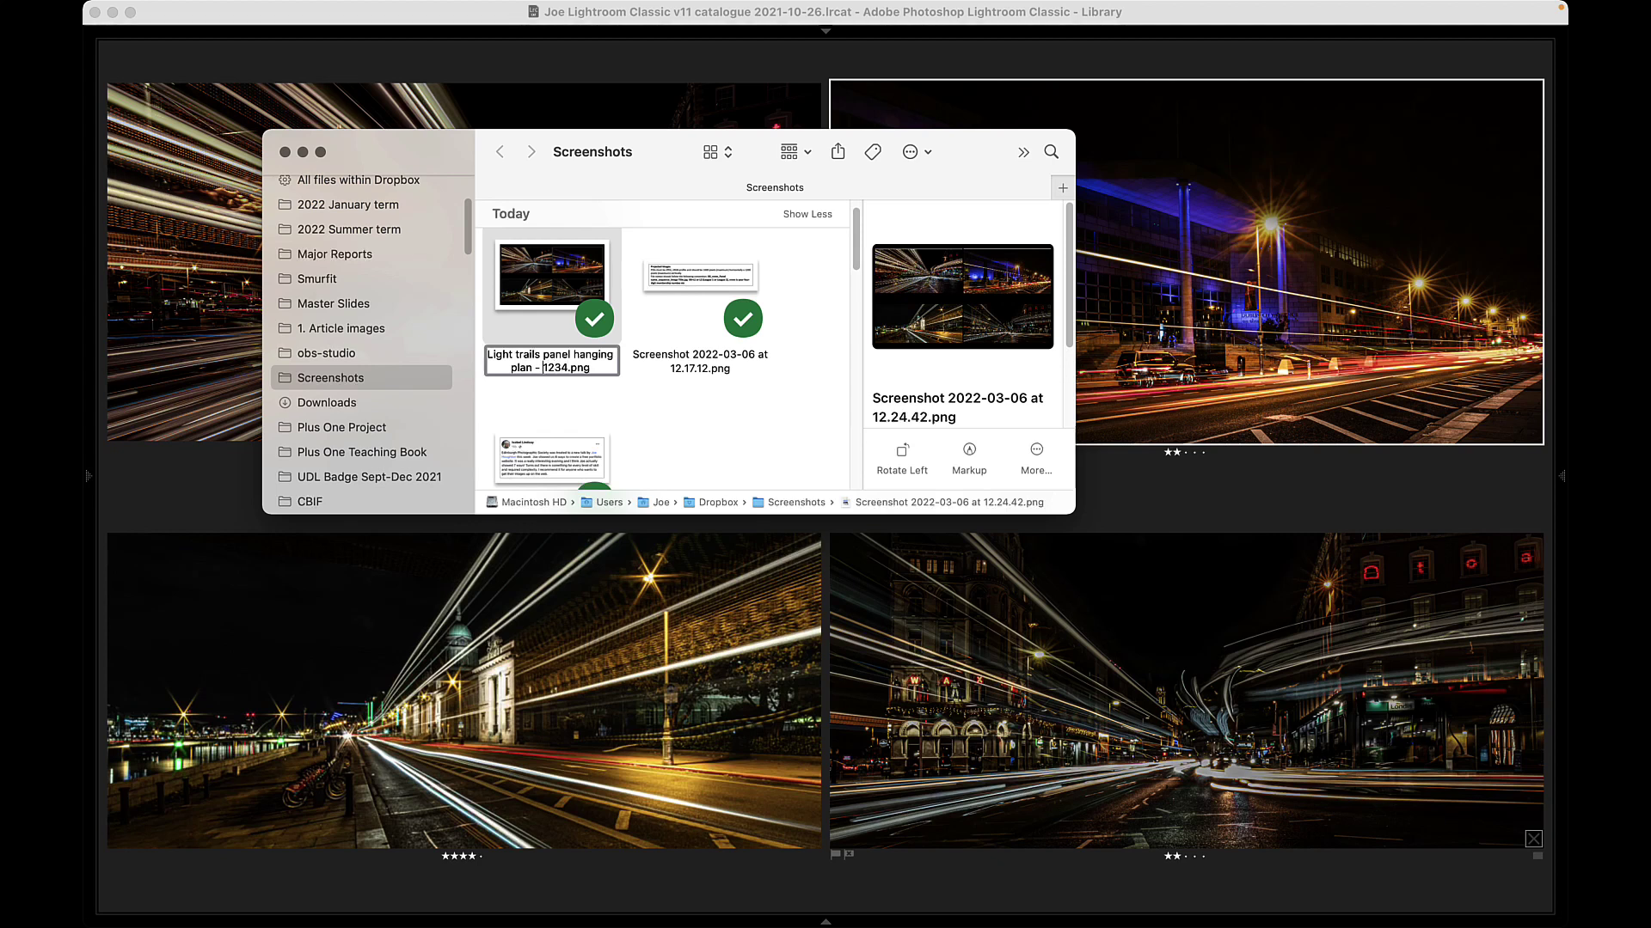
pyautogui.write('n - member num')
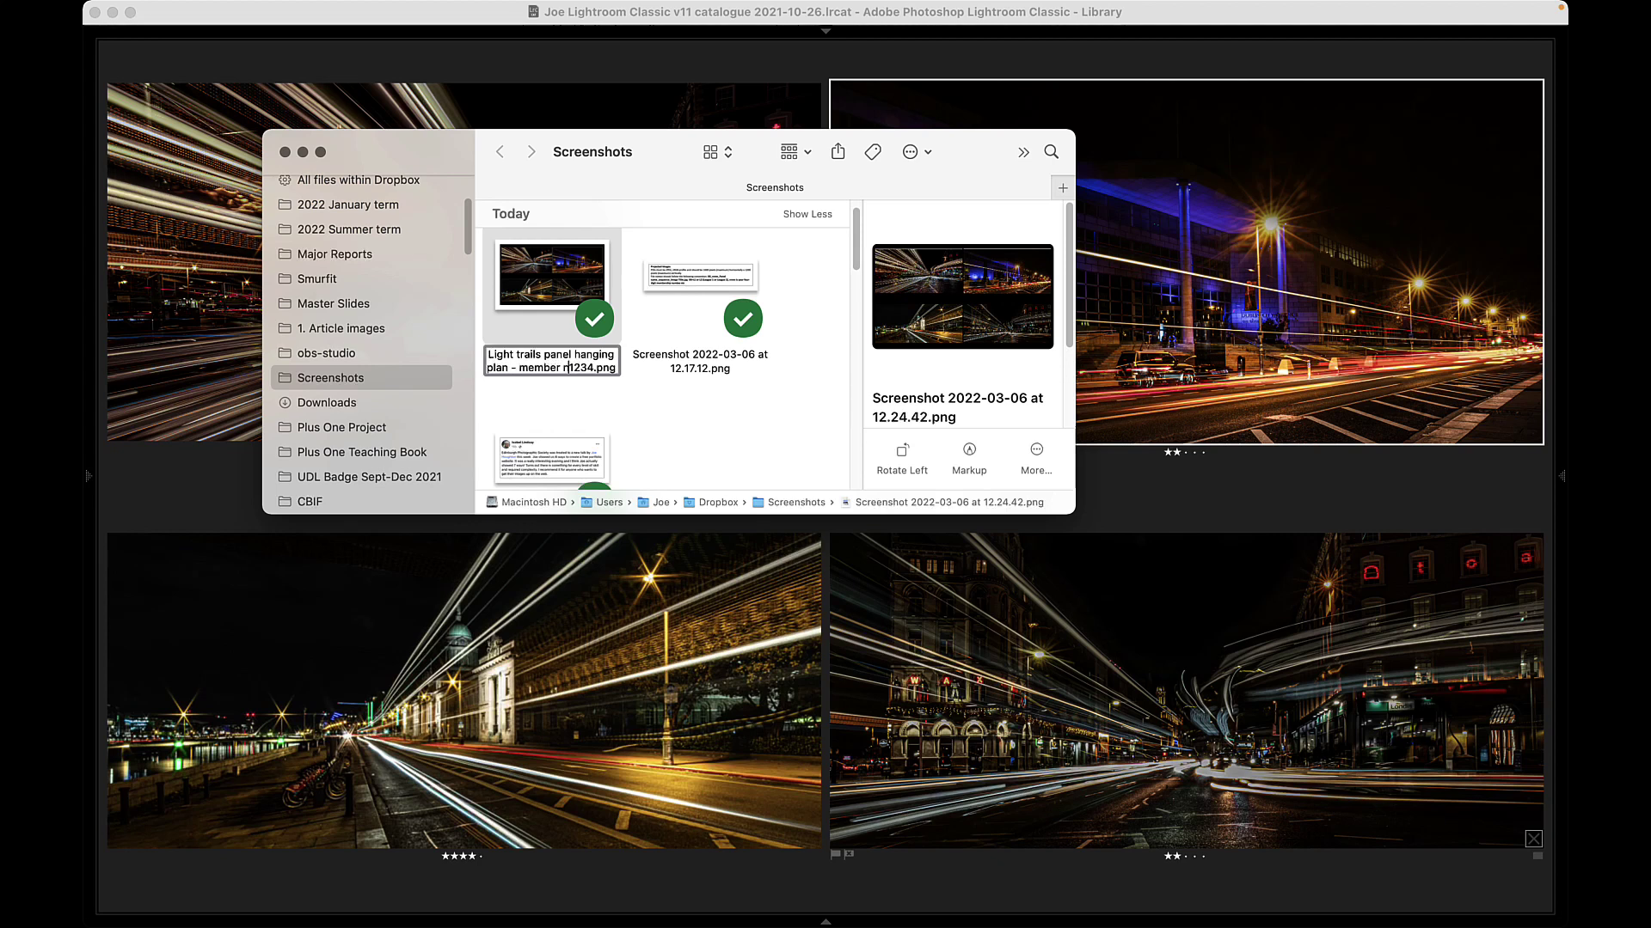
pyautogui.write('ber')
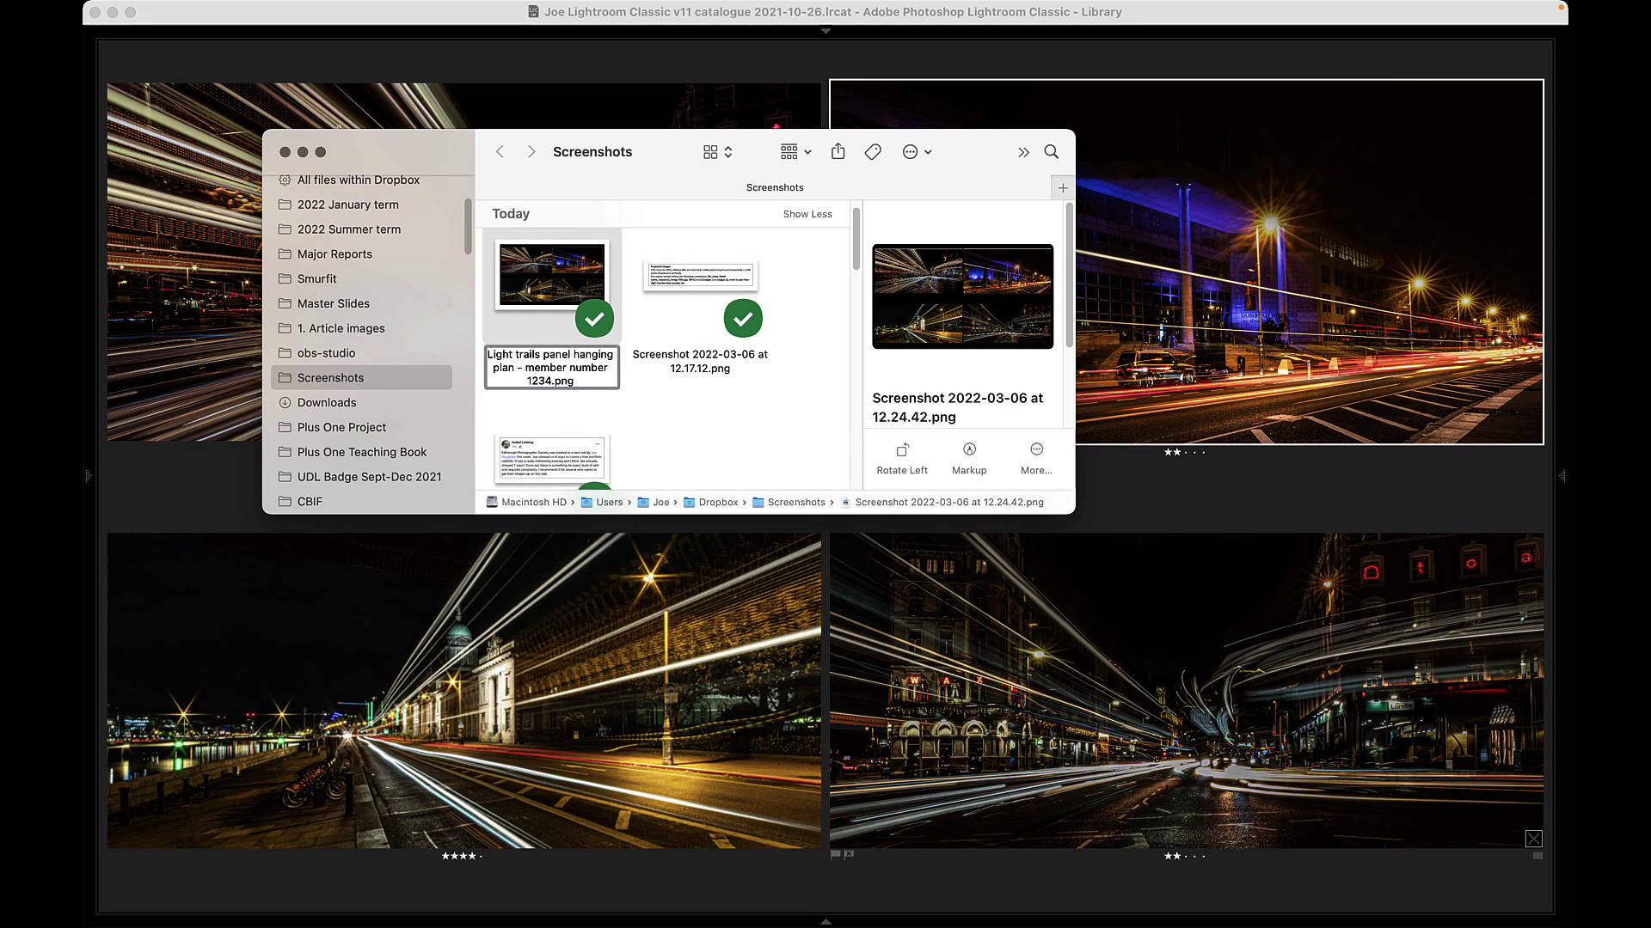
pyautogui.press('Return')
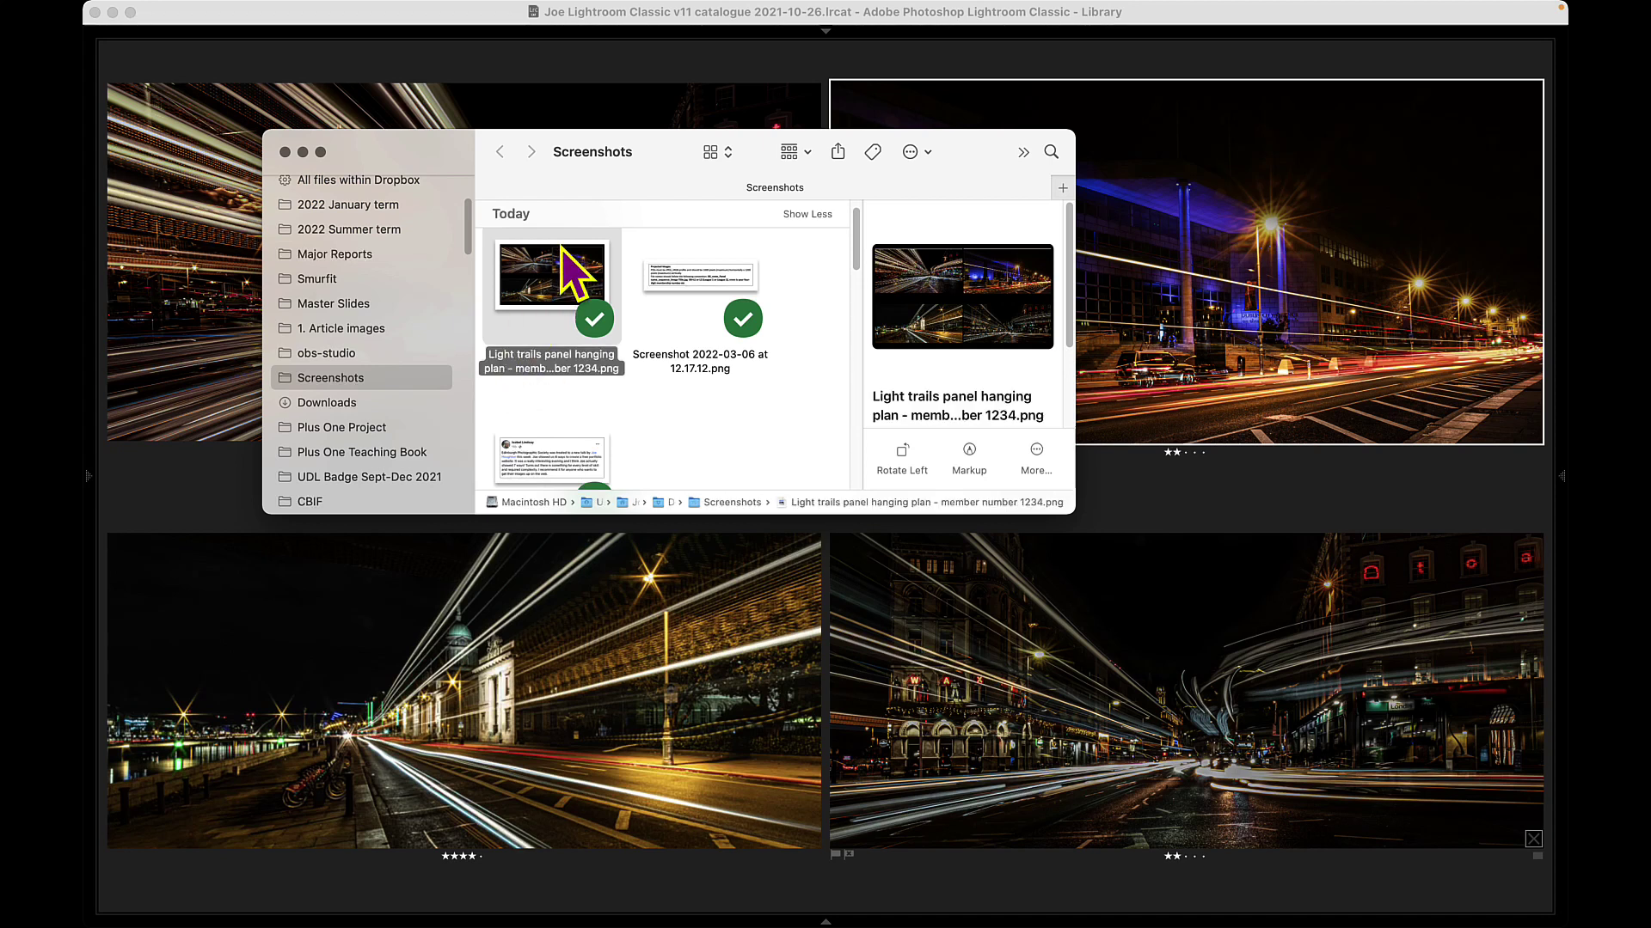
pyautogui.moveTo(594, 159); pyautogui.dragTo(1646, 202)
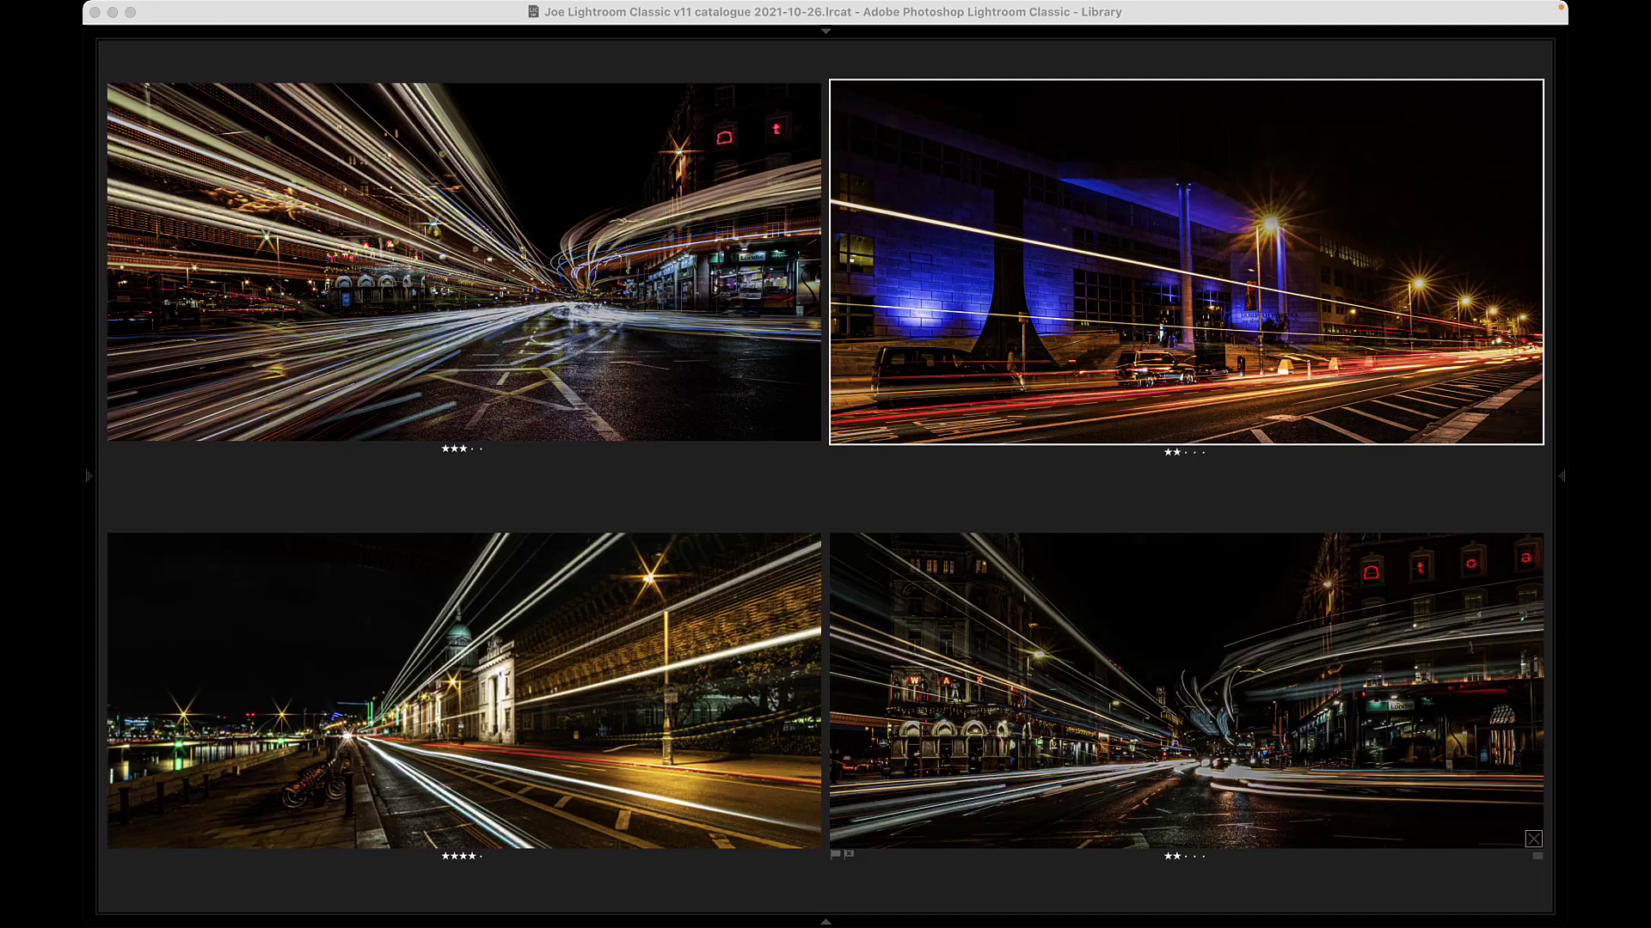
# Return to the Lightroom grid and open the Export dialog for the four selected light-trail photos.
pyautogui.click(840, 478)
pyautogui.press('g')
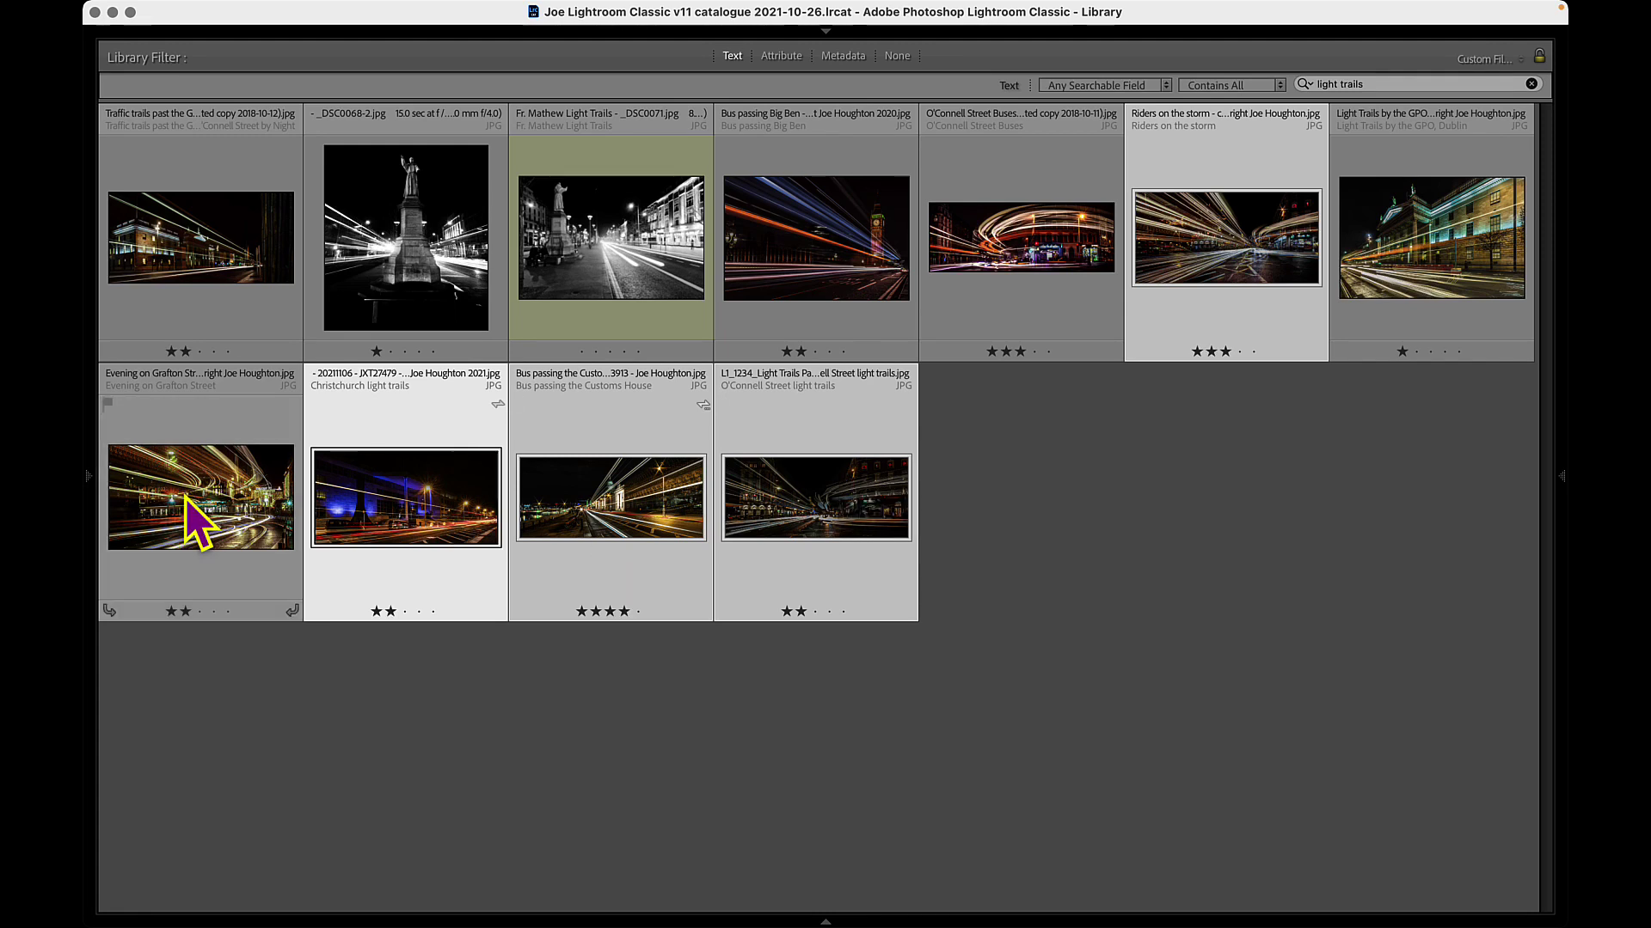
pyautogui.click(89, 475)
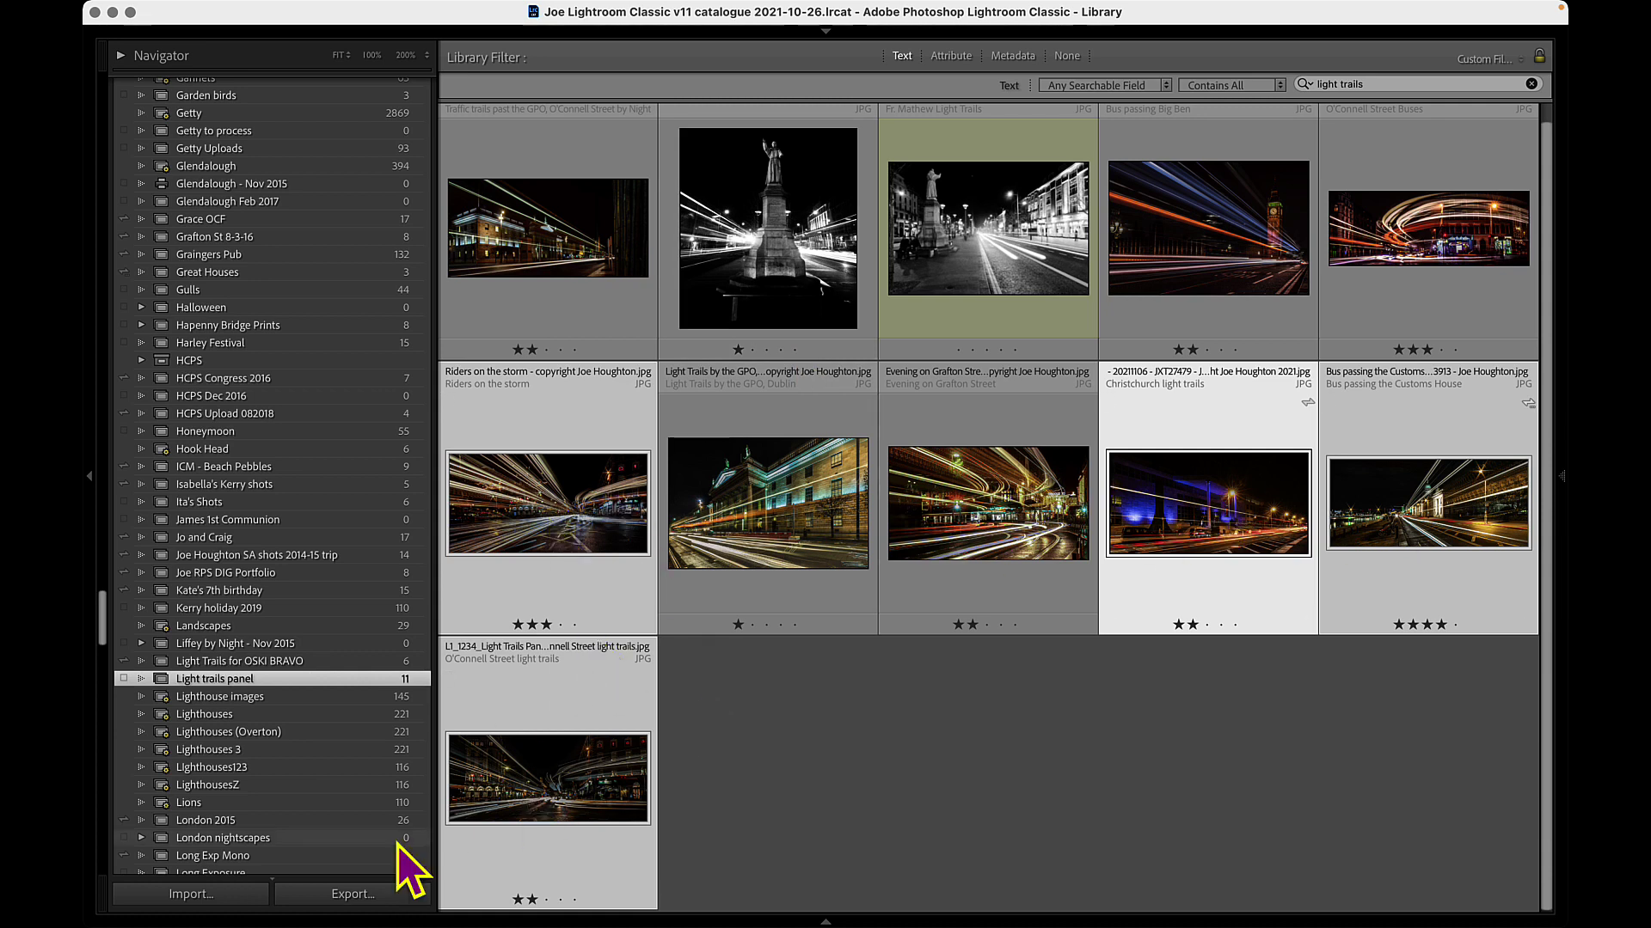
pyautogui.rightClick(563, 514)
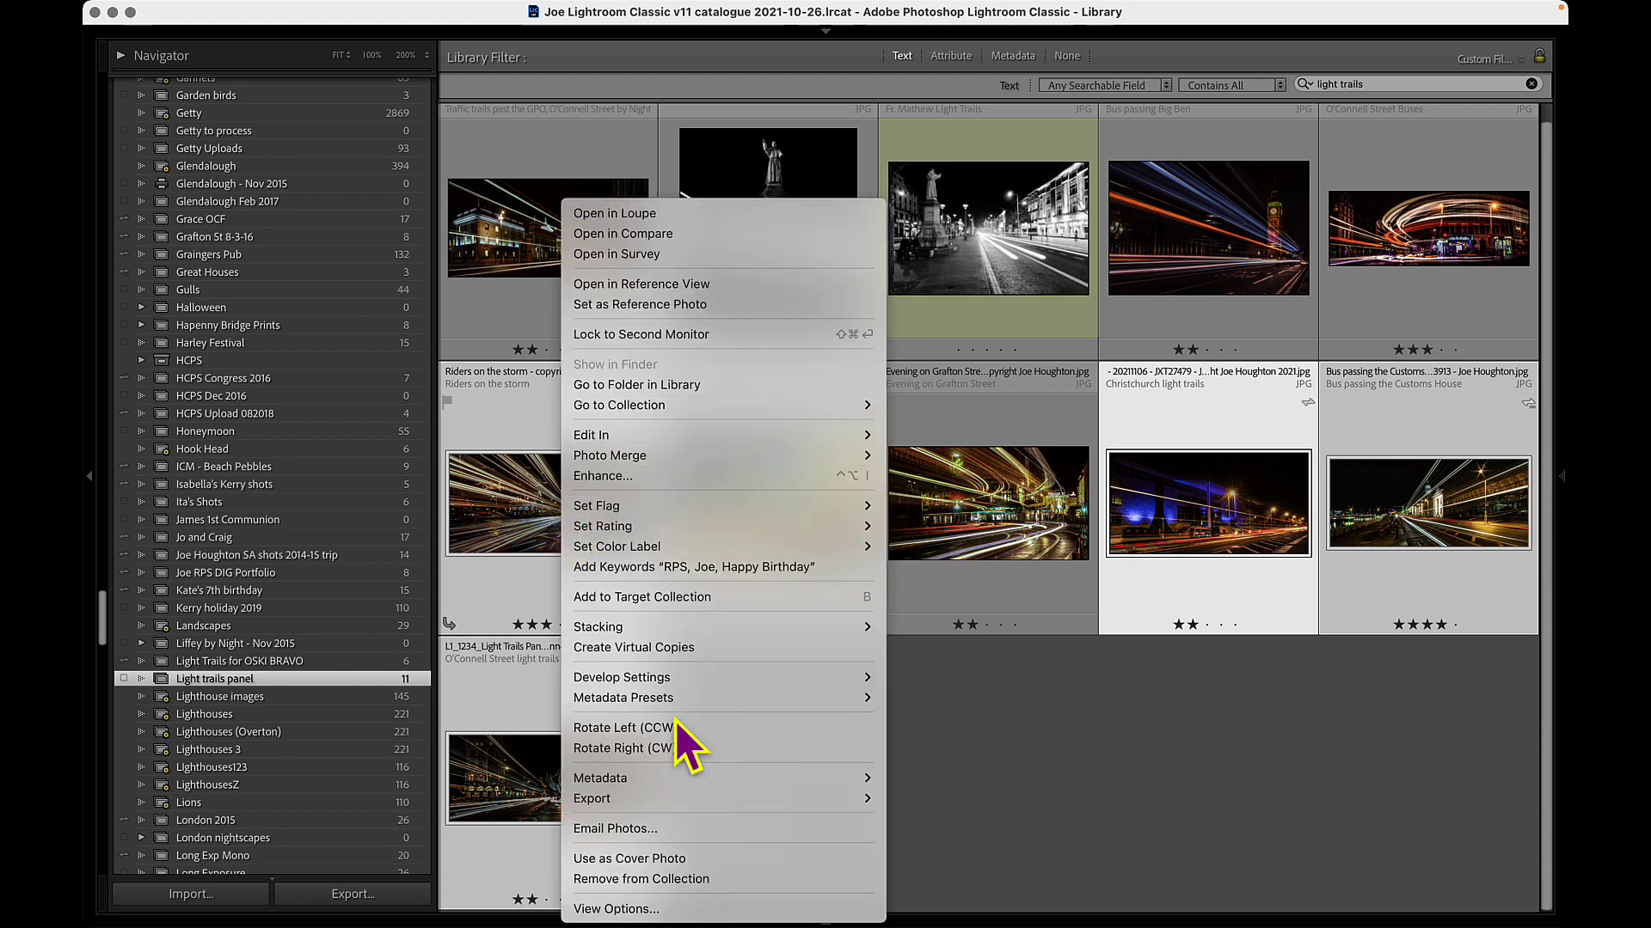
pyautogui.moveTo(712, 800)
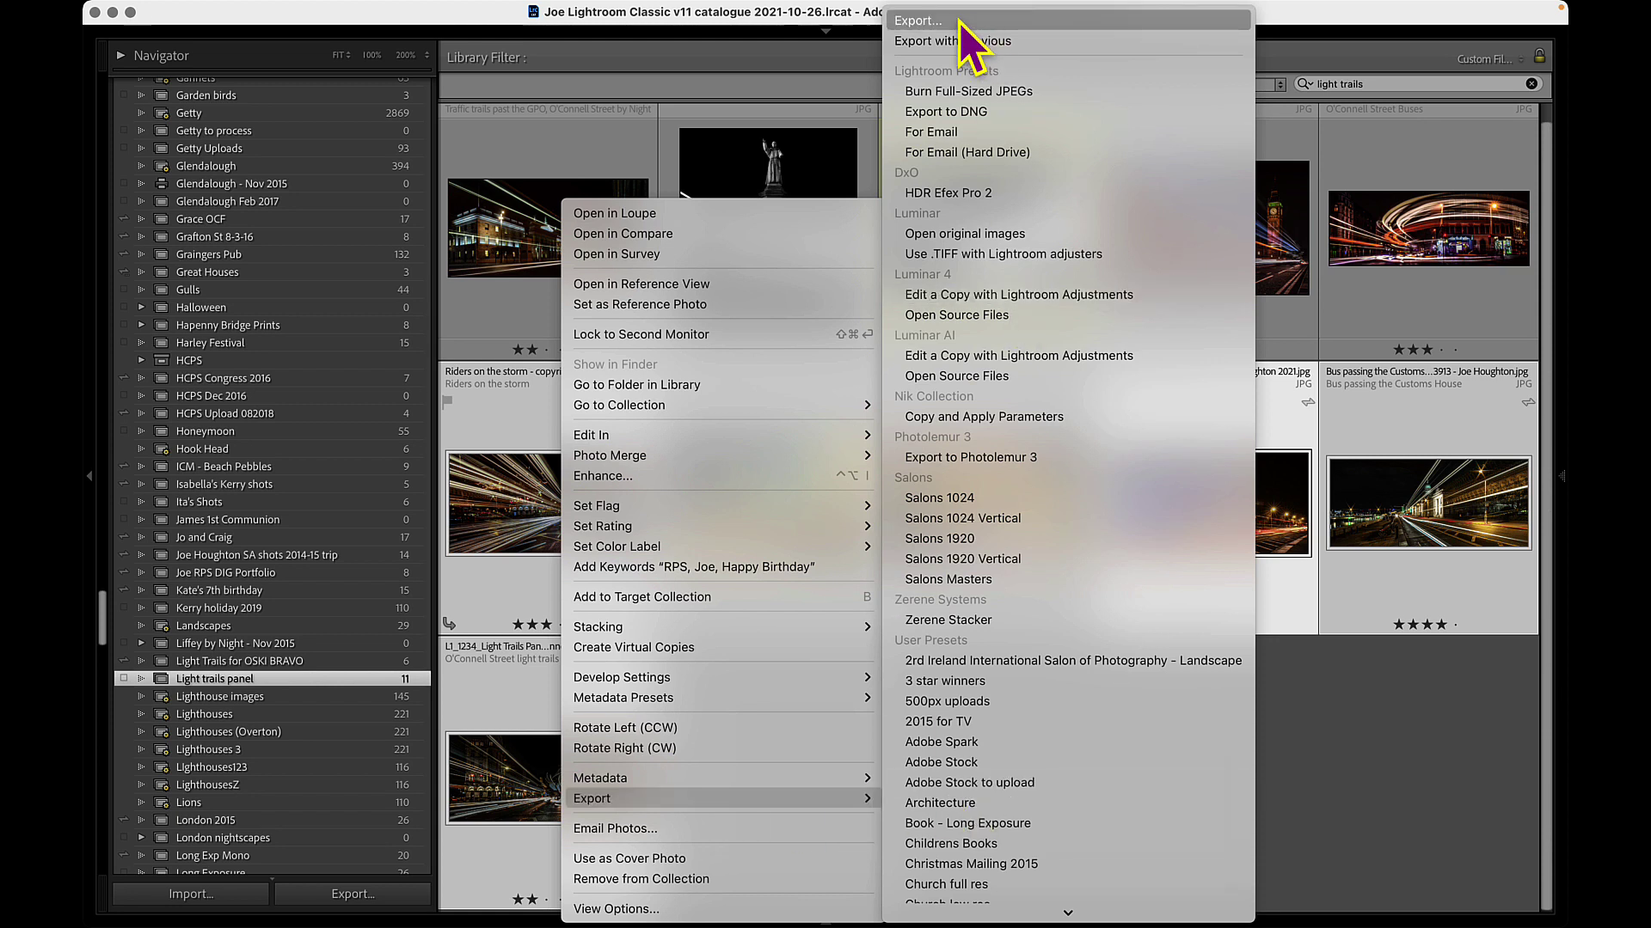
pyautogui.click(969, 44)
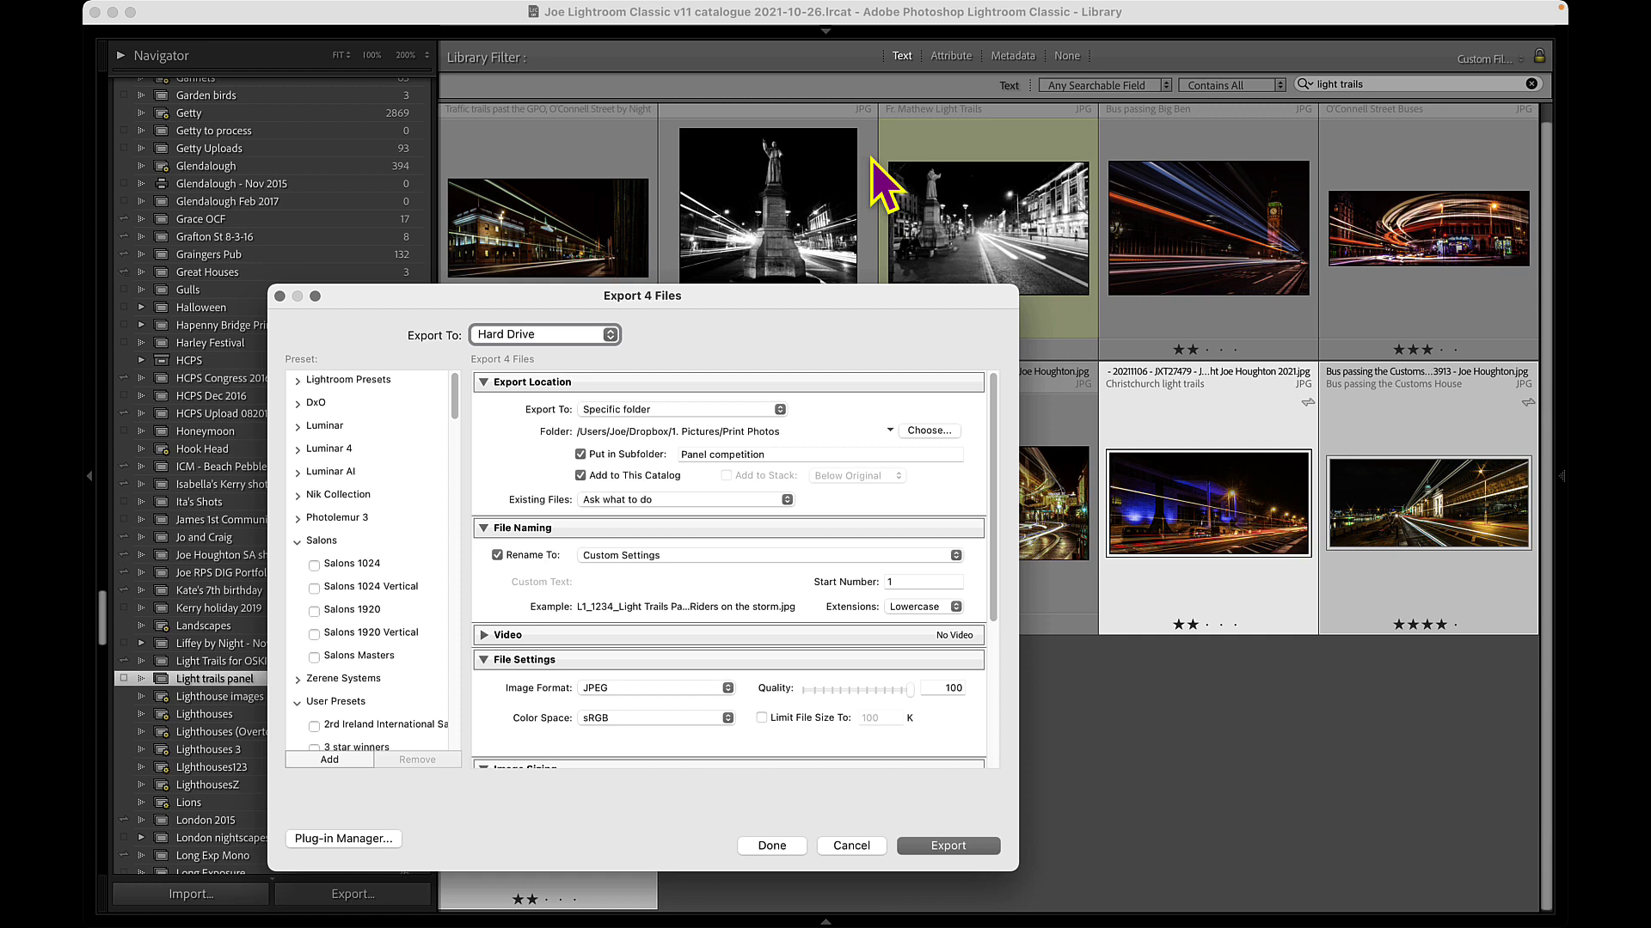
# Change the export subfolder name to 'Light Trails panel competition'.
pyautogui.moveTo(722, 301); pyautogui.dragTo(886, 184)
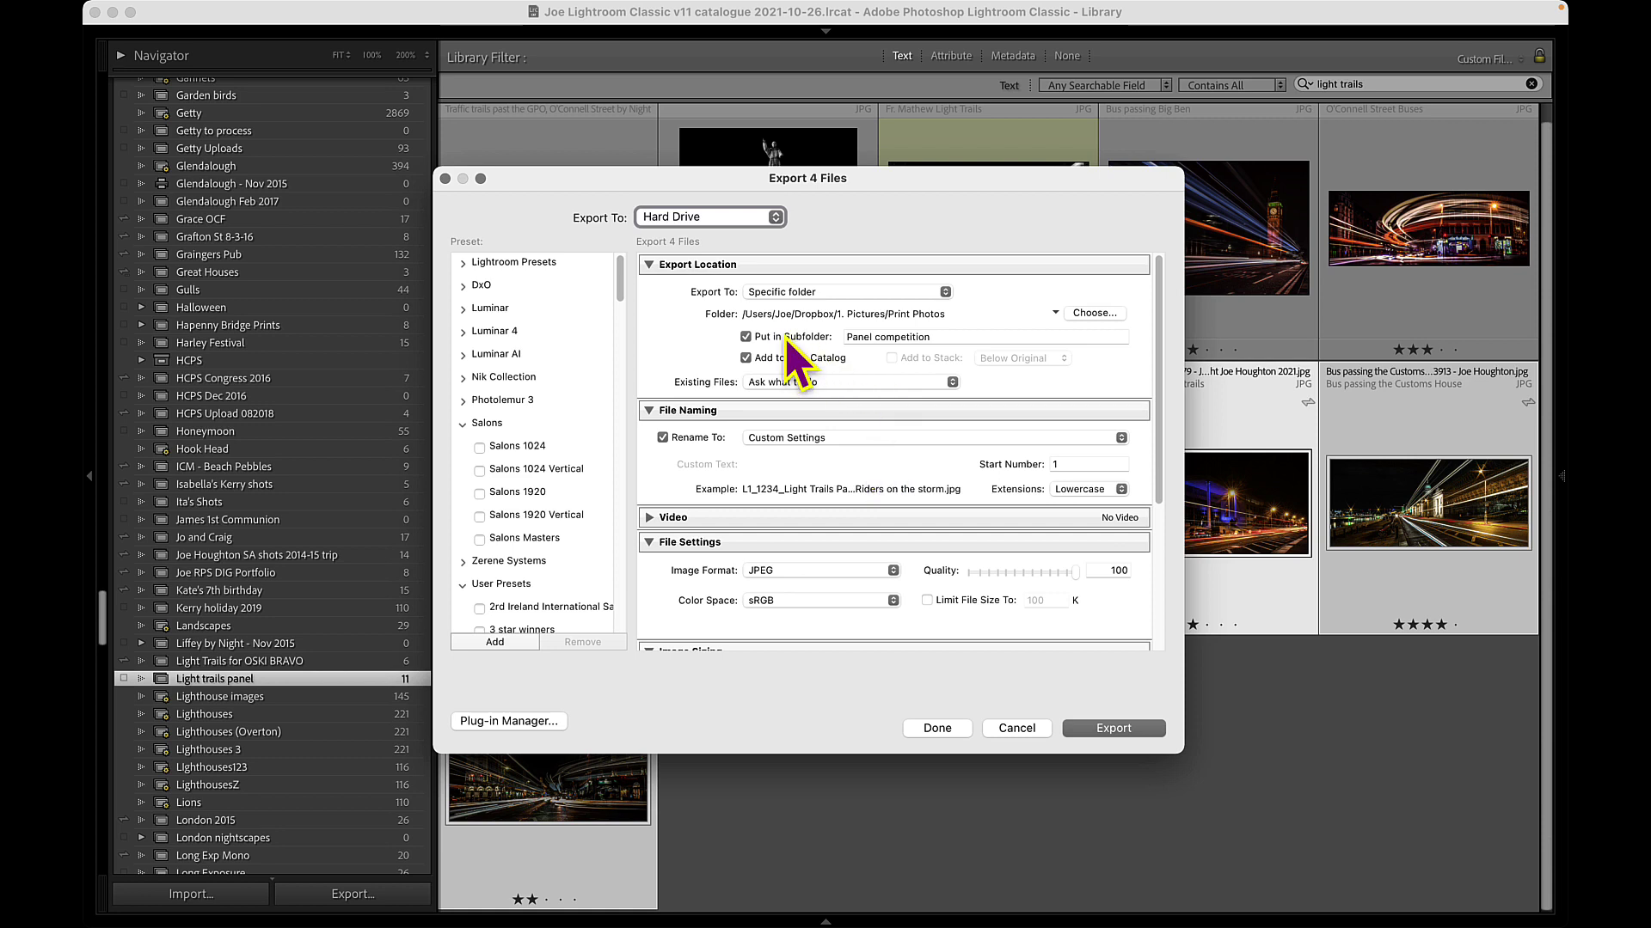
pyautogui.click(849, 336)
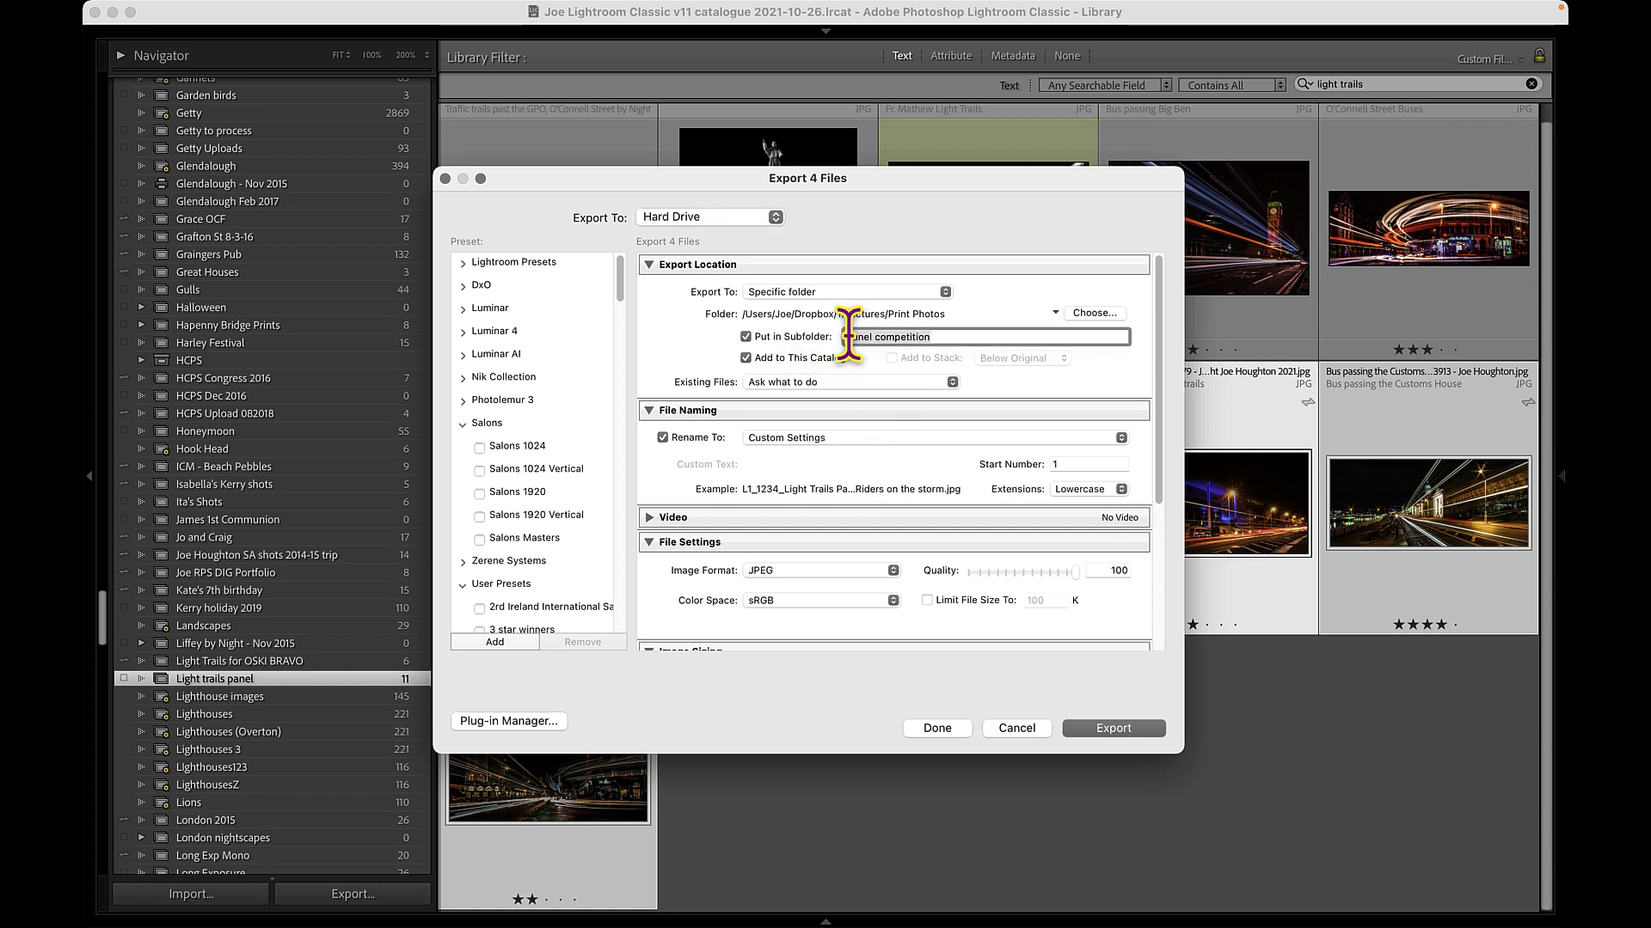
pyautogui.click(849, 336)
pyautogui.write('Light TR')
pyautogui.press('BackSpace')
pyautogui.press('BackSpace')
pyautogui.press('BackSpace')
pyautogui.press('BackSpace')
pyautogui.press('BackSpace')
pyautogui.write('rails p')
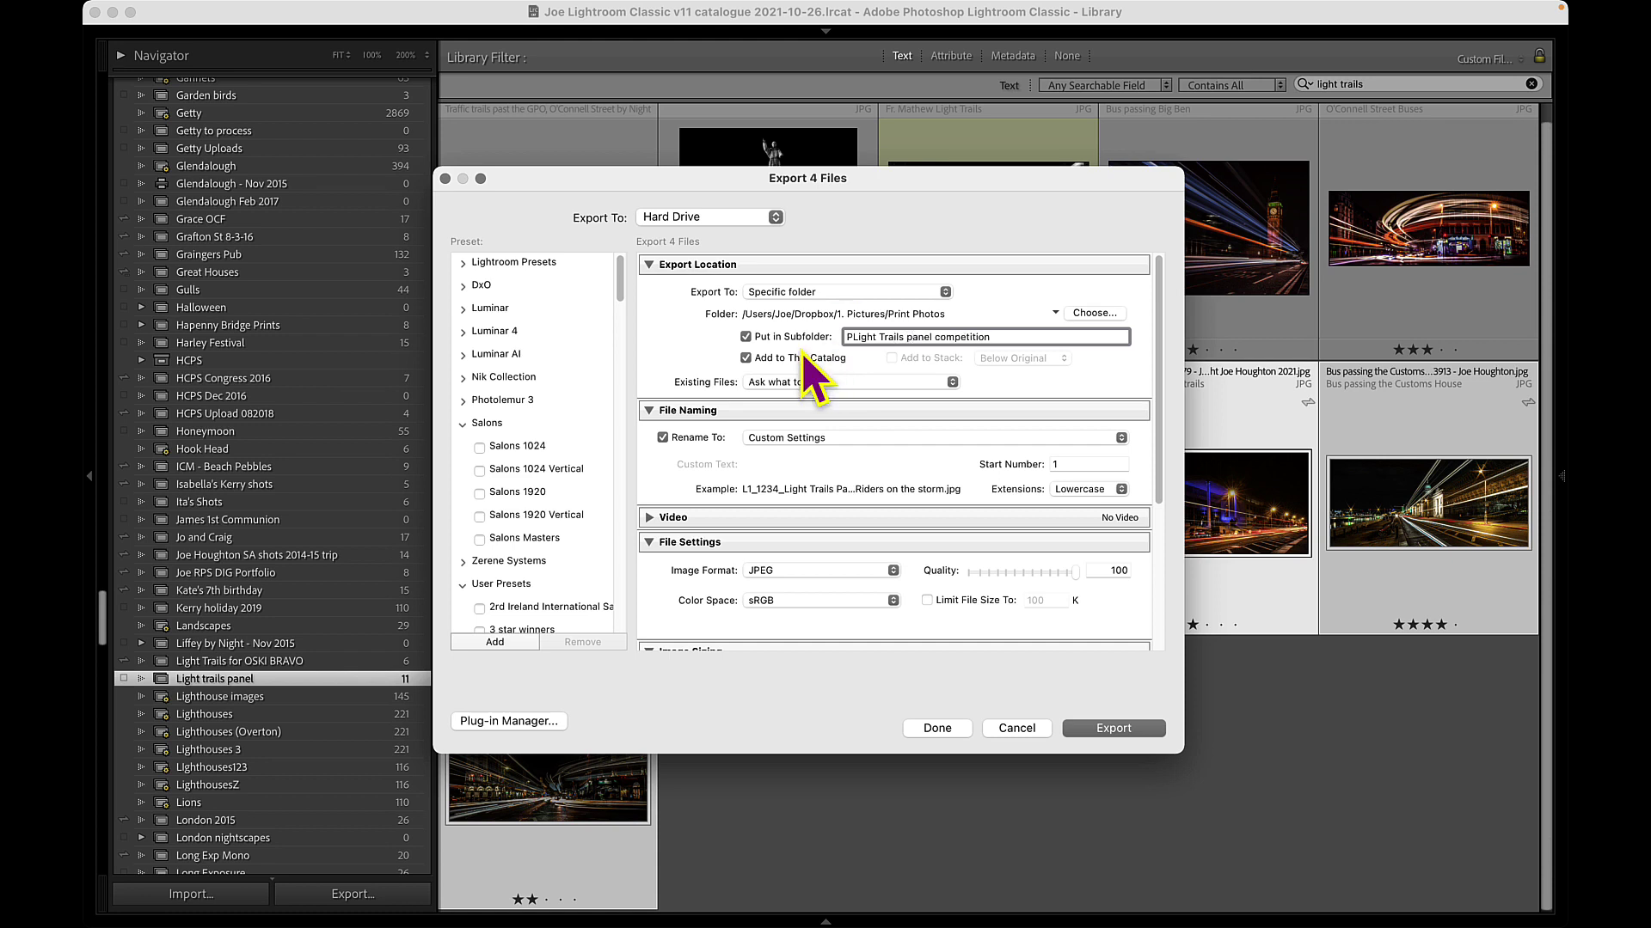
pyautogui.press('BackSpace')
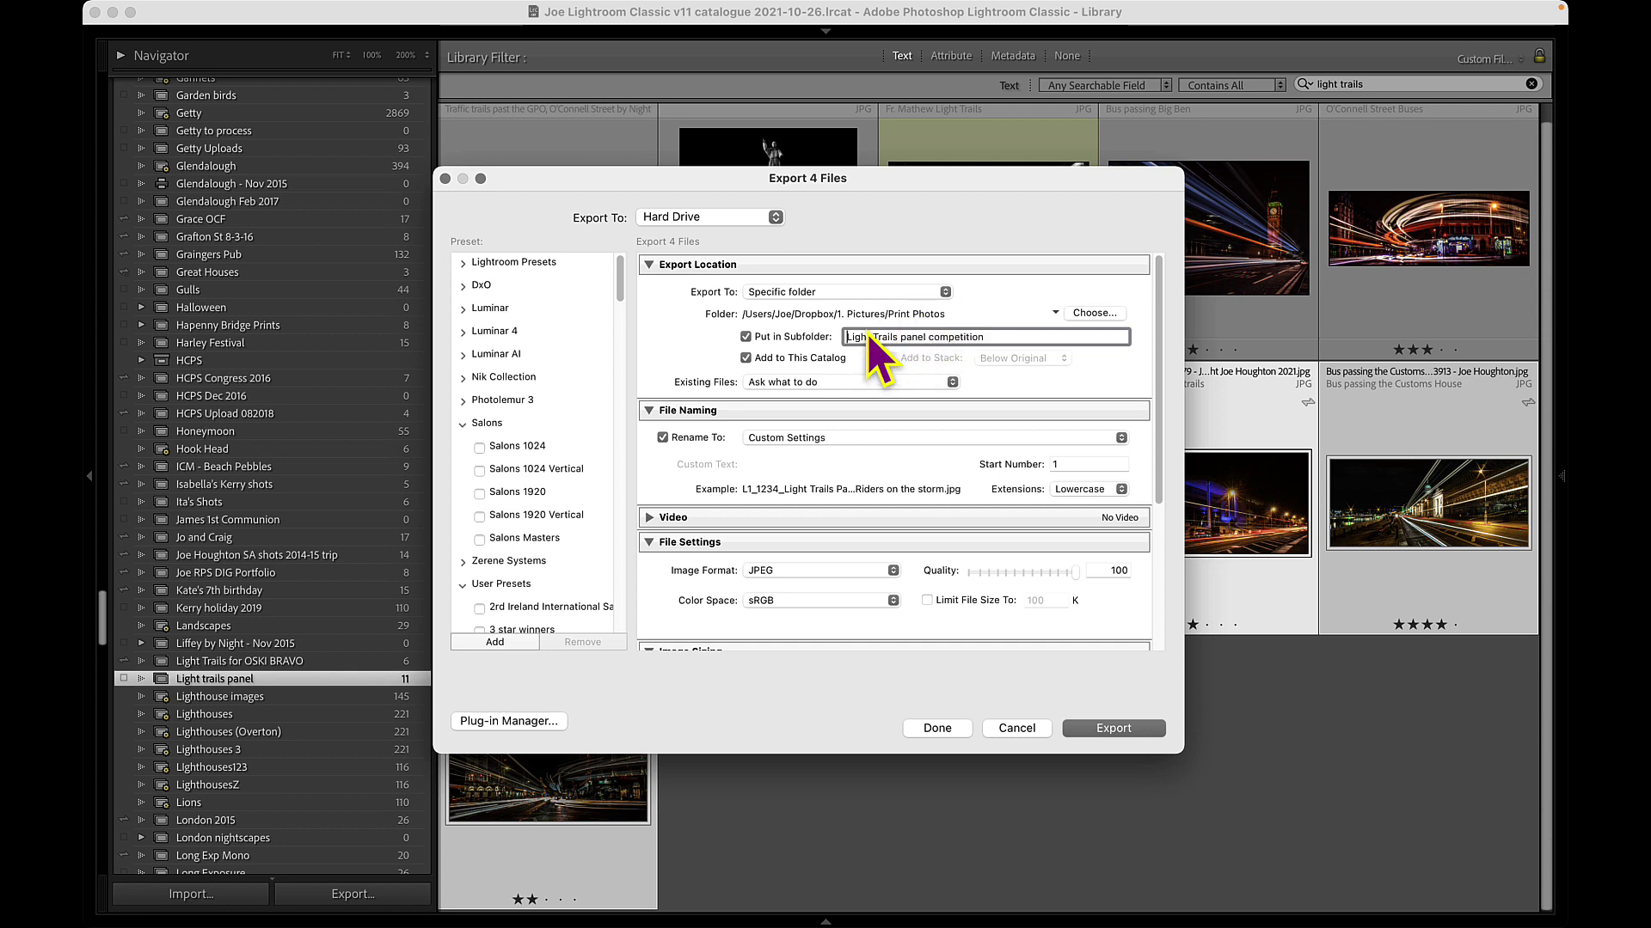
pyautogui.click(851, 439)
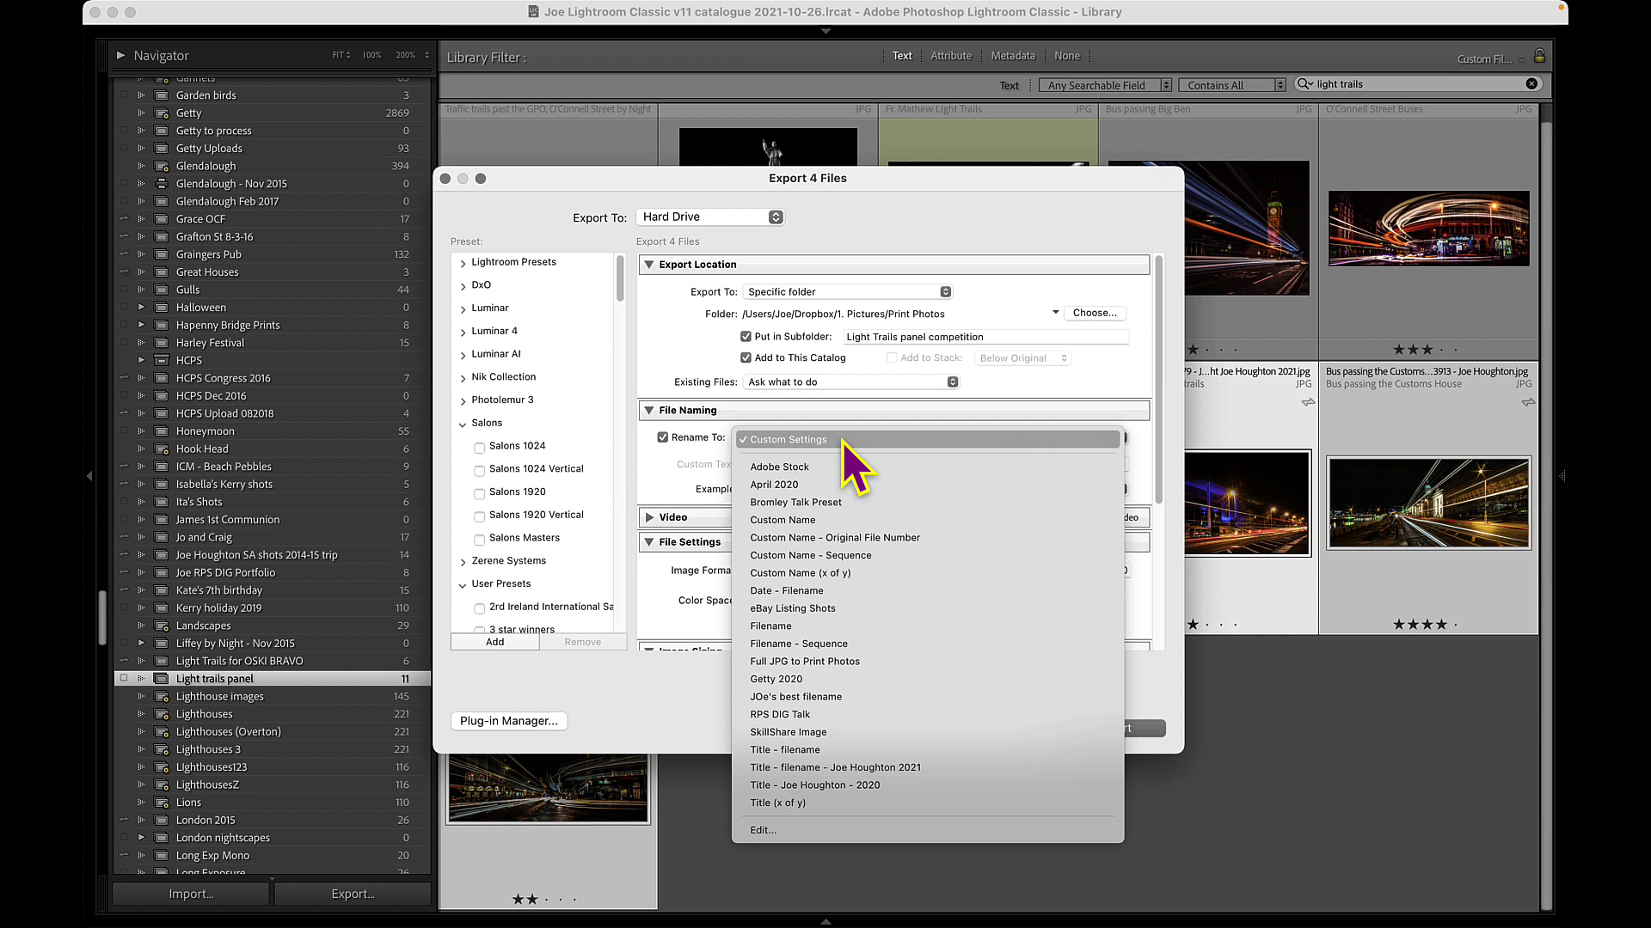
# Keep the filename template unchanged and move down to the Image Sizing settings.
pyautogui.click(761, 831)
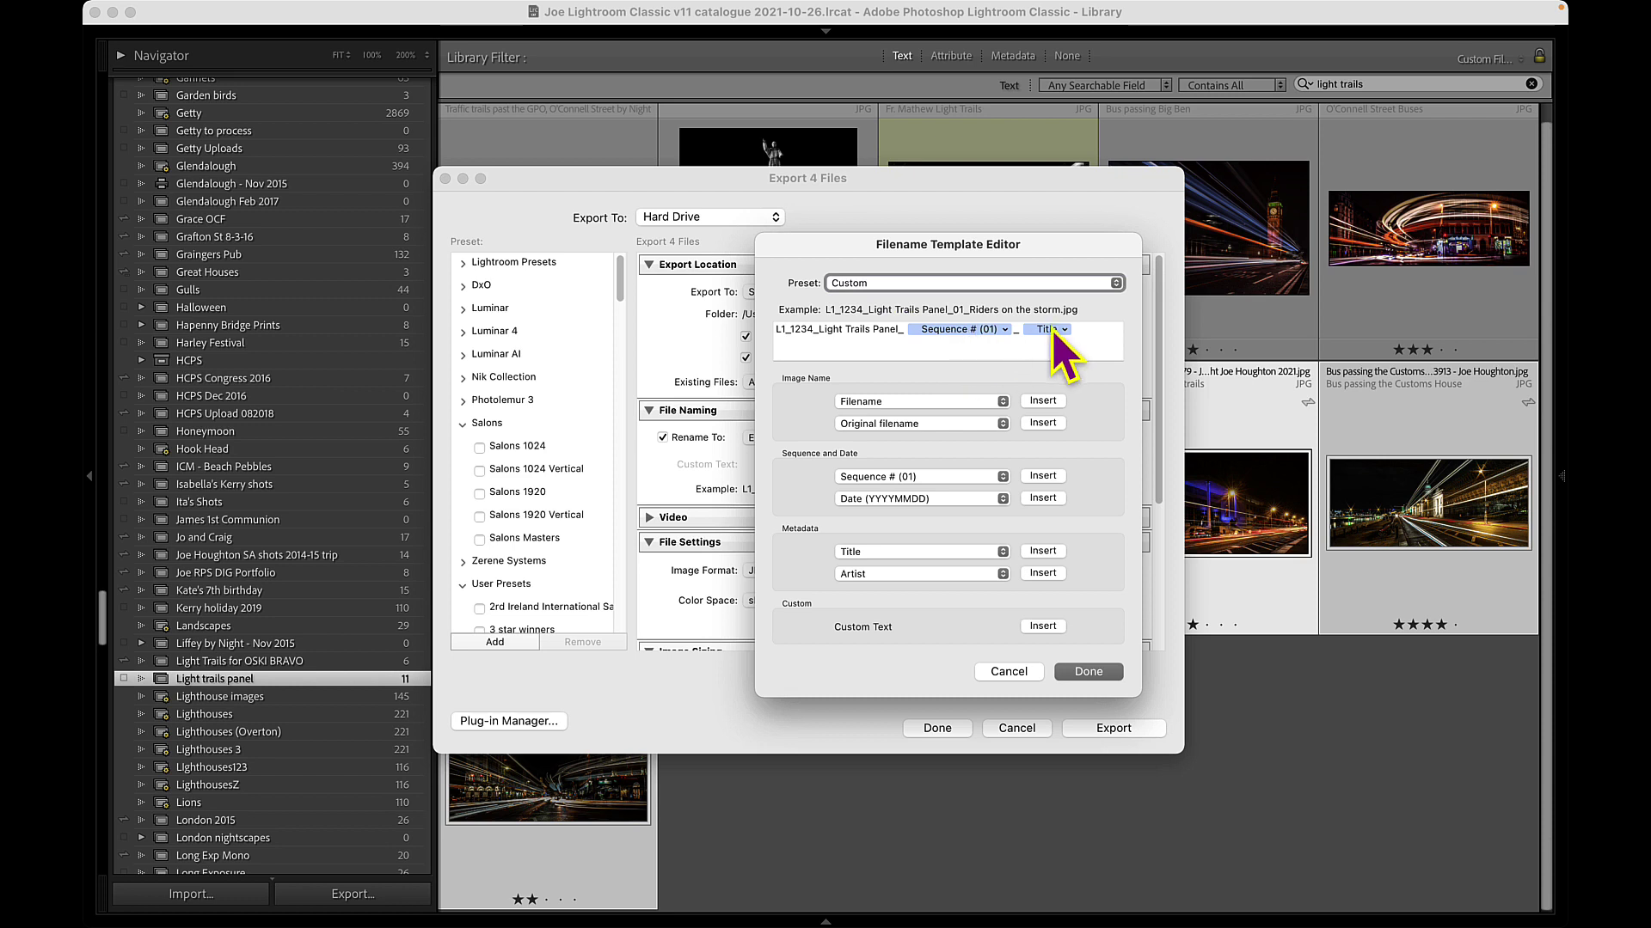
pyautogui.click(1090, 673)
pyautogui.scroll(-5, 902, 515)
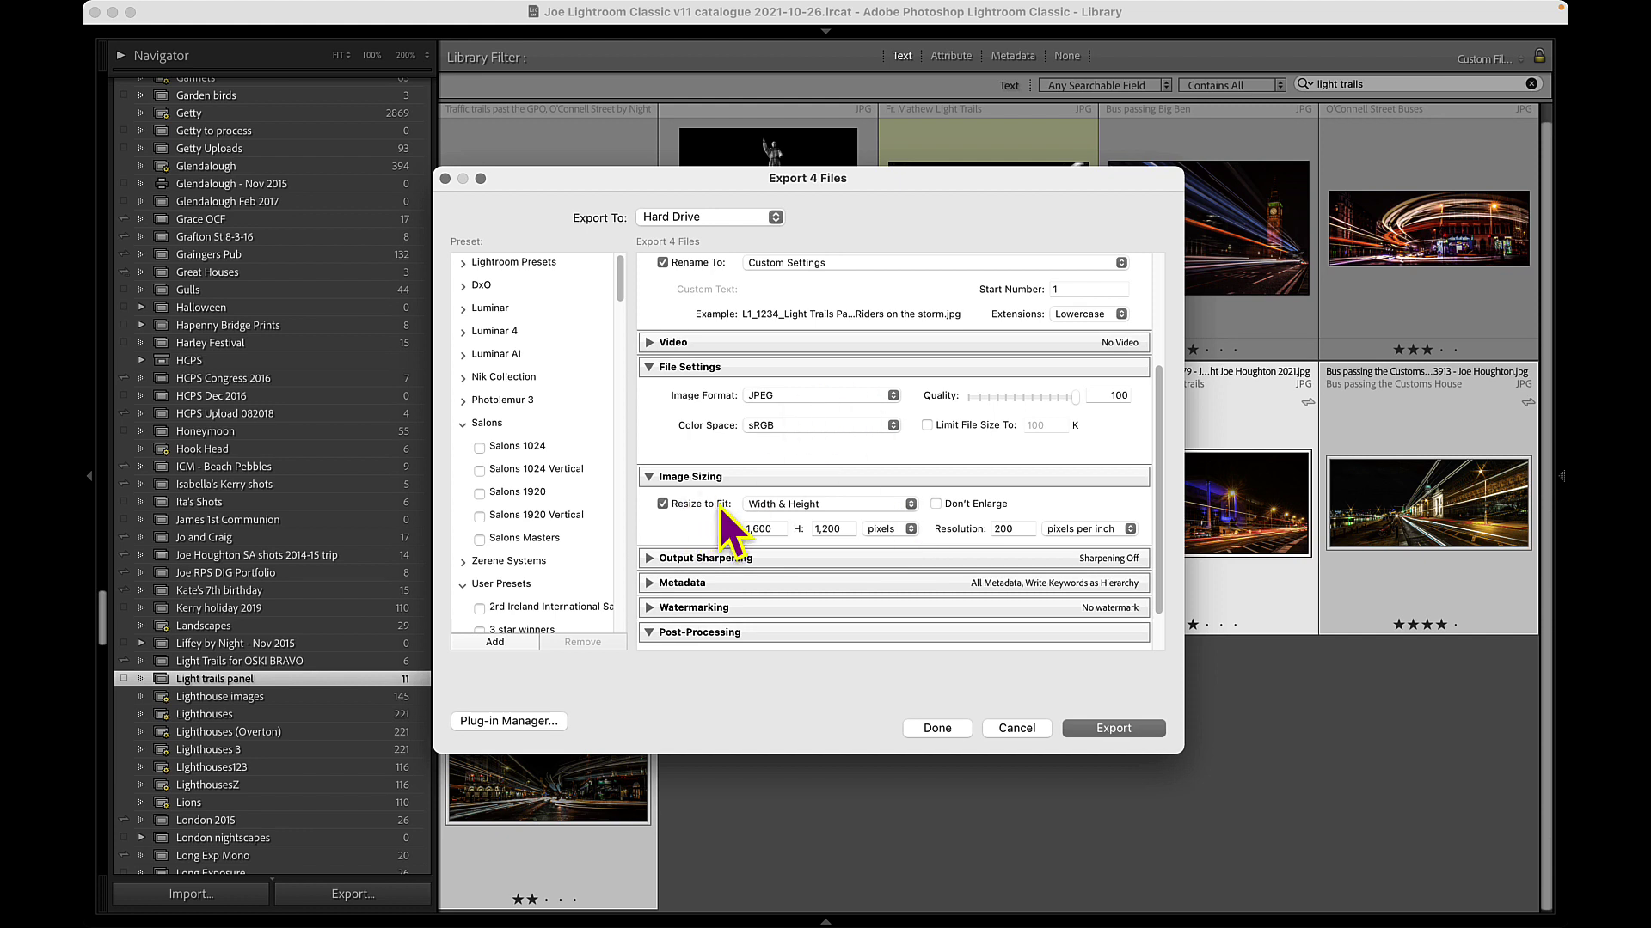
pyautogui.scroll(-3, 780, 433)
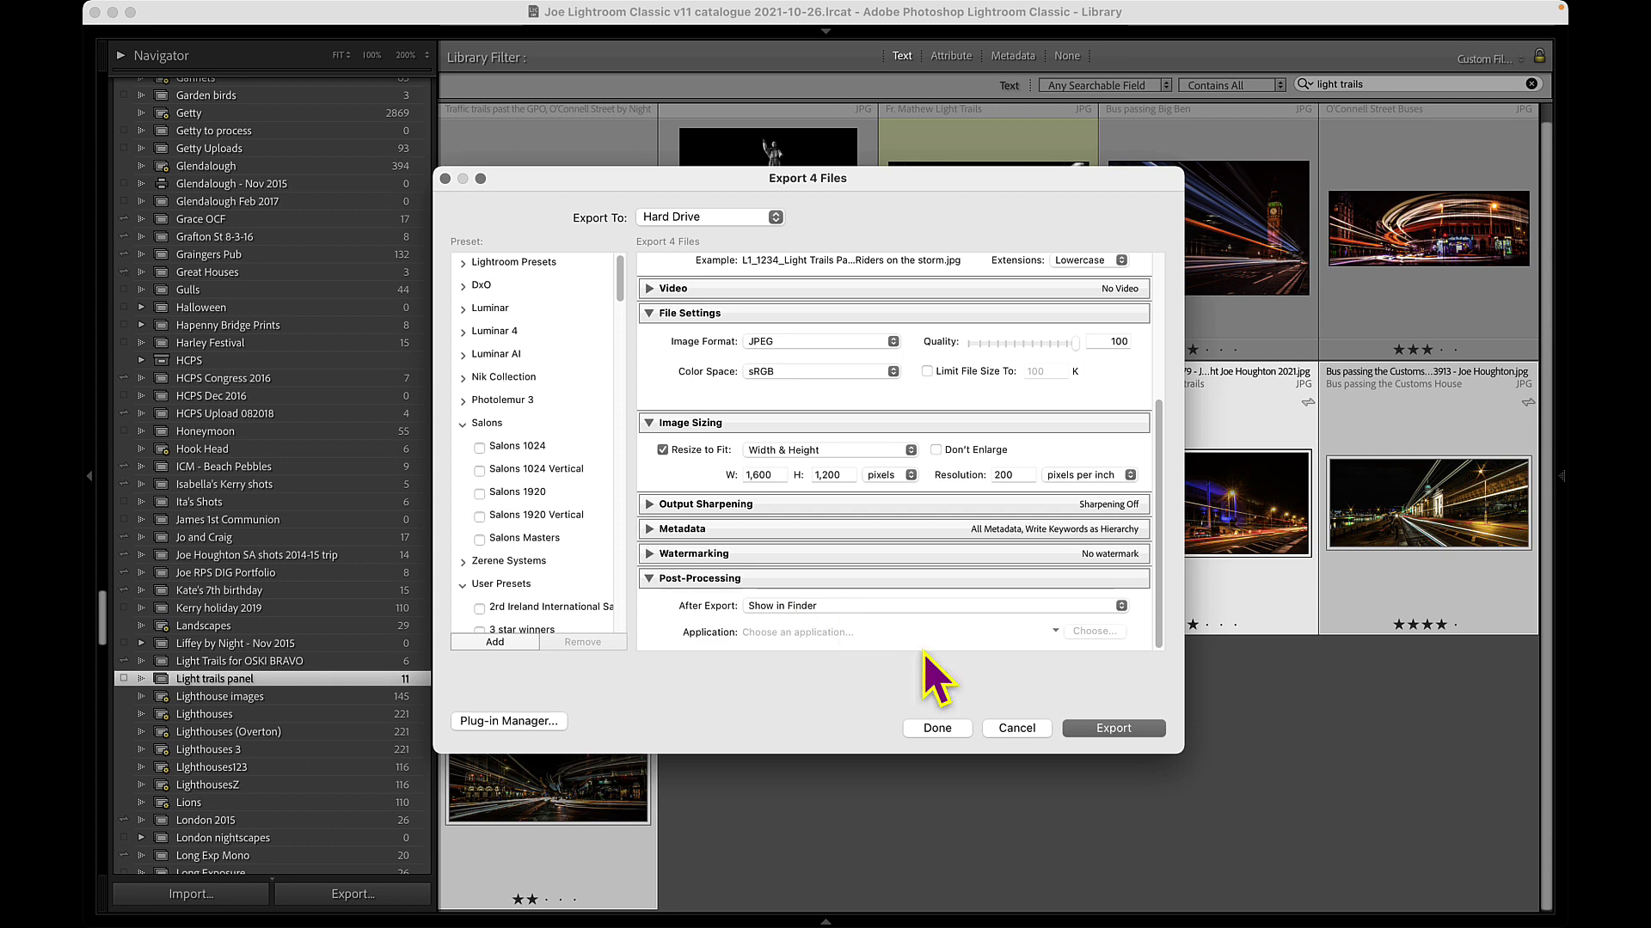
# Export the four photos, then widen the Finder window and Name column to show full file names.
pyautogui.click(1114, 728)
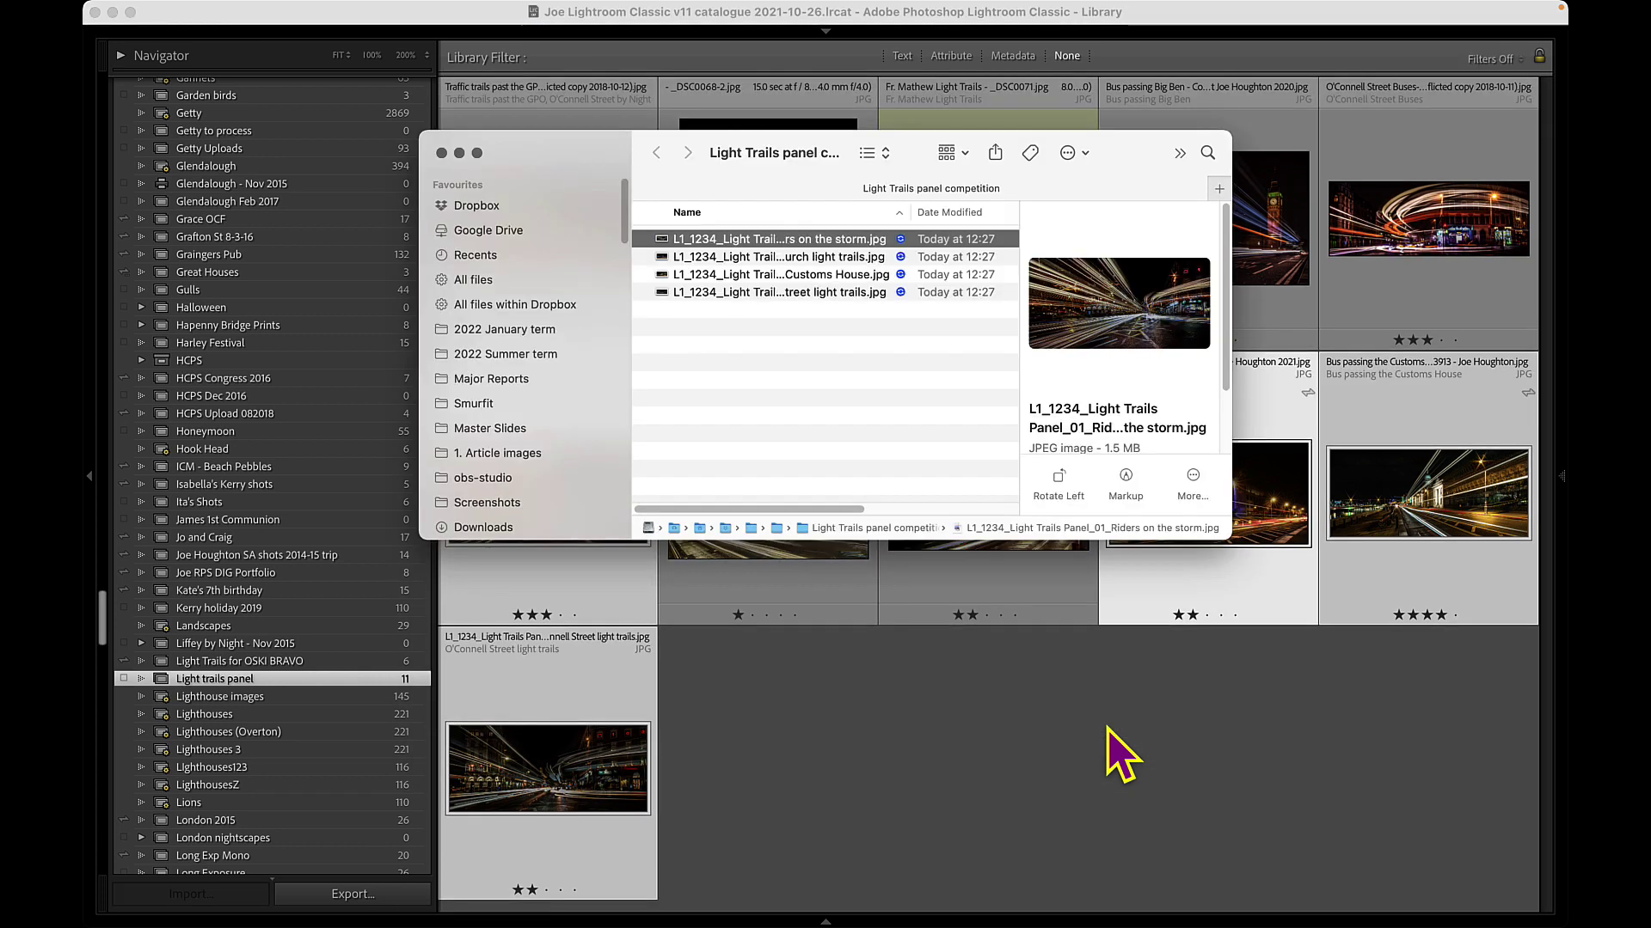
pyautogui.scroll(1, 405, 368)
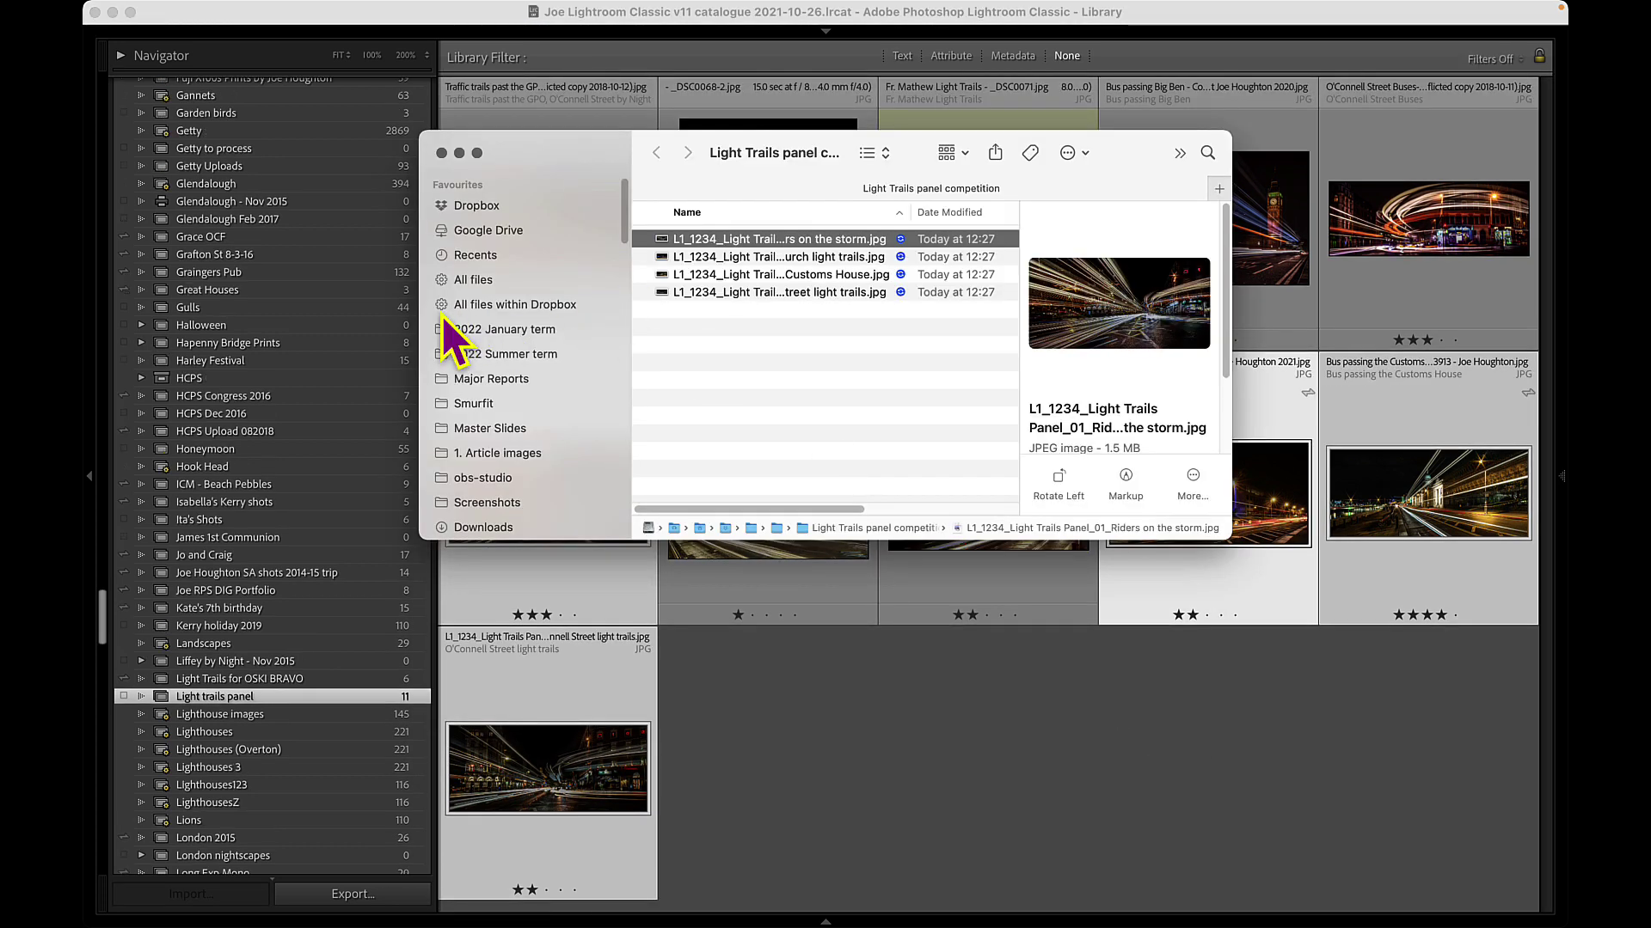
pyautogui.moveTo(416, 315); pyautogui.dragTo(132, 354)
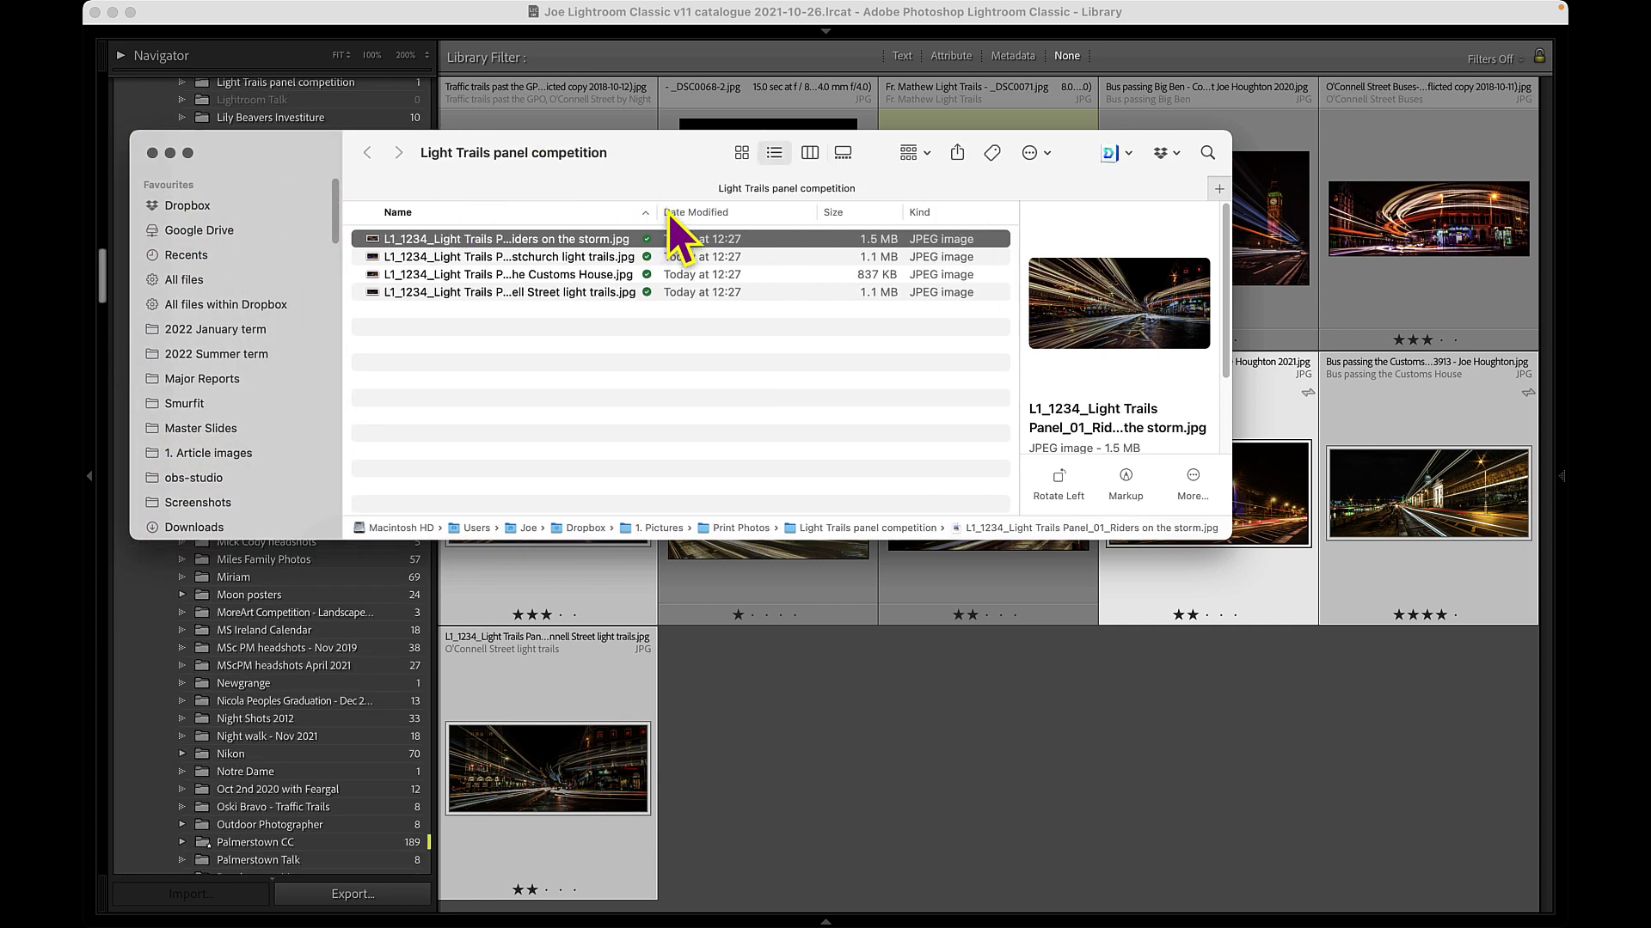
pyautogui.moveTo(653, 211); pyautogui.dragTo(812, 212)
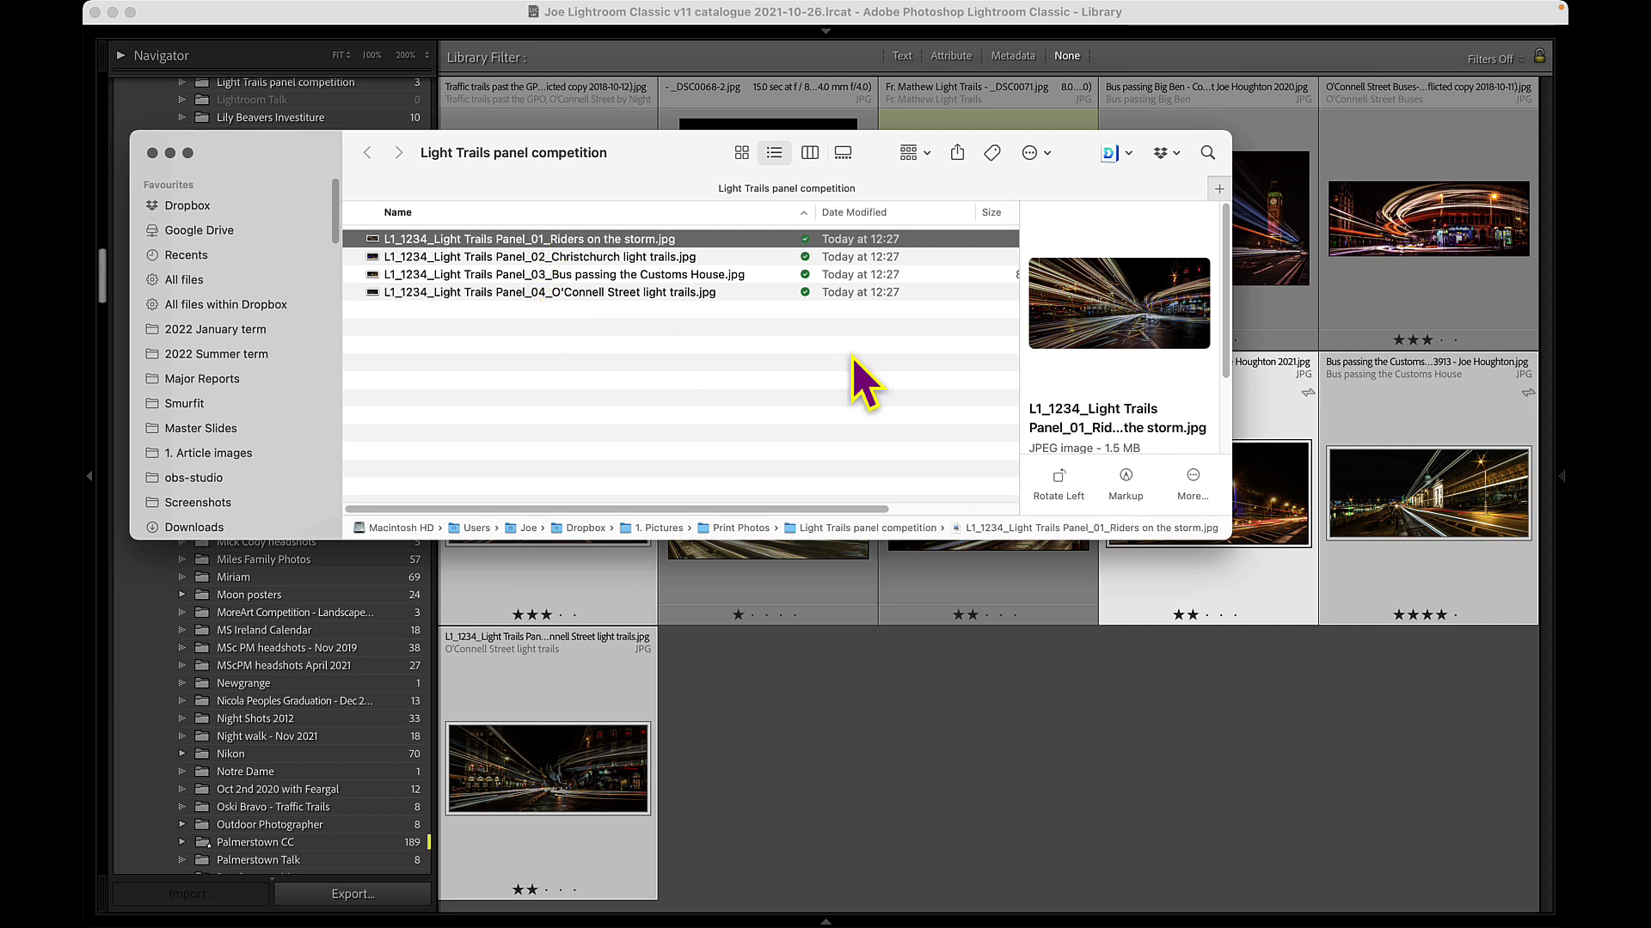
pyautogui.moveTo(925, 539); pyautogui.dragTo(940, 761)
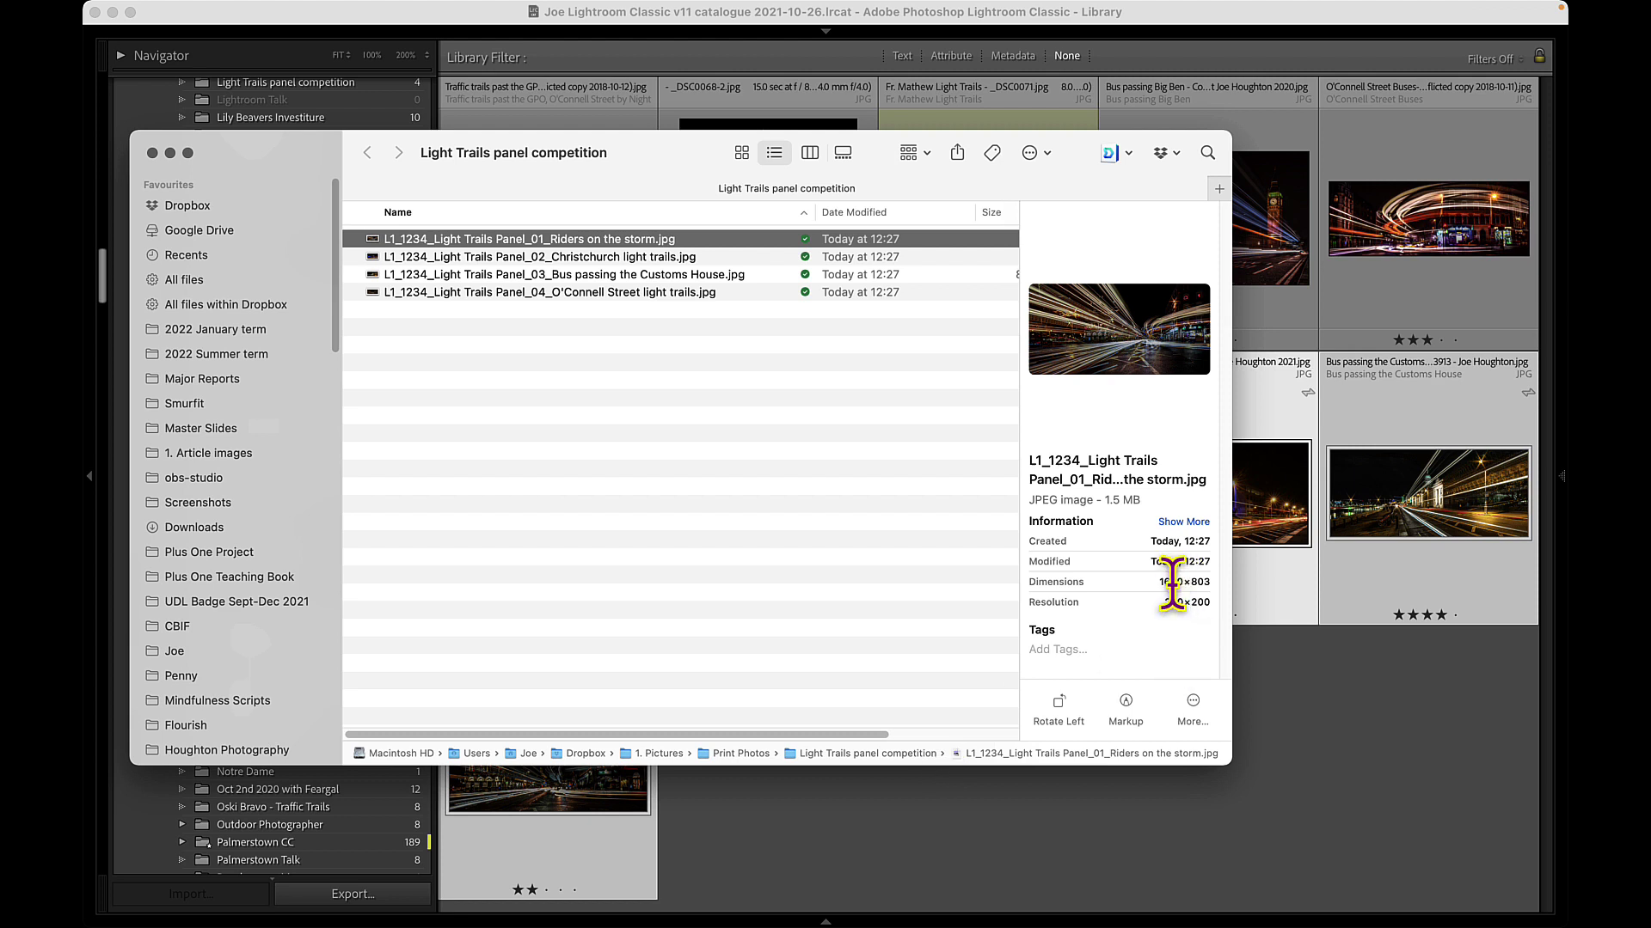
# Check each exported JPEG is 1600 pixels wide at 200 ppi, then move the window aside.
pyautogui.click(718, 259)
pyautogui.click(712, 275)
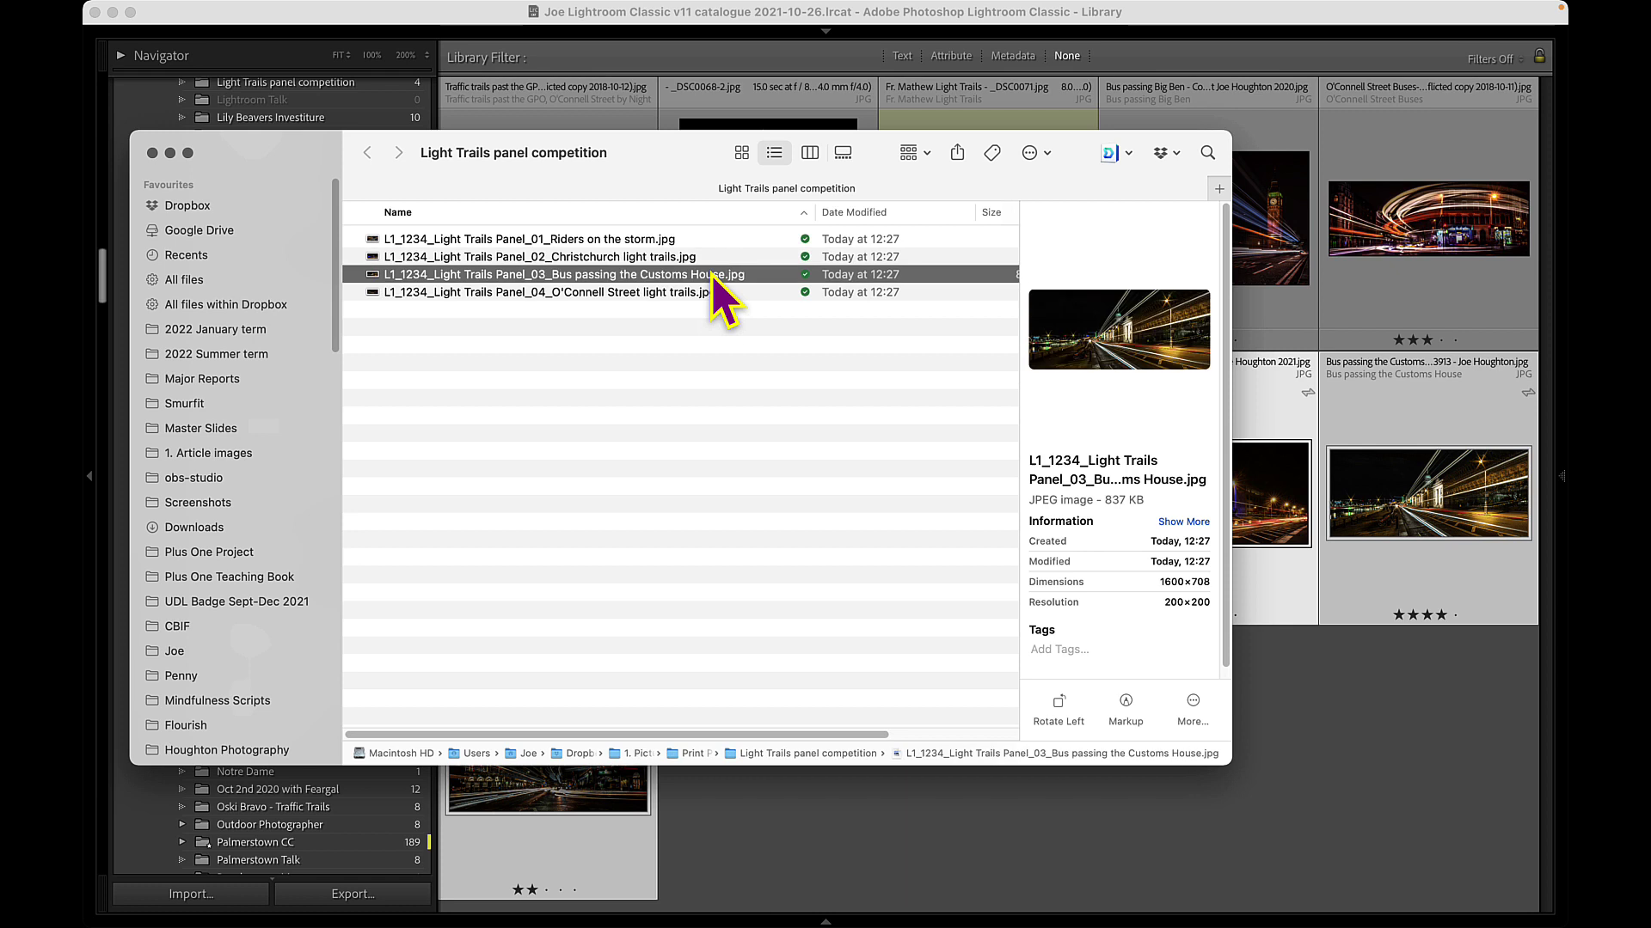
pyautogui.click(706, 294)
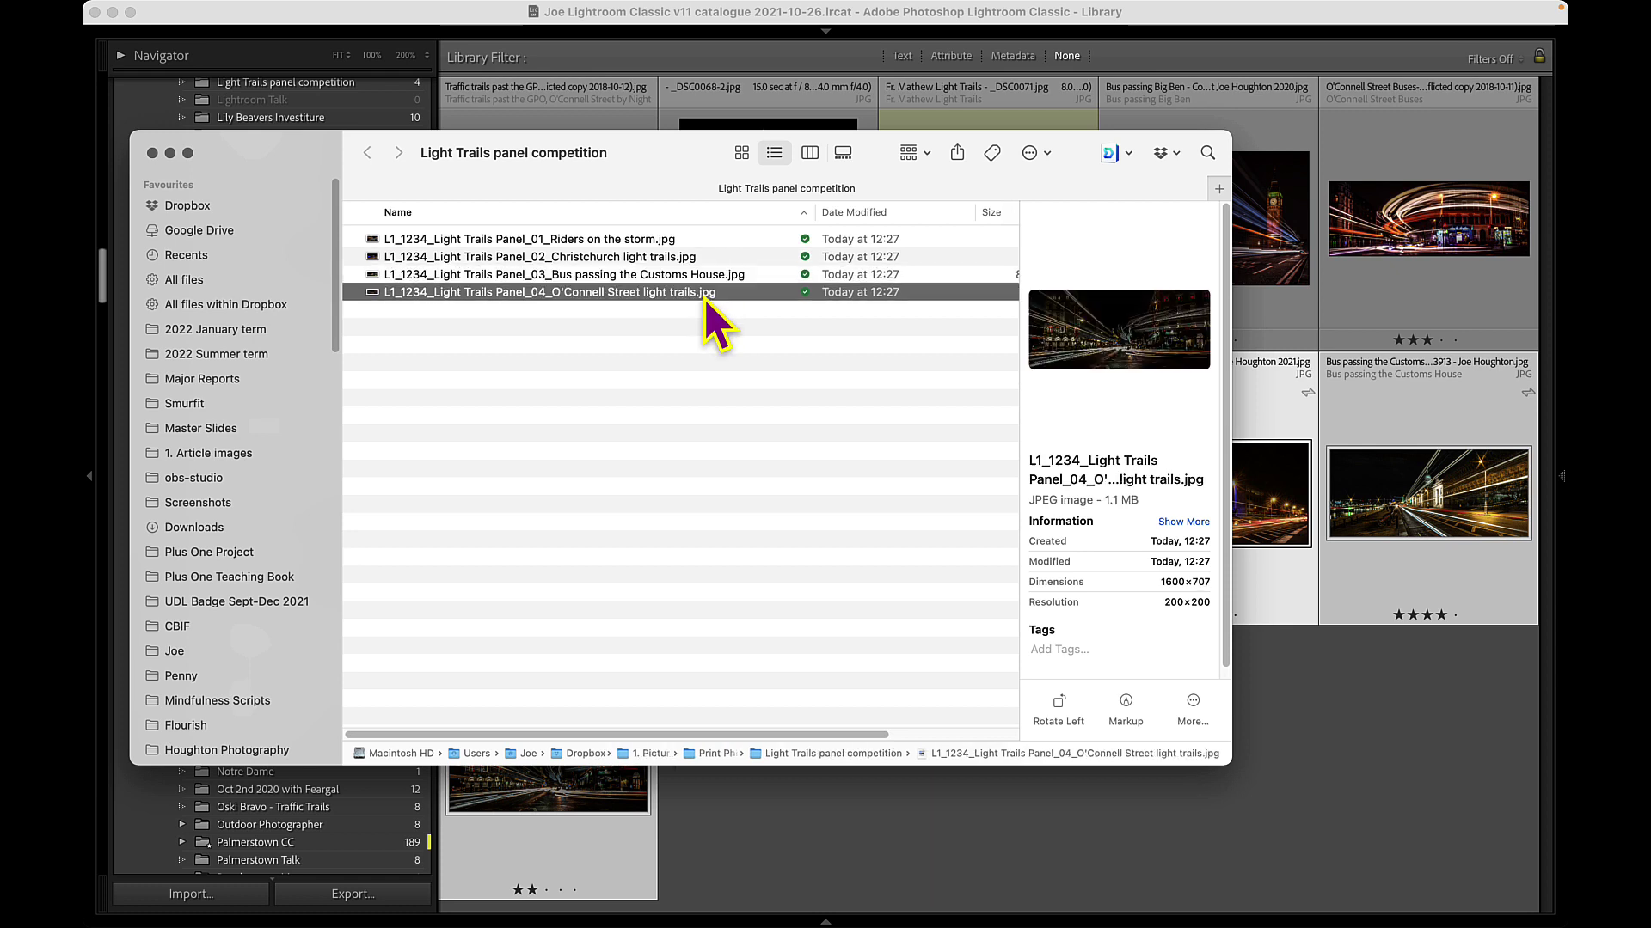
pyautogui.click(686, 241)
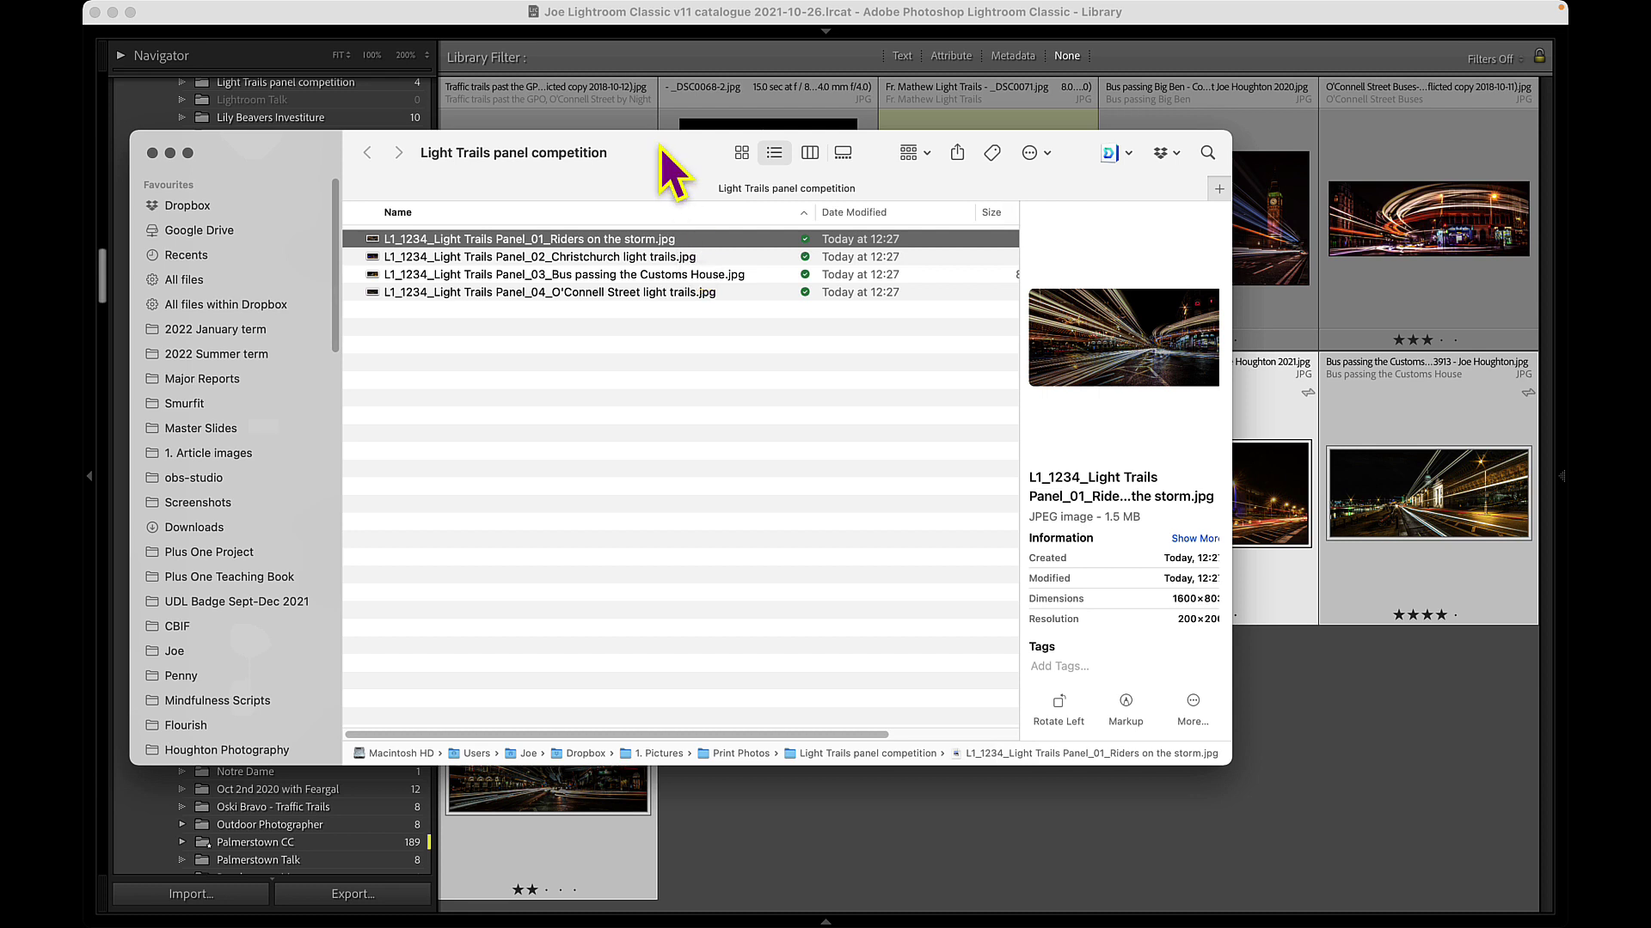
pyautogui.moveTo(671, 156); pyautogui.dragTo(784, 76)
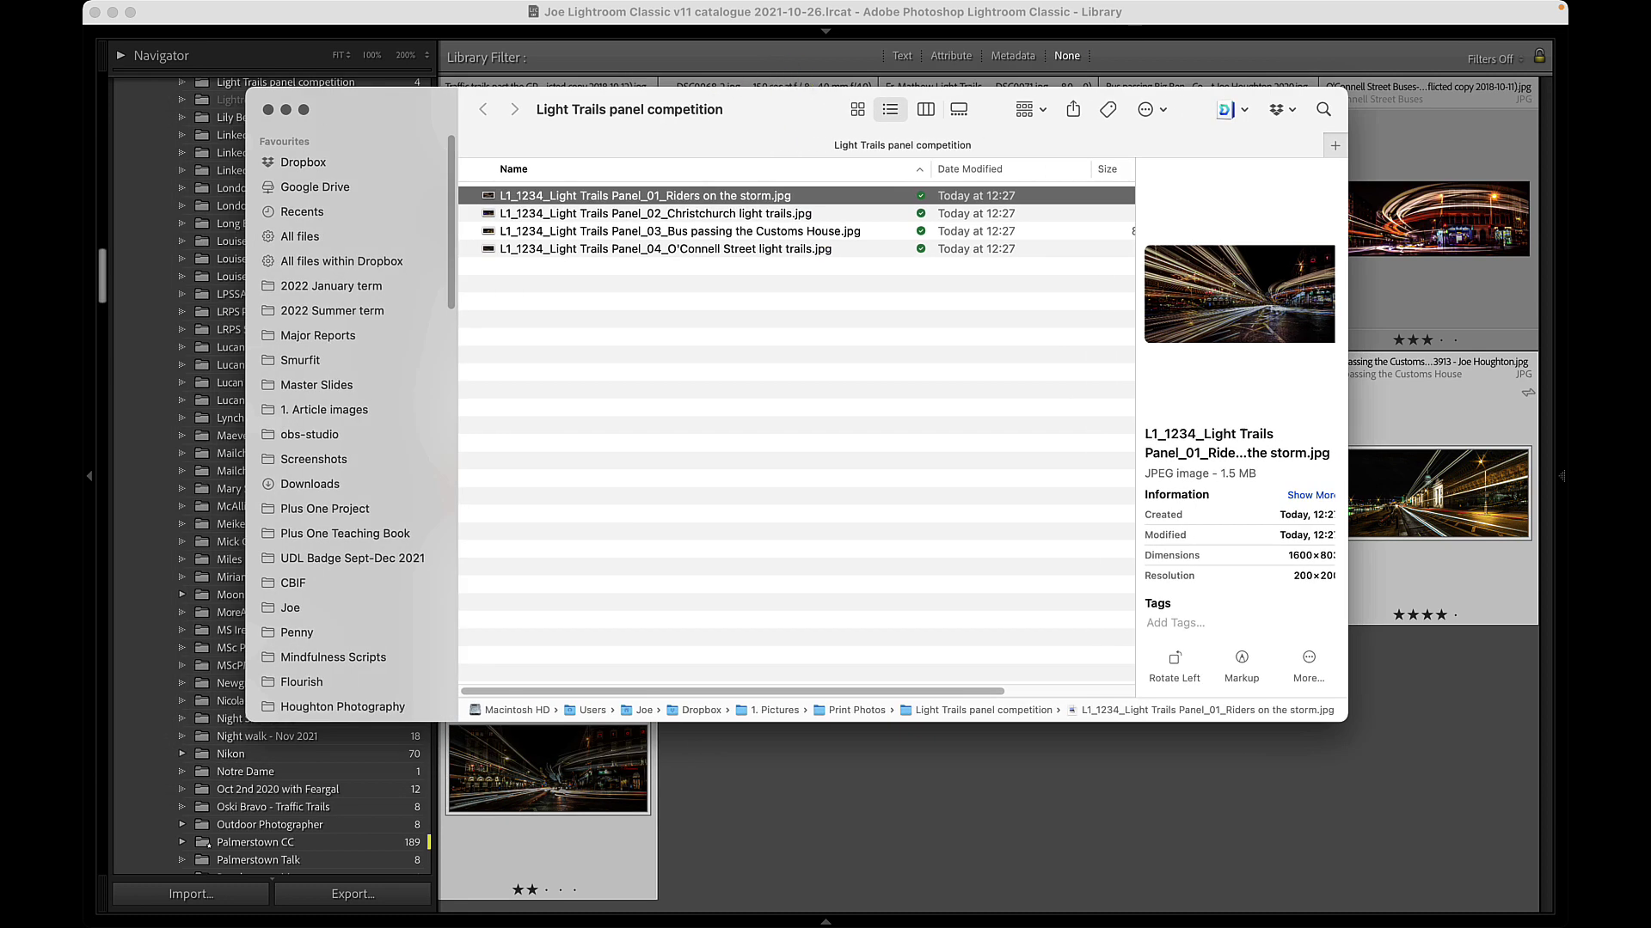
# Move the hanging plan PNG from Screenshots into the competition folder, then clear Finder away from Lightroom.
pyautogui.press('super+n')
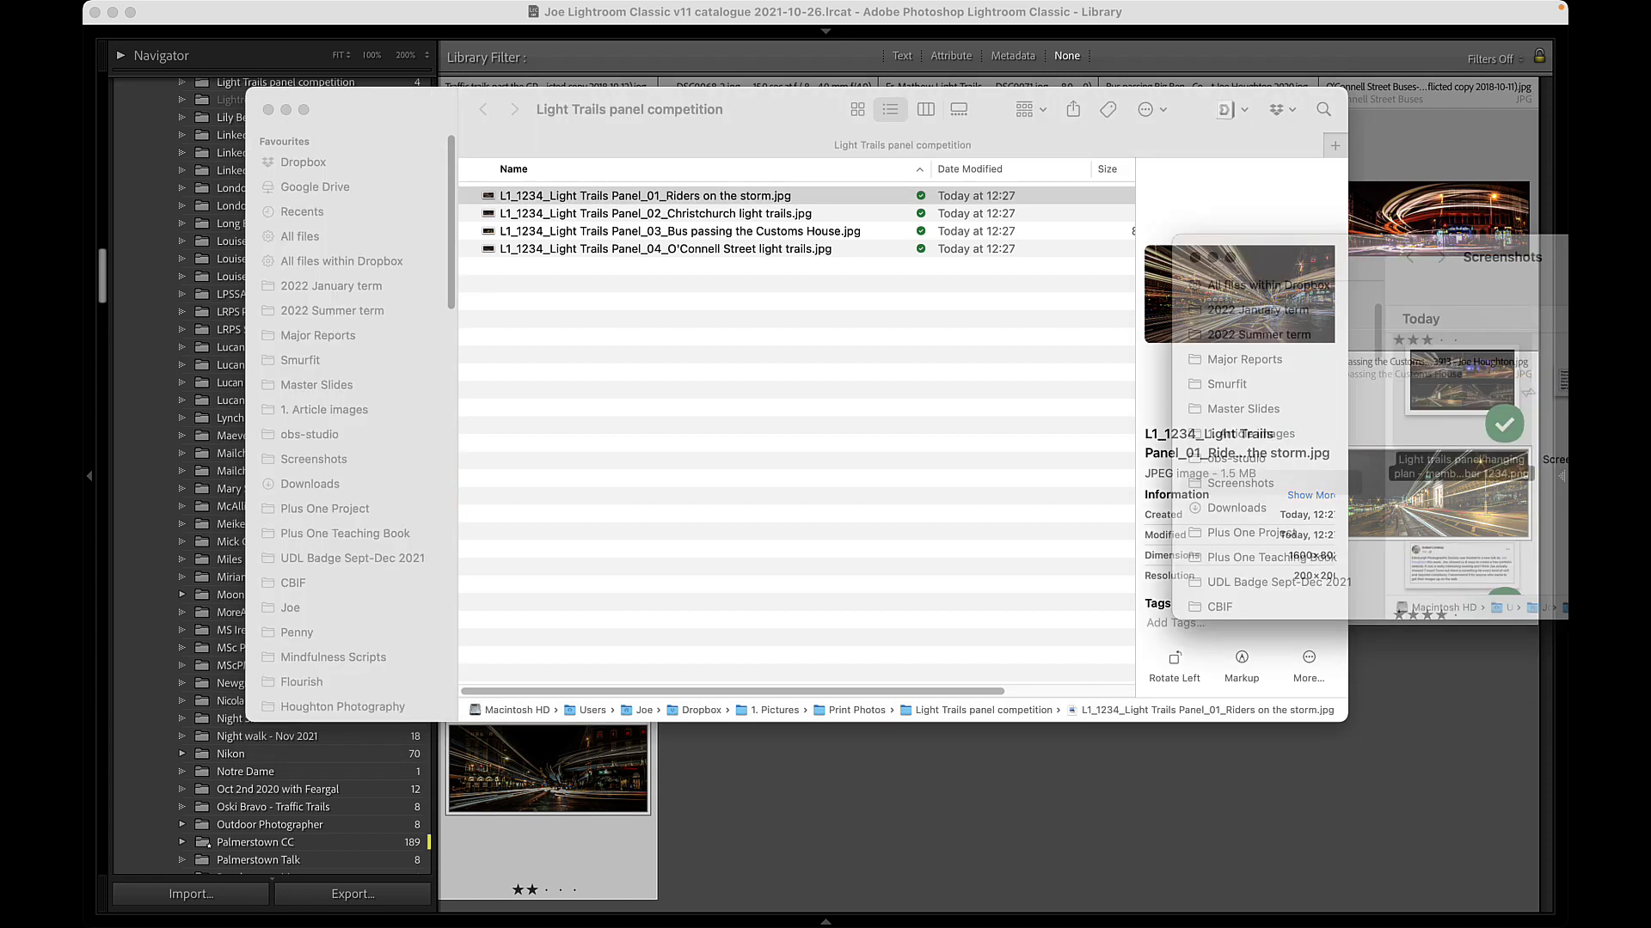
pyautogui.moveTo(895, 358); pyautogui.dragTo(845, 492)
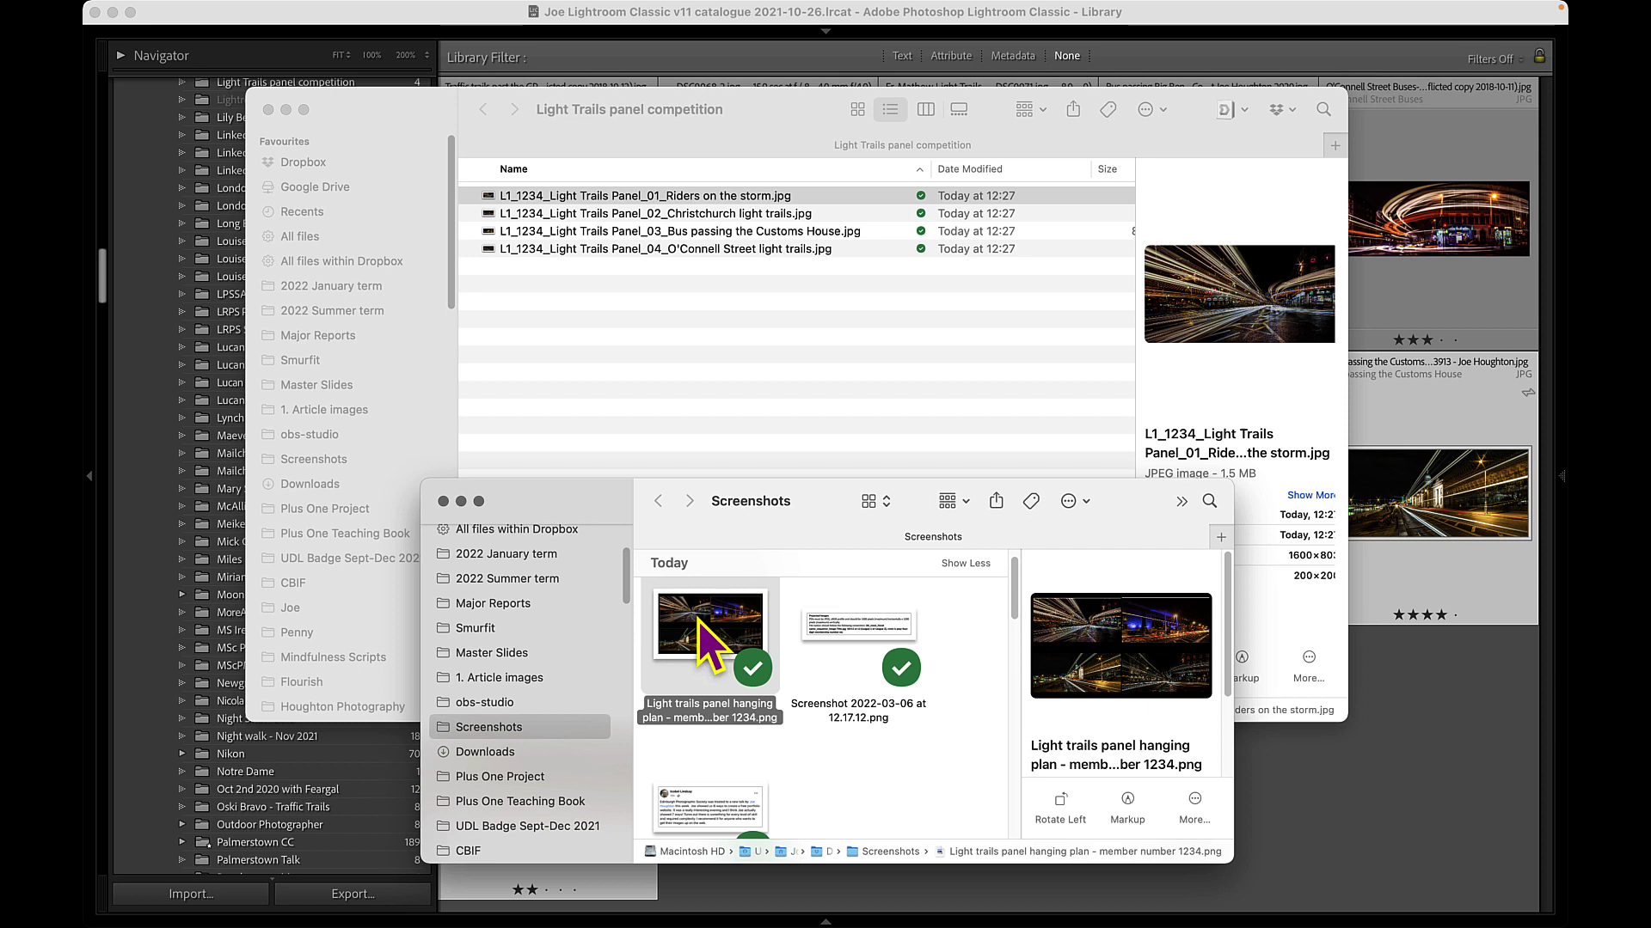
pyautogui.moveTo(712, 651); pyautogui.dragTo(693, 396)
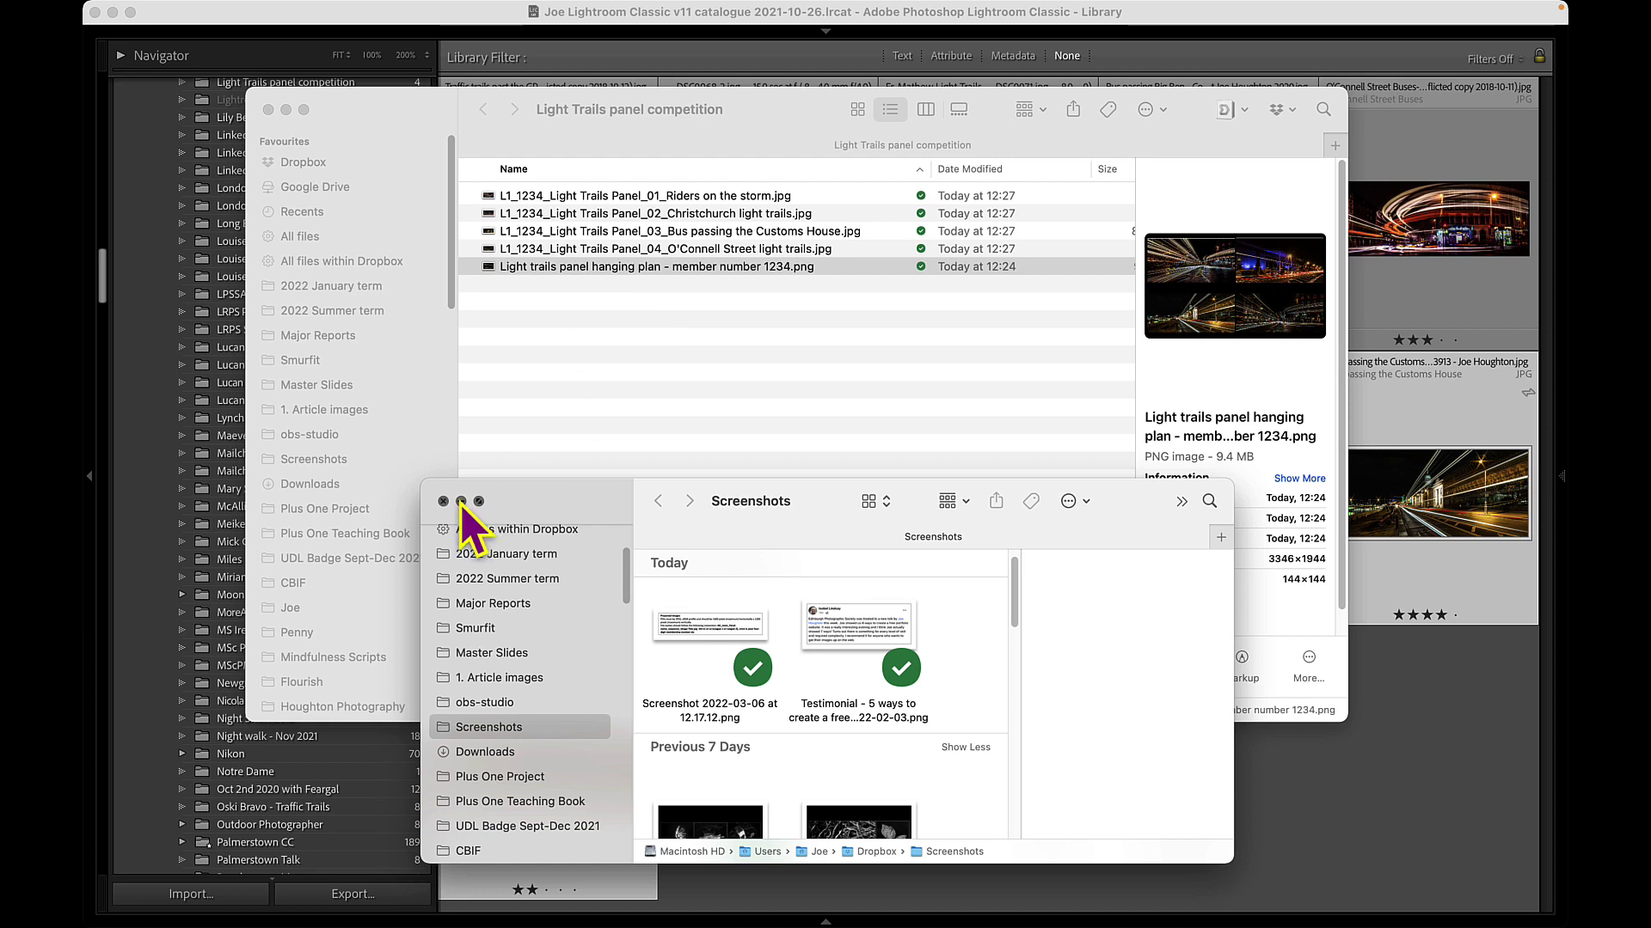
pyautogui.doubleClick(524, 505)
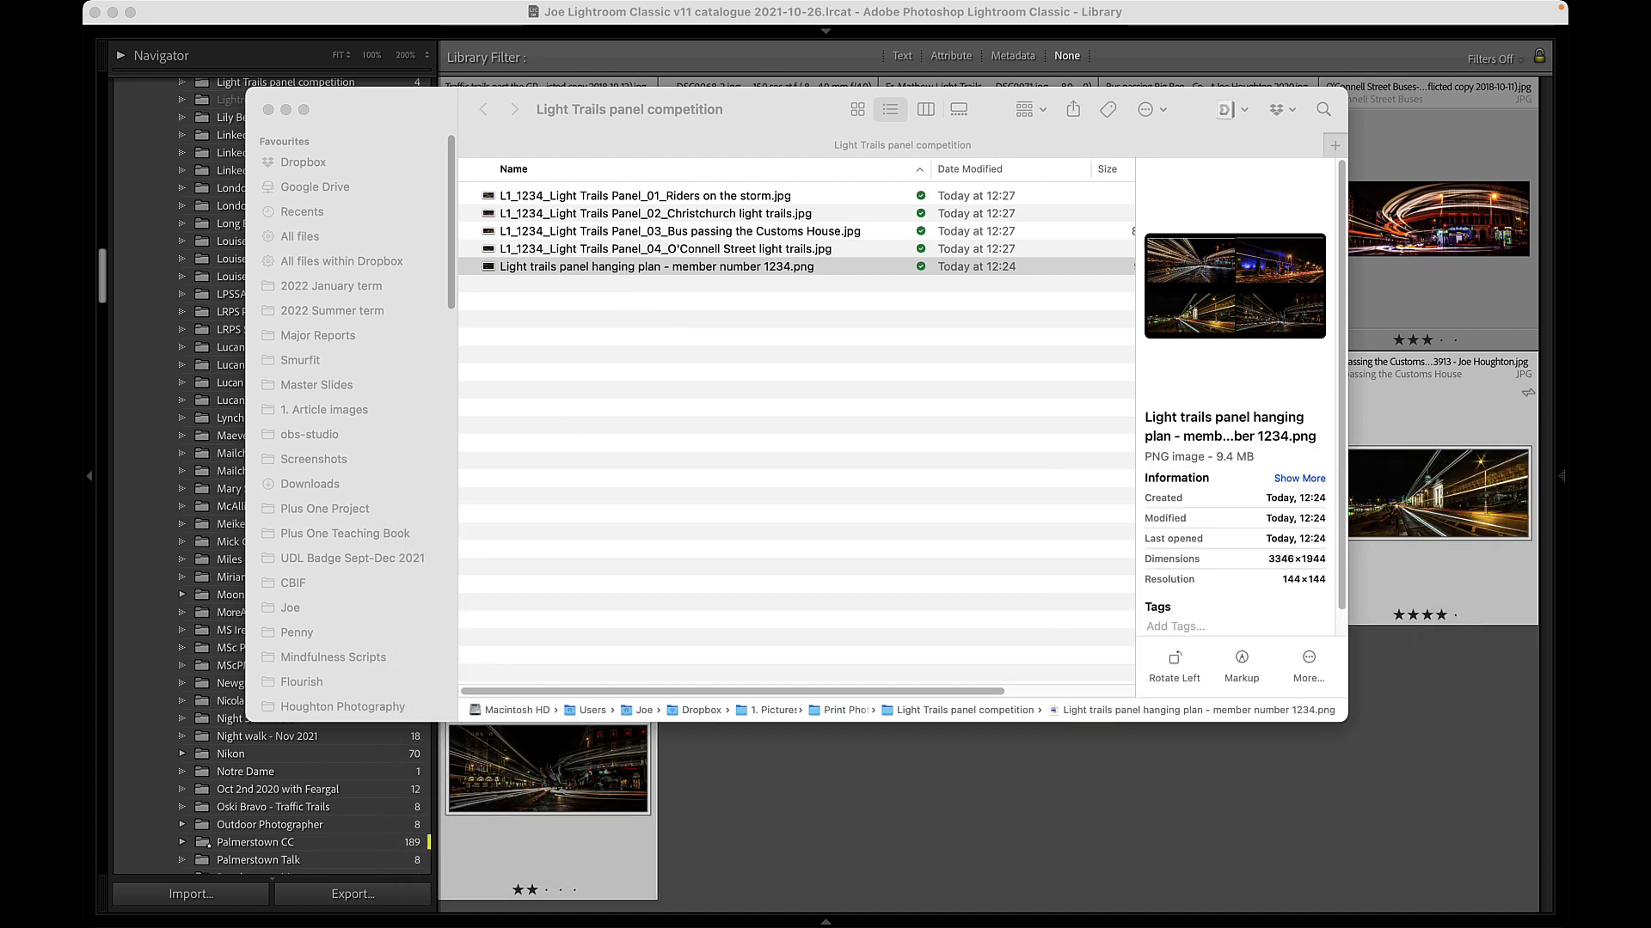
pyautogui.moveTo(765, 110); pyautogui.dragTo(1650, 198)
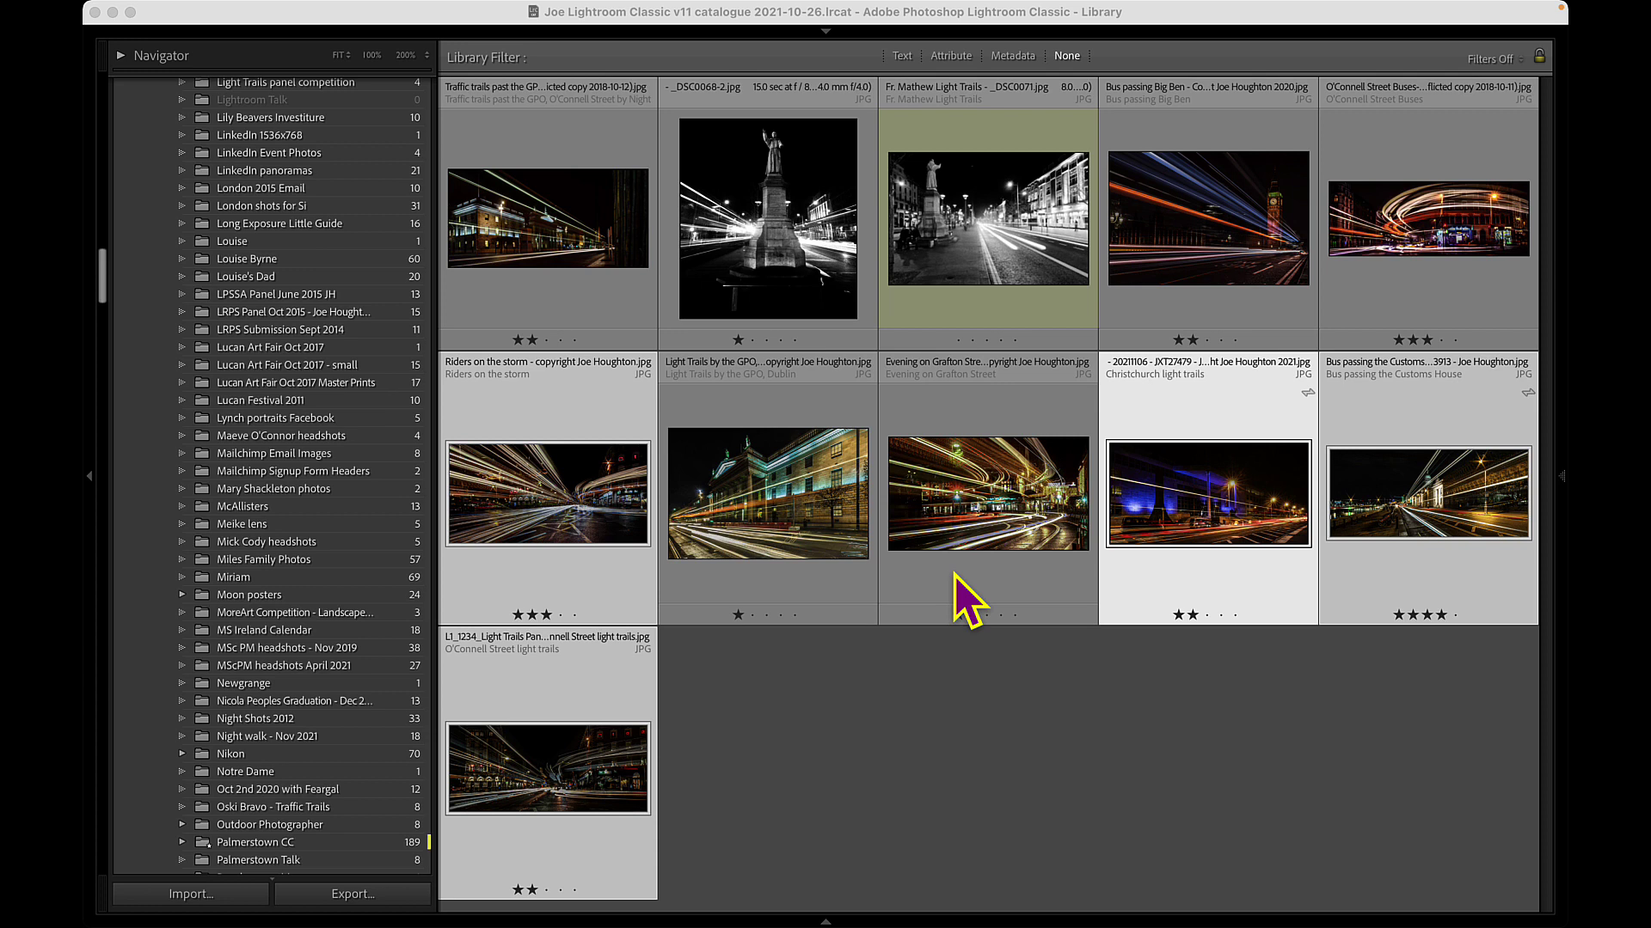
# Display the Light Trails panel competition folder's four exported JPEGs in the Library grid.
pyautogui.click(826, 33)
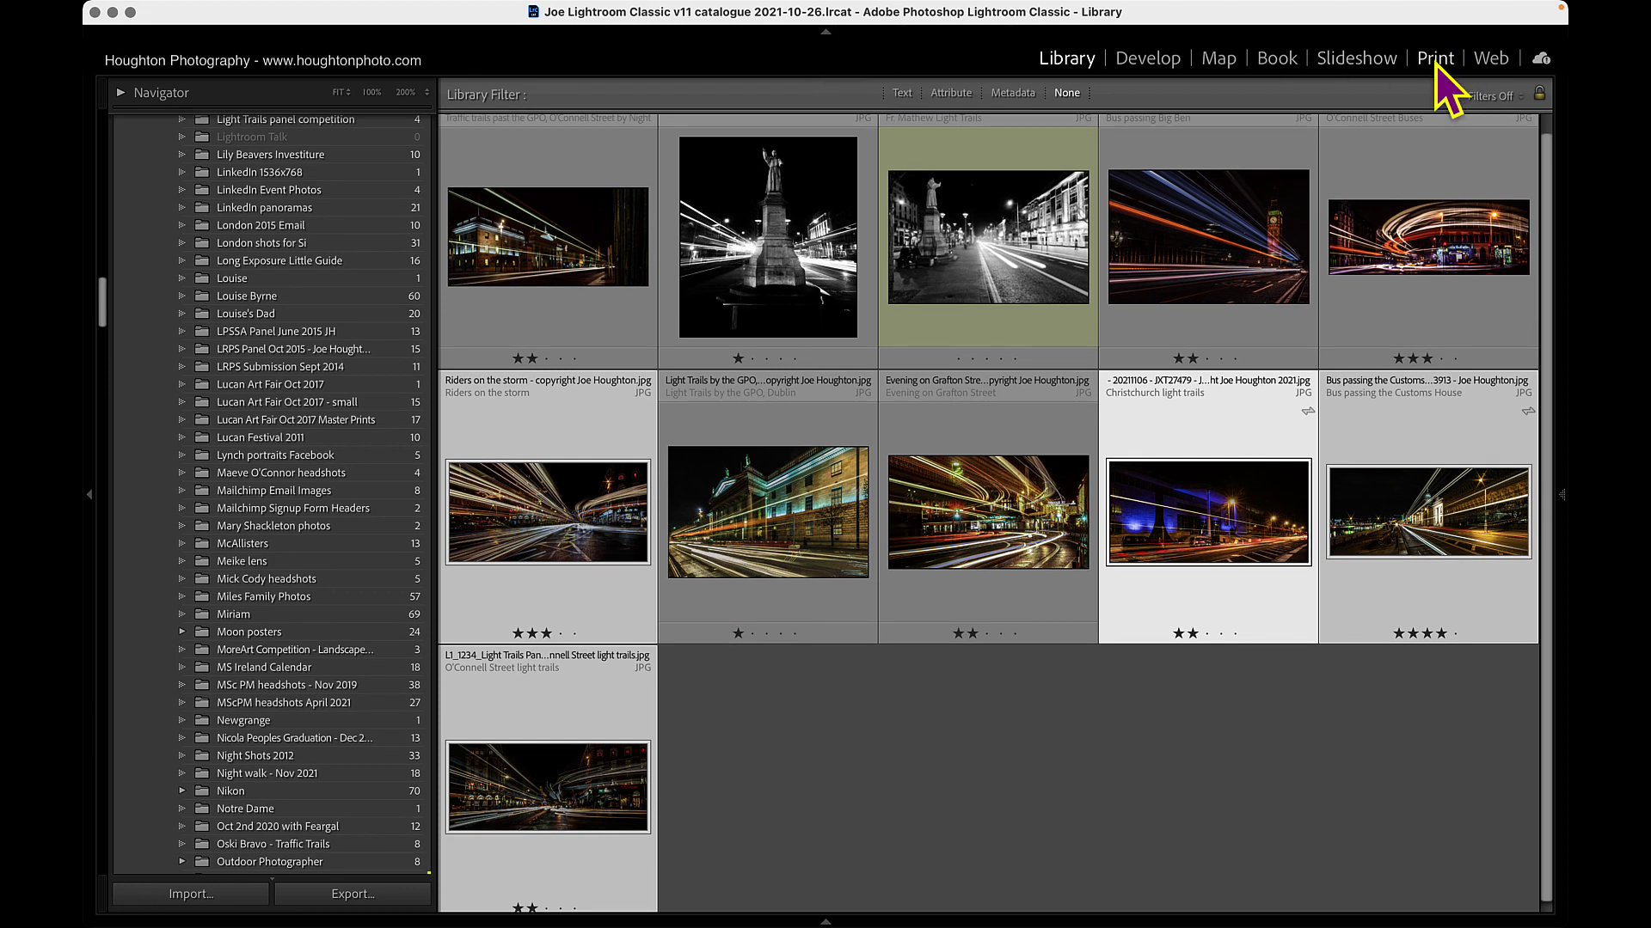
pyautogui.scroll(3, 297, 288)
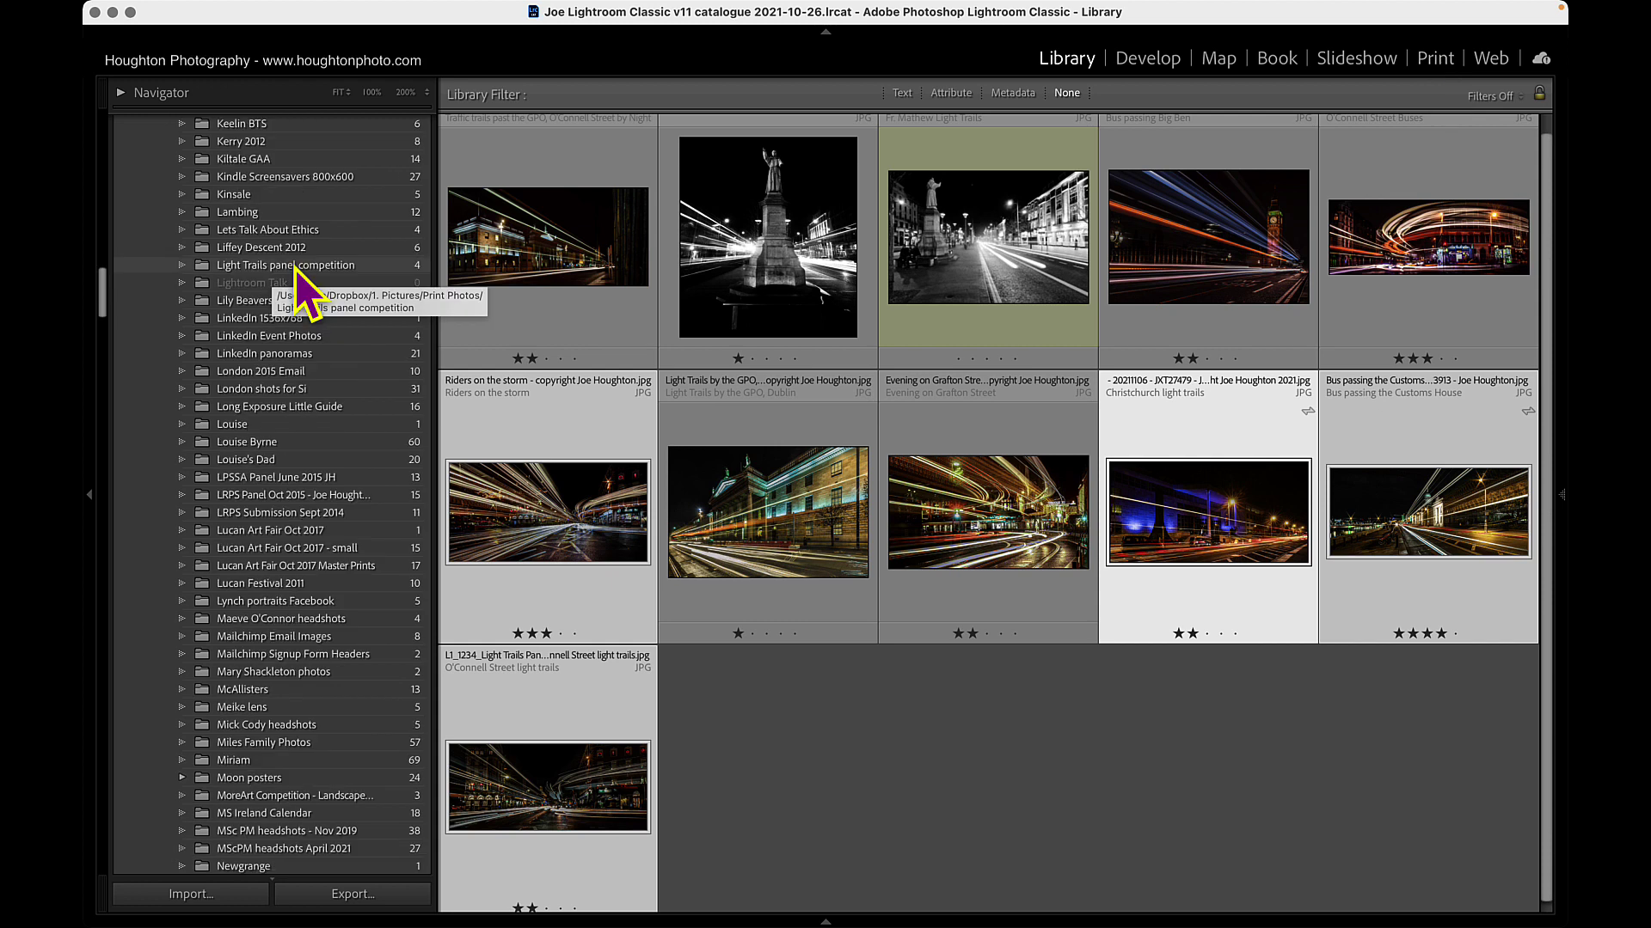
pyautogui.click(295, 265)
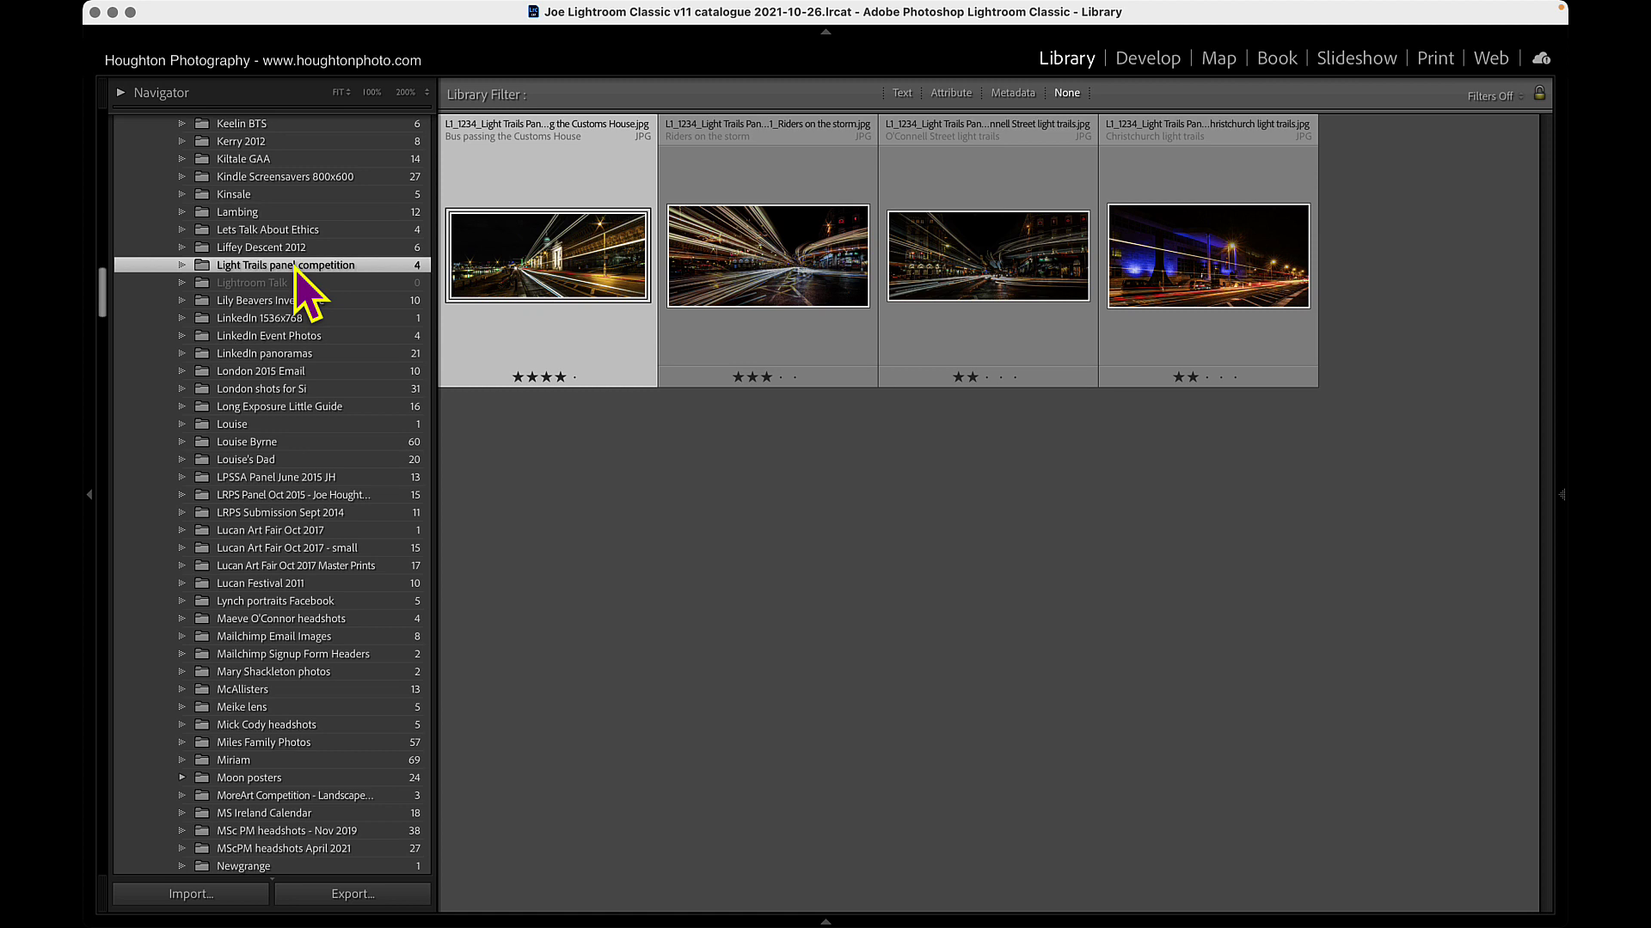
# Switch to the Print module and browse the built-in Lightroom print templates.
pyautogui.click(1435, 59)
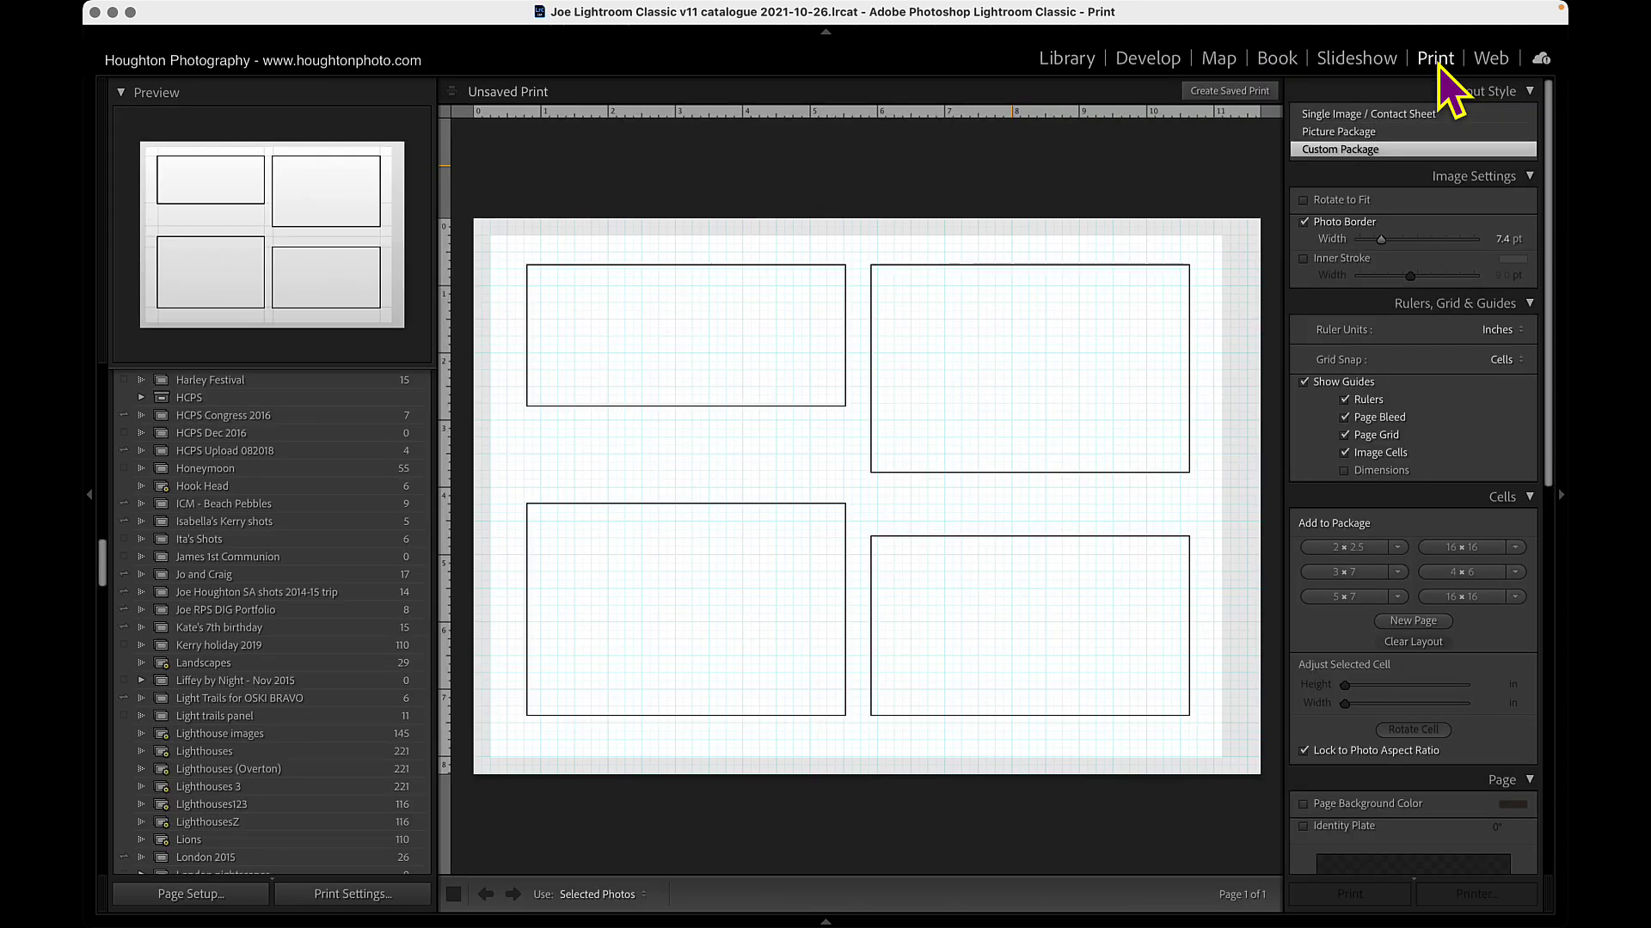
pyautogui.scroll(10, 174, 538)
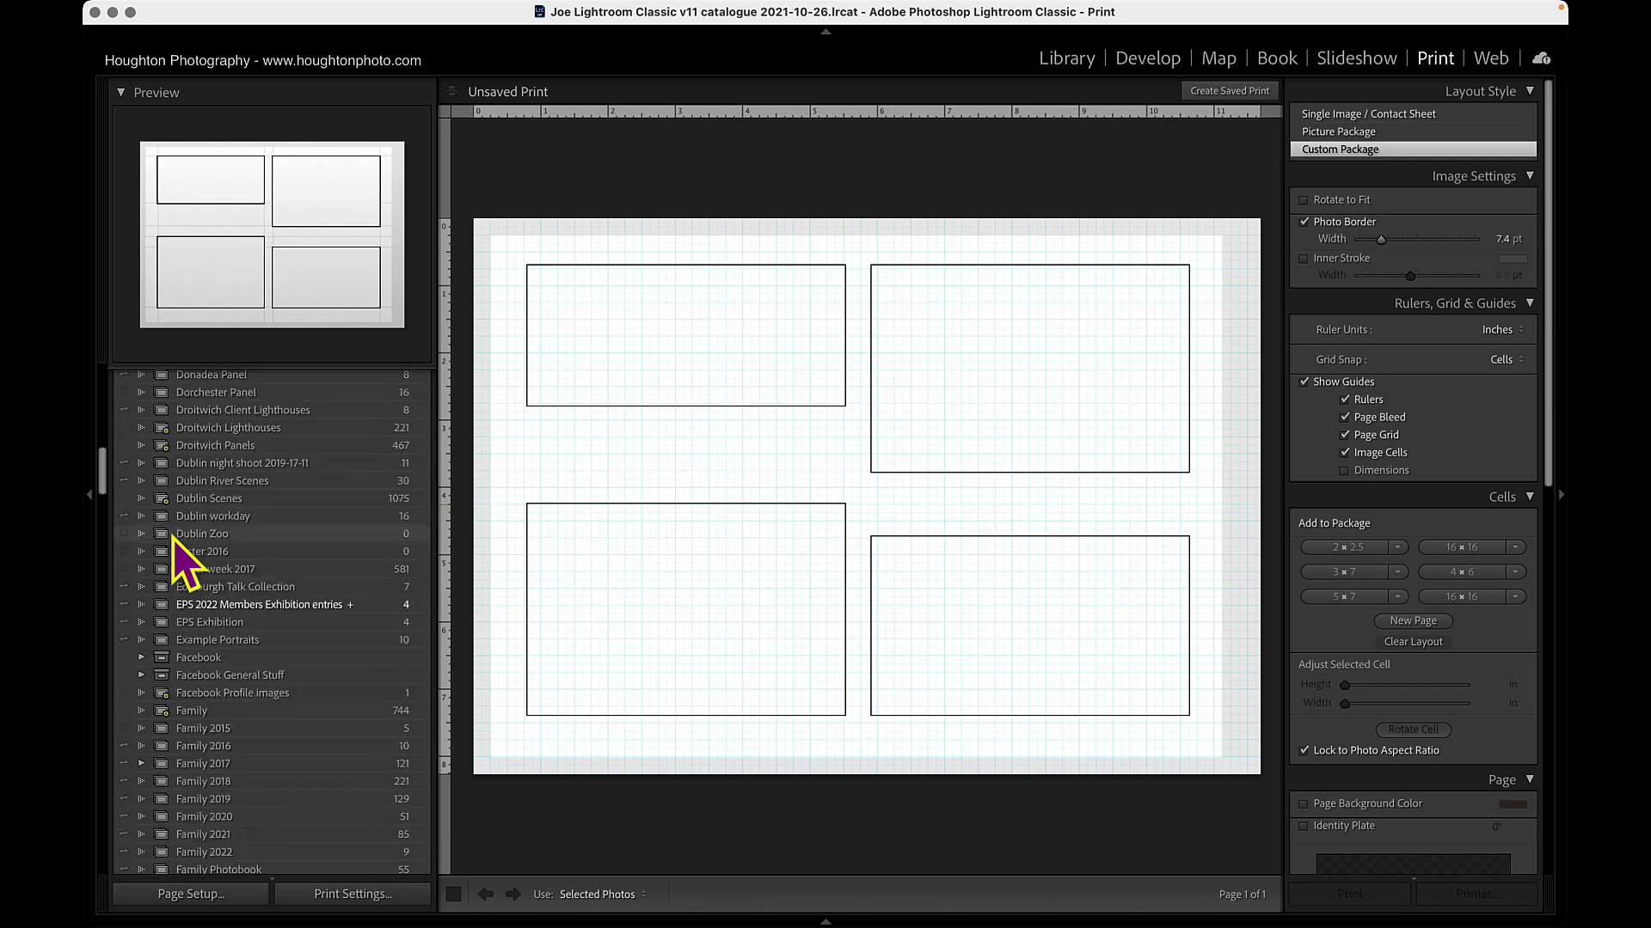
pyautogui.scroll(10, 175, 542)
pyautogui.click(121, 405)
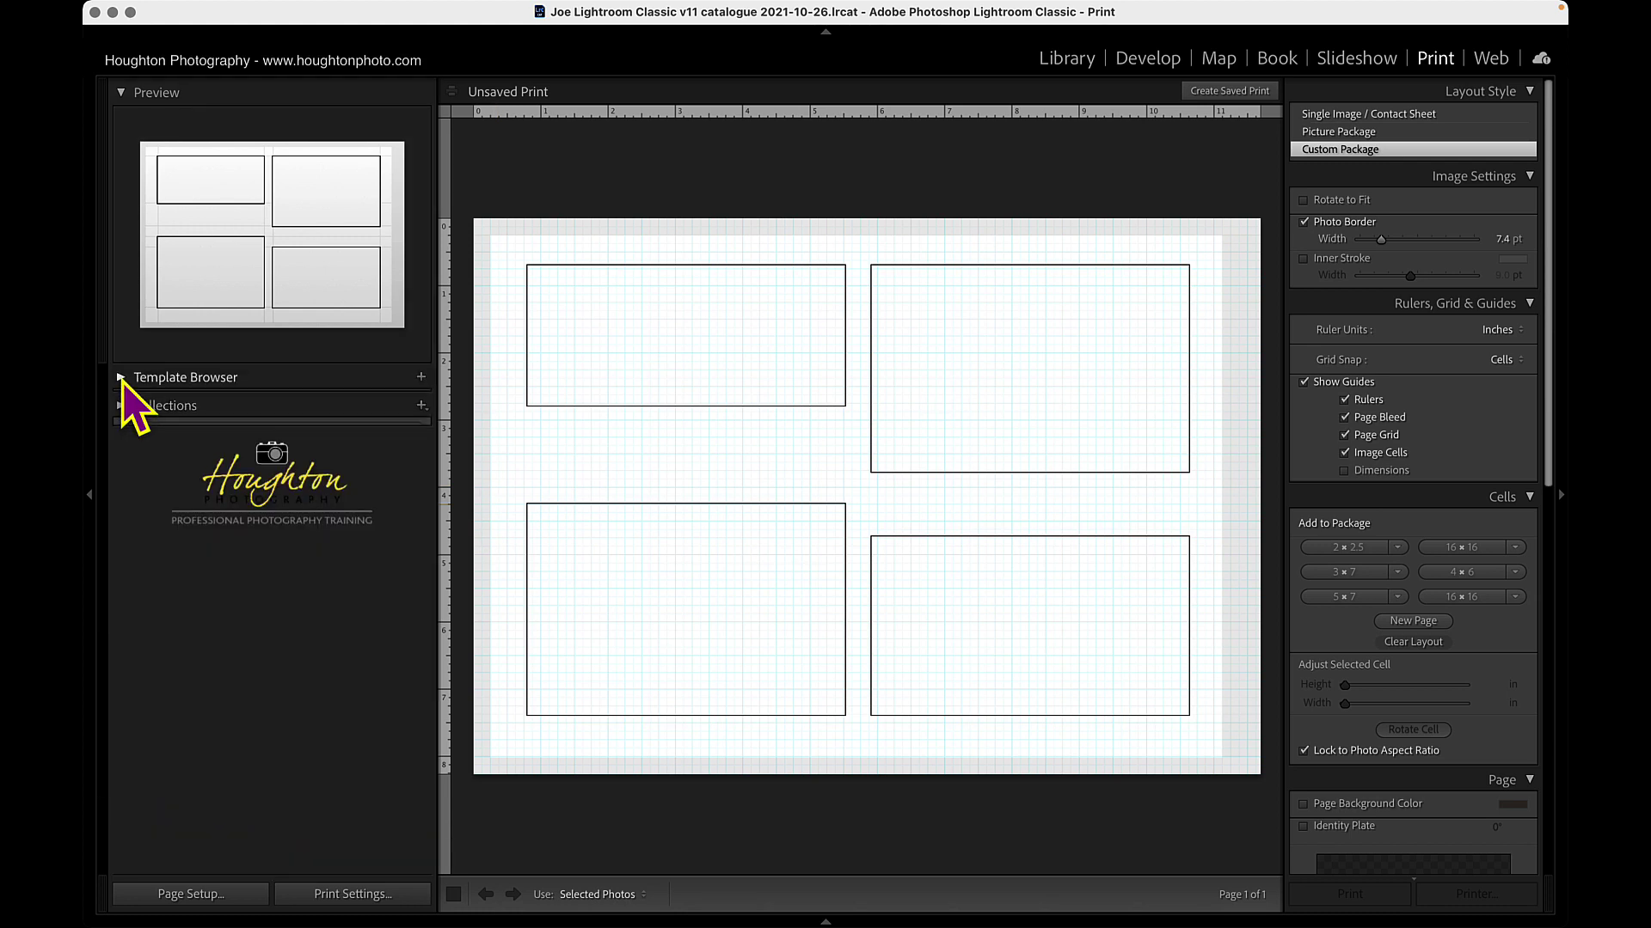
pyautogui.click(121, 377)
pyautogui.click(239, 399)
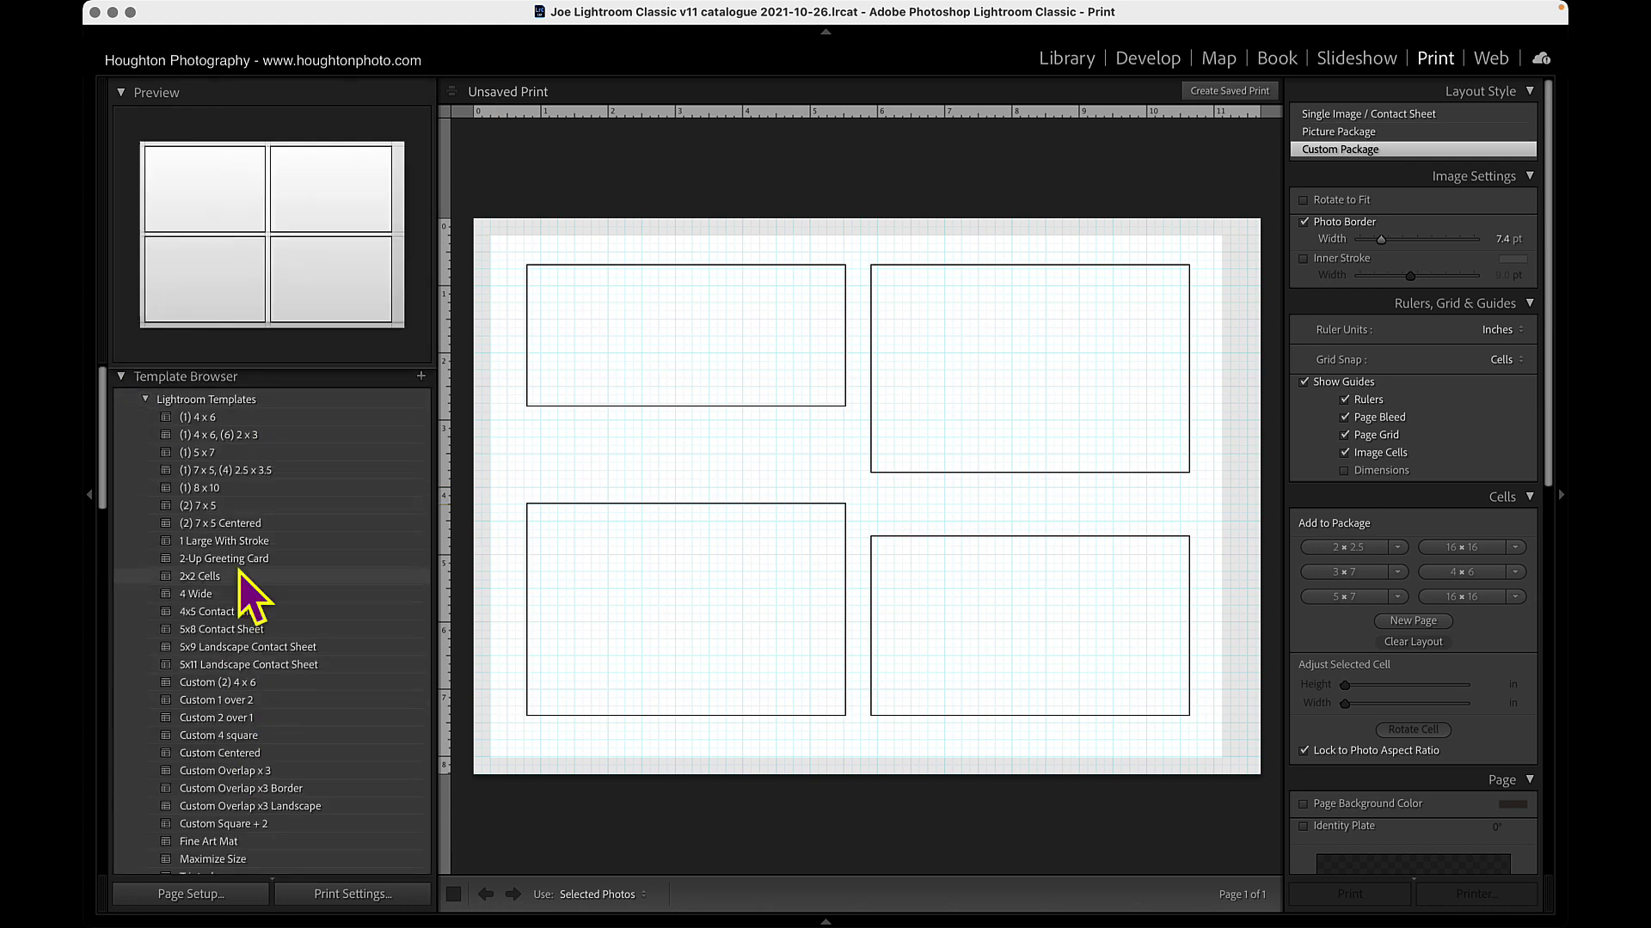
pyautogui.click(145, 401)
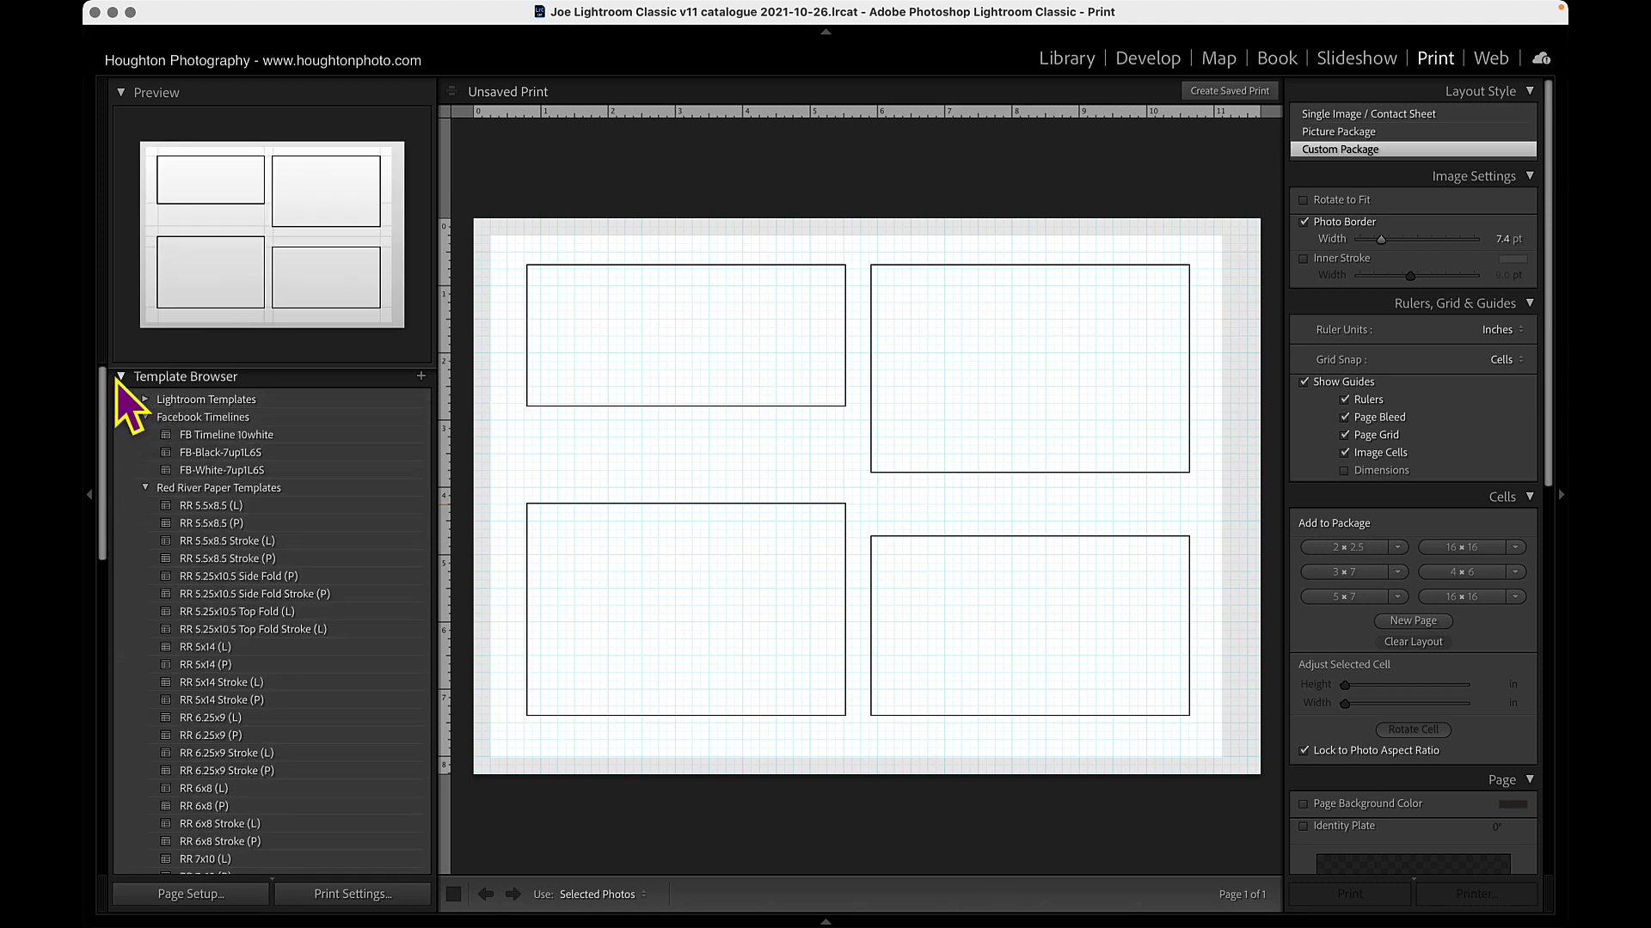
pyautogui.click(120, 378)
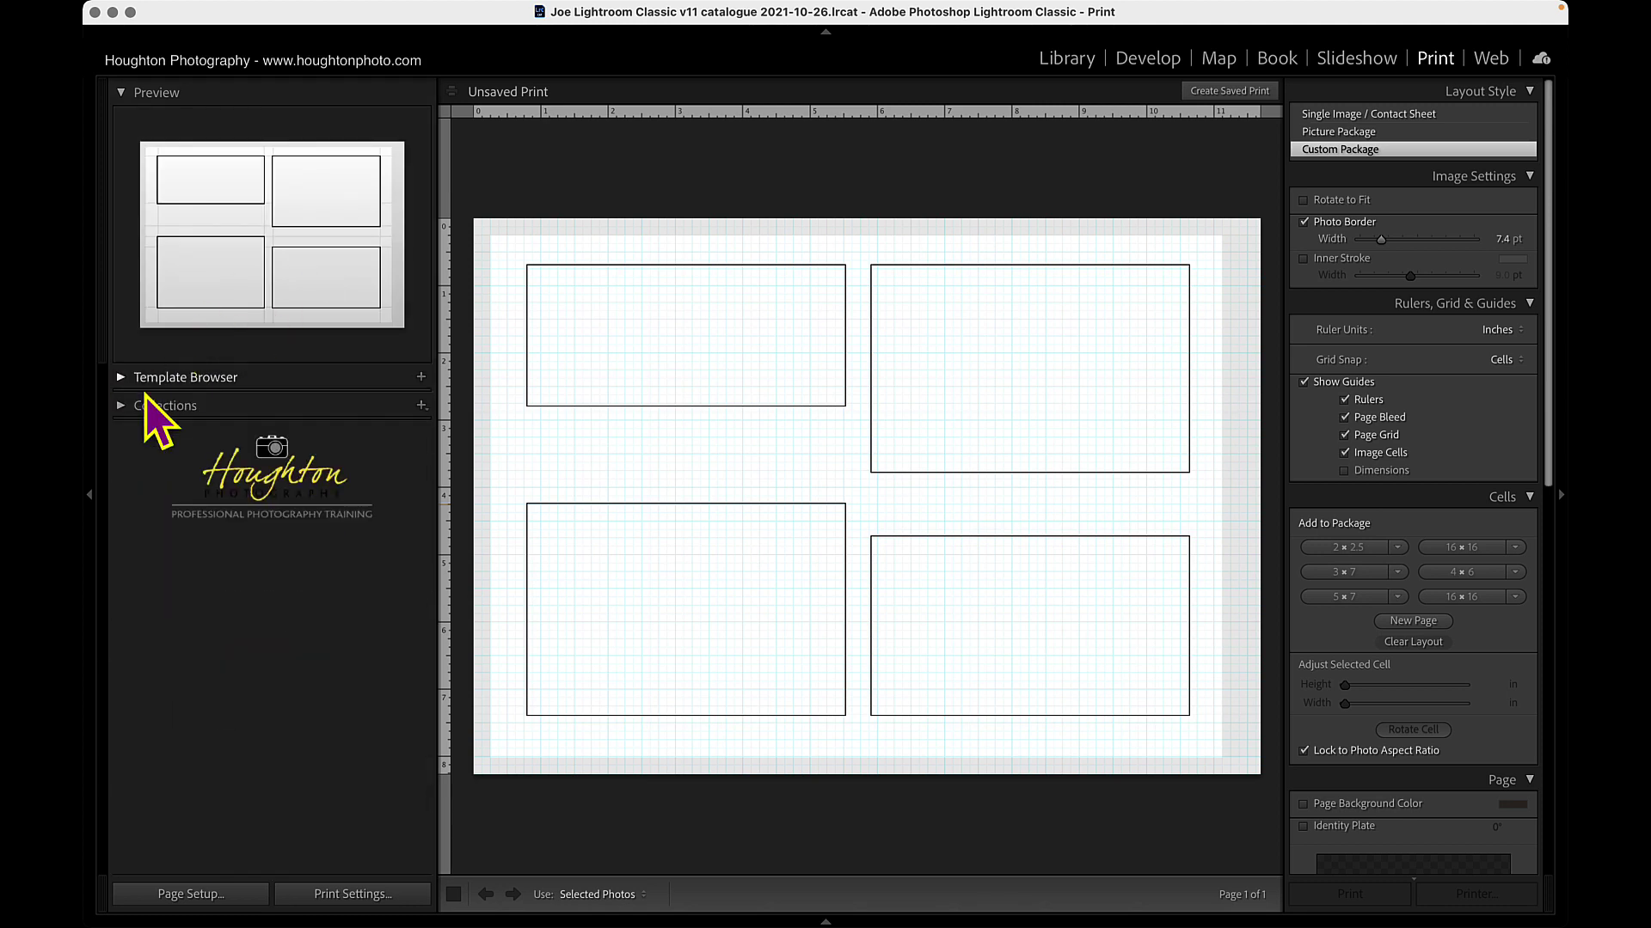
# Hide the left panels and settle on the Custom Package layout with four cells.
pyautogui.click(90, 495)
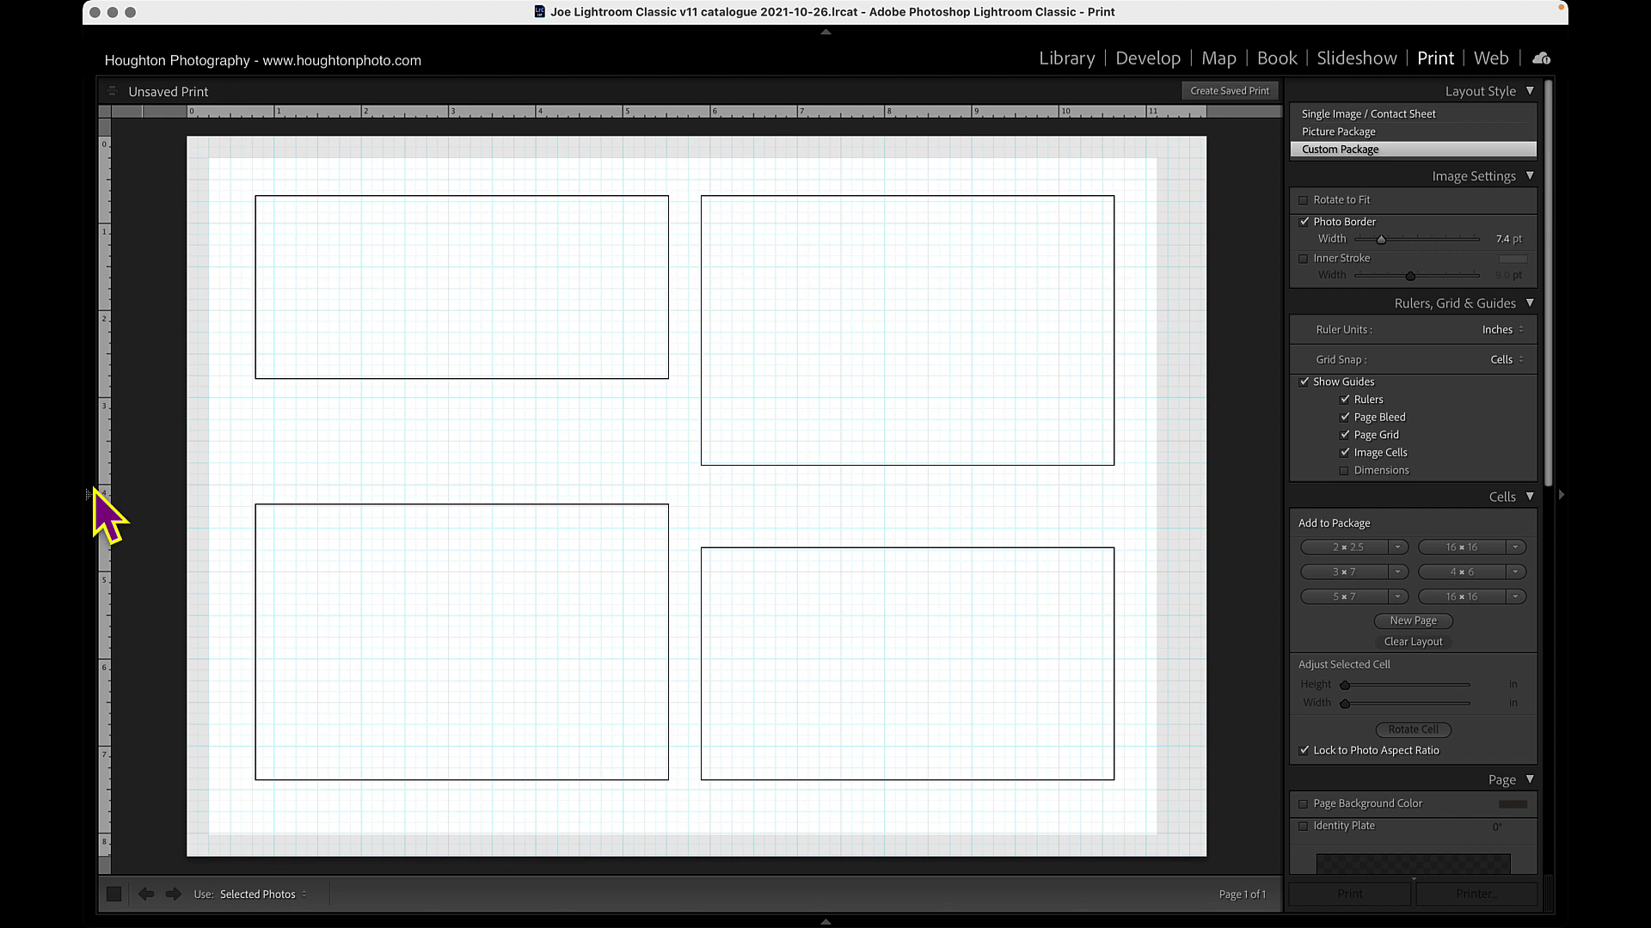
pyautogui.click(1355, 114)
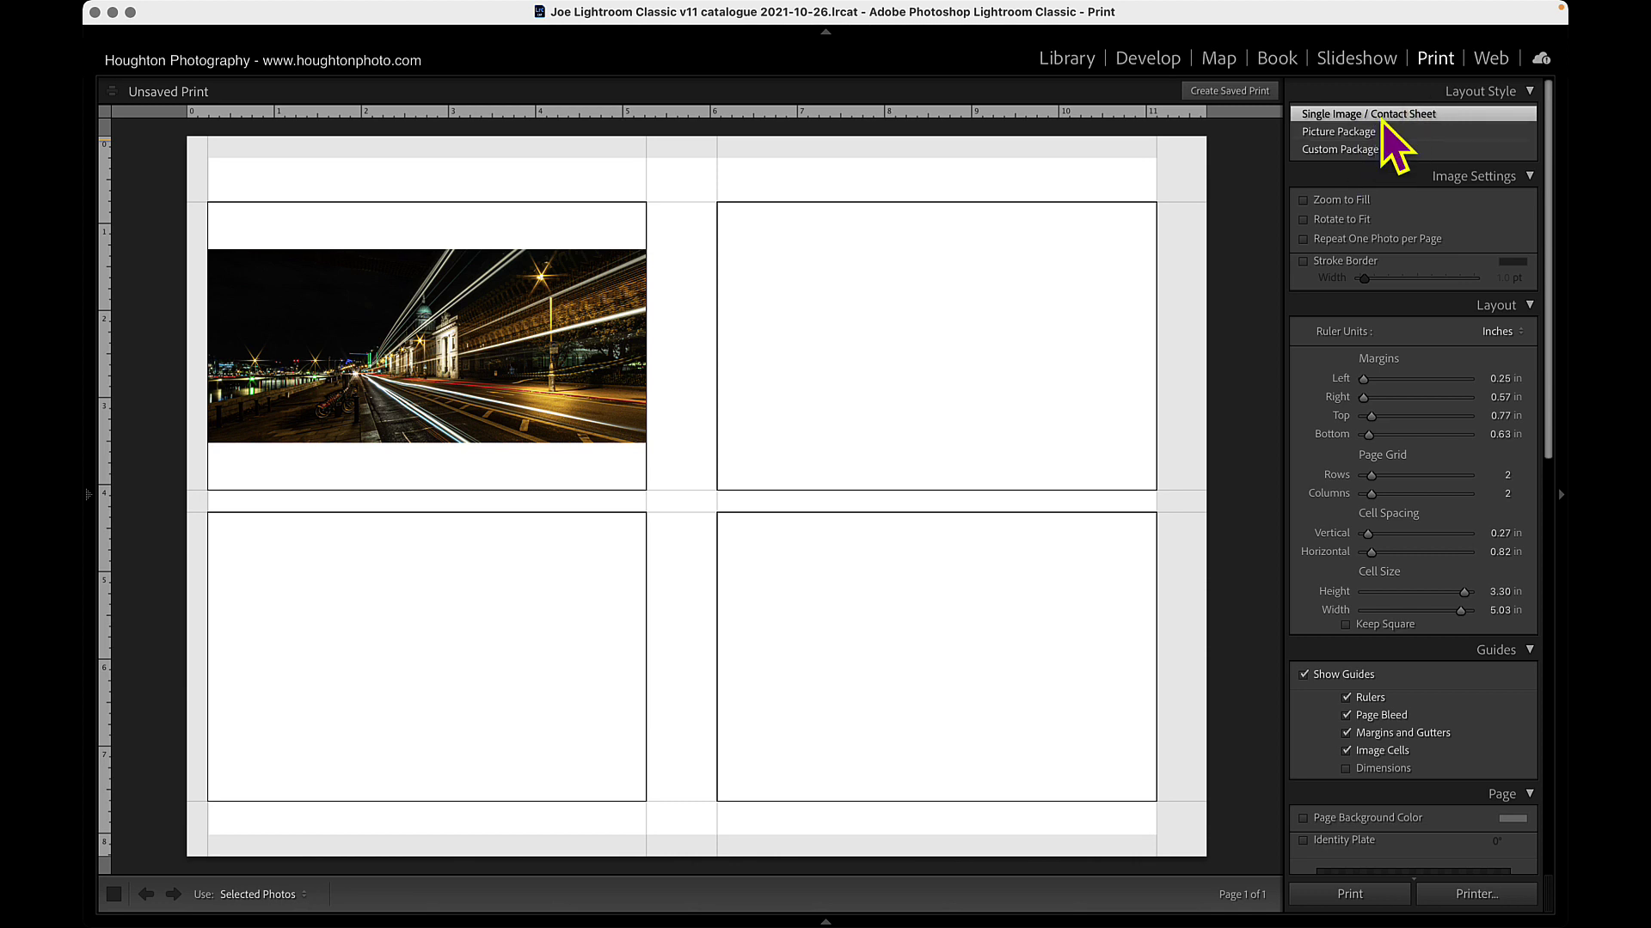
pyautogui.click(1344, 153)
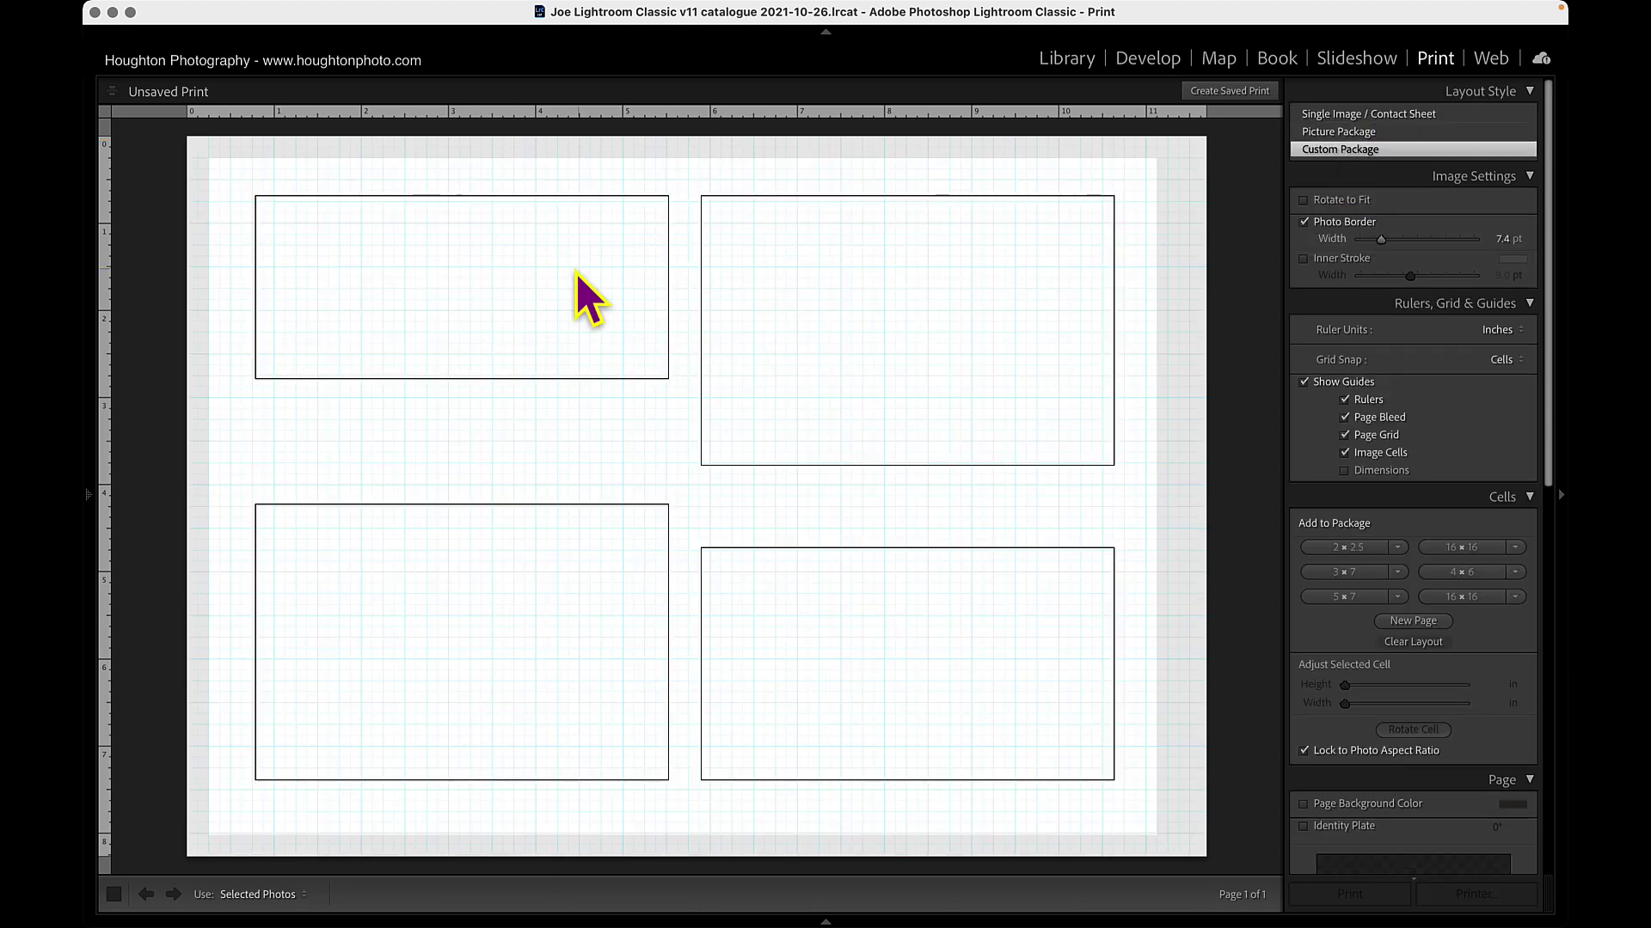
# Delete the four empty cells from the Custom Package page, leaving it blank.
pyautogui.click(563, 270)
pyautogui.press('Delete')
pyautogui.click(812, 294)
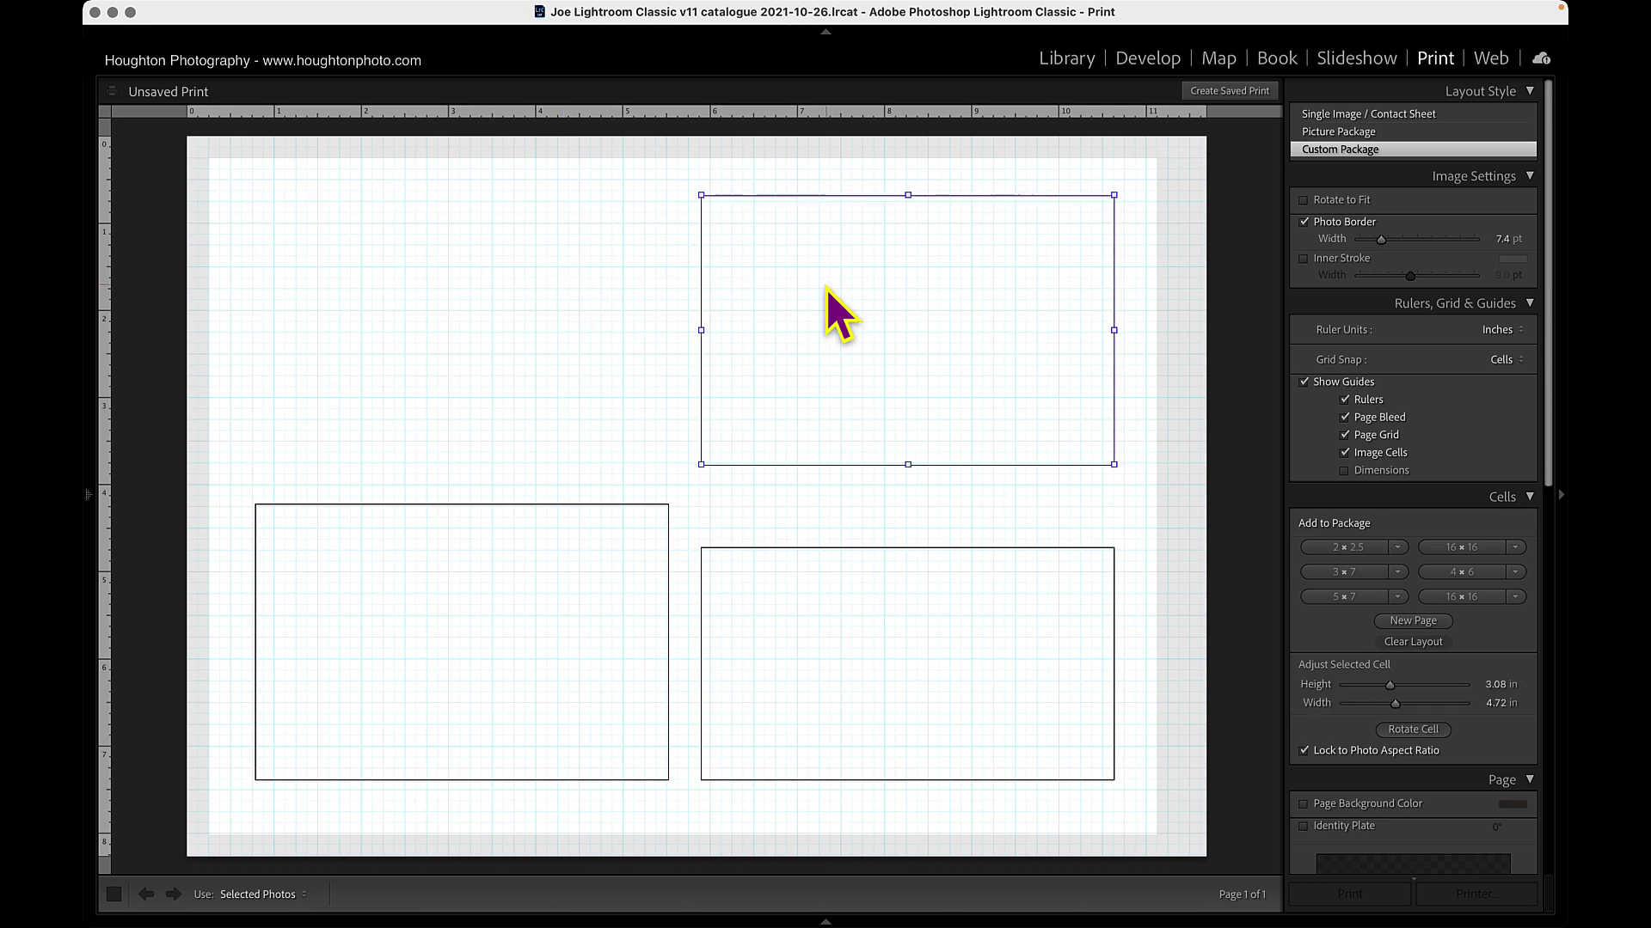
pyautogui.press('Delete')
pyautogui.click(513, 627)
pyautogui.press('Delete')
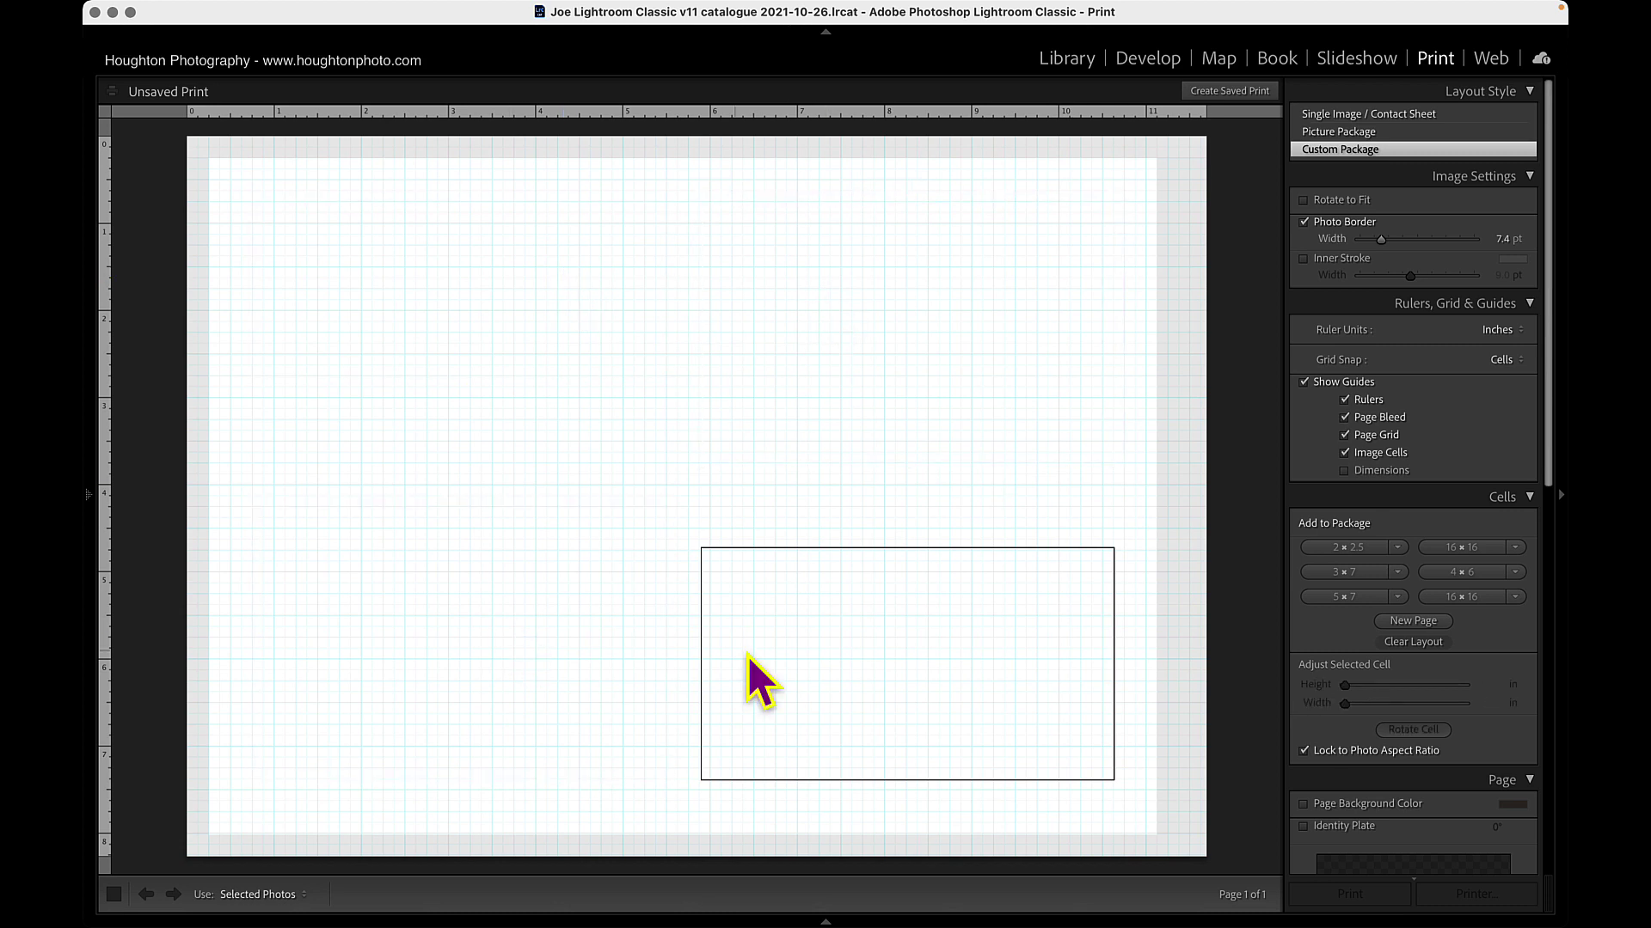
pyautogui.click(788, 664)
pyautogui.press('Delete')
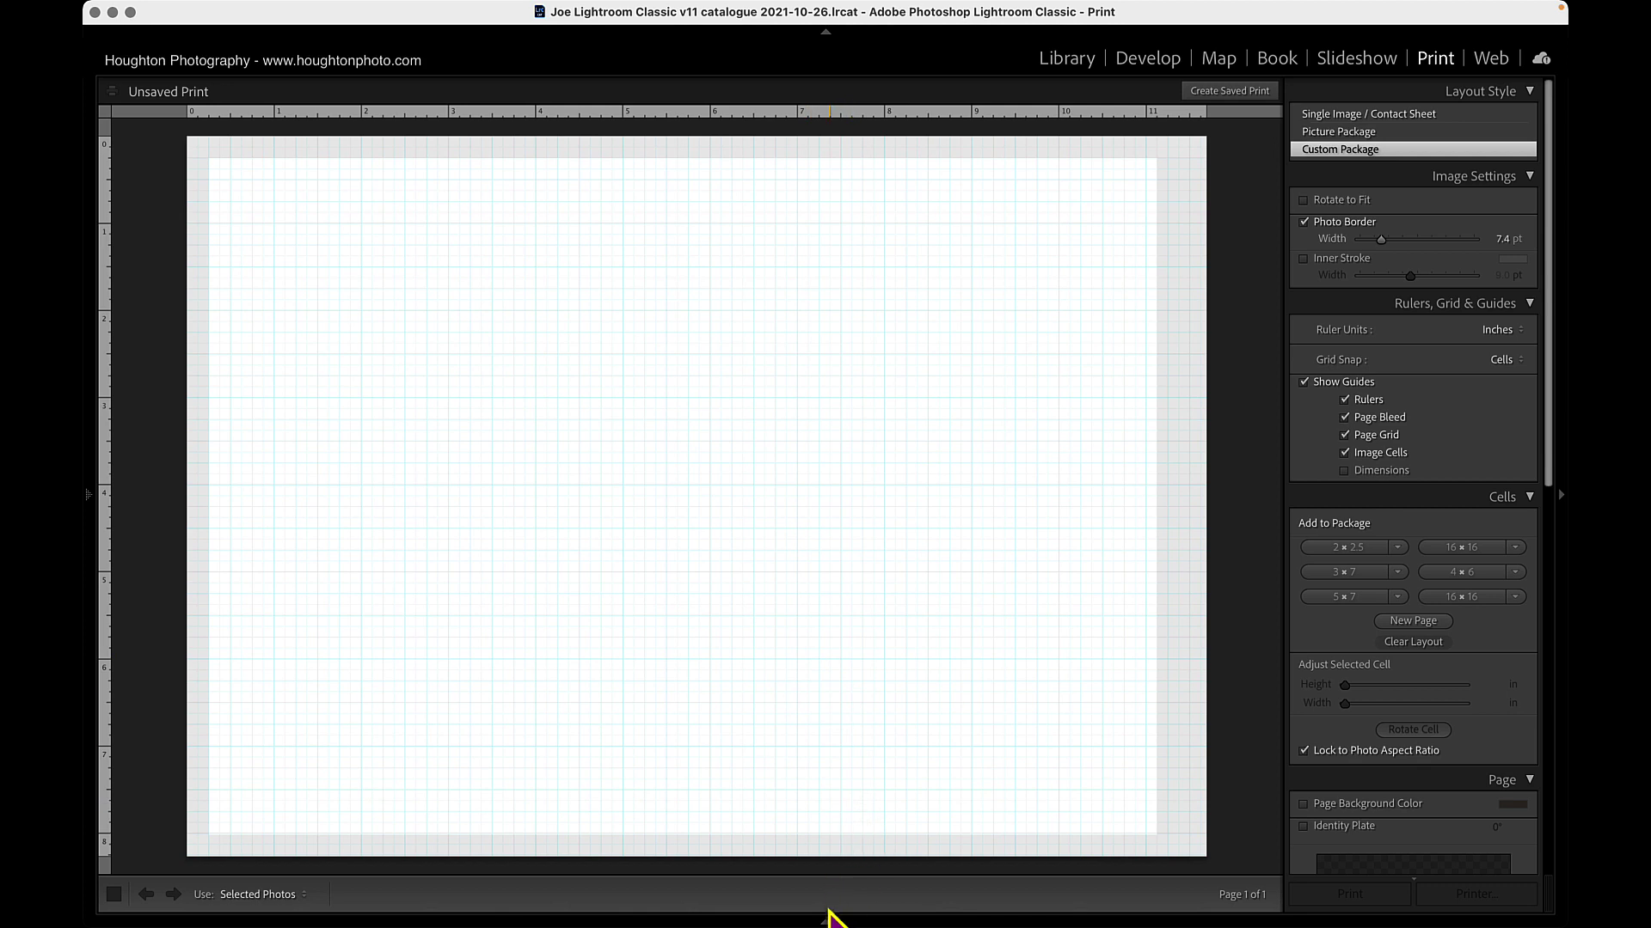
# Drag Customs House, Riders on the storm, the third photo and Christchurch from the filmstrip onto the page.
pyautogui.moveTo(825, 921)
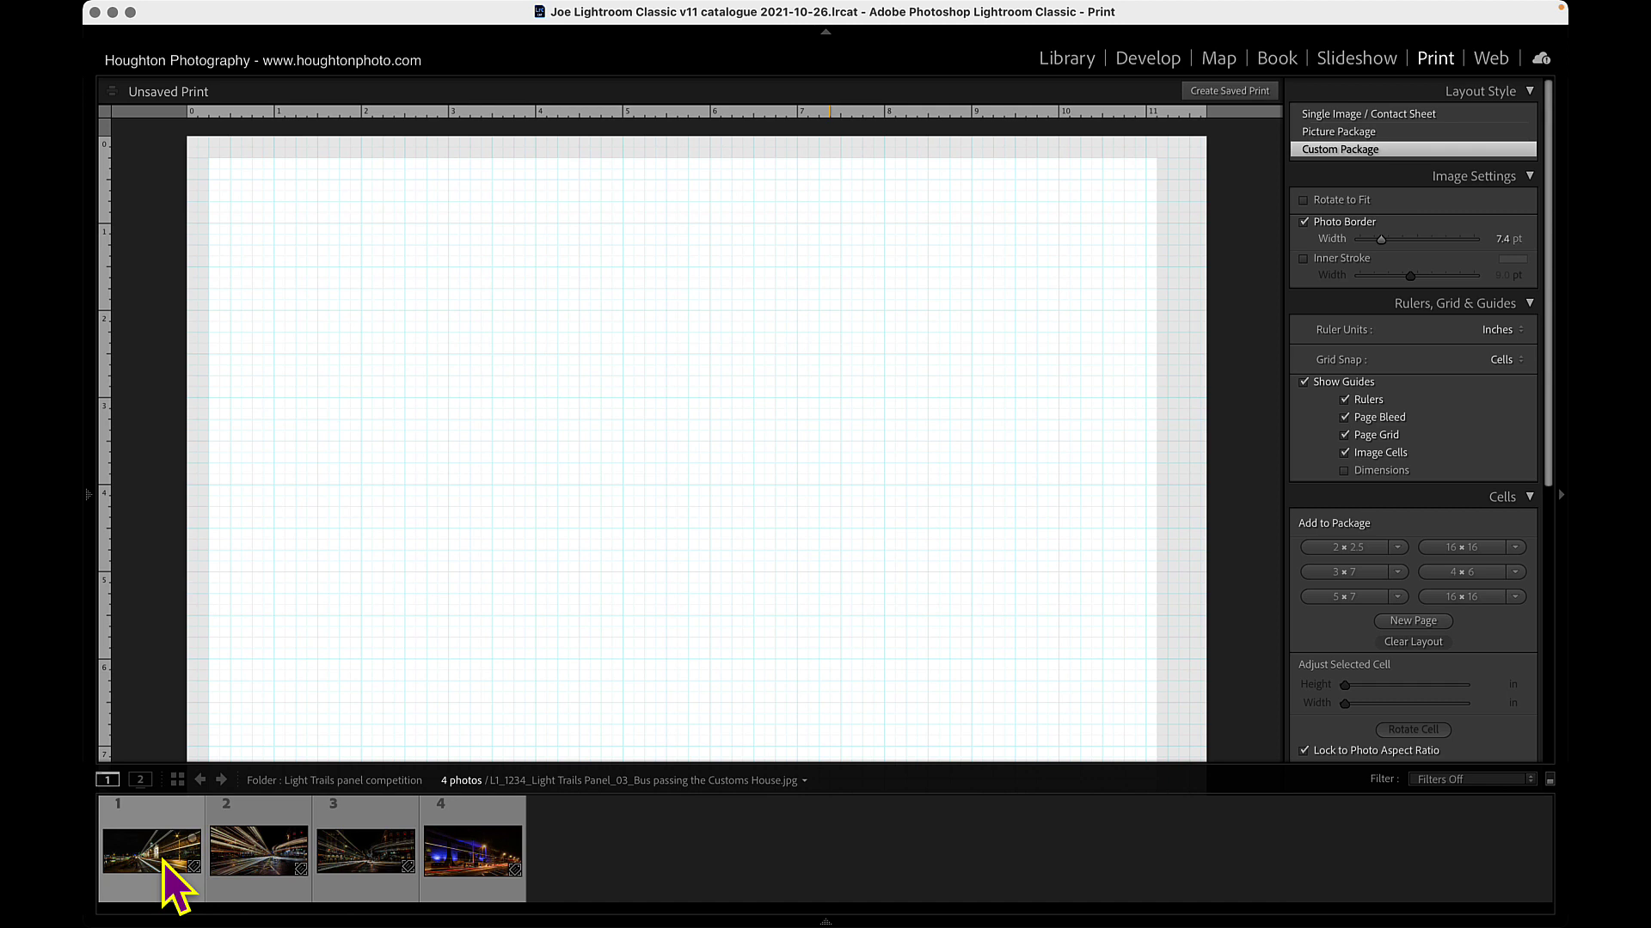
pyautogui.moveTo(163, 863); pyautogui.dragTo(412, 332)
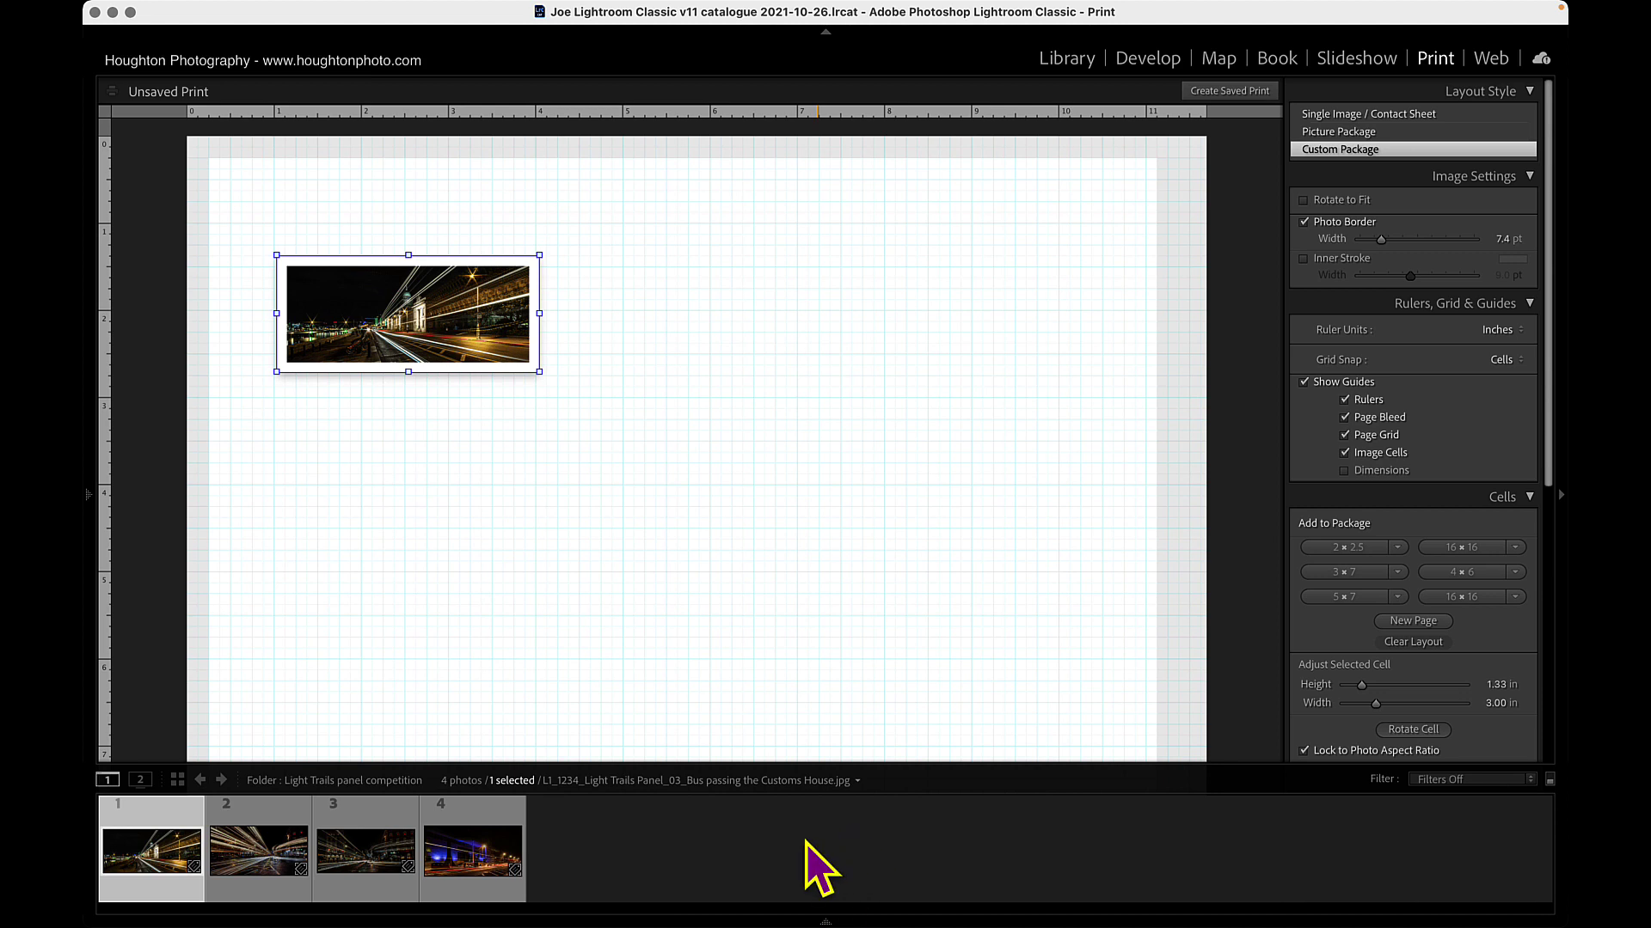
pyautogui.press('F6')
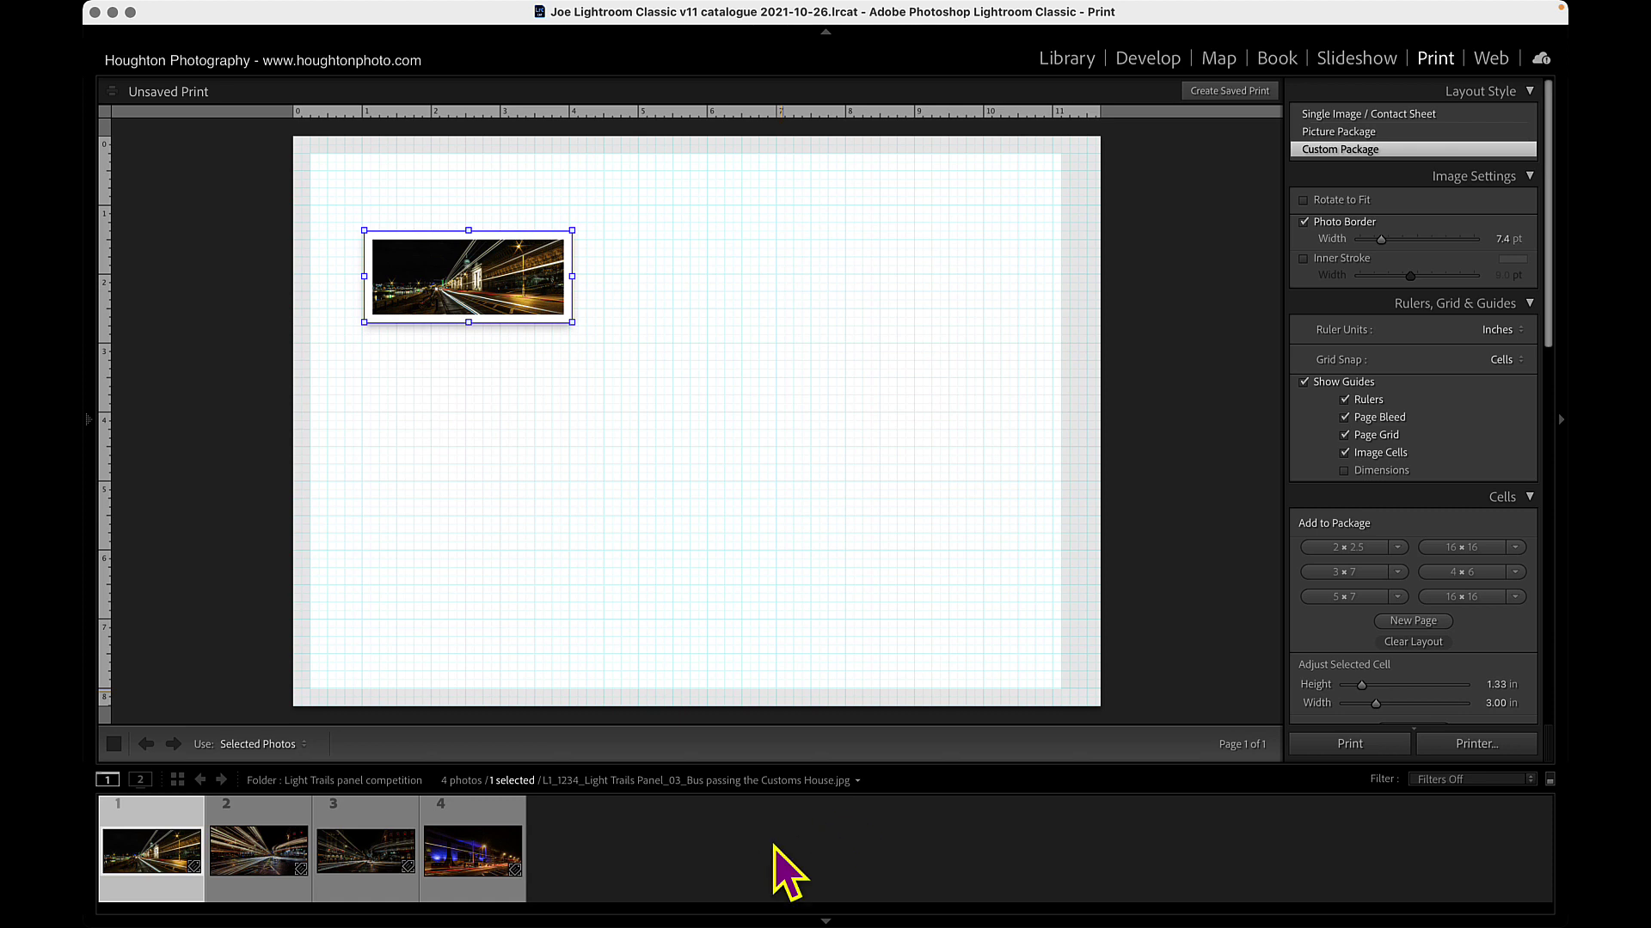
pyautogui.click(257, 856)
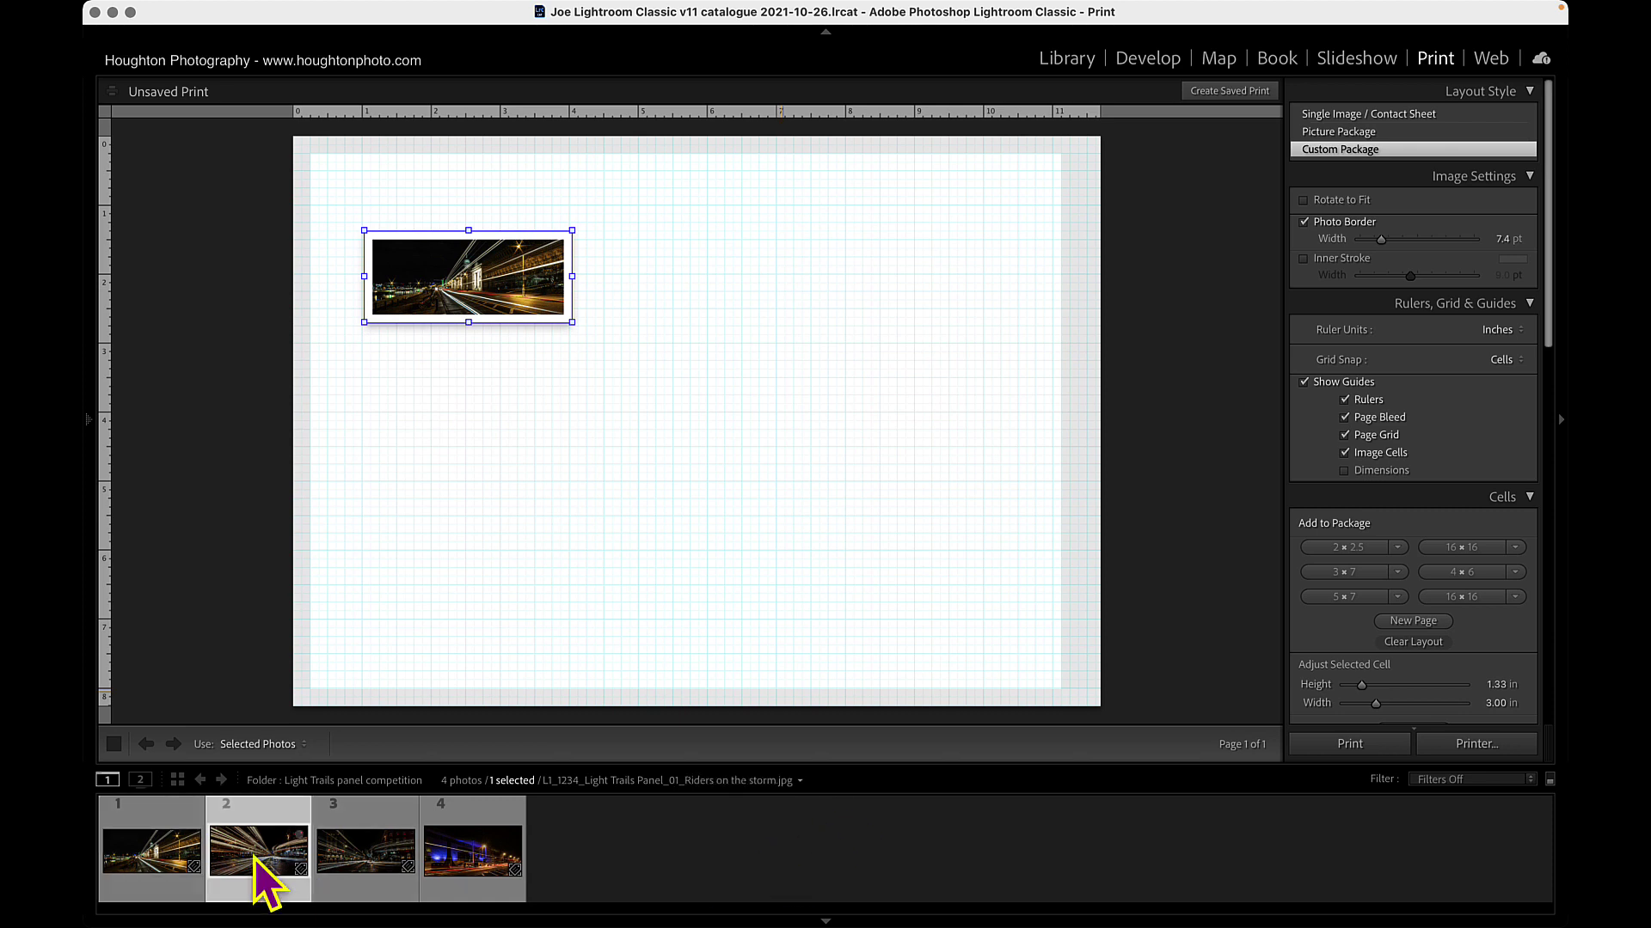
pyautogui.moveTo(256, 856); pyautogui.dragTo(784, 489)
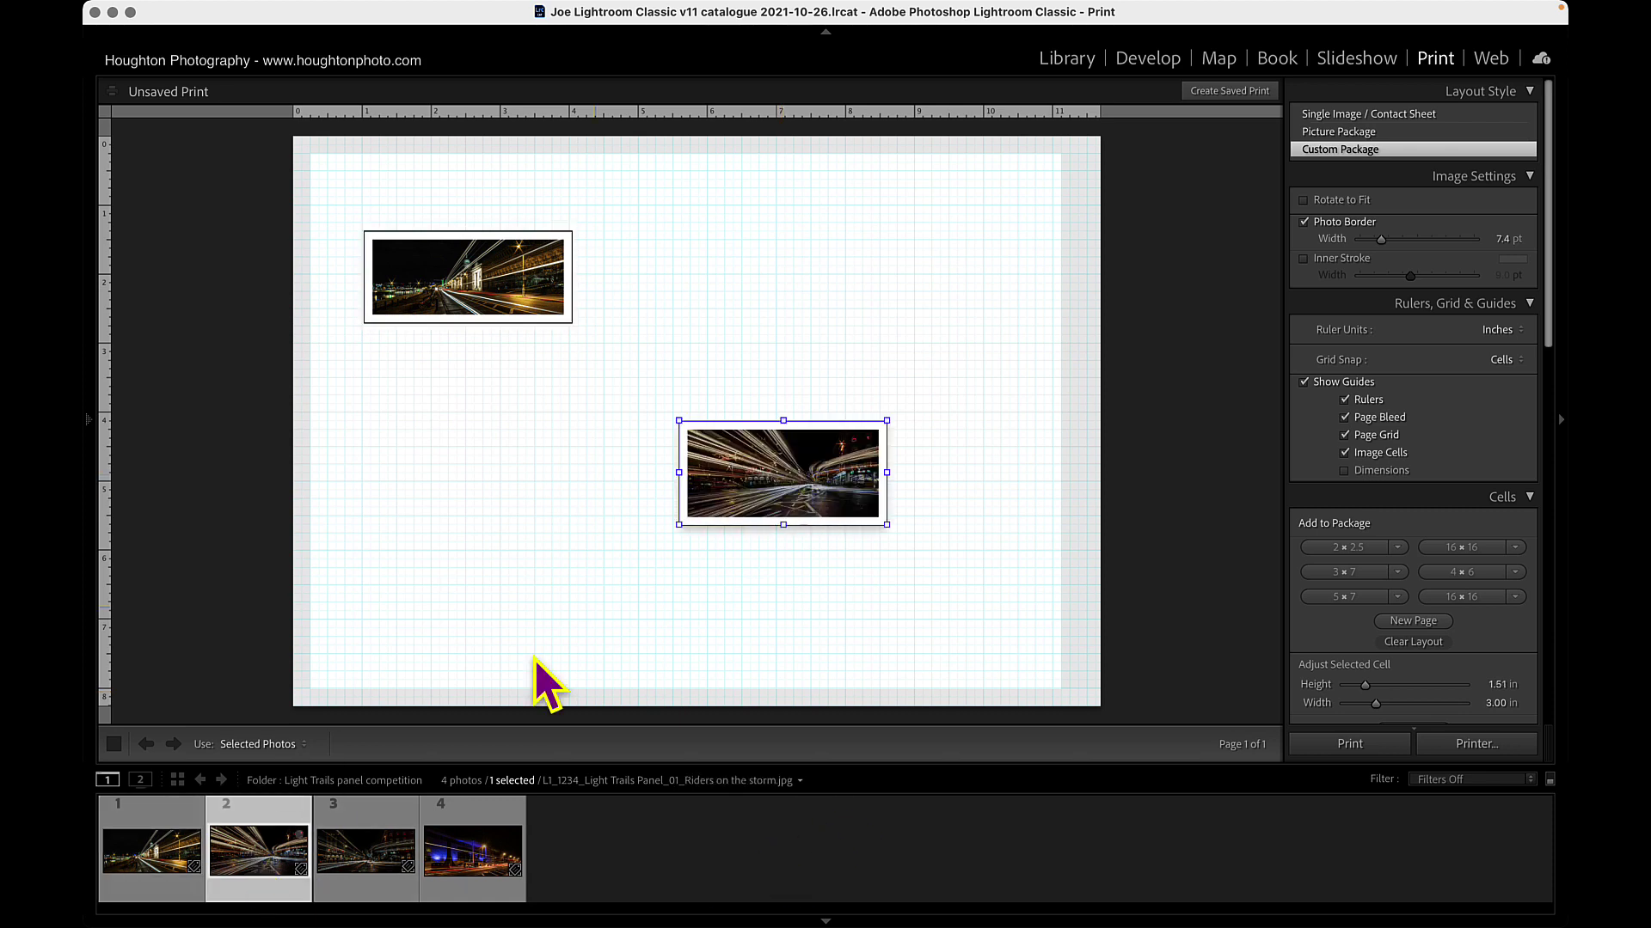
pyautogui.click(344, 852)
pyautogui.moveTo(348, 869); pyautogui.dragTo(430, 542)
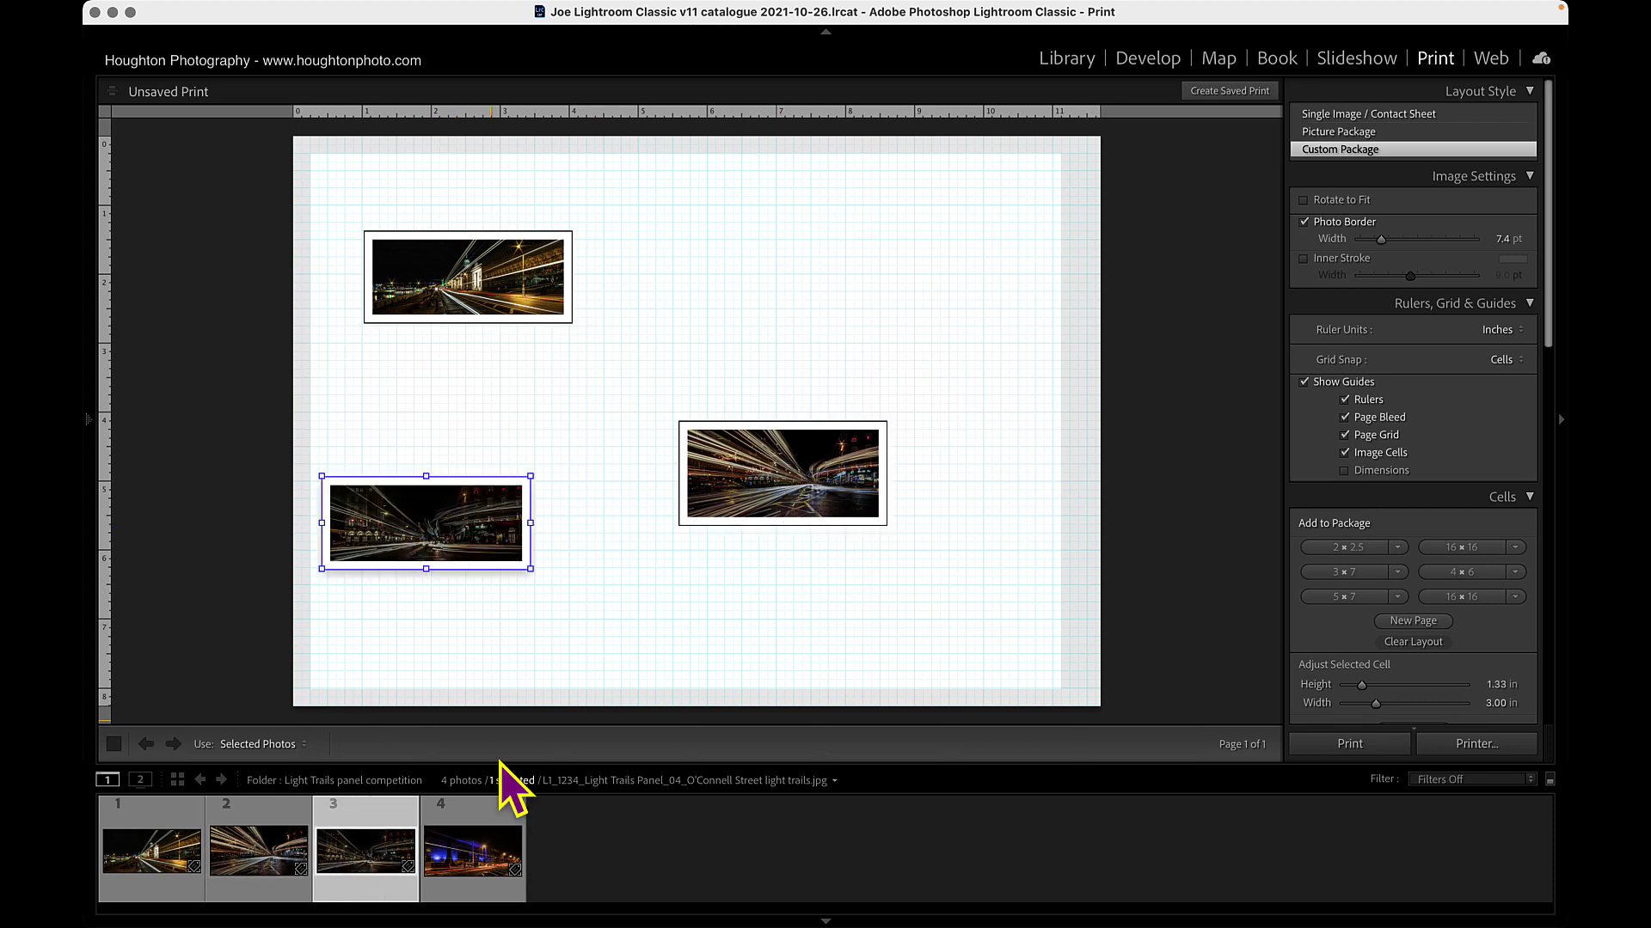
pyautogui.click(497, 873)
pyautogui.moveTo(492, 851); pyautogui.dragTo(894, 282)
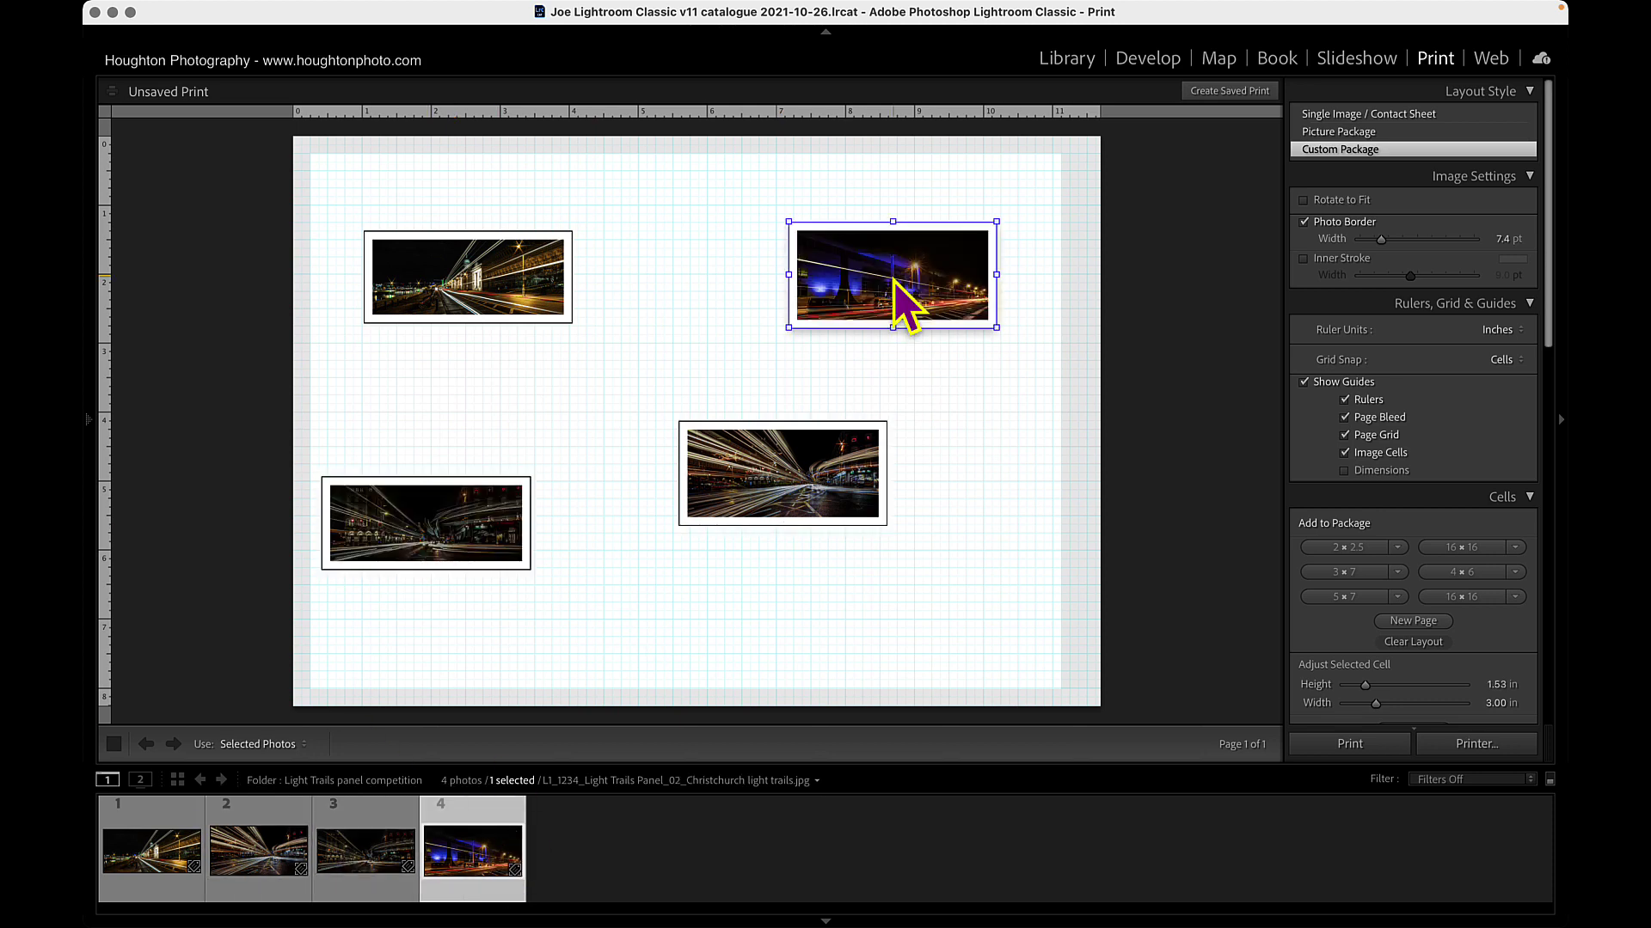
# Enlarge all four photo cells to 4.28 in wide, stacking them in the right column.
pyautogui.moveTo(788, 326); pyautogui.dragTo(732, 355)
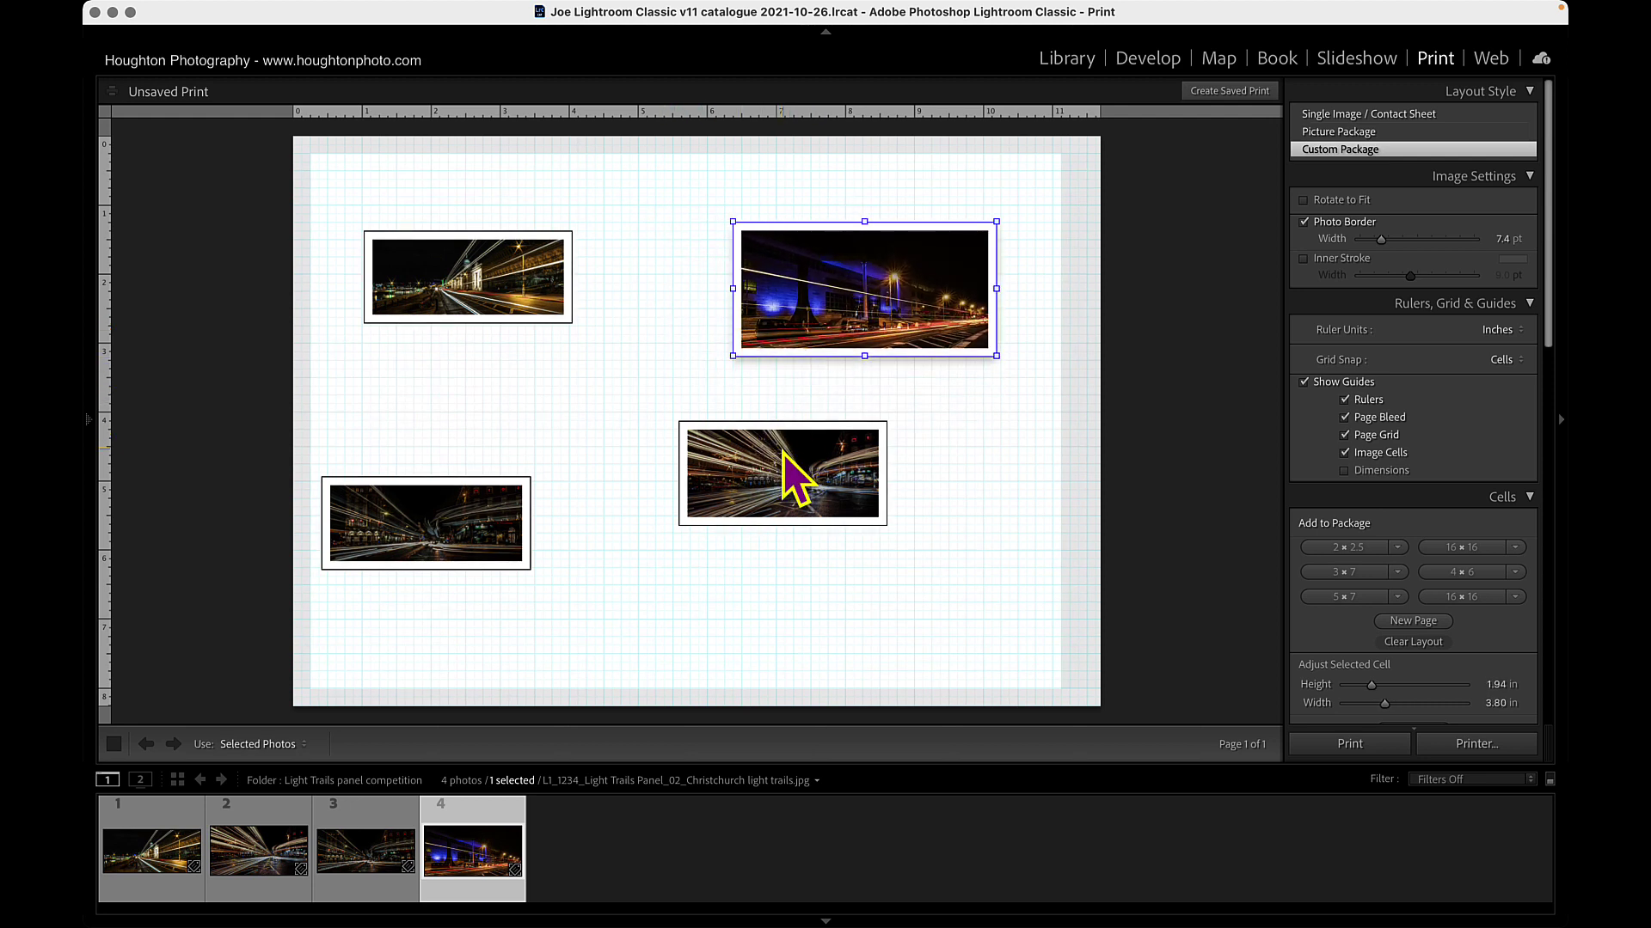
pyautogui.click(795, 481)
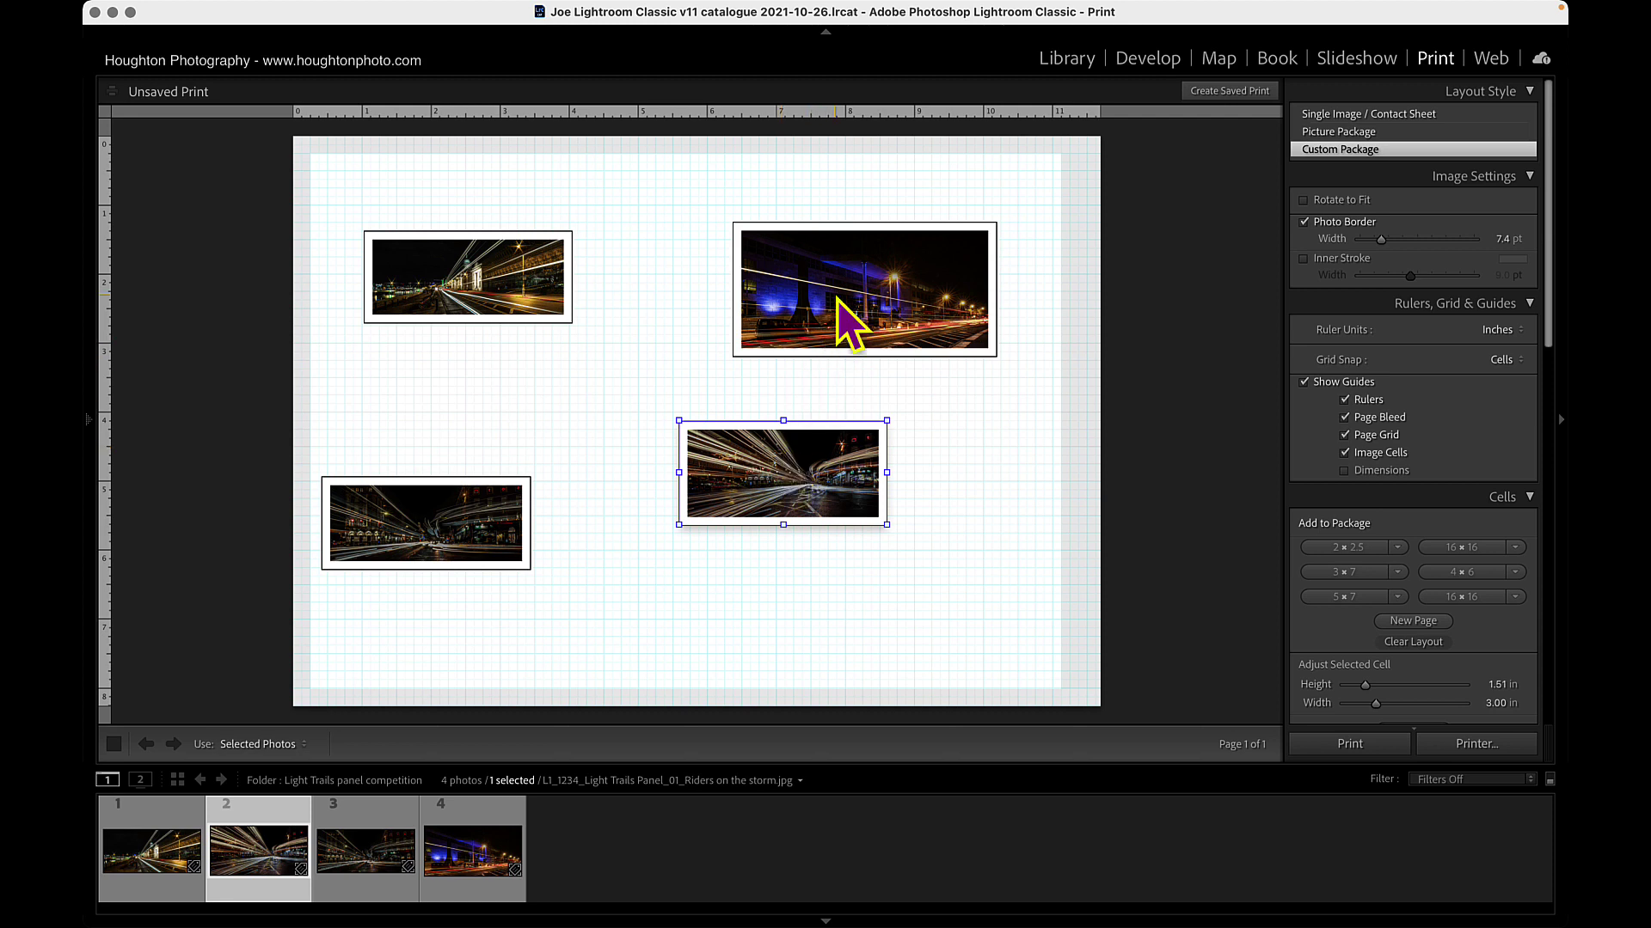
pyautogui.moveTo(840, 317)
pyautogui.mouseDown()
pyautogui.moveTo(864, 263)
pyautogui.moveTo(851, 295)
pyautogui.mouseUp()
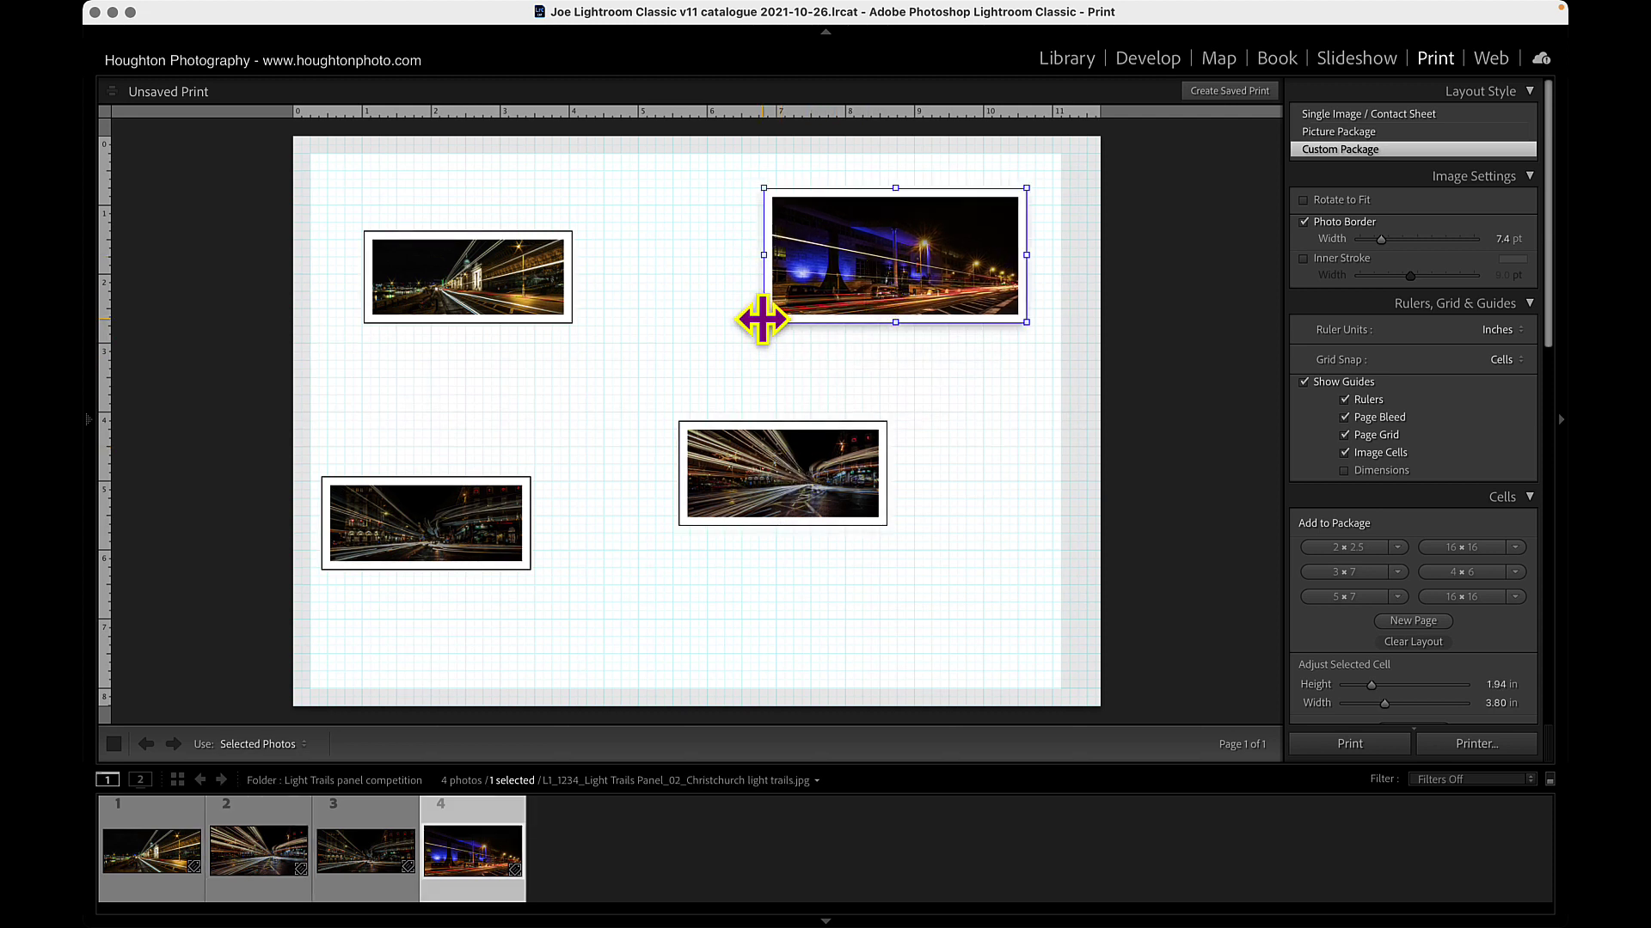
pyautogui.moveTo(761, 319); pyautogui.dragTo(740, 346)
pyautogui.moveTo(765, 470); pyautogui.dragTo(902, 383)
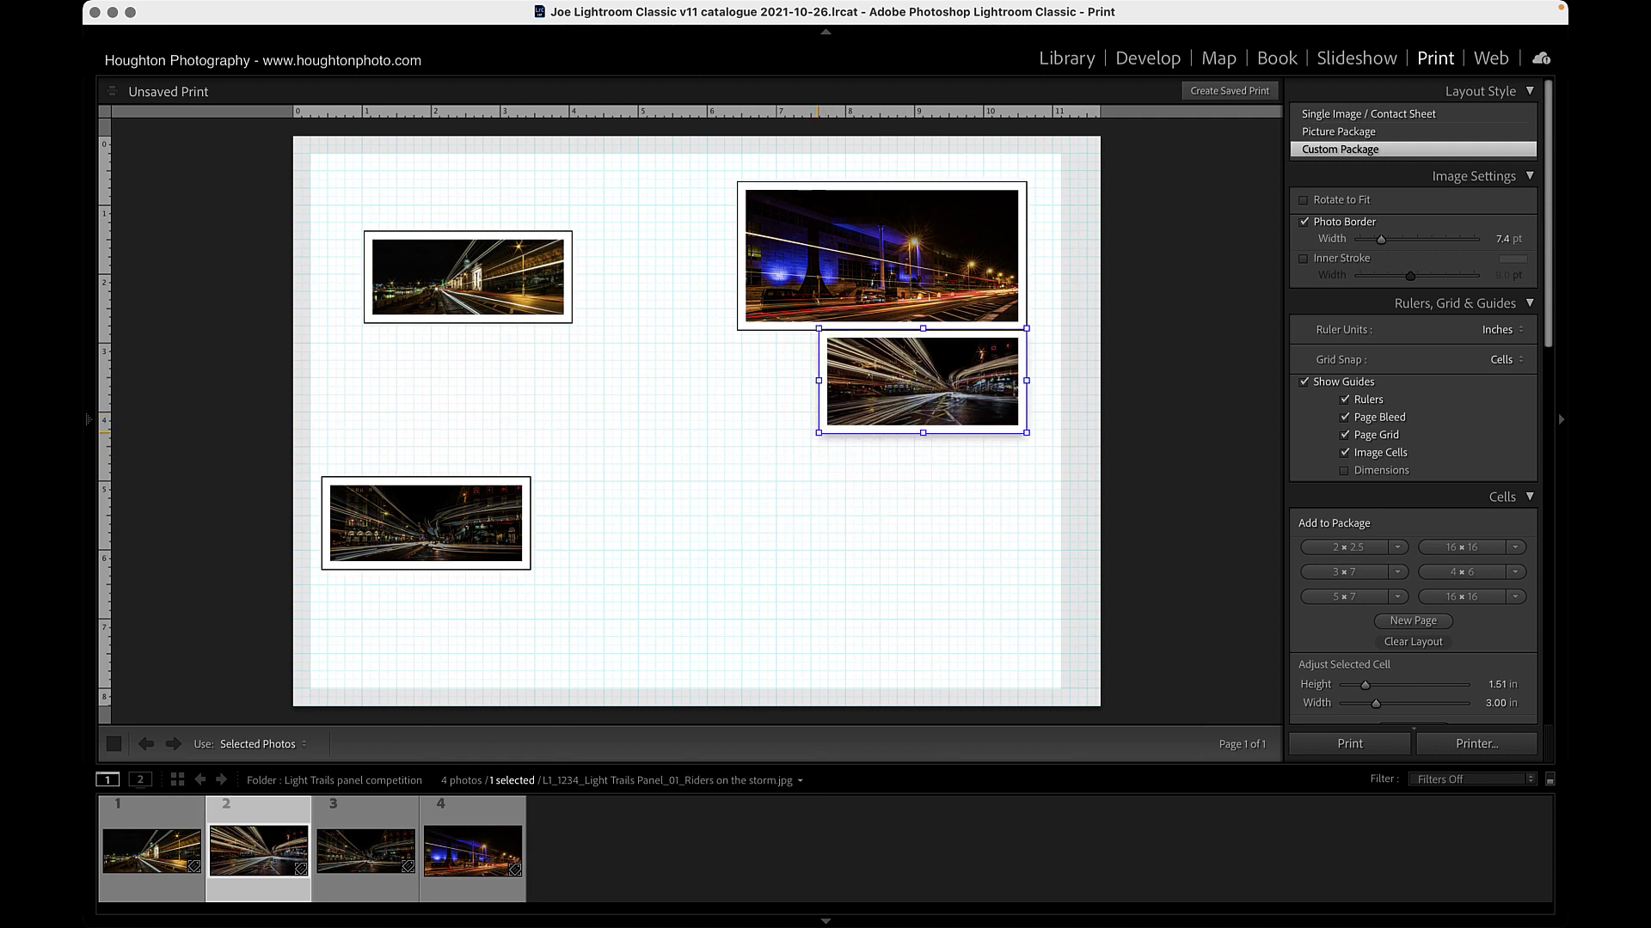
pyautogui.moveTo(818, 434); pyautogui.dragTo(730, 476)
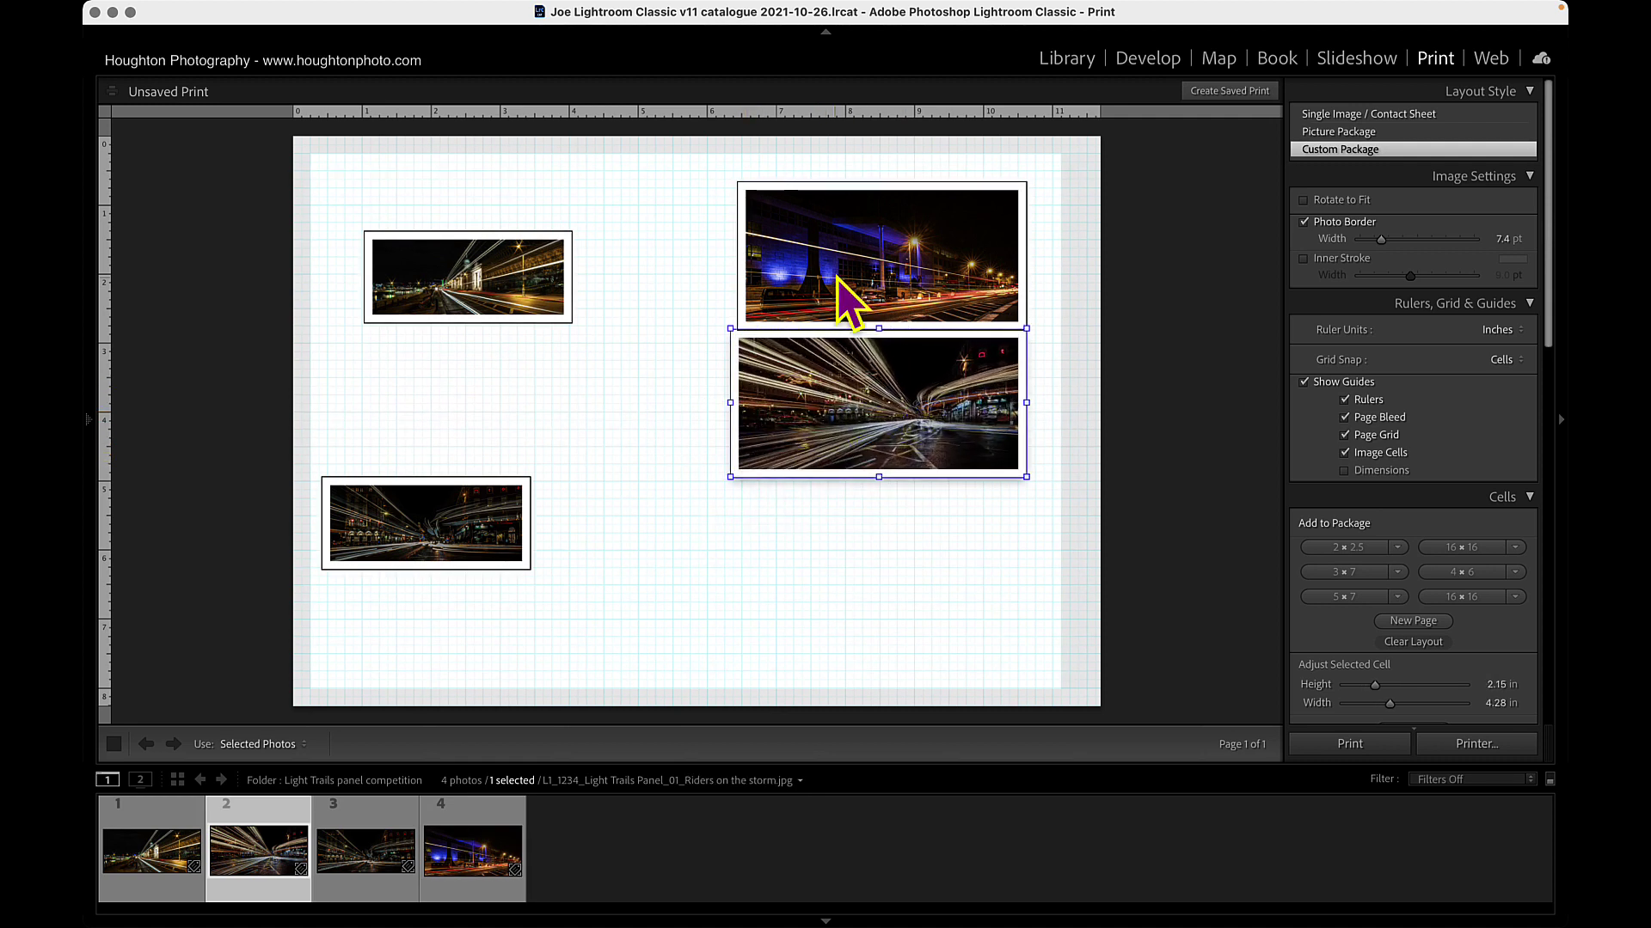
pyautogui.click(774, 266)
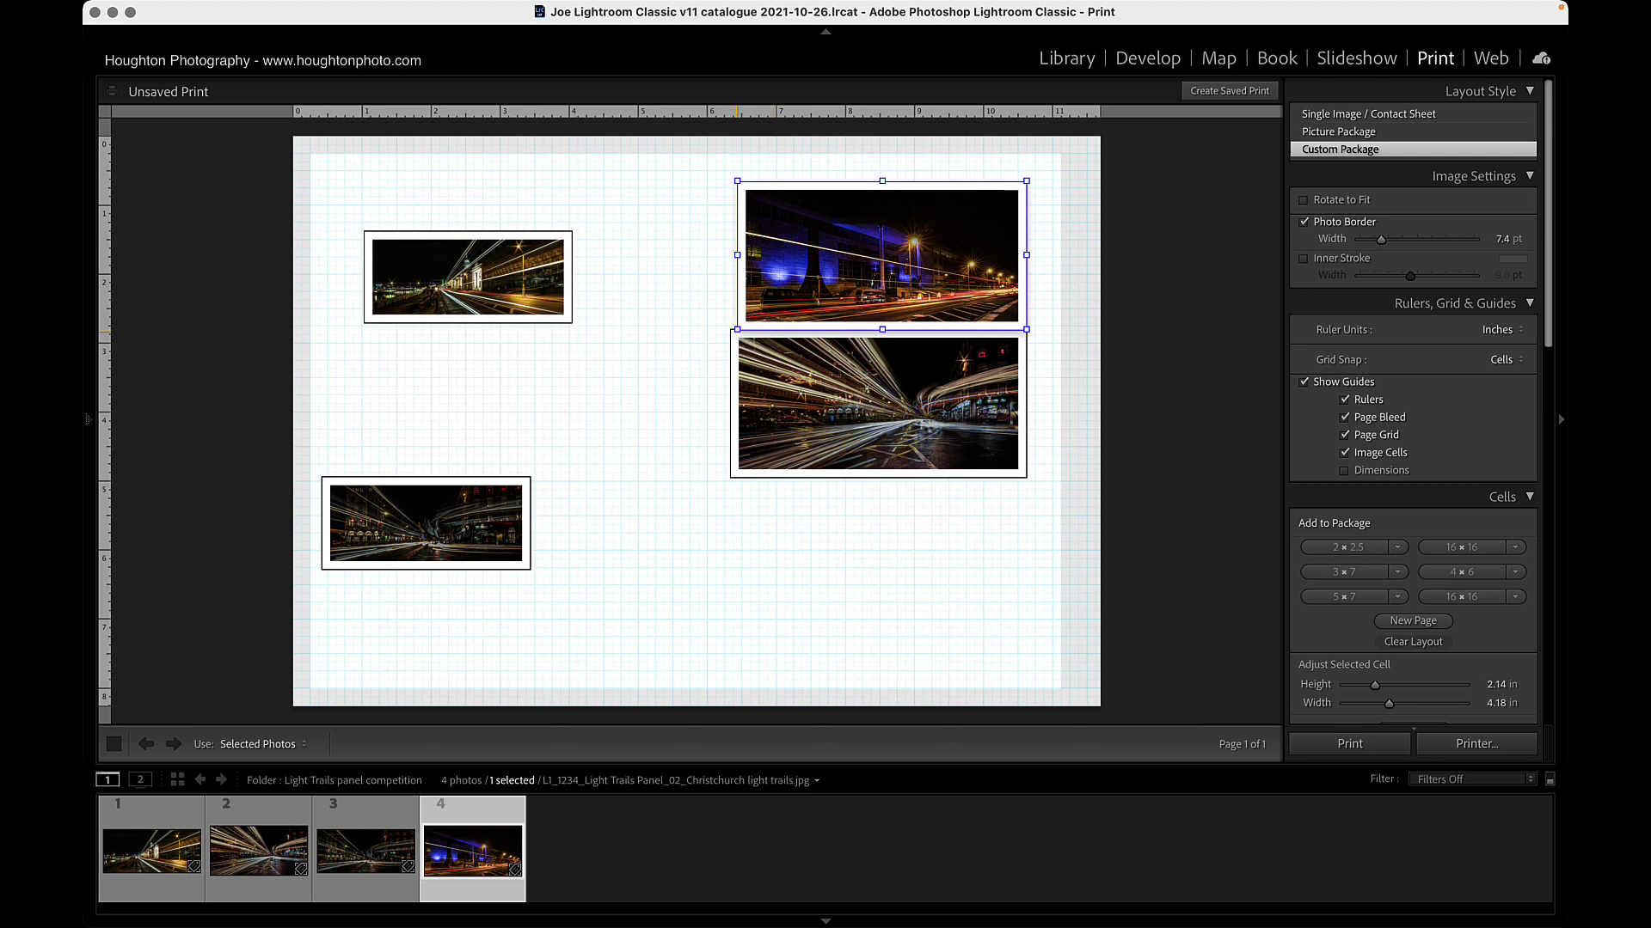
pyautogui.moveTo(737, 330); pyautogui.dragTo(730, 334)
pyautogui.moveTo(515, 526); pyautogui.dragTo(1019, 472)
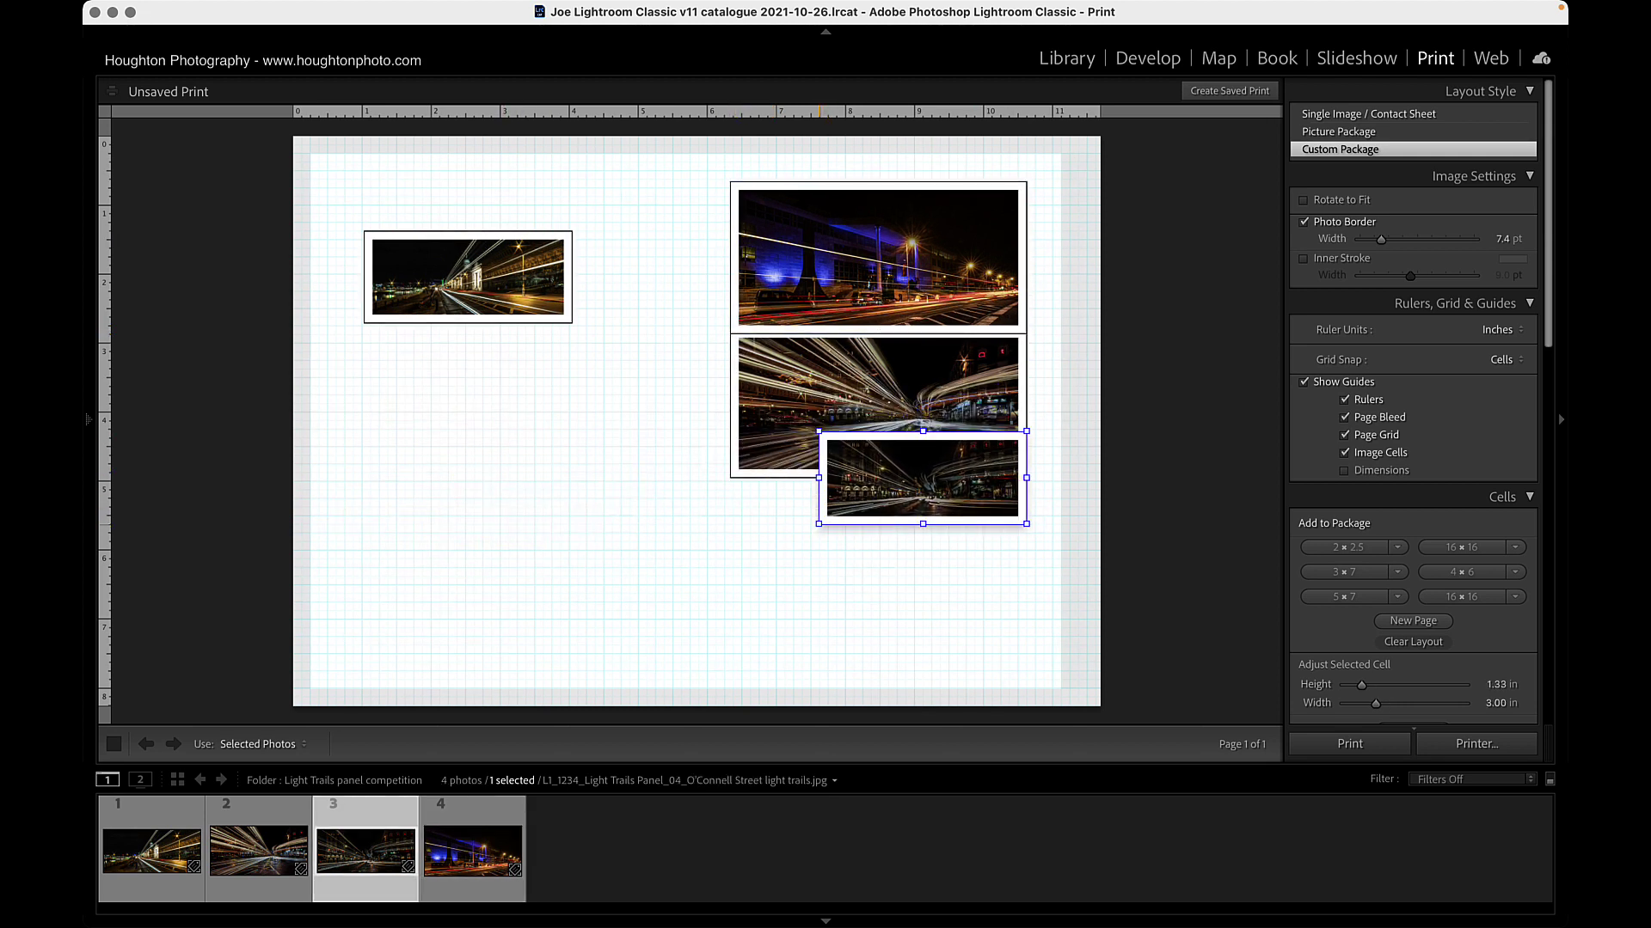
pyautogui.moveTo(819, 523); pyautogui.dragTo(730, 563)
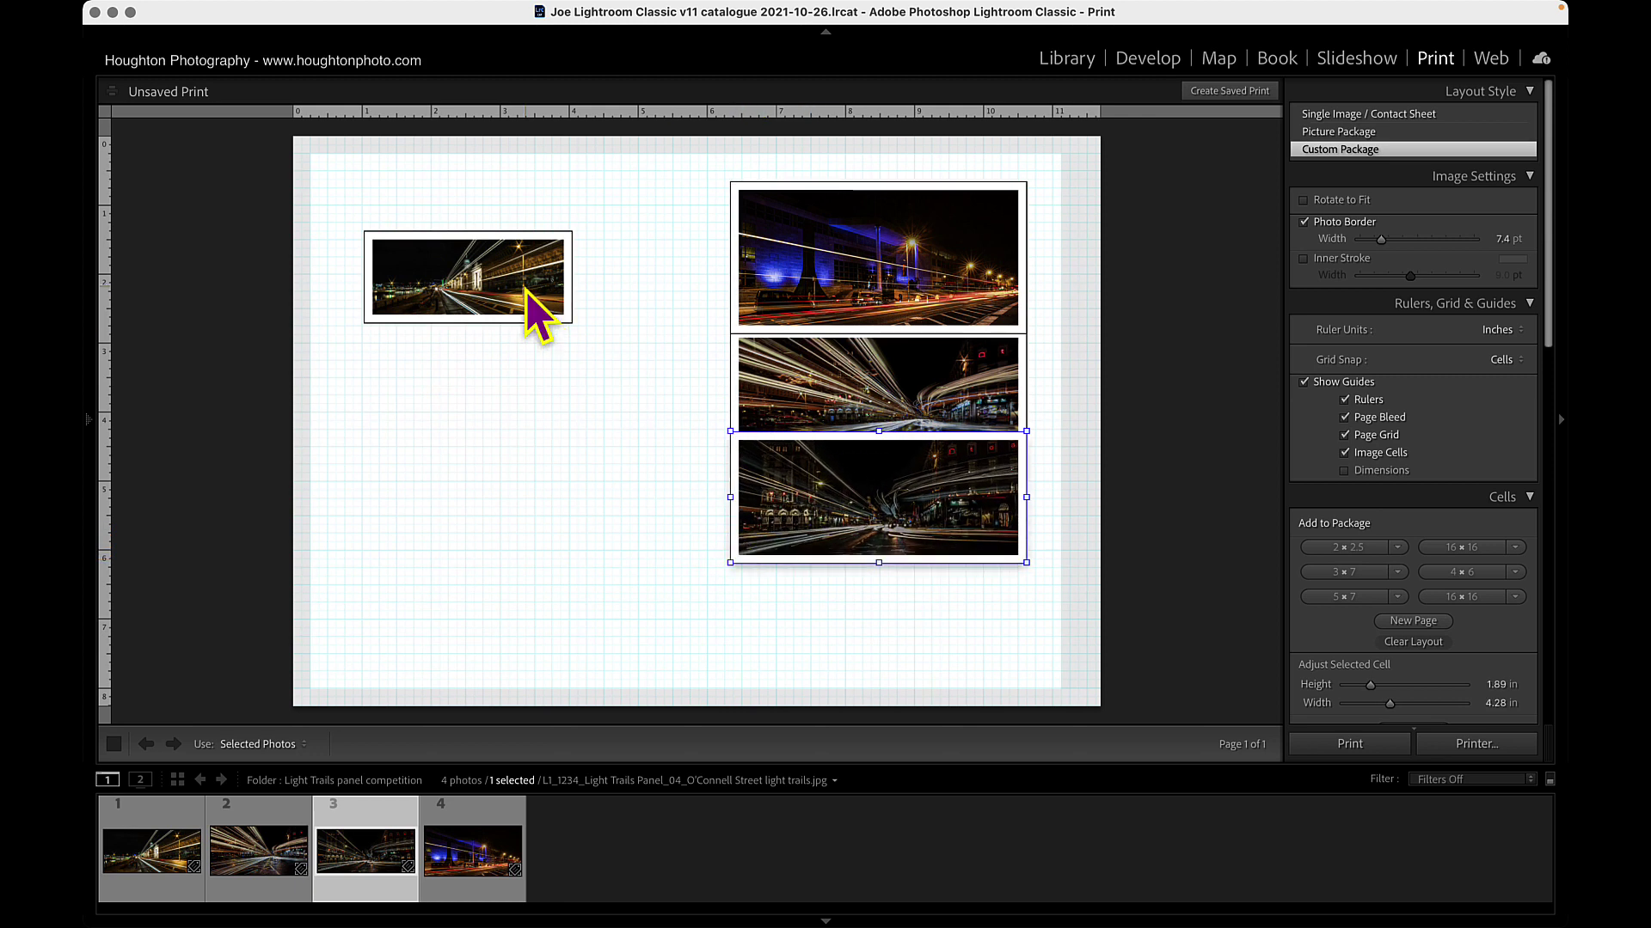
pyautogui.moveTo(533, 309); pyautogui.dragTo(980, 547)
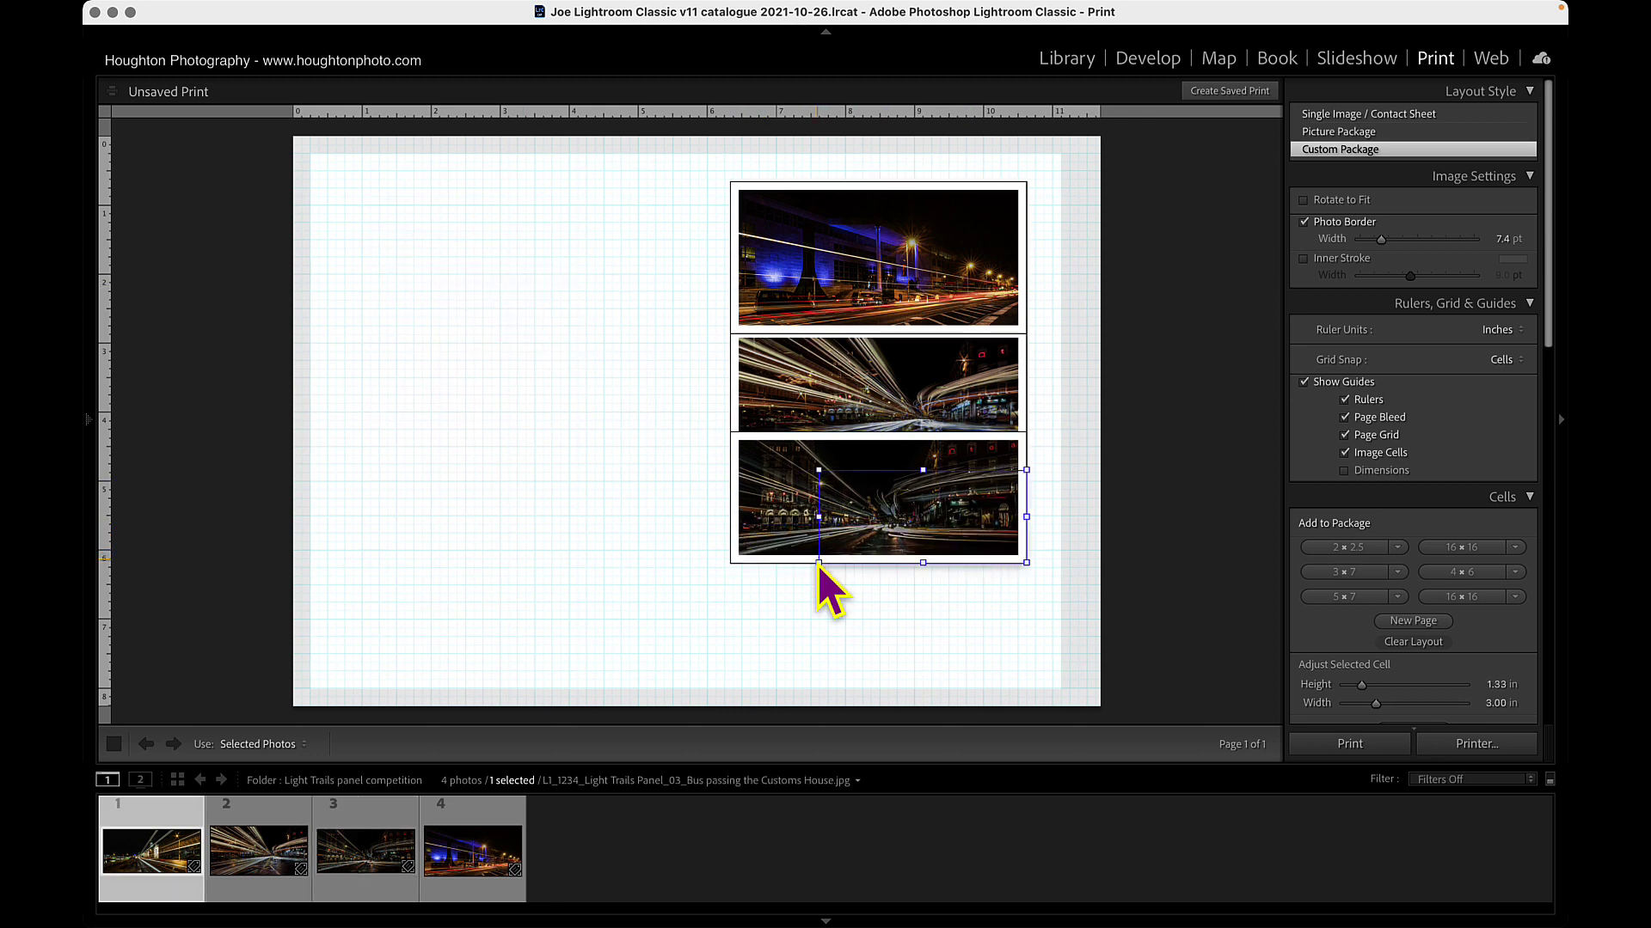
pyautogui.moveTo(819, 564); pyautogui.dragTo(737, 597)
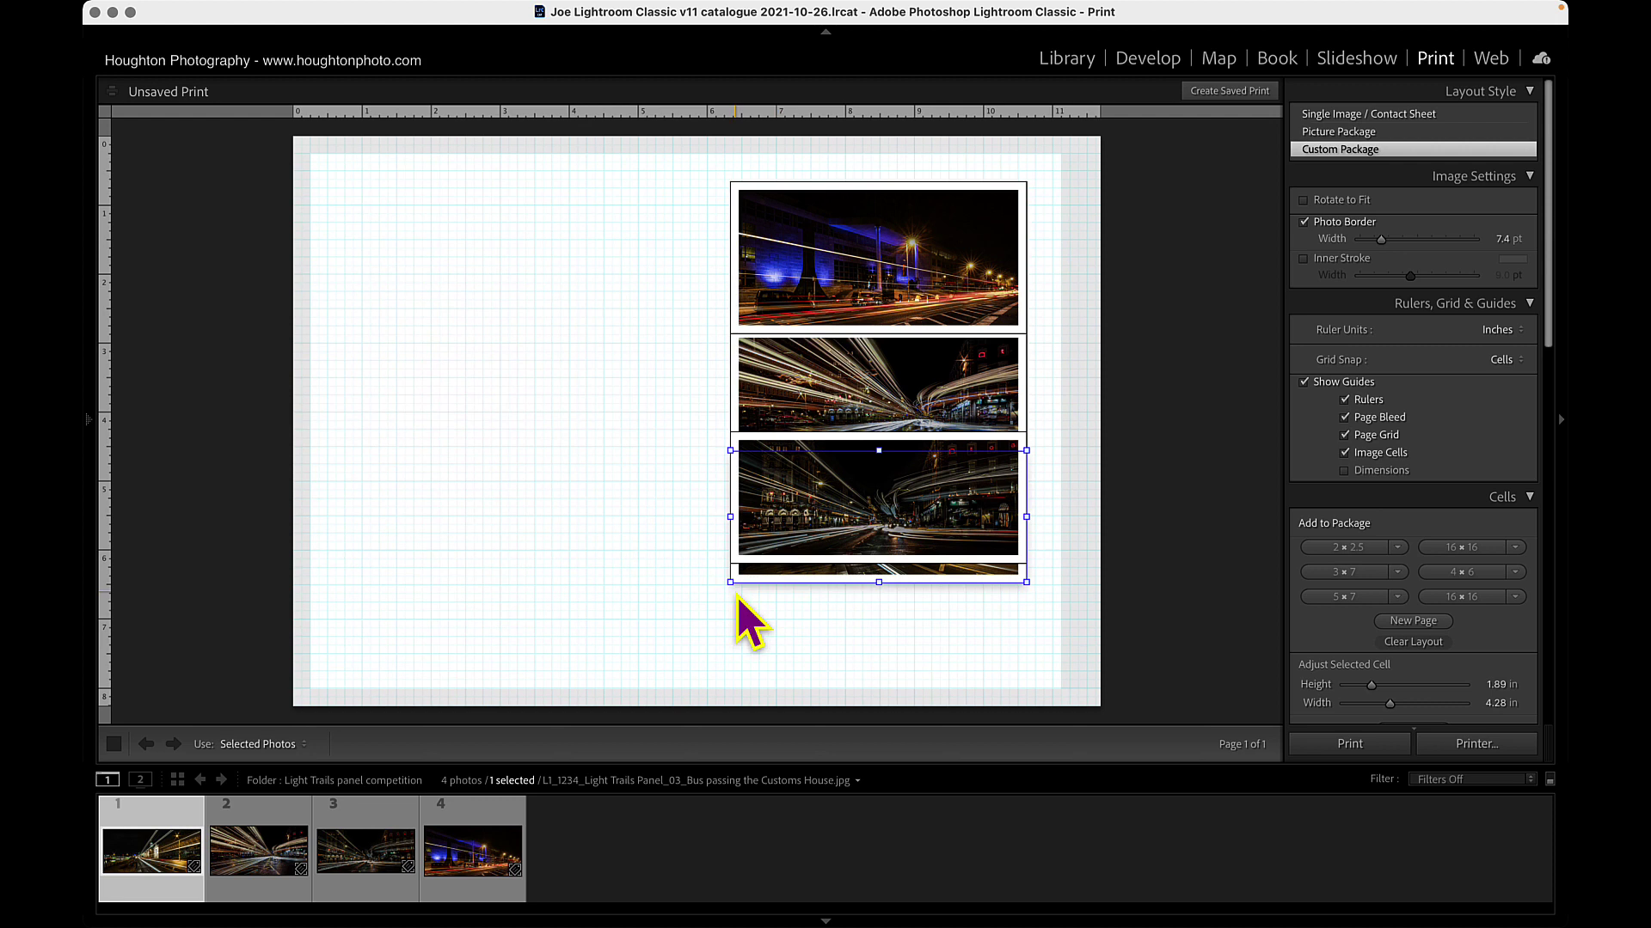
# Arrange the photos into two aligned rows of two, Riders on the storm top left.
pyautogui.moveTo(893, 559); pyautogui.dragTo(565, 664)
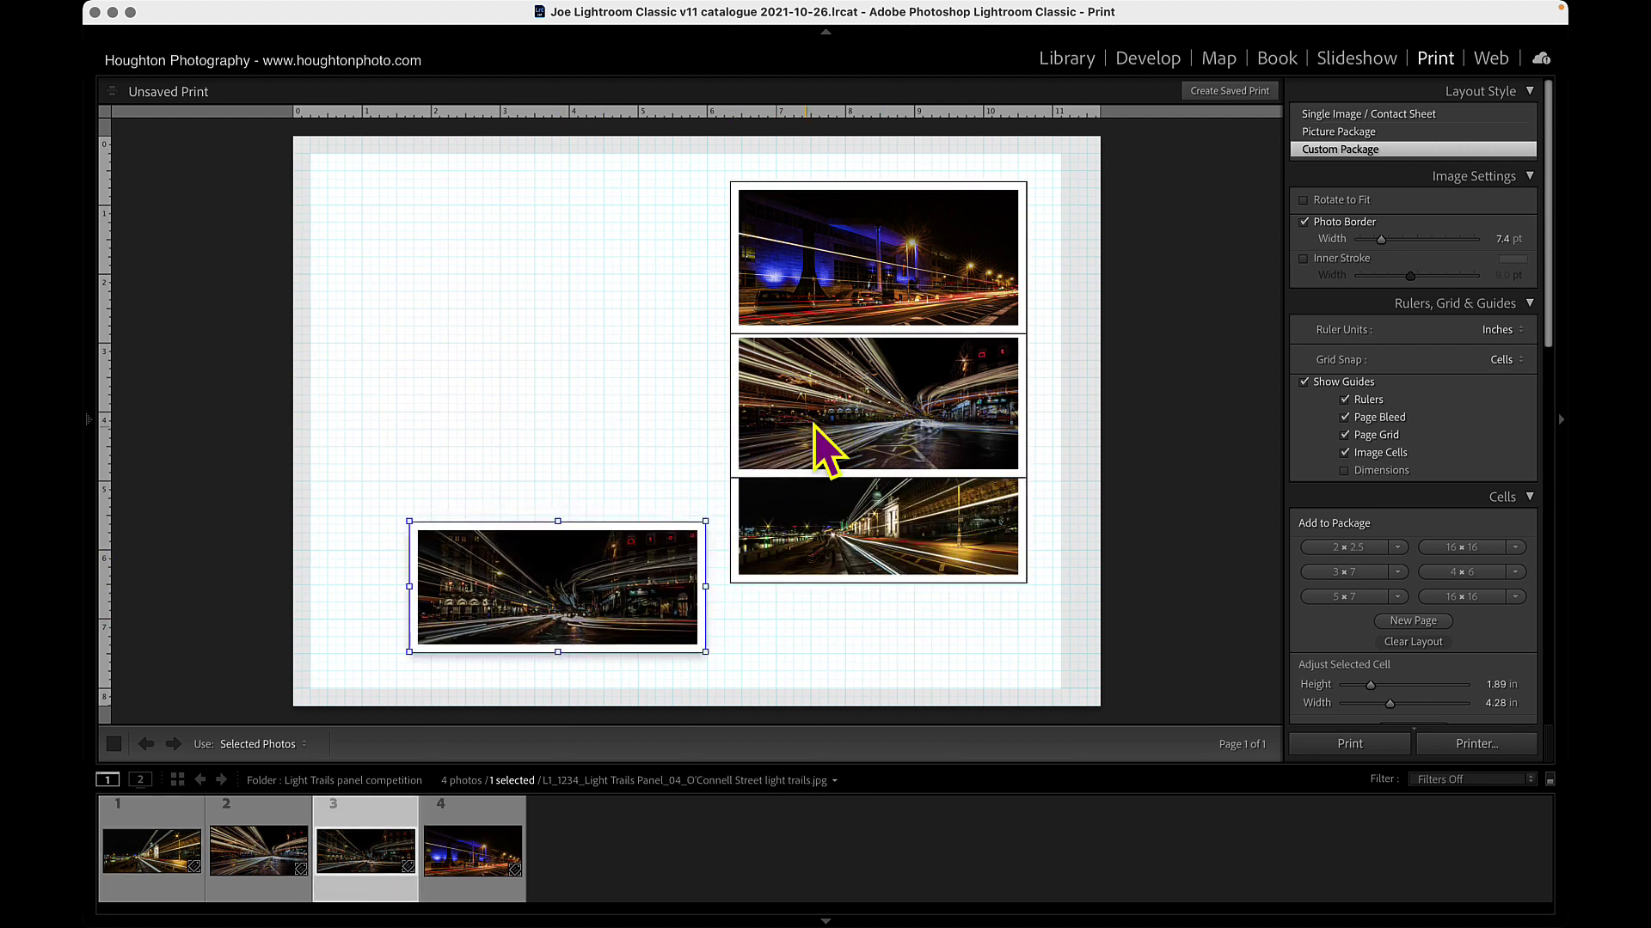
pyautogui.moveTo(815, 427); pyautogui.dragTo(495, 312)
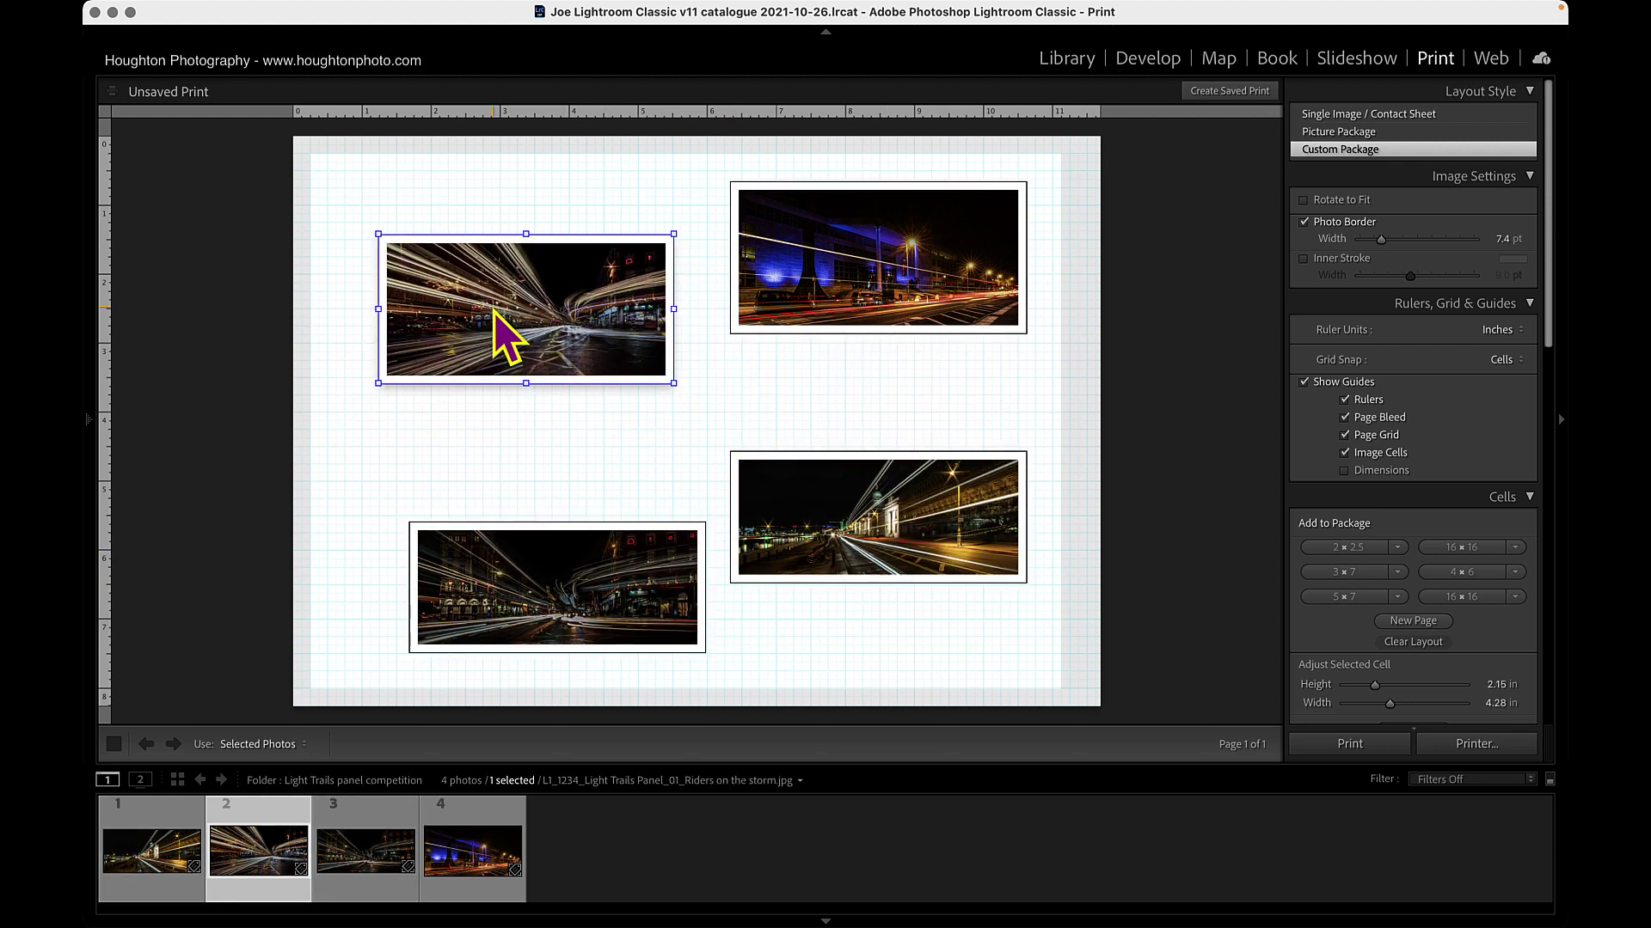
pyautogui.moveTo(792, 520); pyautogui.dragTo(435, 560)
pyautogui.moveTo(522, 634); pyautogui.dragTo(882, 559)
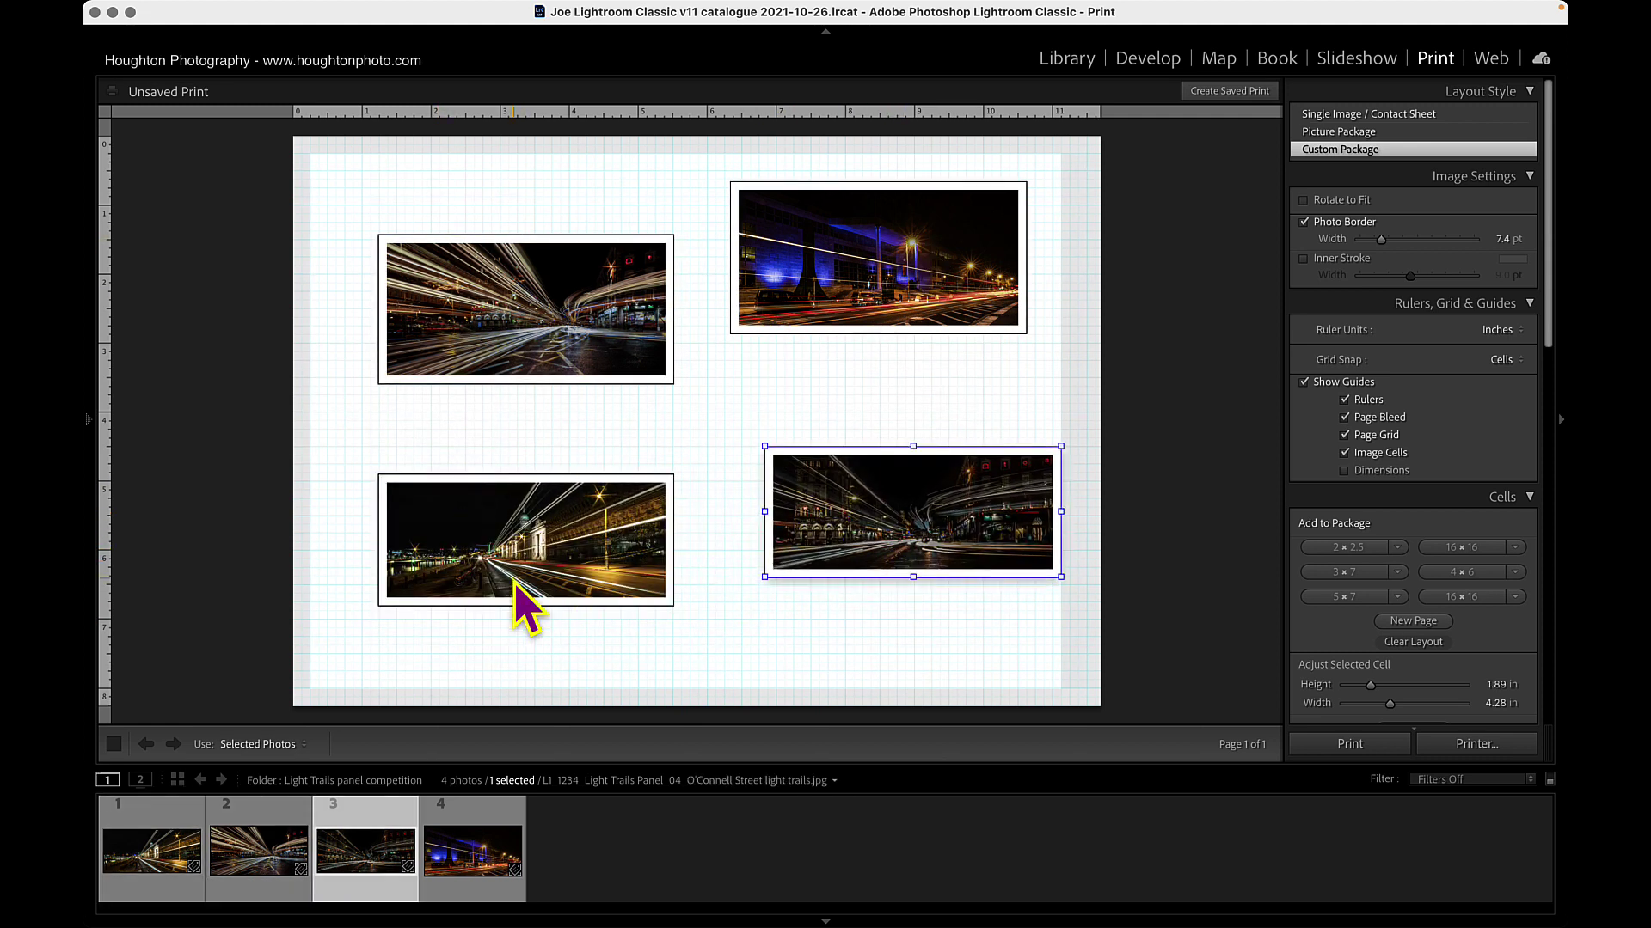
pyautogui.moveTo(512, 582)
pyautogui.mouseDown()
pyautogui.moveTo(487, 600)
pyautogui.moveTo(502, 595)
pyautogui.mouseUp()
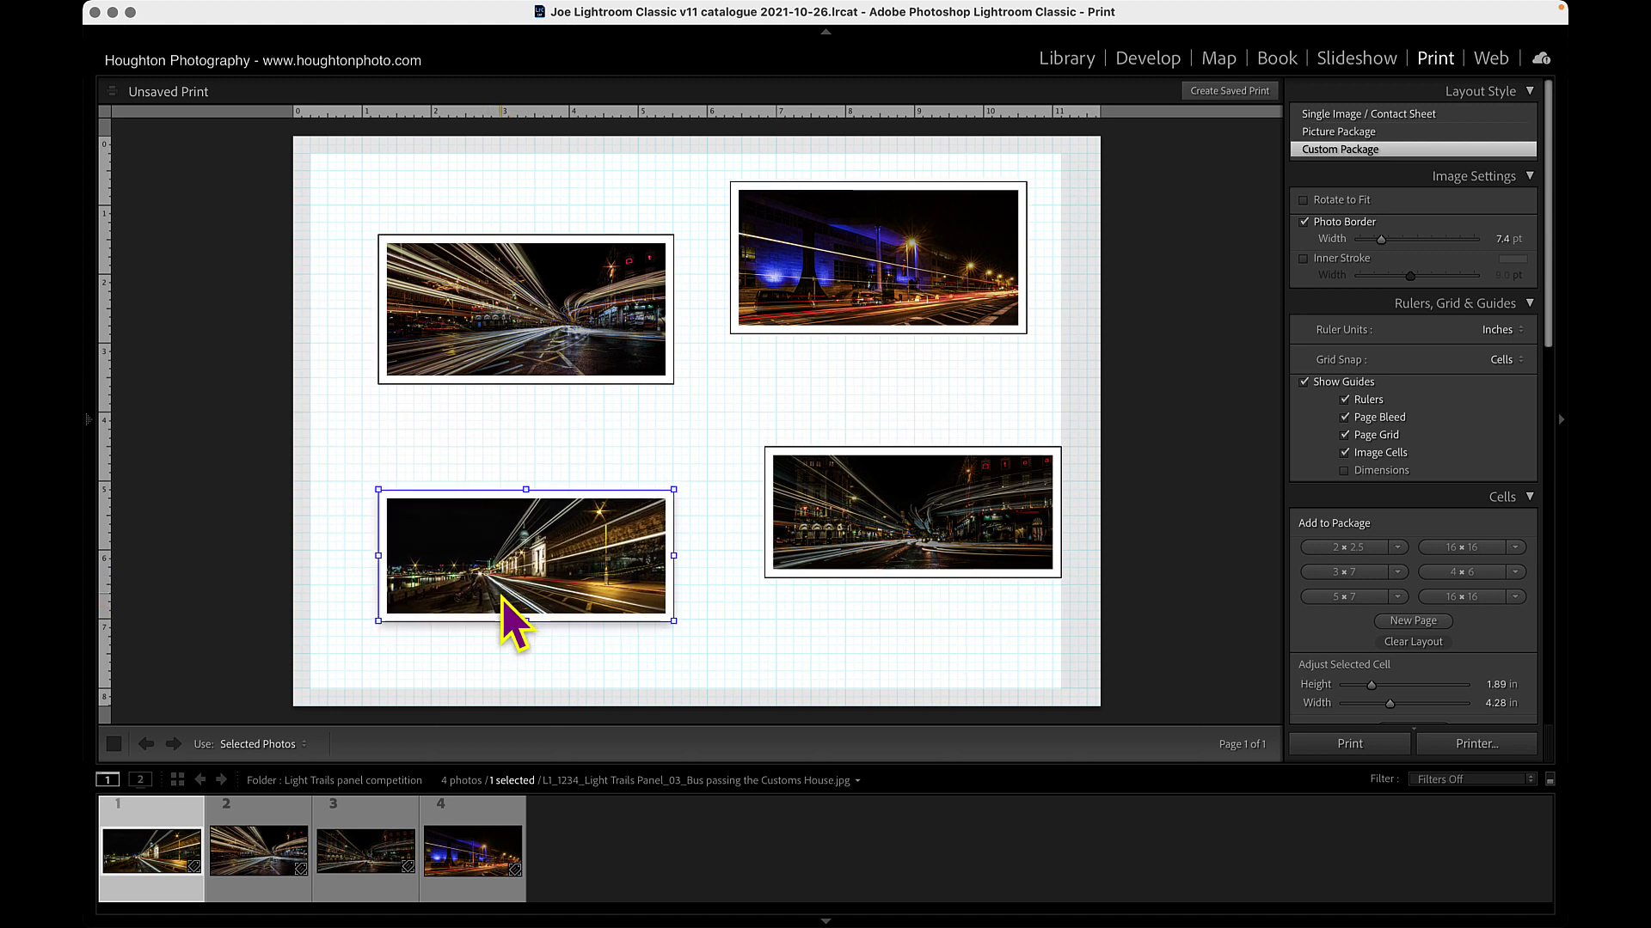
pyautogui.moveTo(842, 528); pyautogui.dragTo(827, 556)
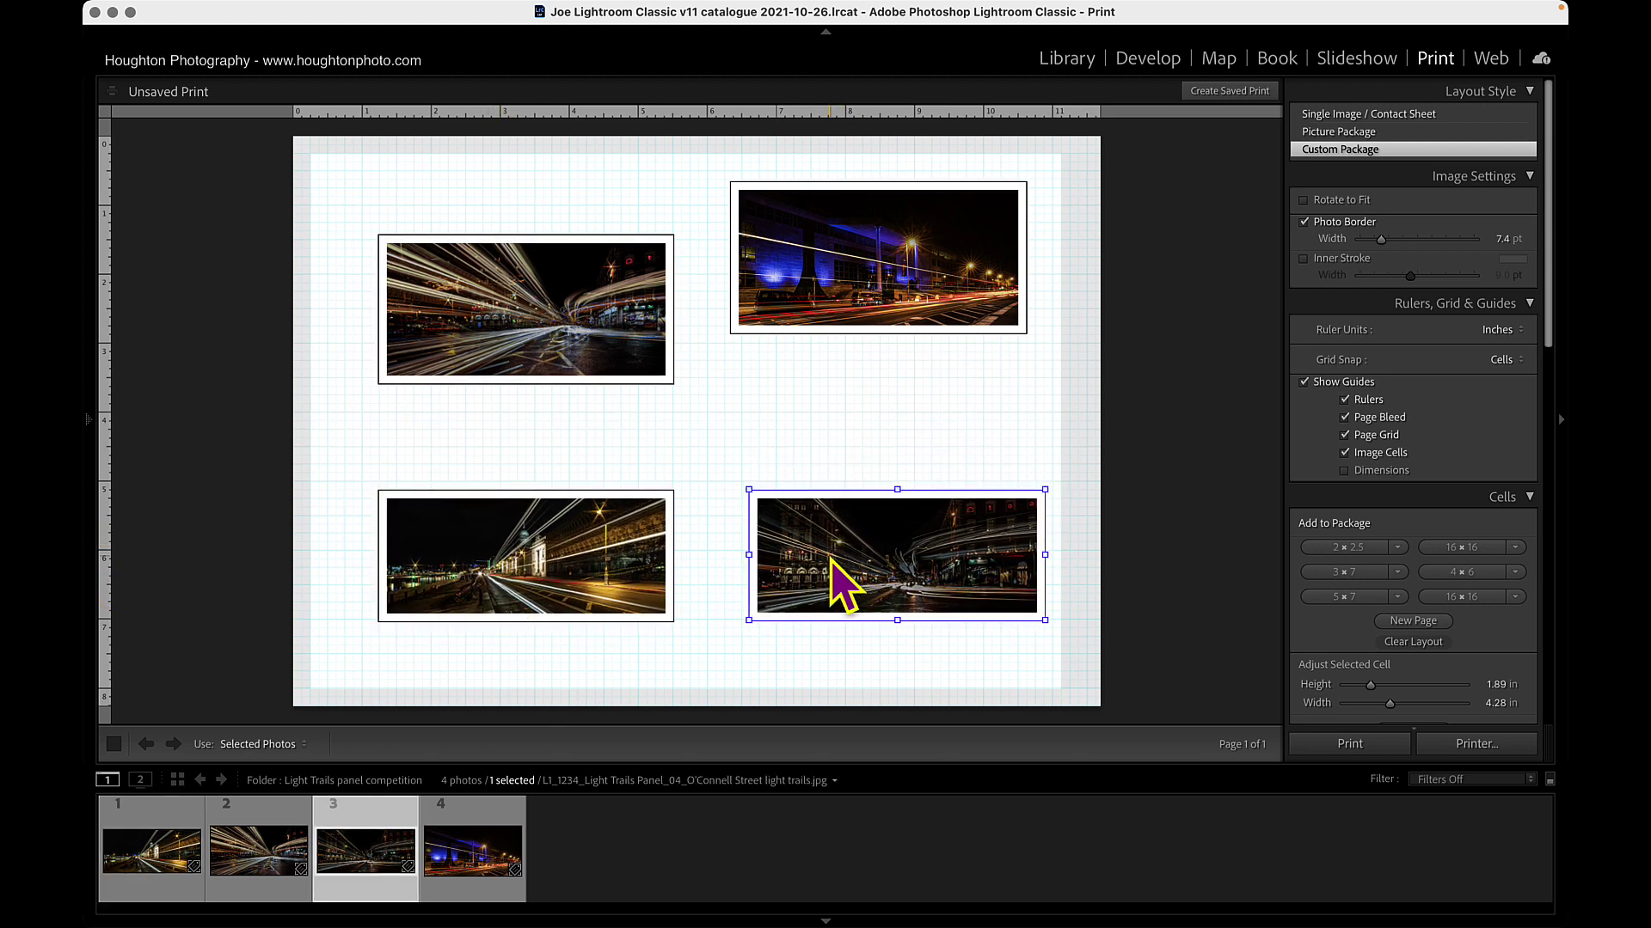
pyautogui.moveTo(569, 320); pyautogui.dragTo(568, 357)
pyautogui.moveTo(870, 272); pyautogui.dragTo(867, 359)
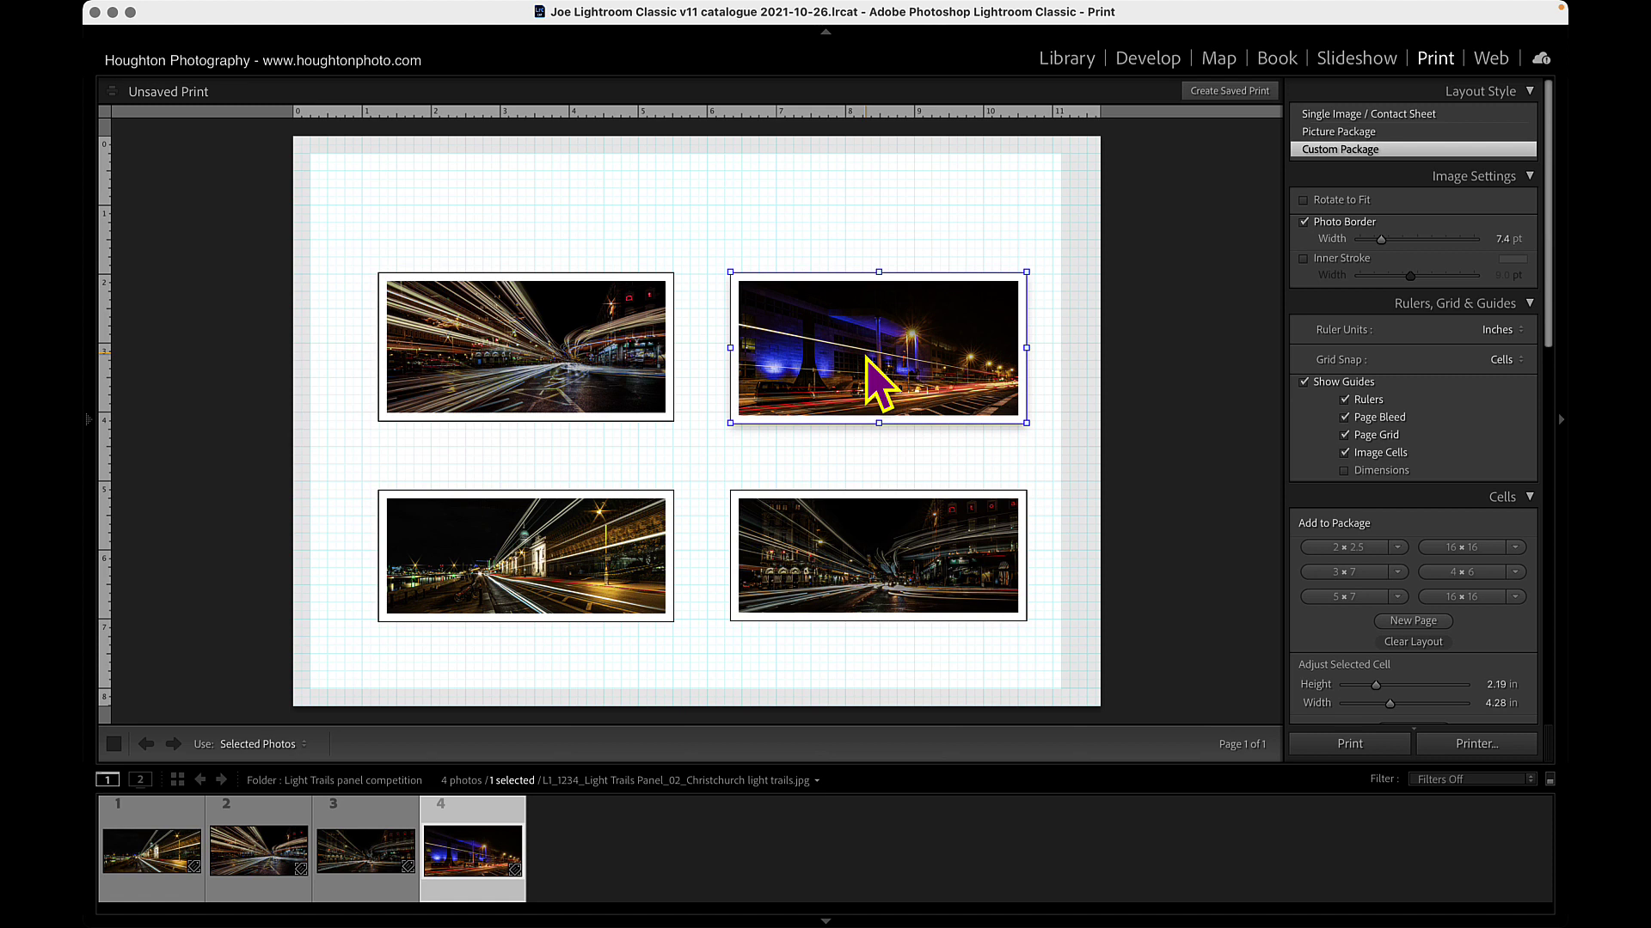
# Try wider white Photo Borders and a thinner grey Inner Stroke on the photos.
pyautogui.click(876, 219)
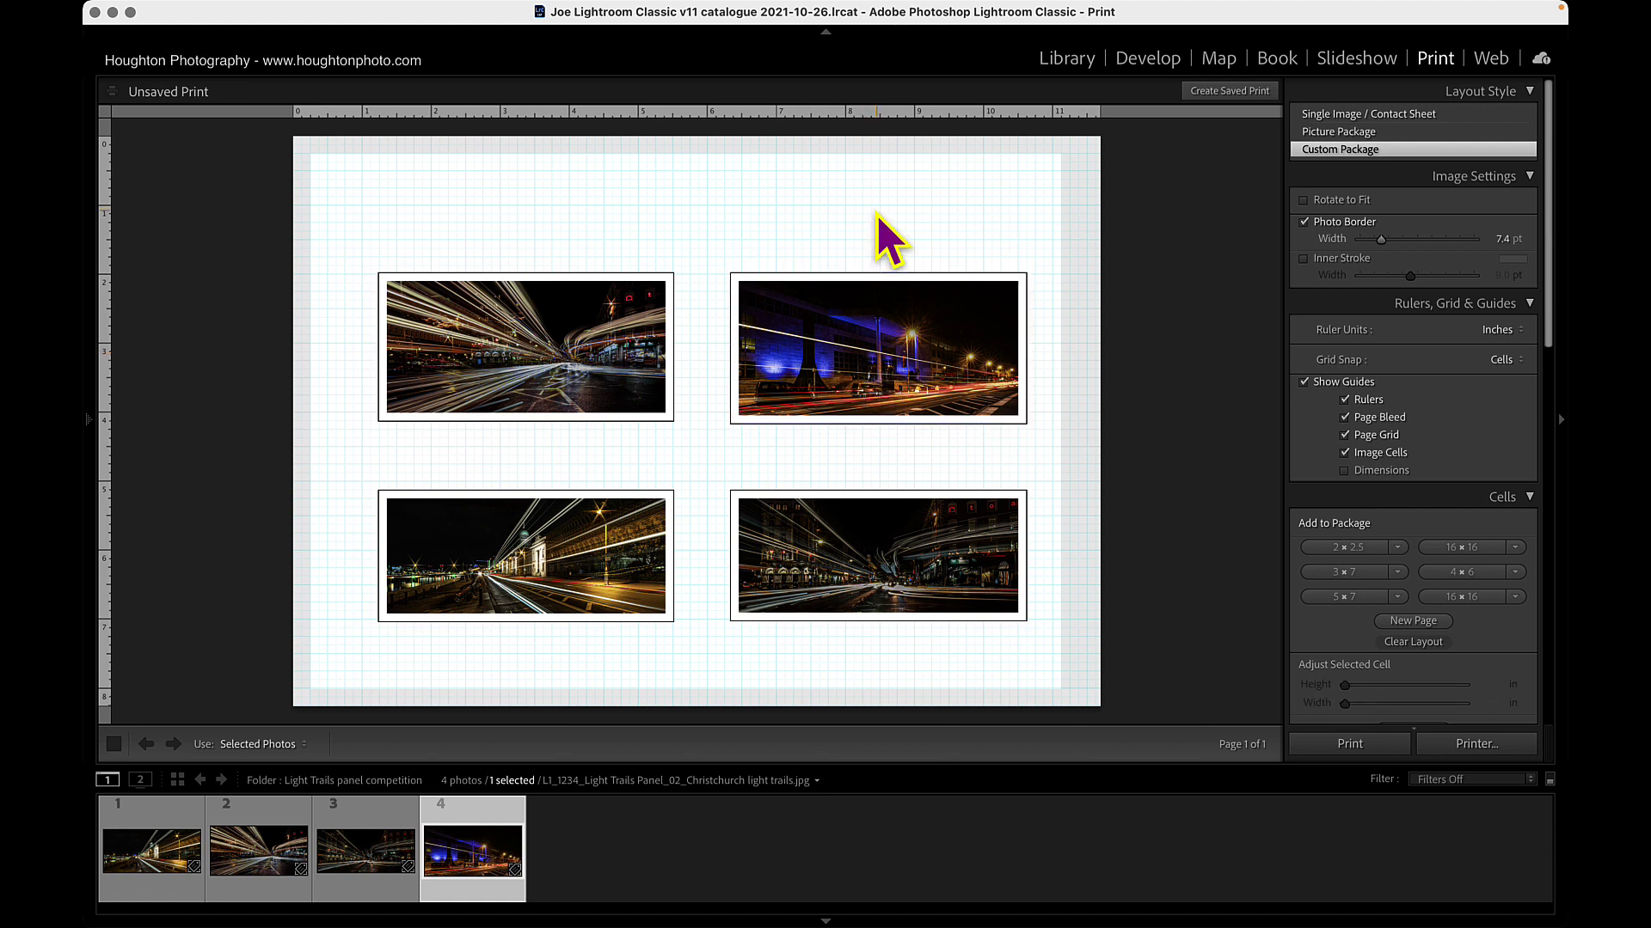
pyautogui.click(913, 372)
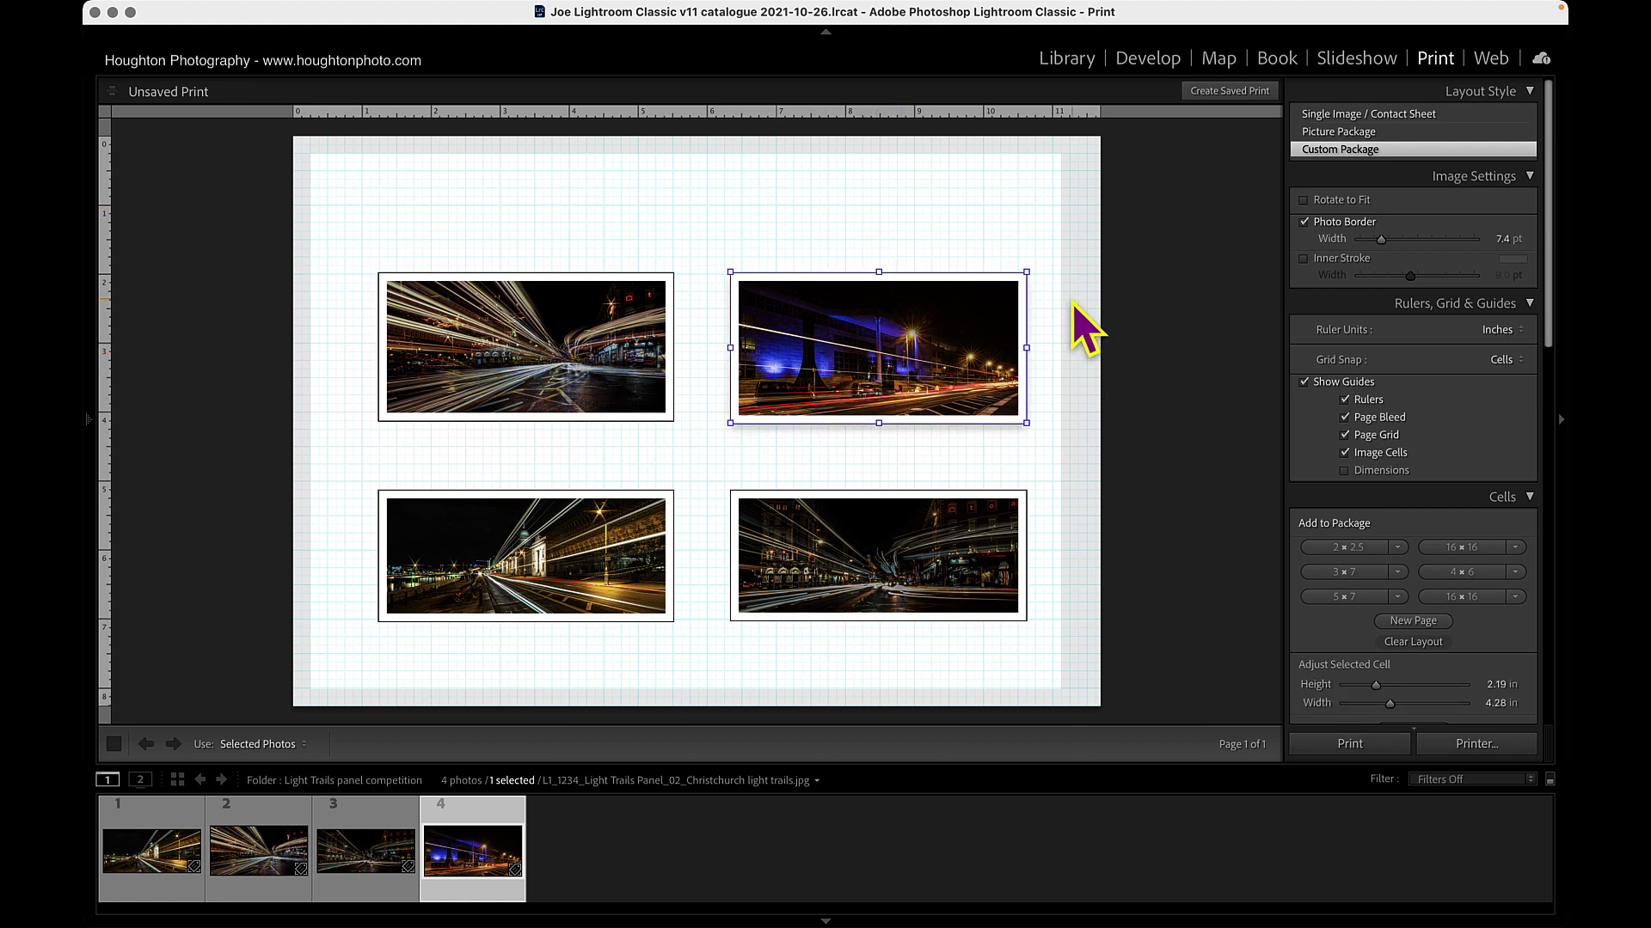
pyautogui.click(1303, 223)
pyautogui.click(1304, 223)
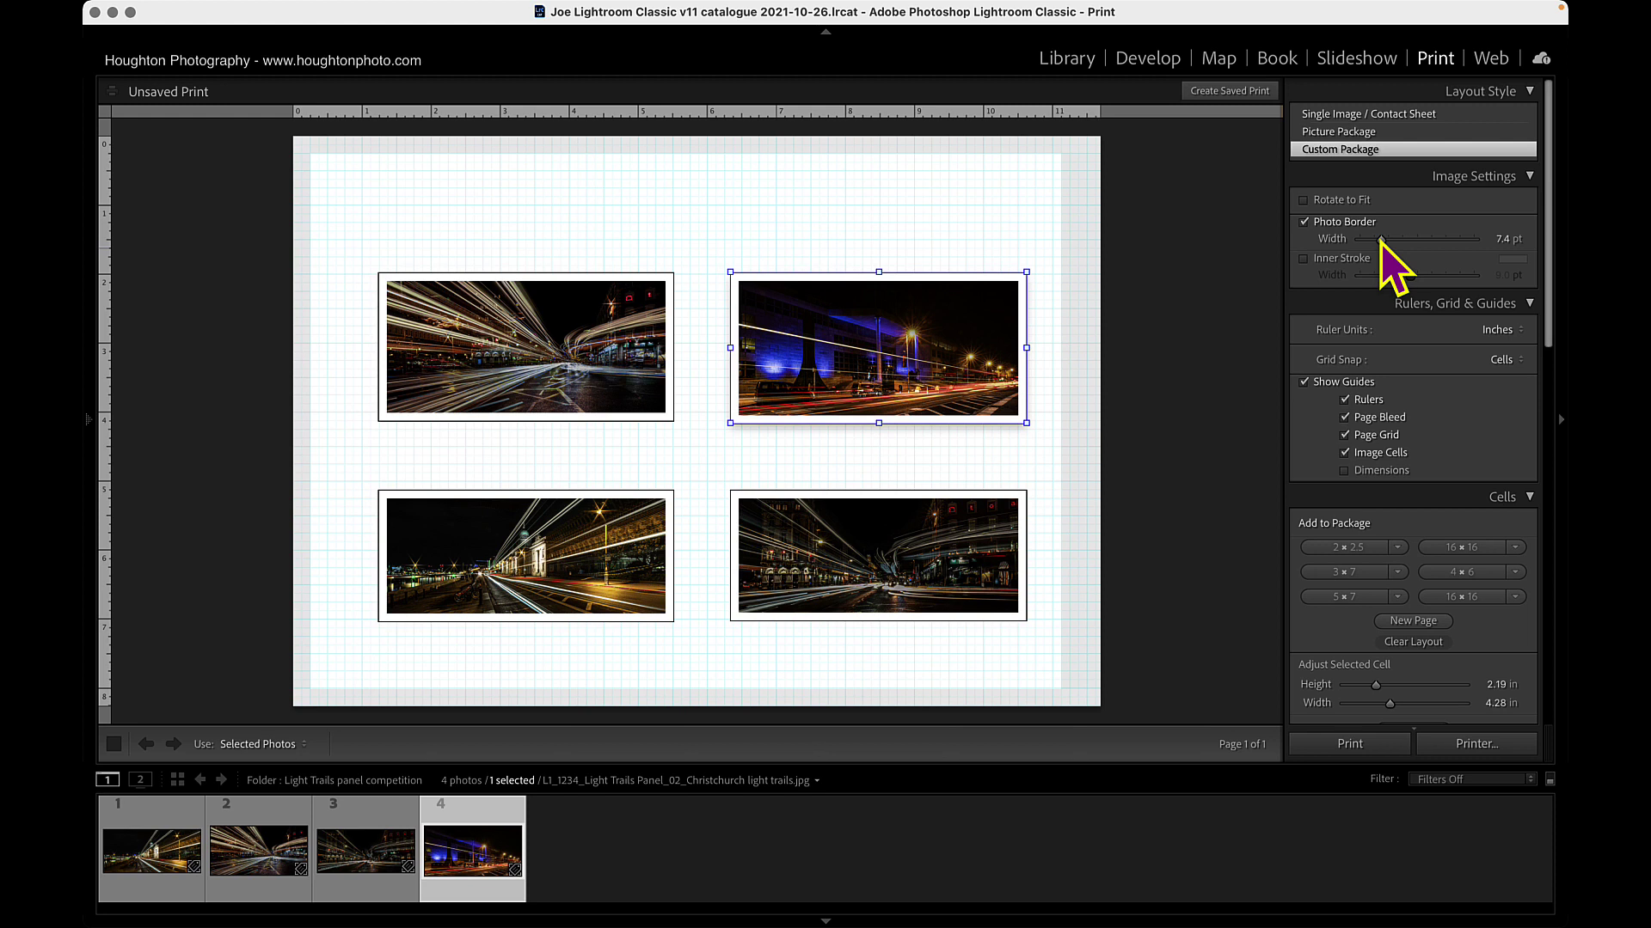
pyautogui.moveTo(1381, 240); pyautogui.dragTo(1444, 240)
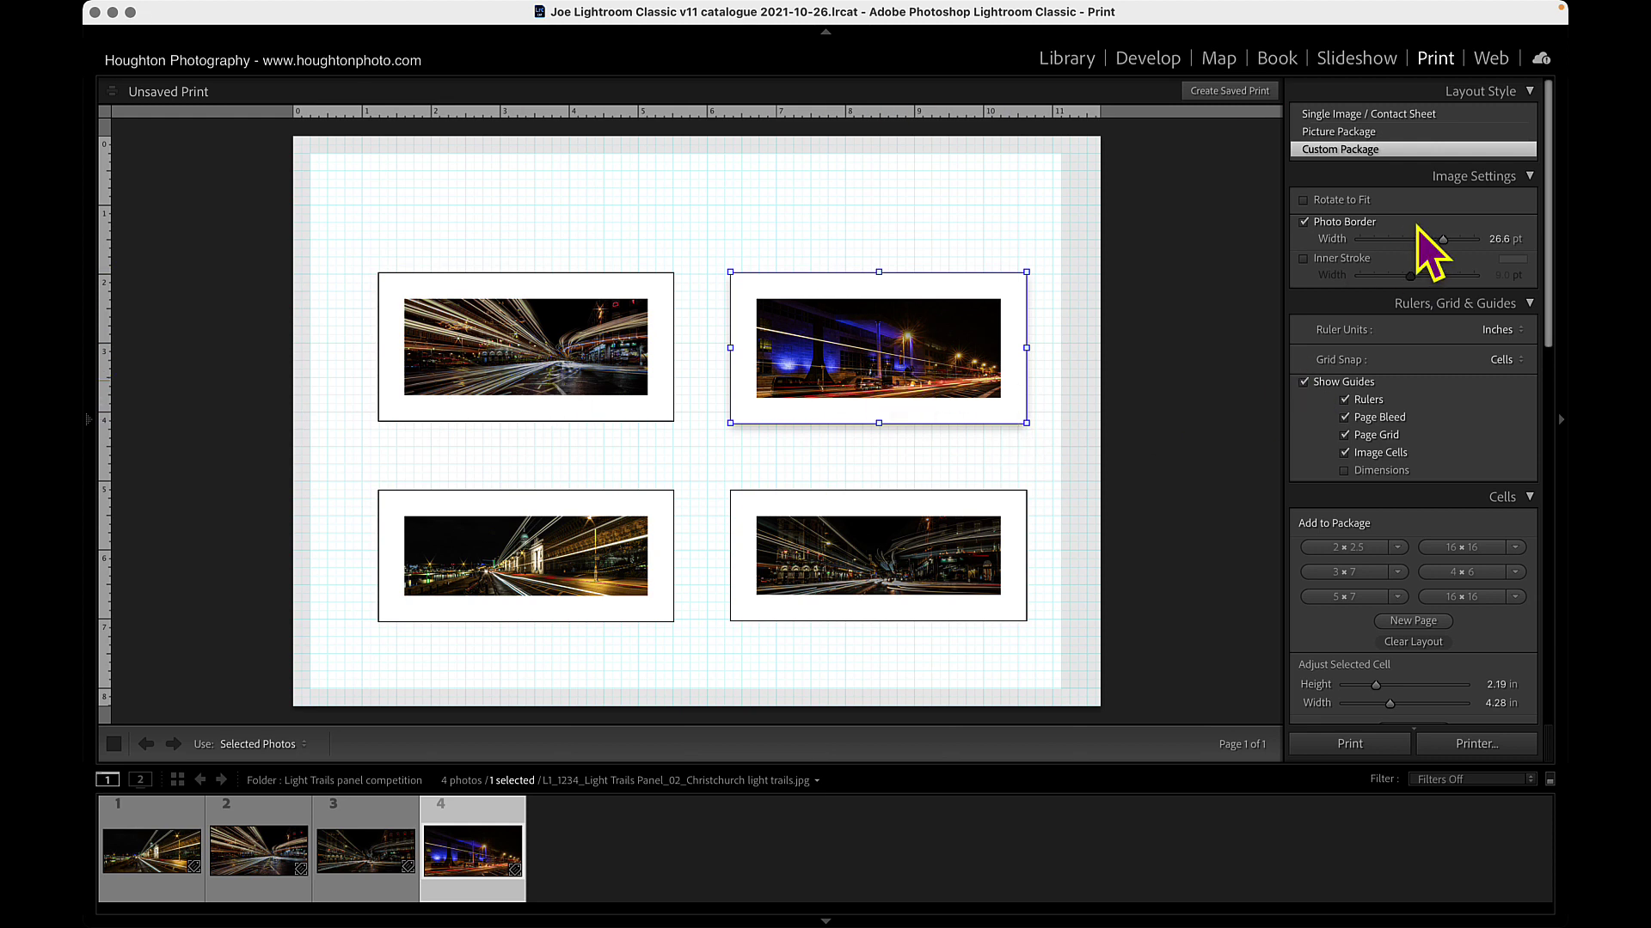
pyautogui.click(1303, 222)
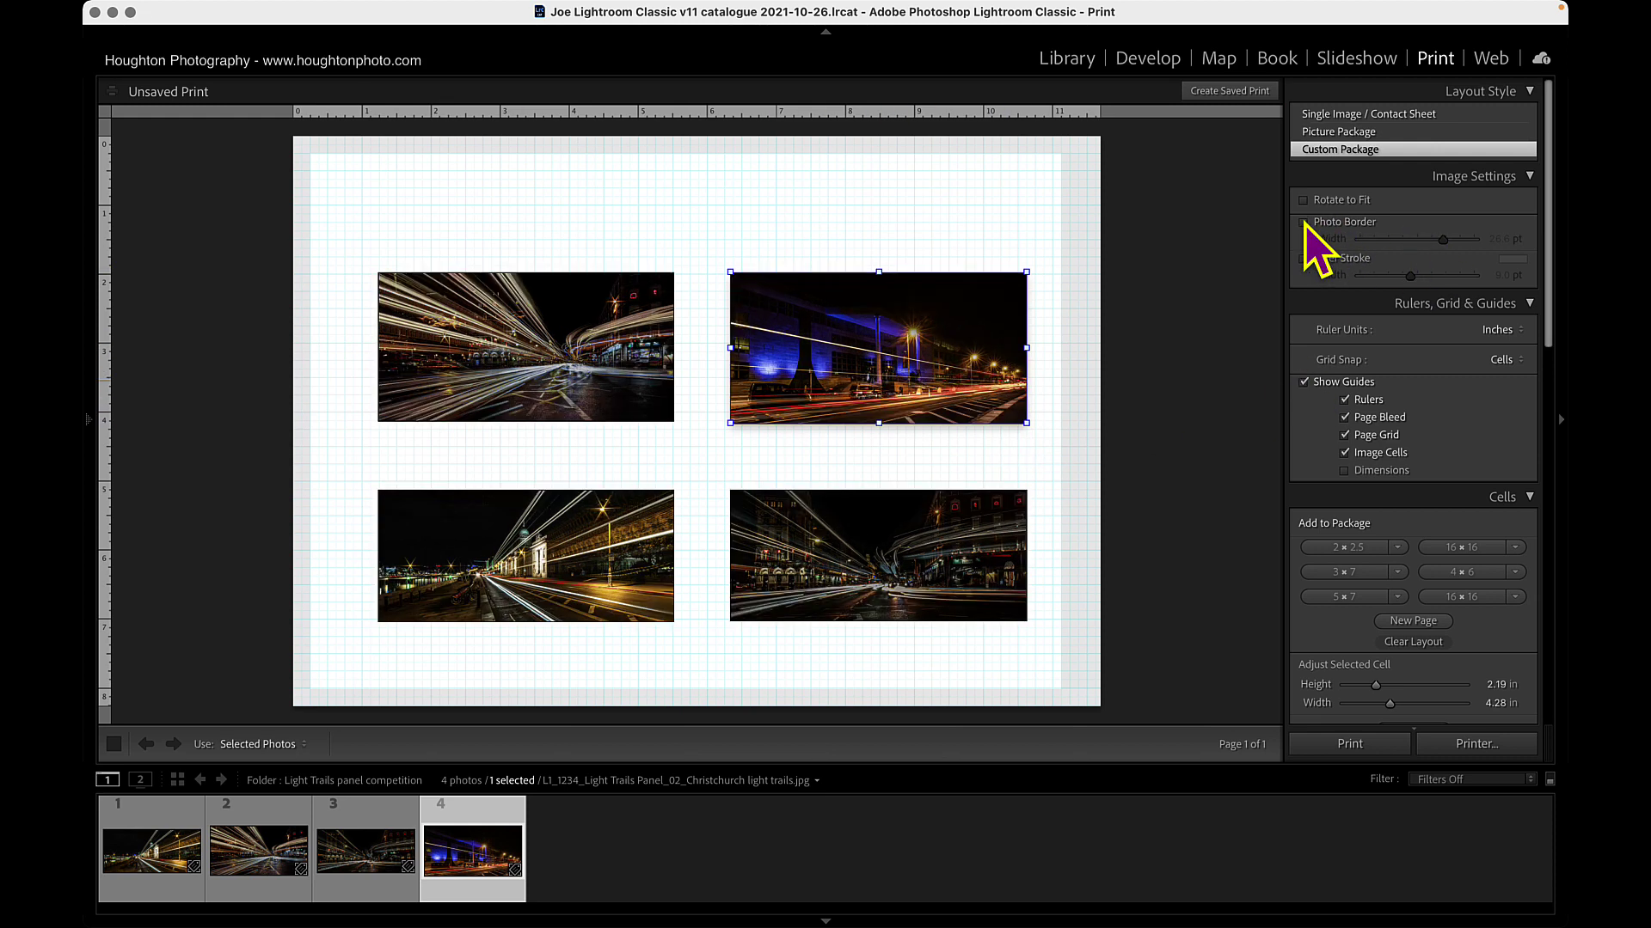
pyautogui.click(1303, 223)
pyautogui.click(1303, 260)
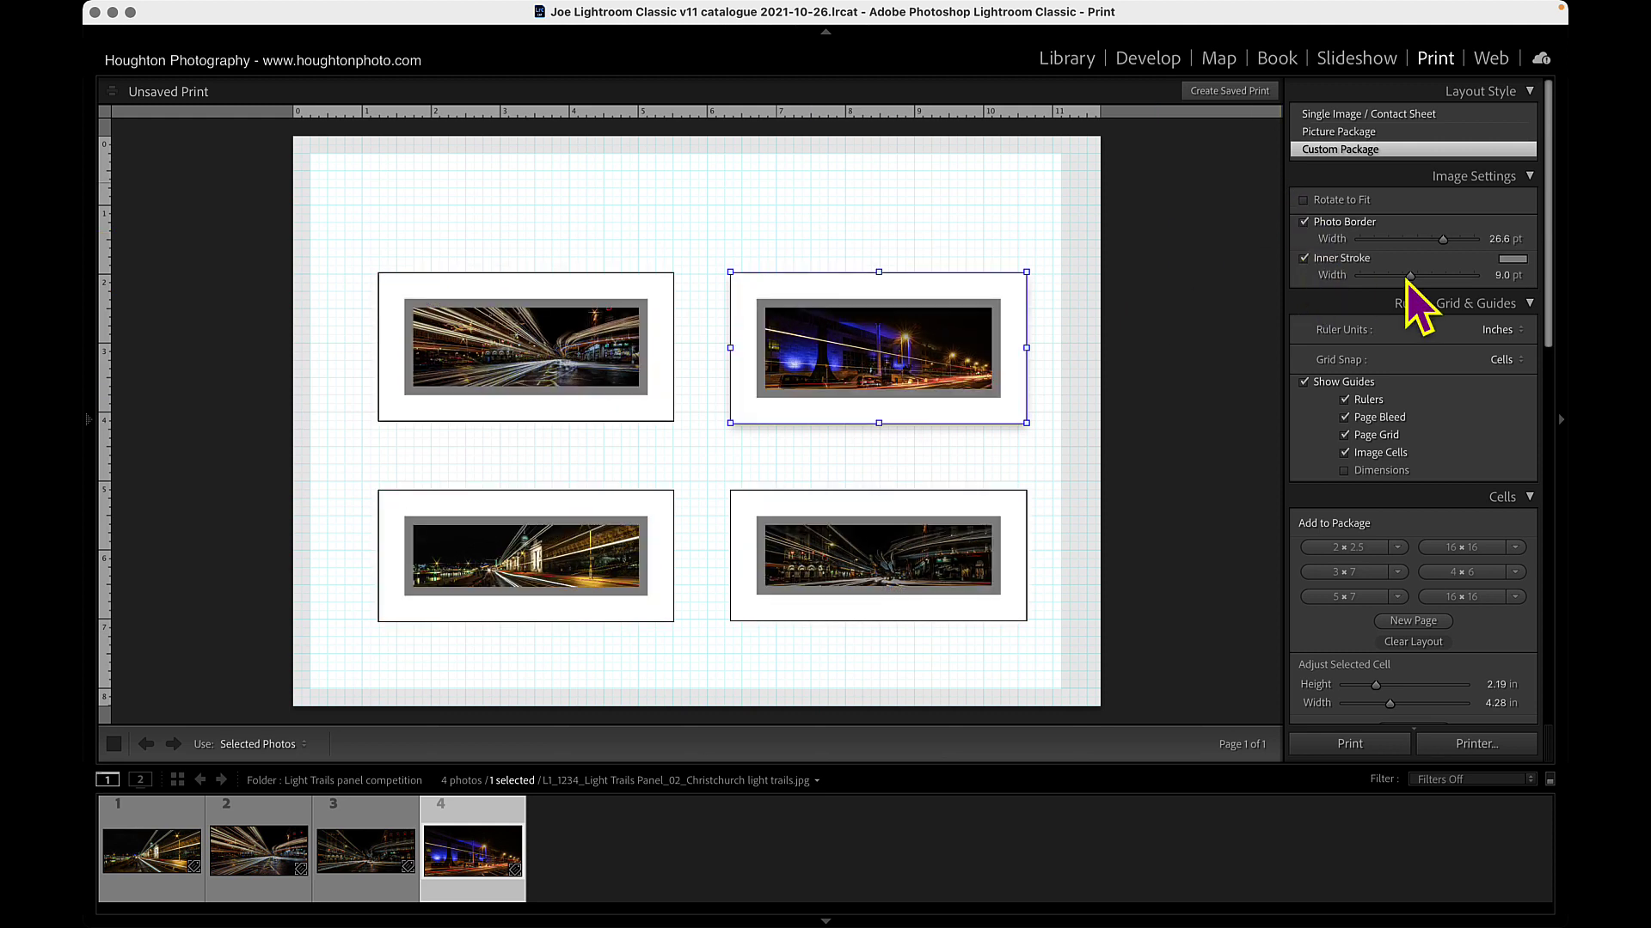
pyautogui.moveTo(1411, 276)
pyautogui.mouseDown()
pyautogui.moveTo(1379, 276)
pyautogui.moveTo(1492, 276)
pyautogui.moveTo(1434, 276)
pyautogui.moveTo(1423, 242)
pyautogui.moveTo(1404, 243)
pyautogui.mouseUp()
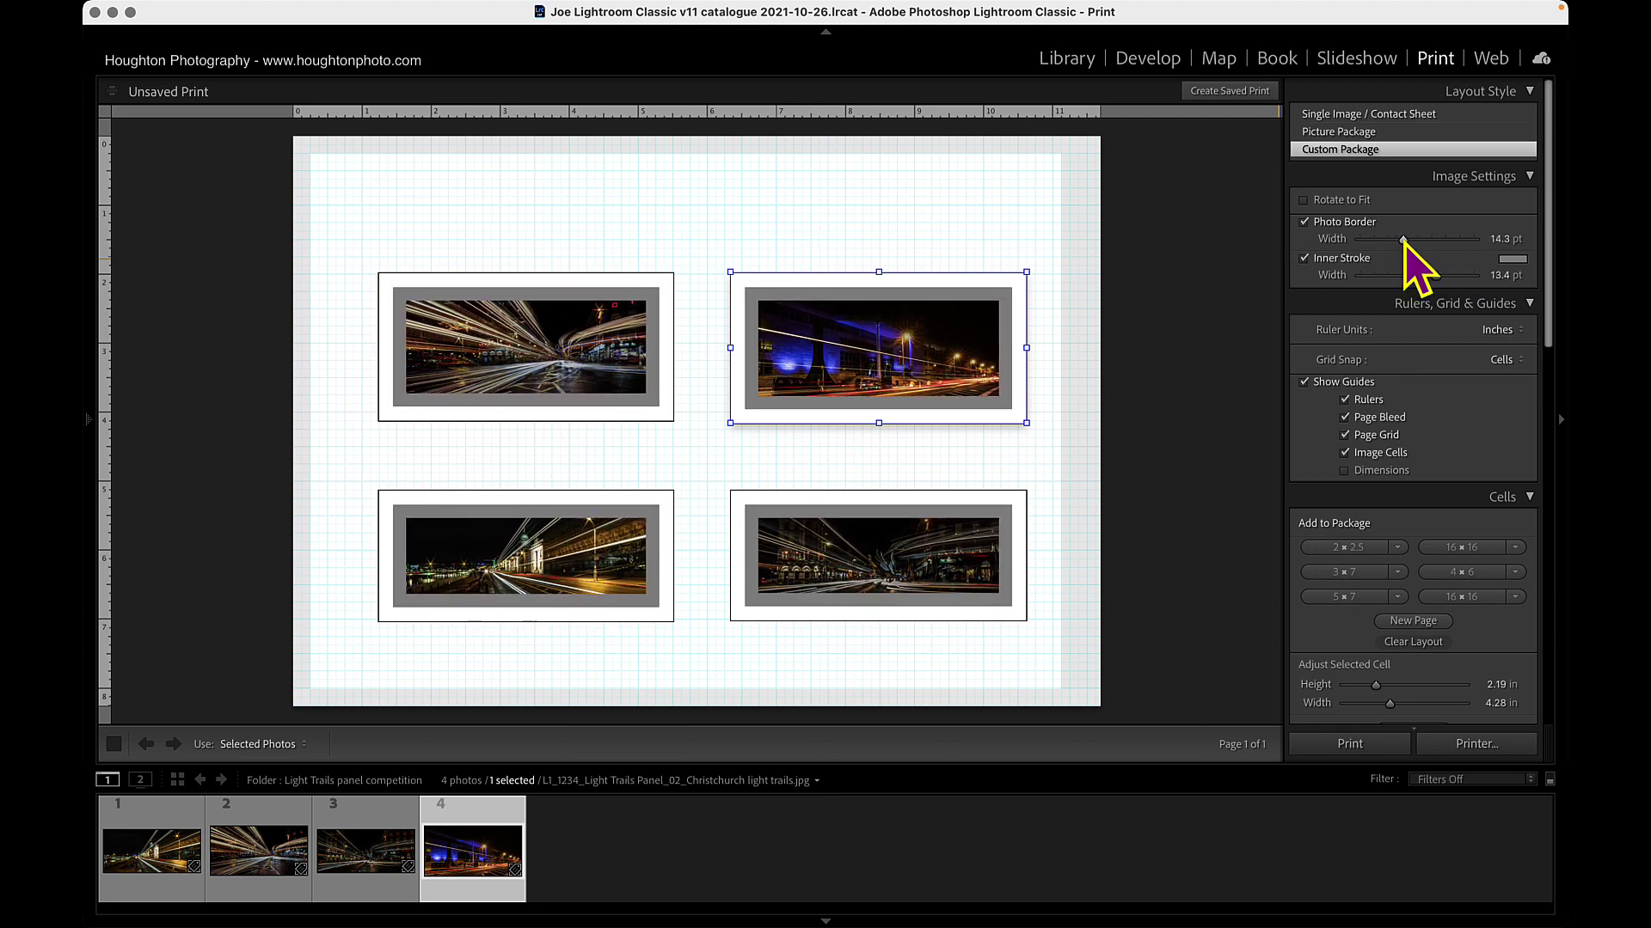
# Switch off Photo Border and Inner Stroke so each photo fills its cell, then deselect.
pyautogui.click(1303, 223)
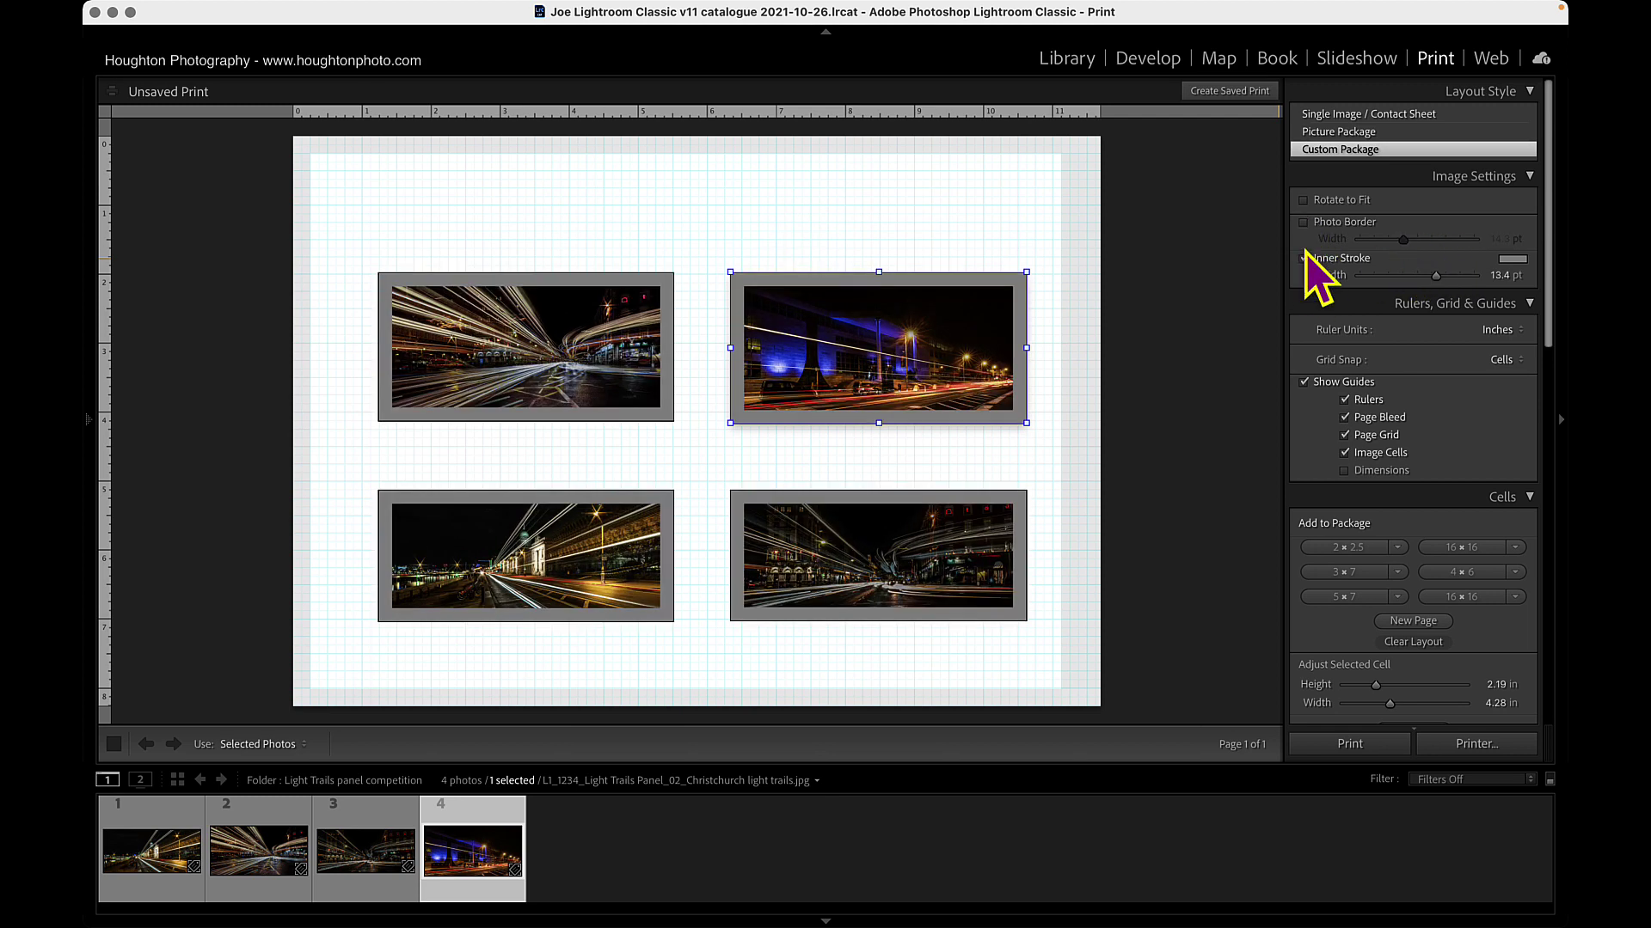
pyautogui.click(1304, 258)
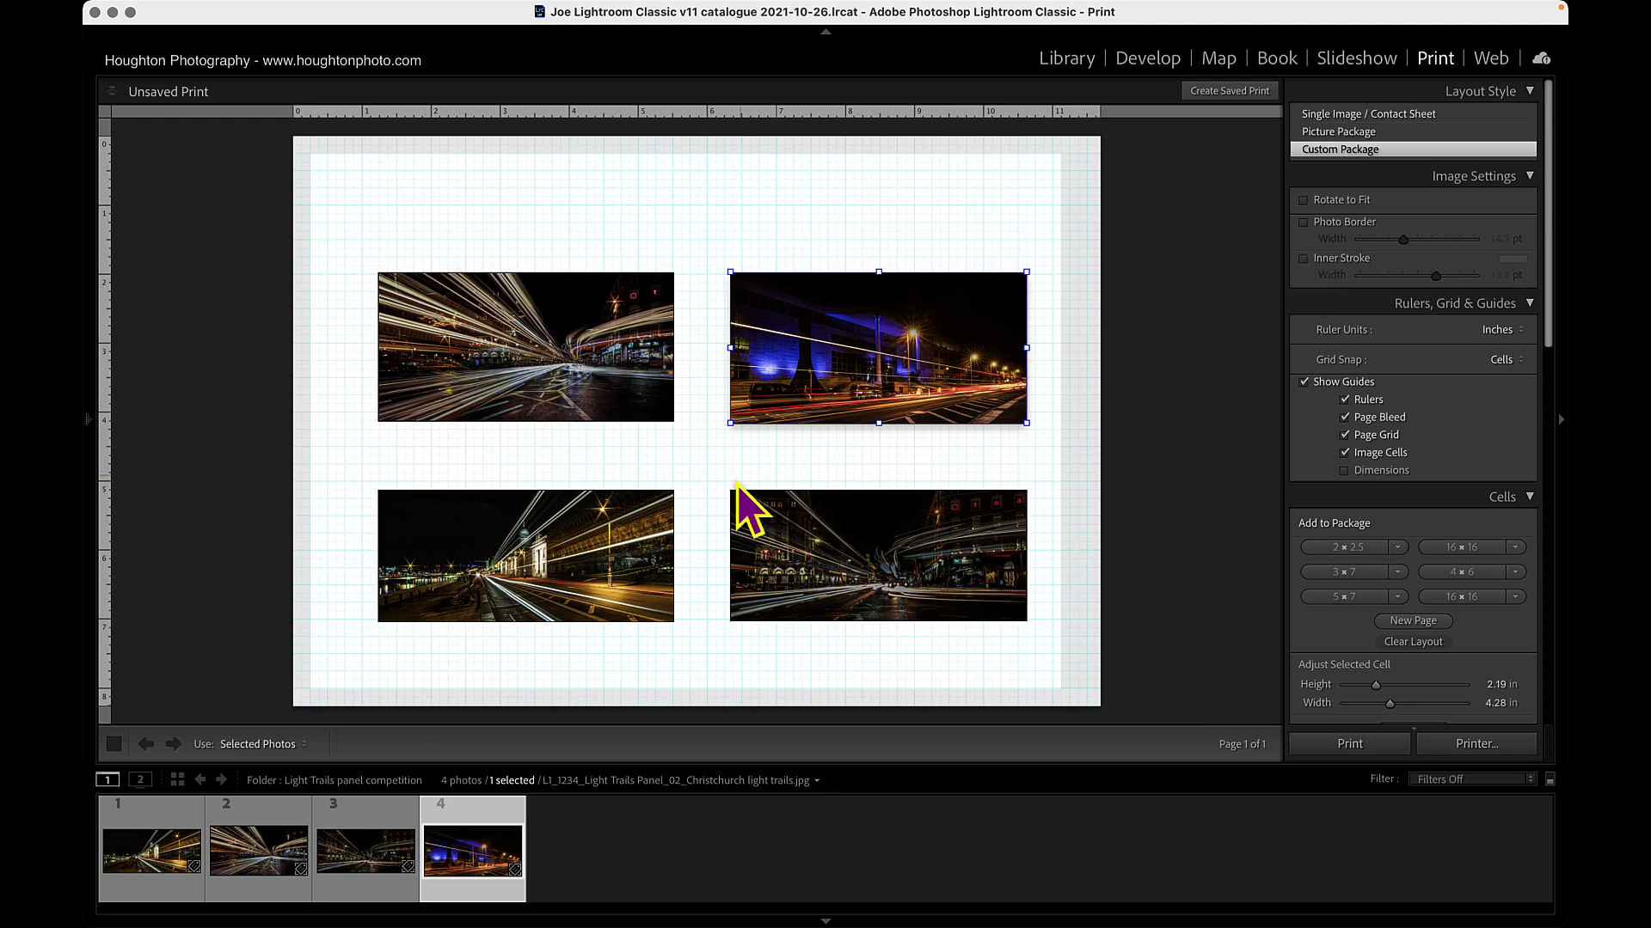
pyautogui.click(705, 448)
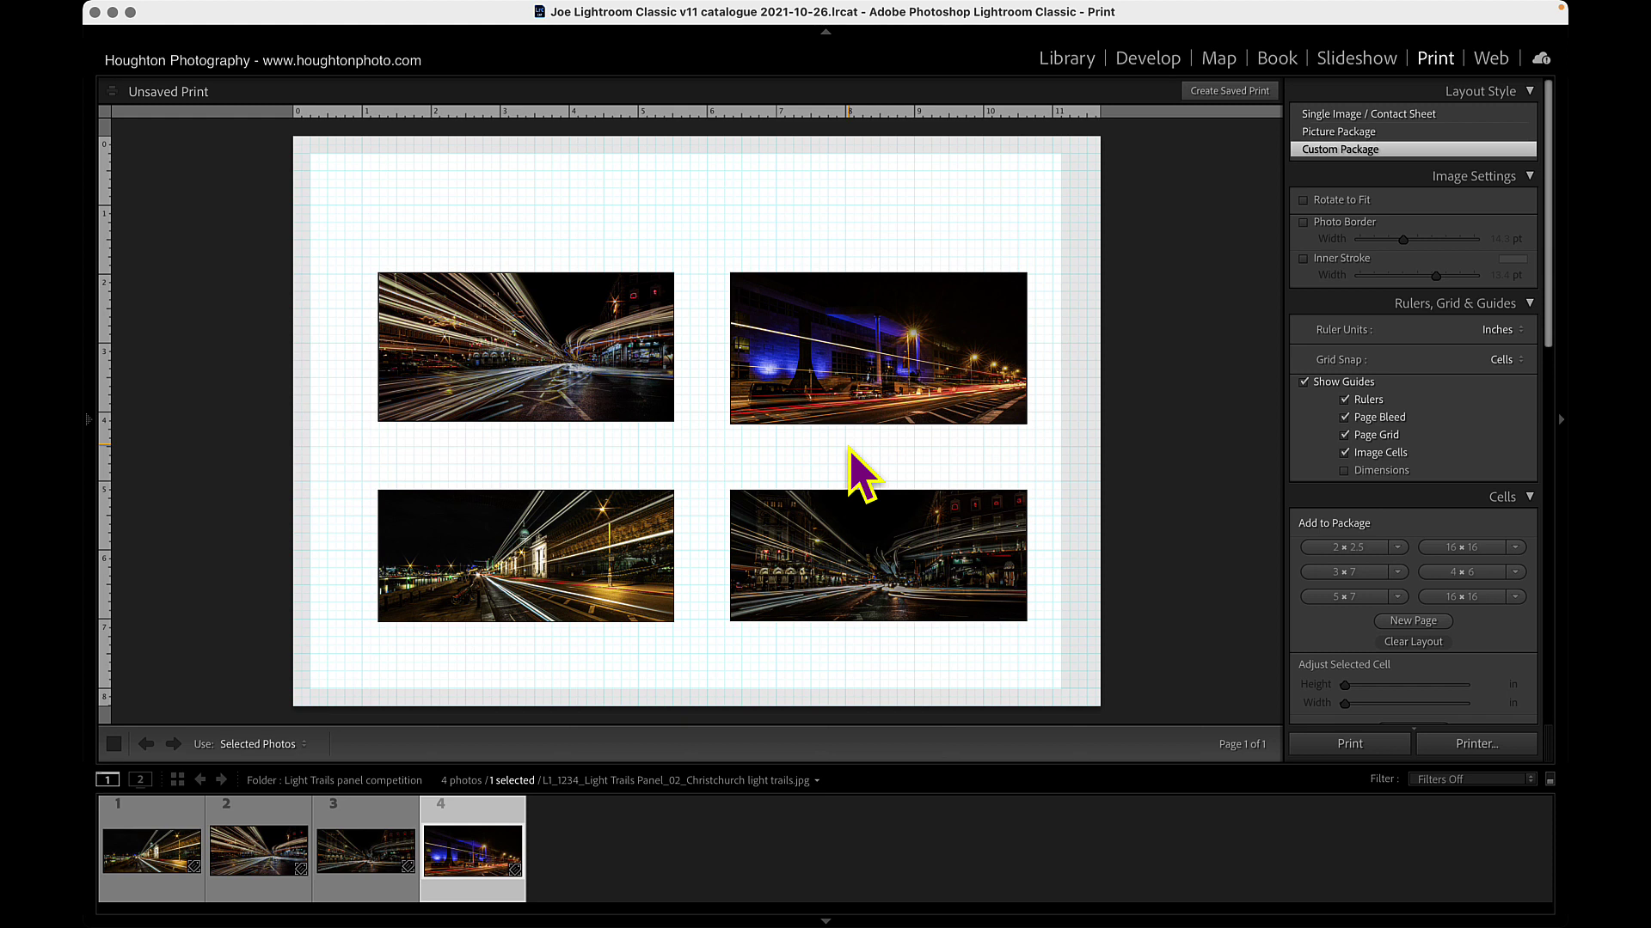
# Capture the two-by-two print page with Cmd+Shift+5 and reveal the screenshot in Finder.
pyautogui.press('super+shift+5')
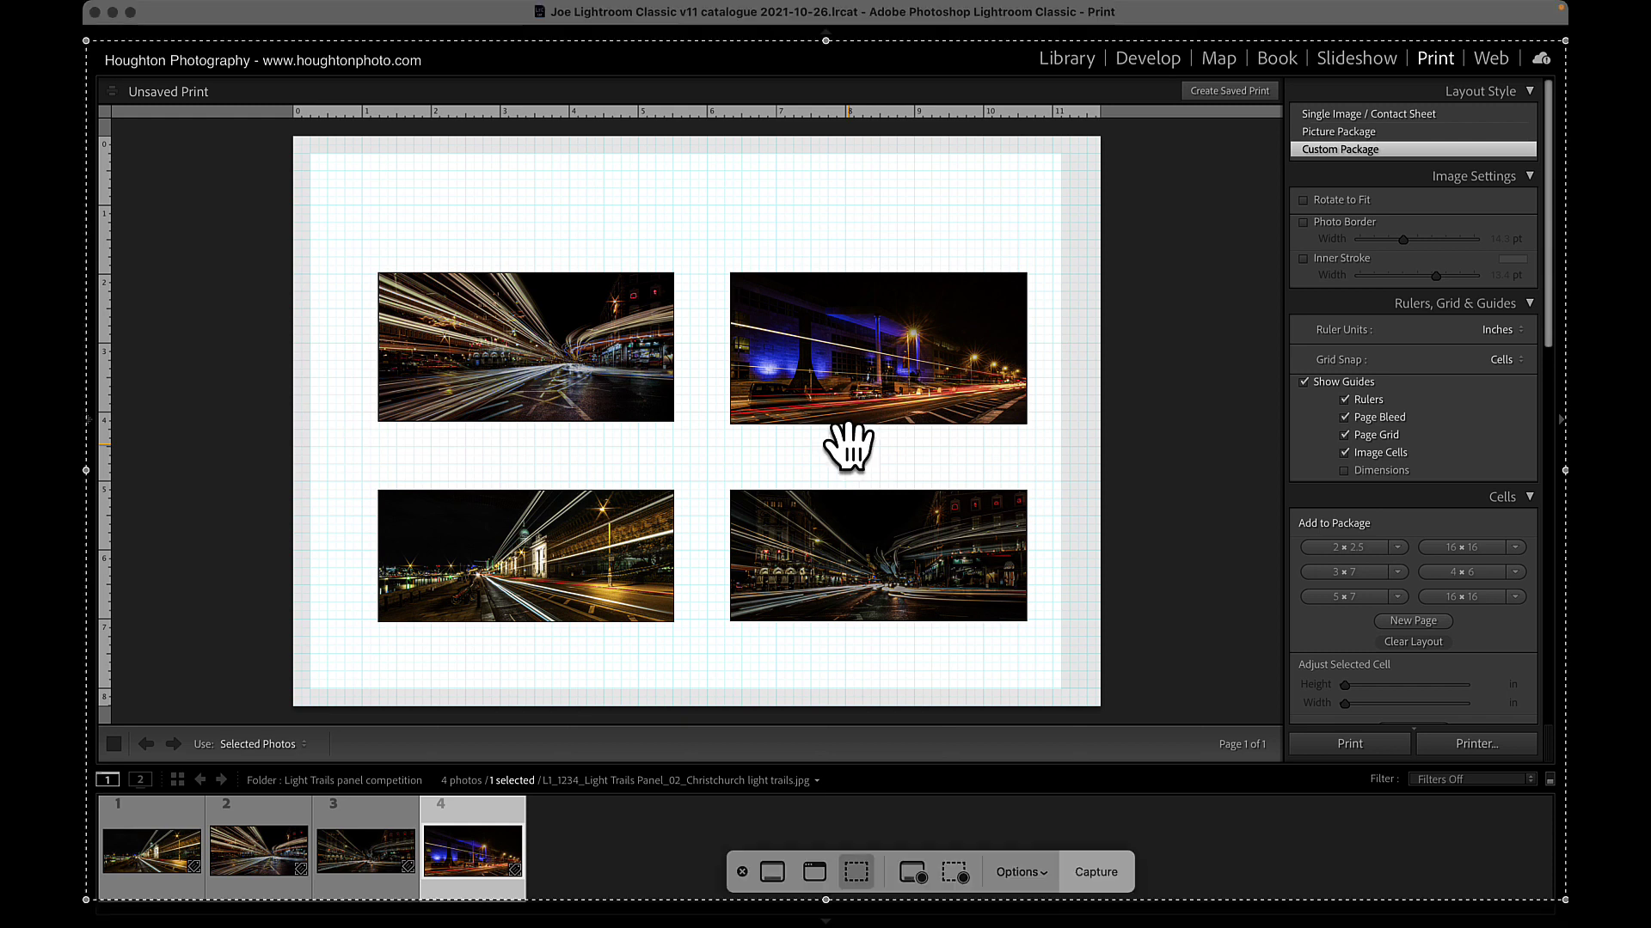
pyautogui.moveTo(95, 51); pyautogui.dragTo(872, 426)
pyautogui.moveTo(1140, 593); pyautogui.dragTo(622, 414)
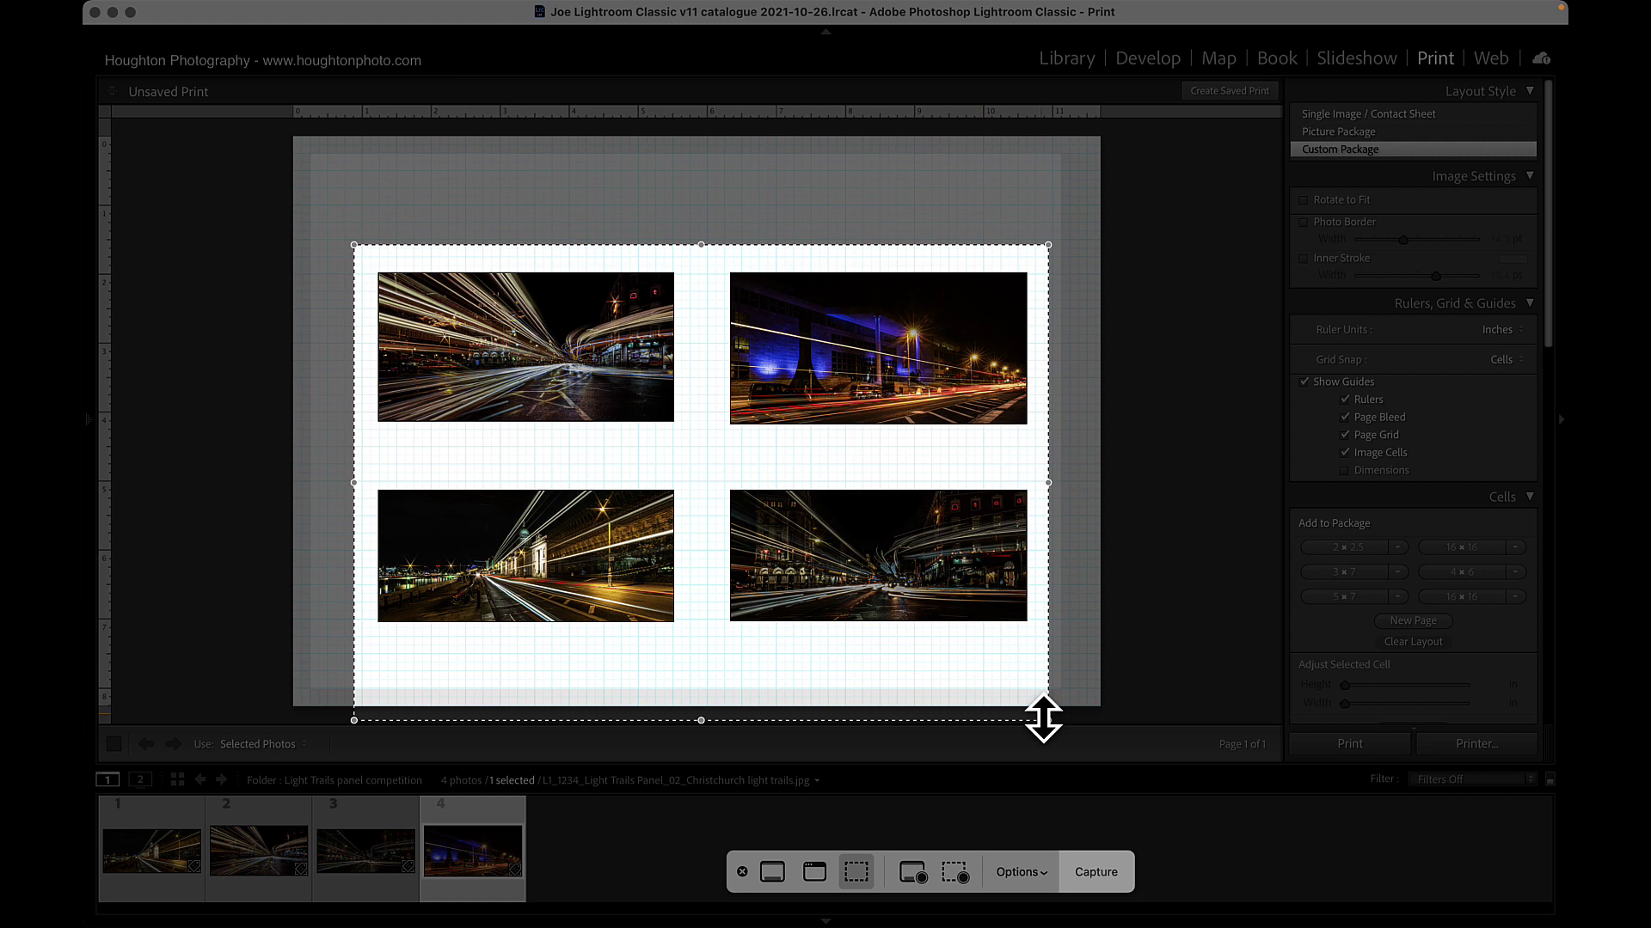
pyautogui.moveTo(1047, 721); pyautogui.dragTo(1051, 654)
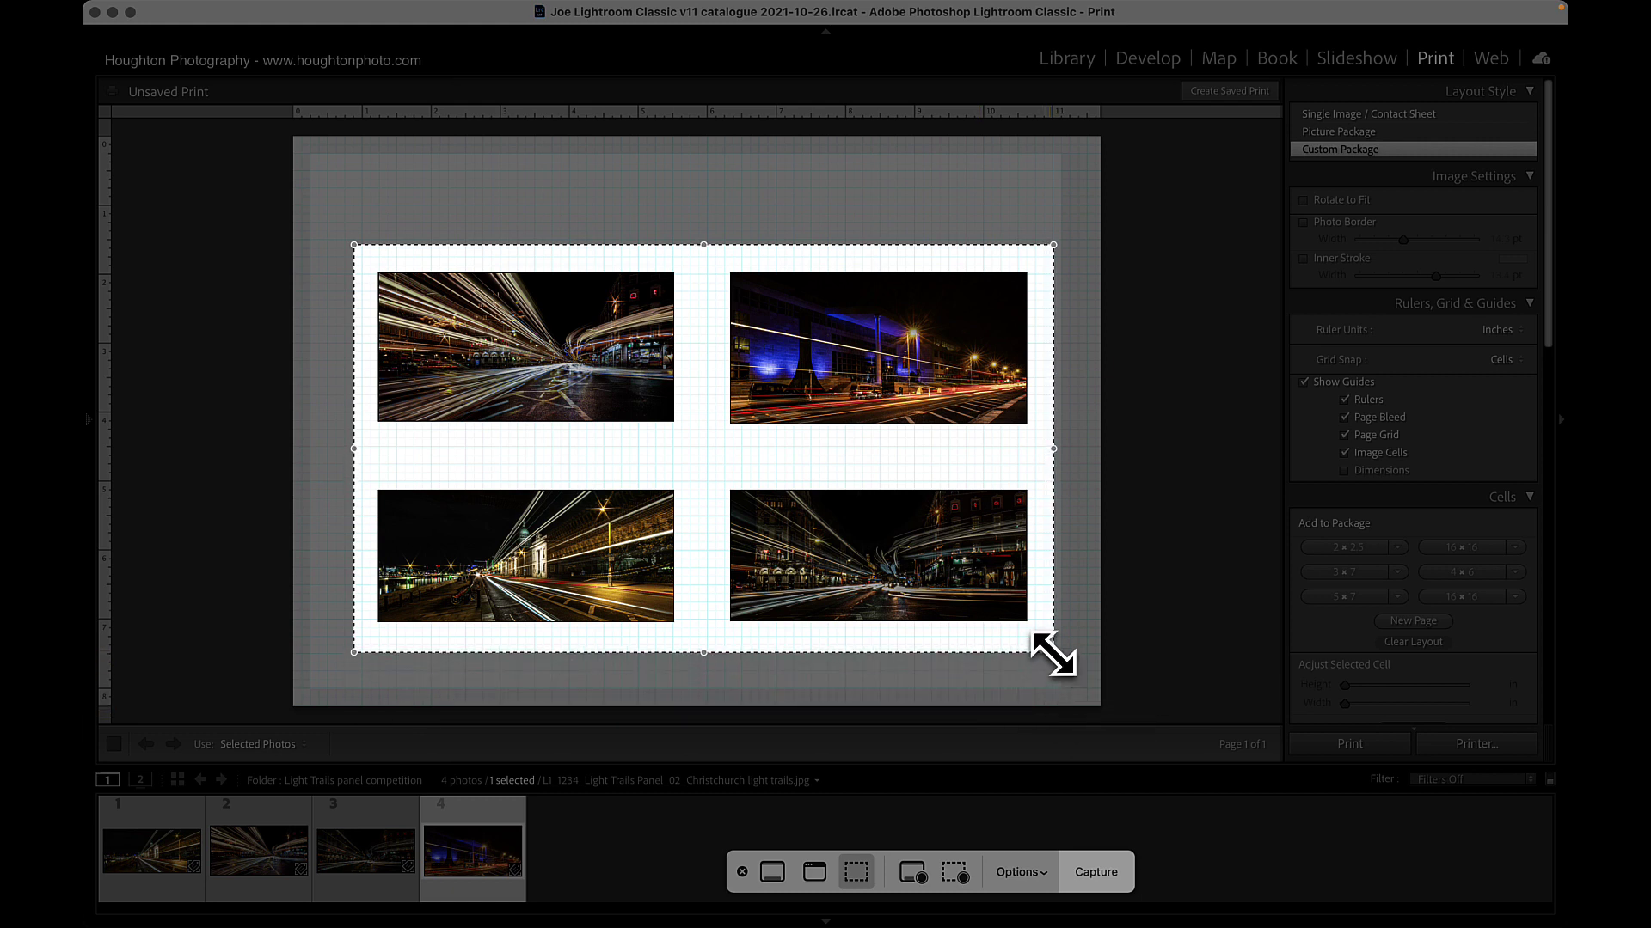
pyautogui.click(1099, 872)
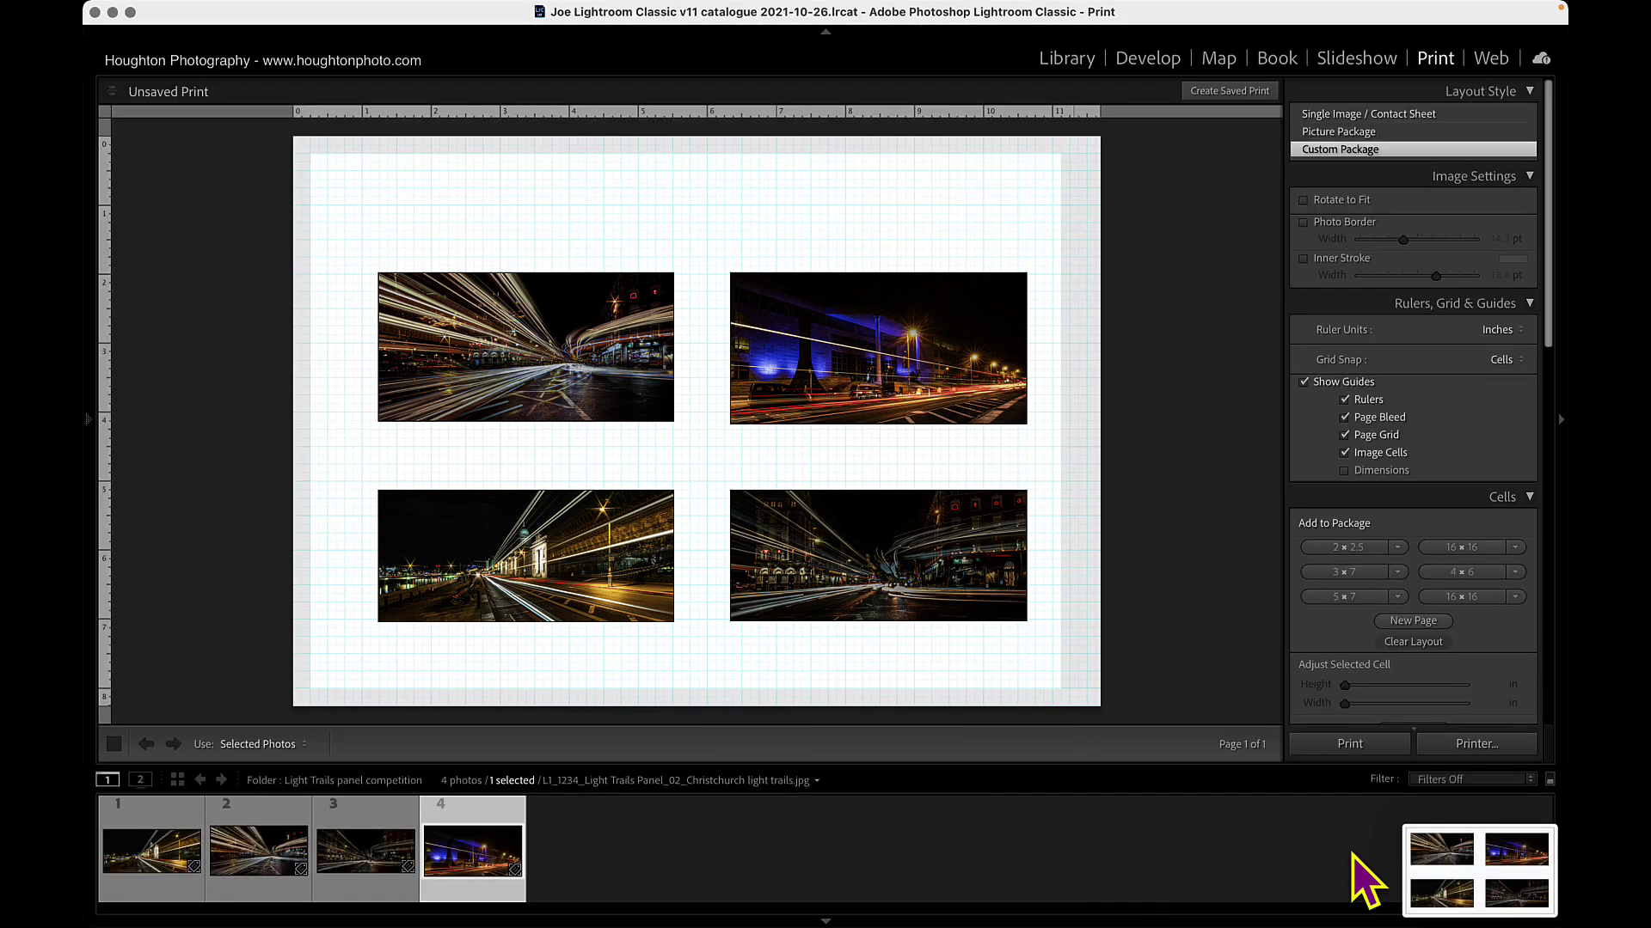
pyautogui.rightClick(1504, 859)
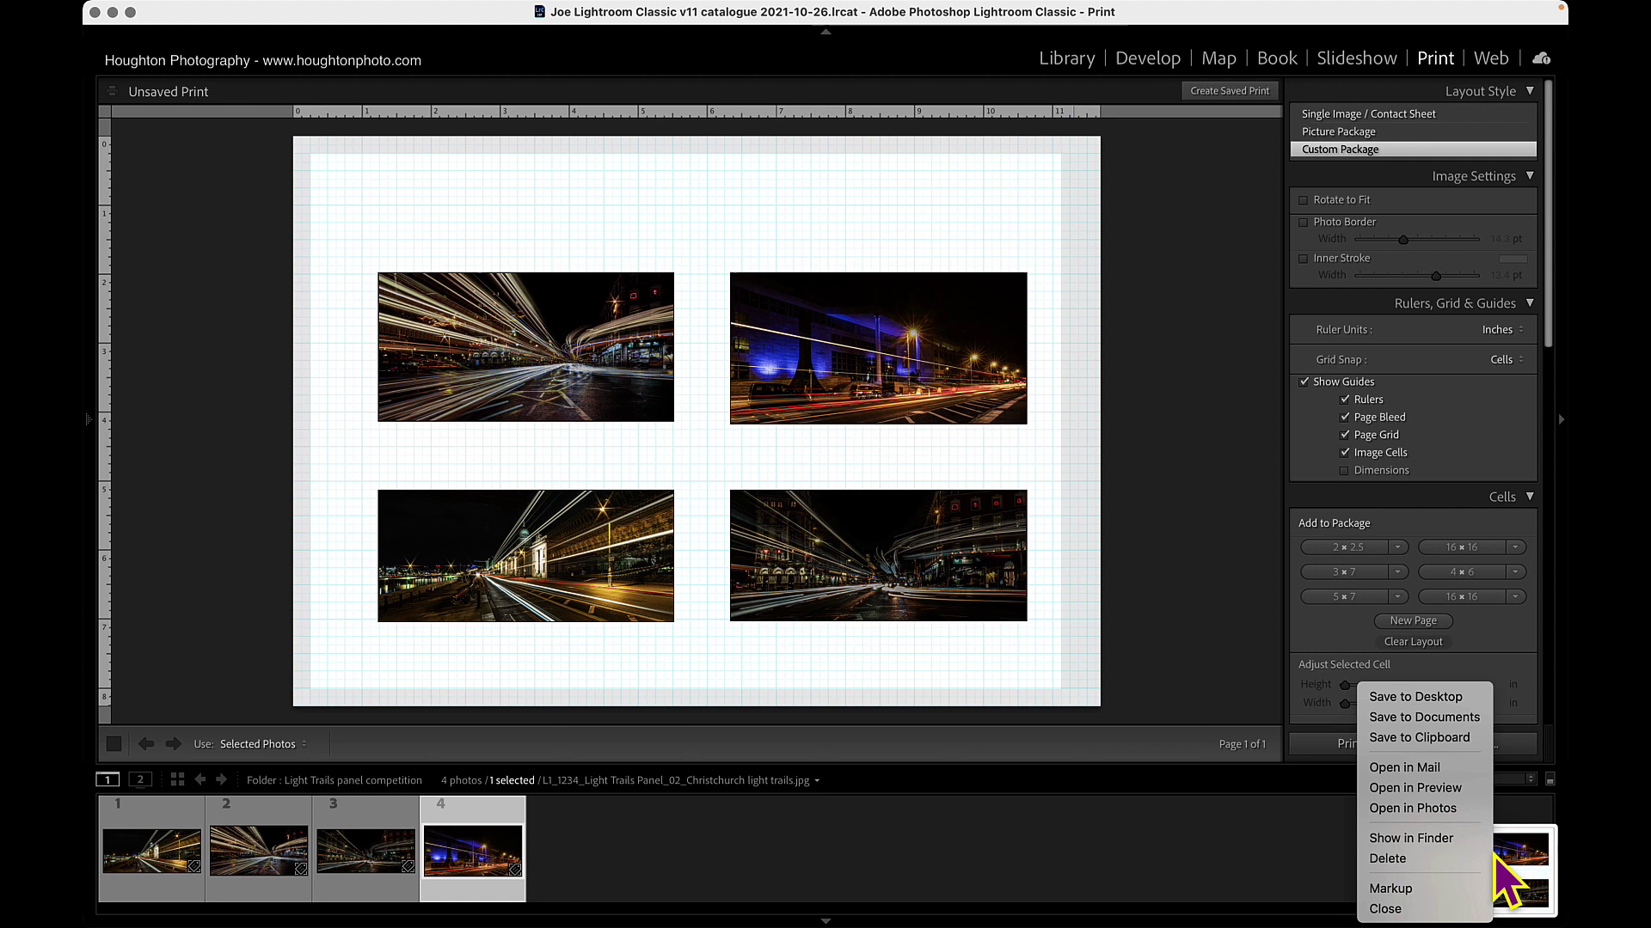
pyautogui.click(1434, 838)
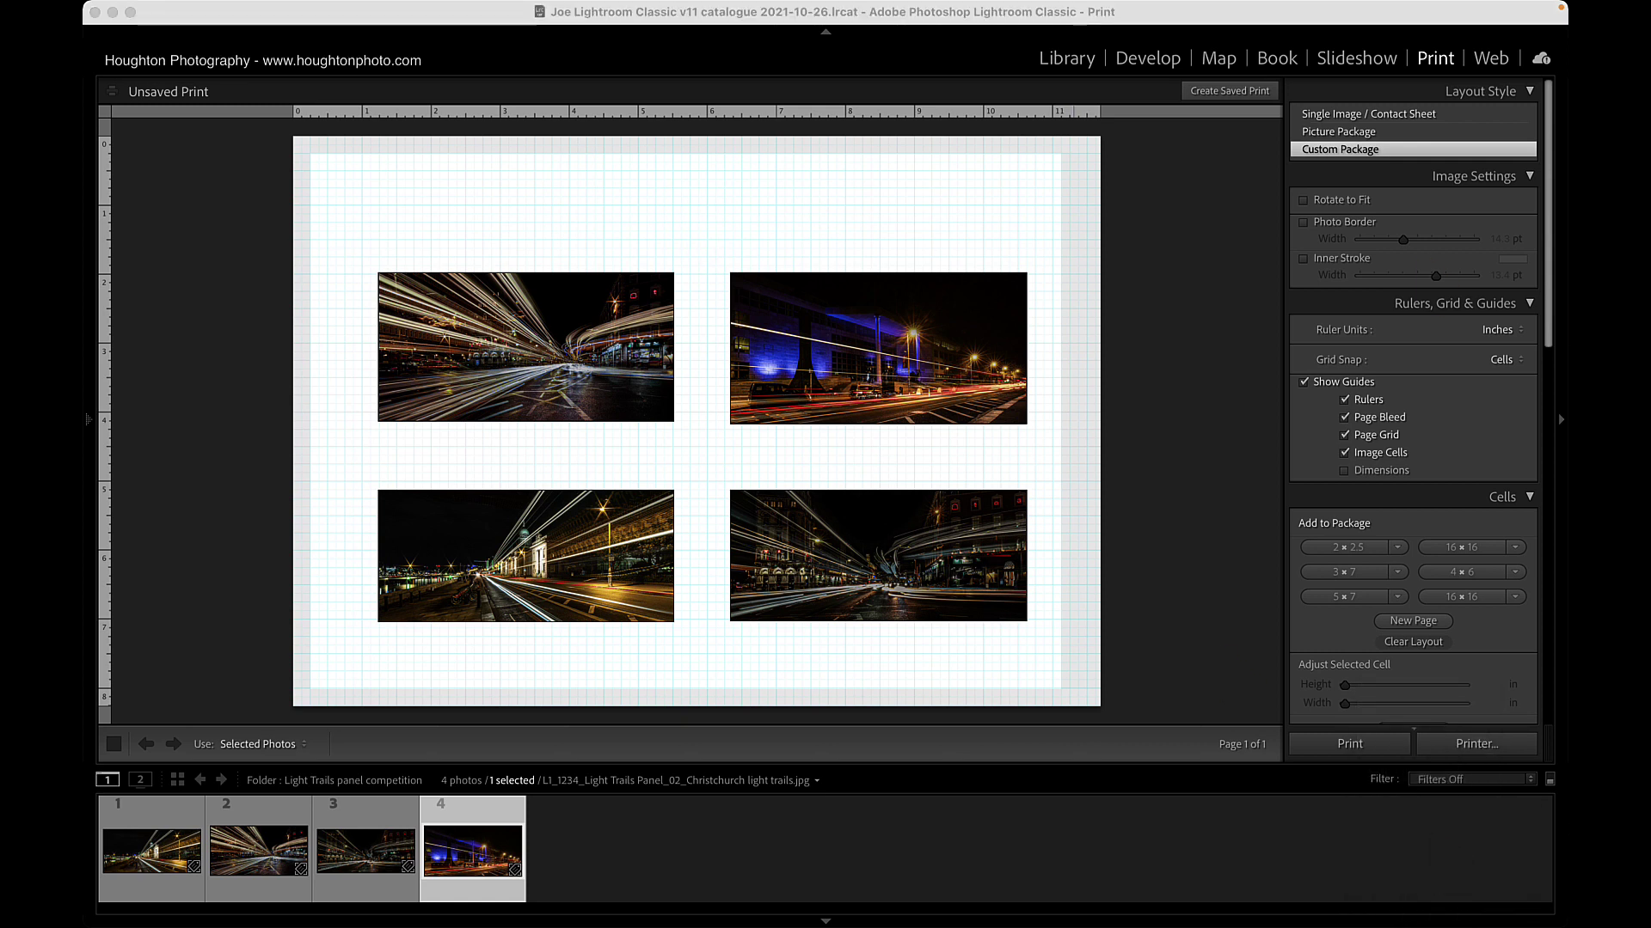
# Enlarge the Screenshots window and preview the new screenshot to confirm it shows the print page.
pyautogui.moveTo(1437, 339); pyautogui.dragTo(756, 229)
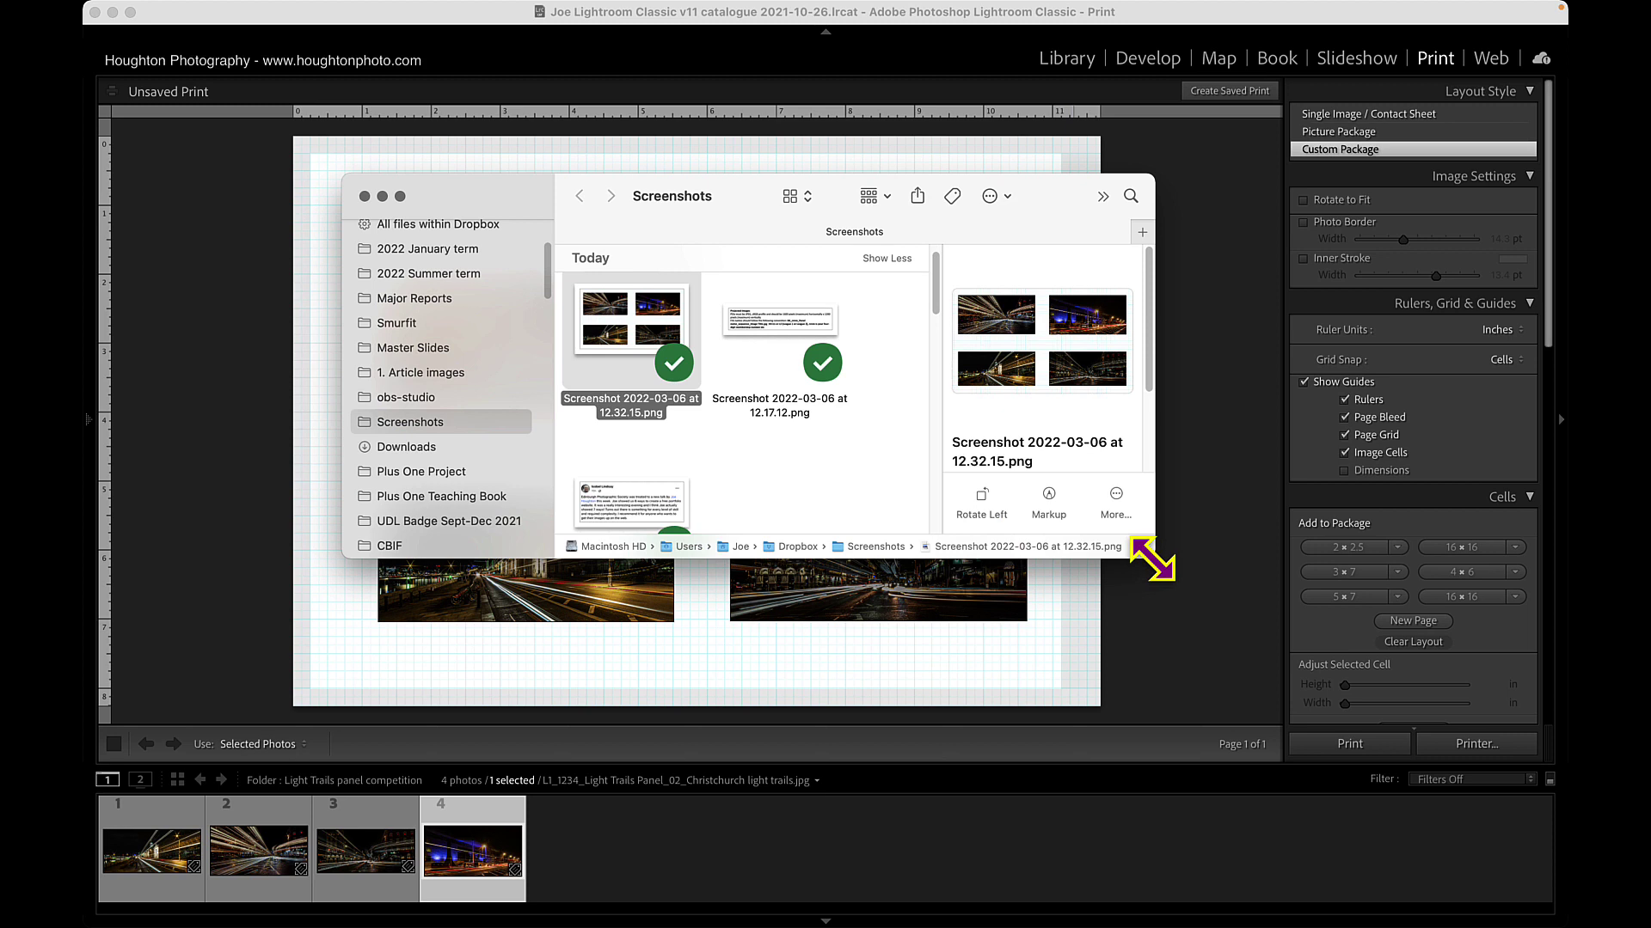
pyautogui.moveTo(1153, 555); pyautogui.dragTo(1301, 666)
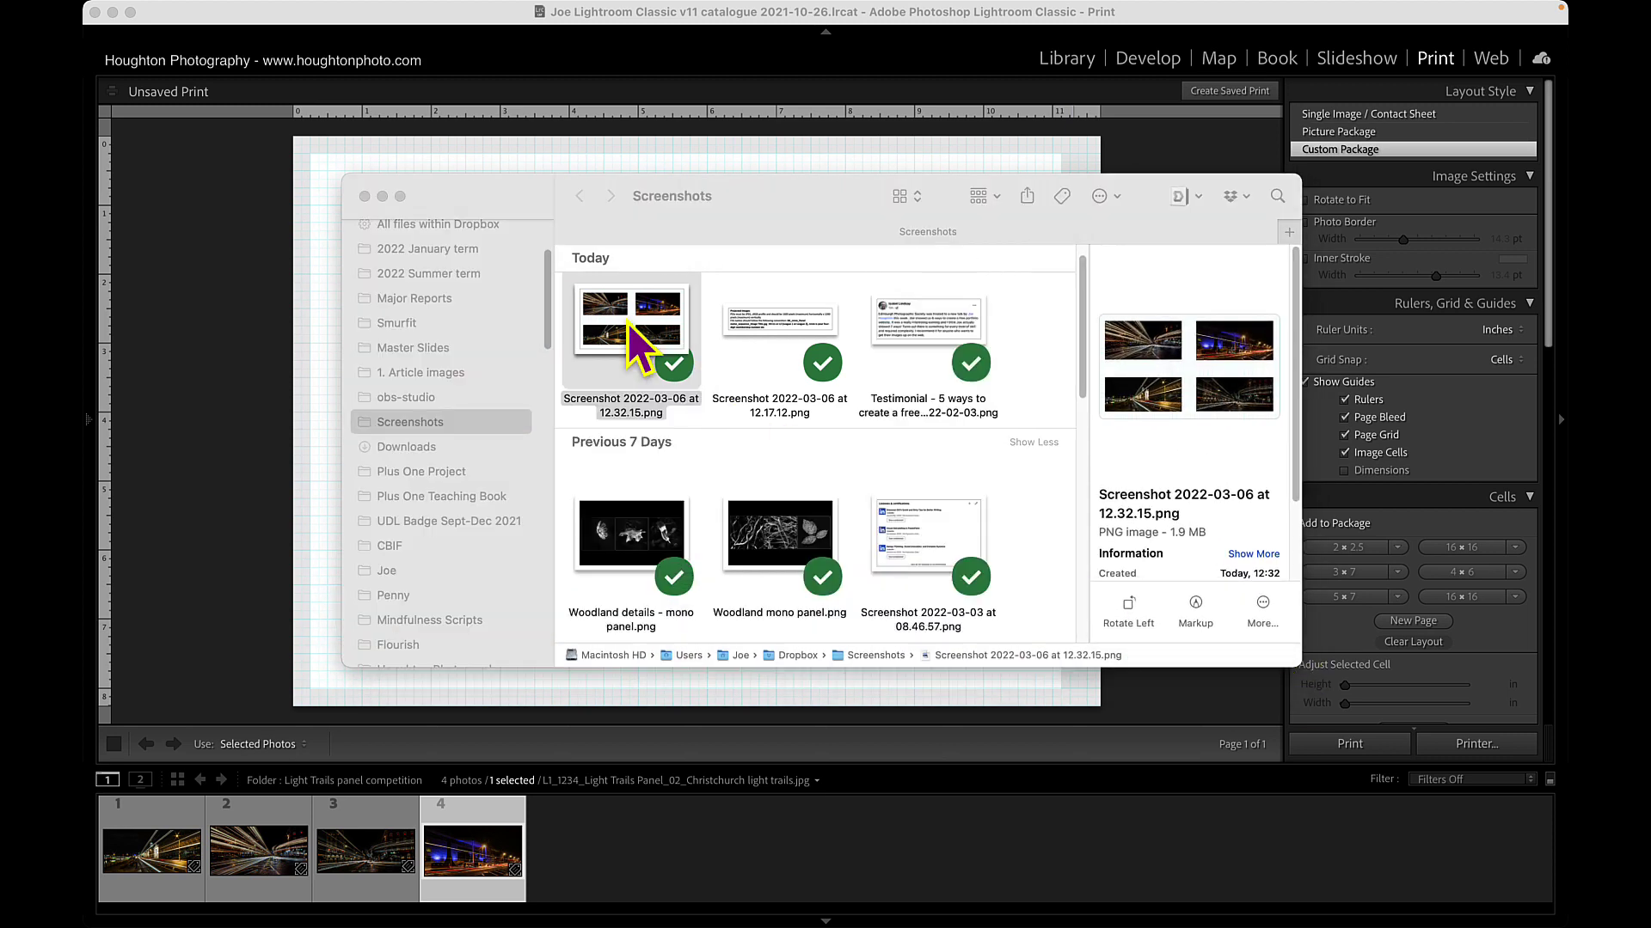
pyautogui.doubleClick(628, 323)
pyautogui.moveTo(447, 24); pyautogui.dragTo(605, 102)
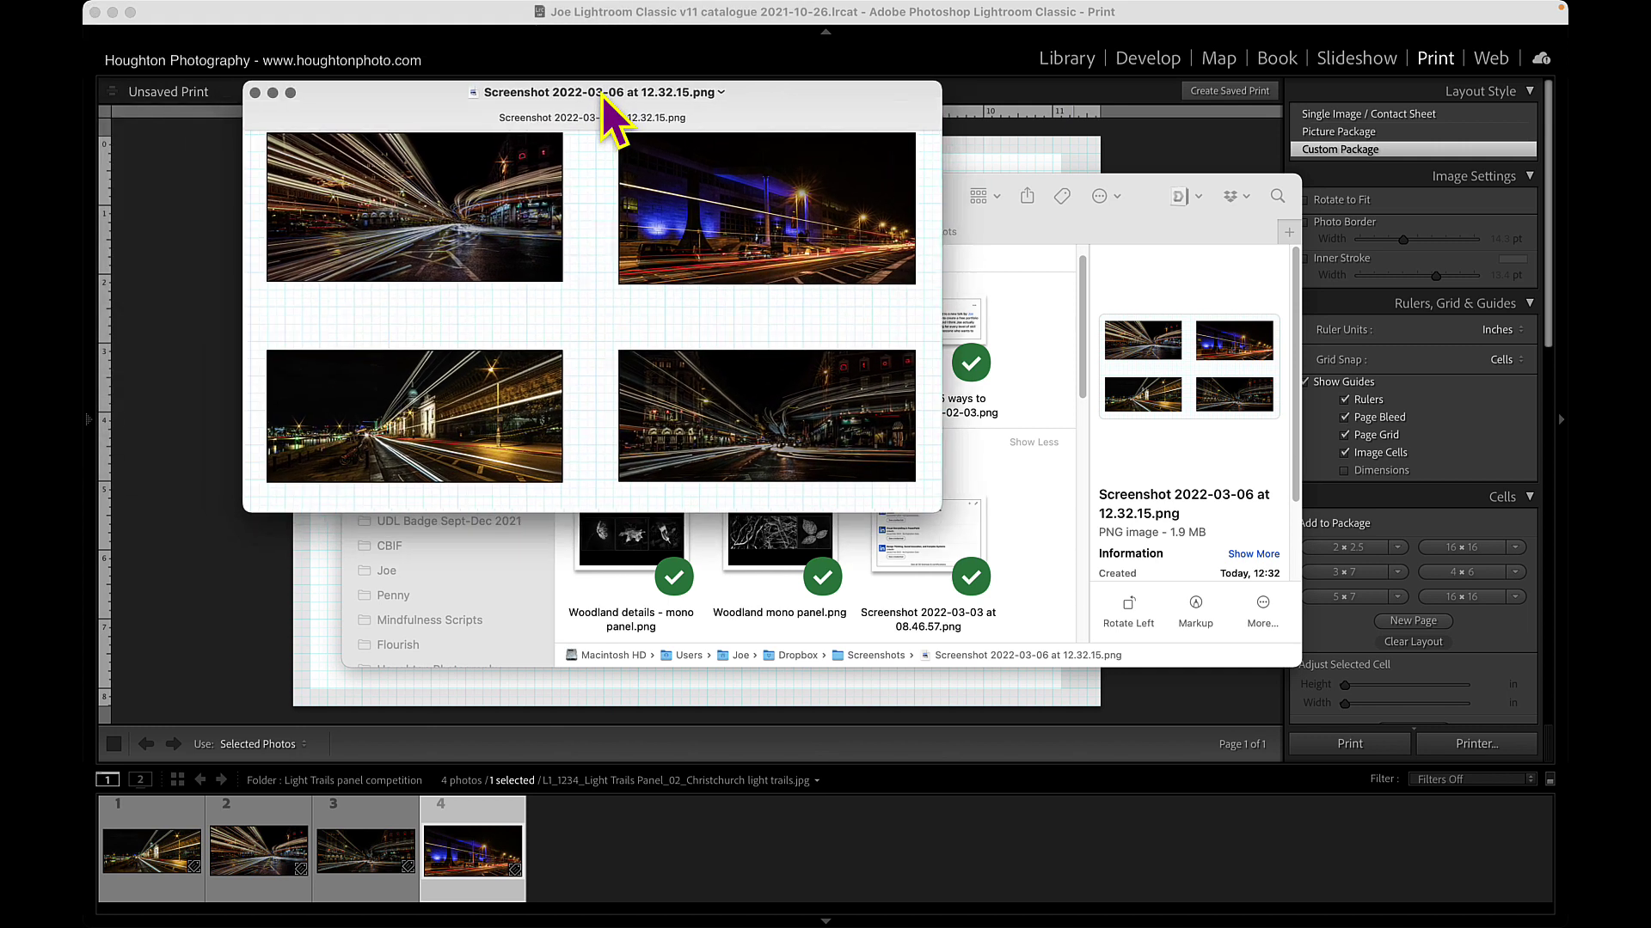
pyautogui.click(257, 93)
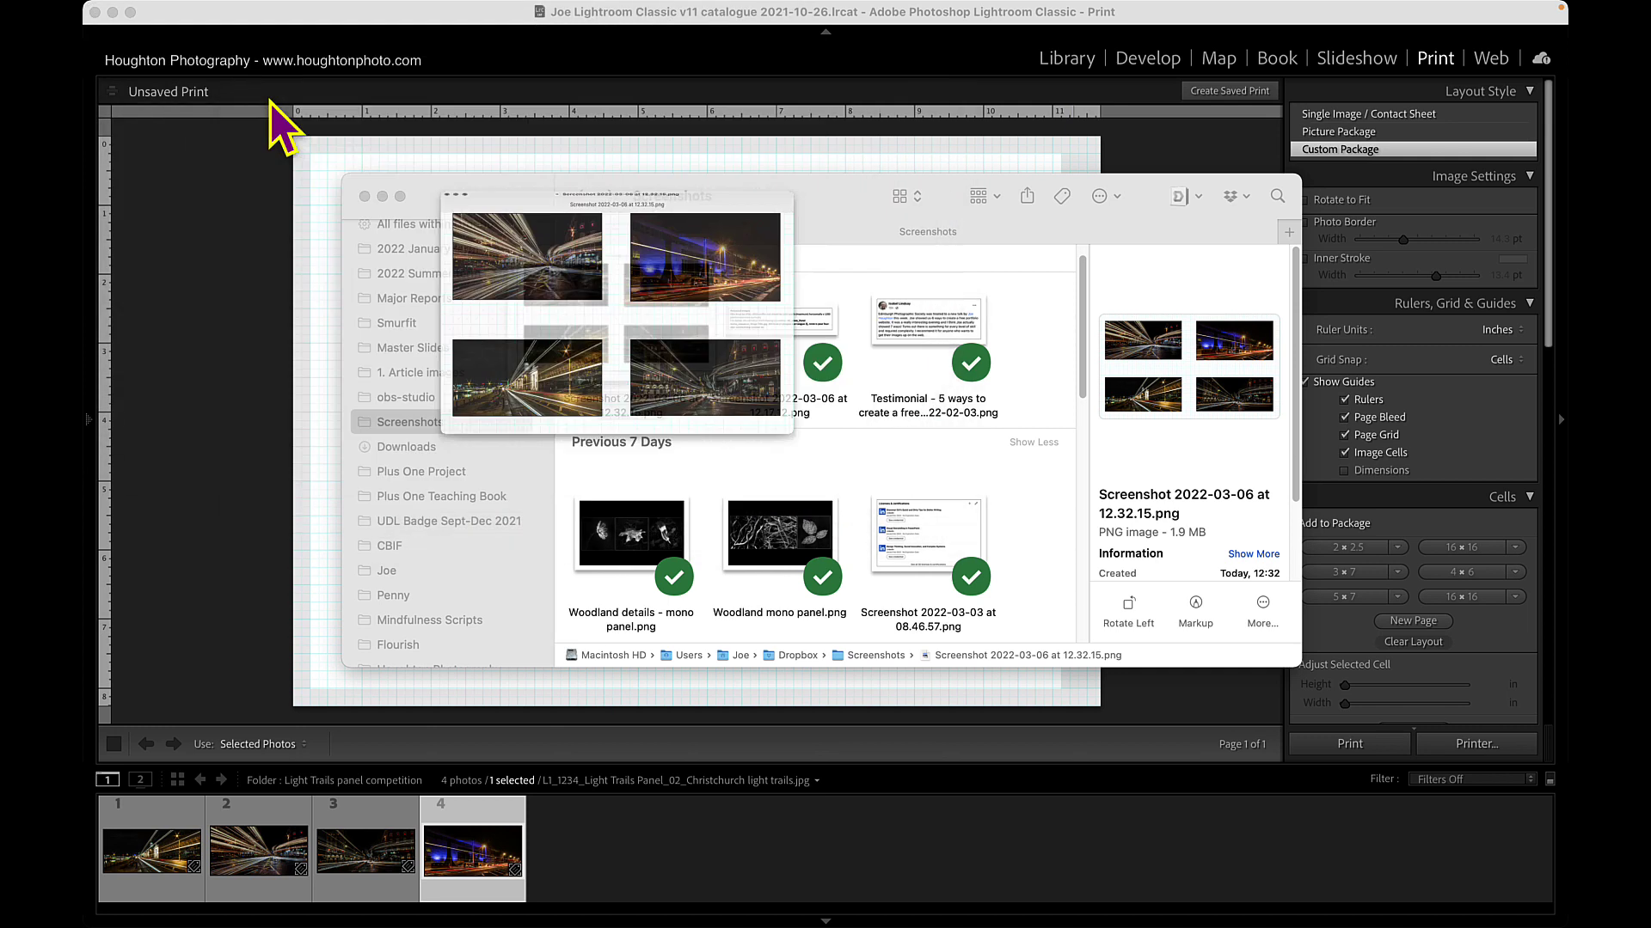
# Rename the screenshot 'Member <member number> hanging plan for Light Trails Panel'.
pyautogui.click(621, 412)
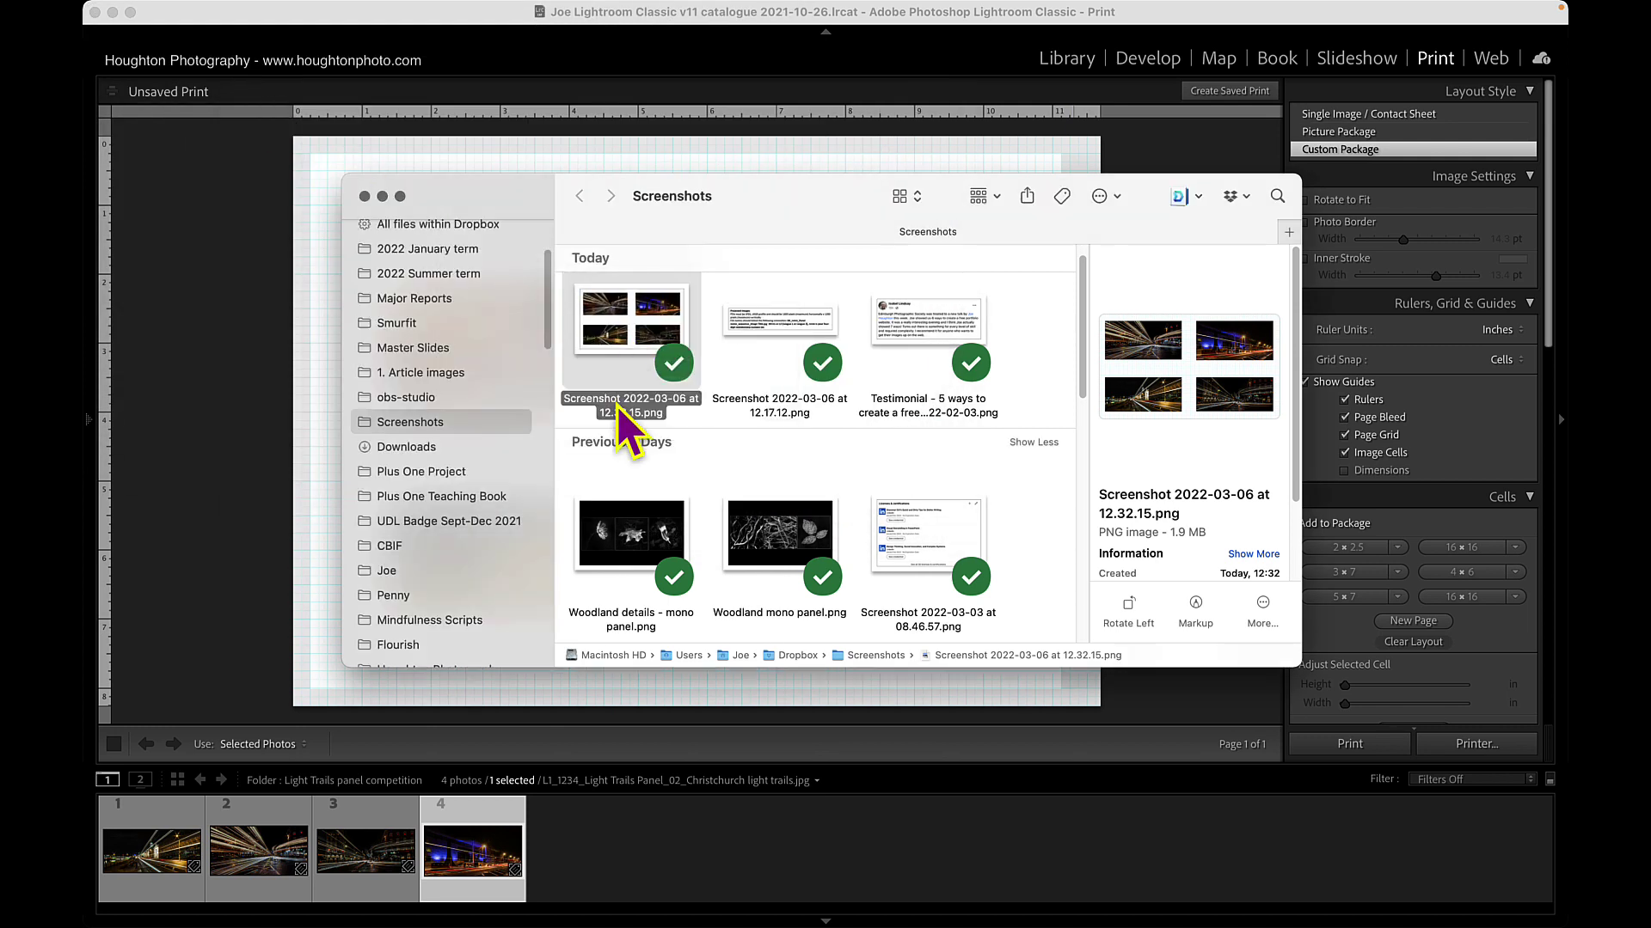
pyautogui.press('Return')
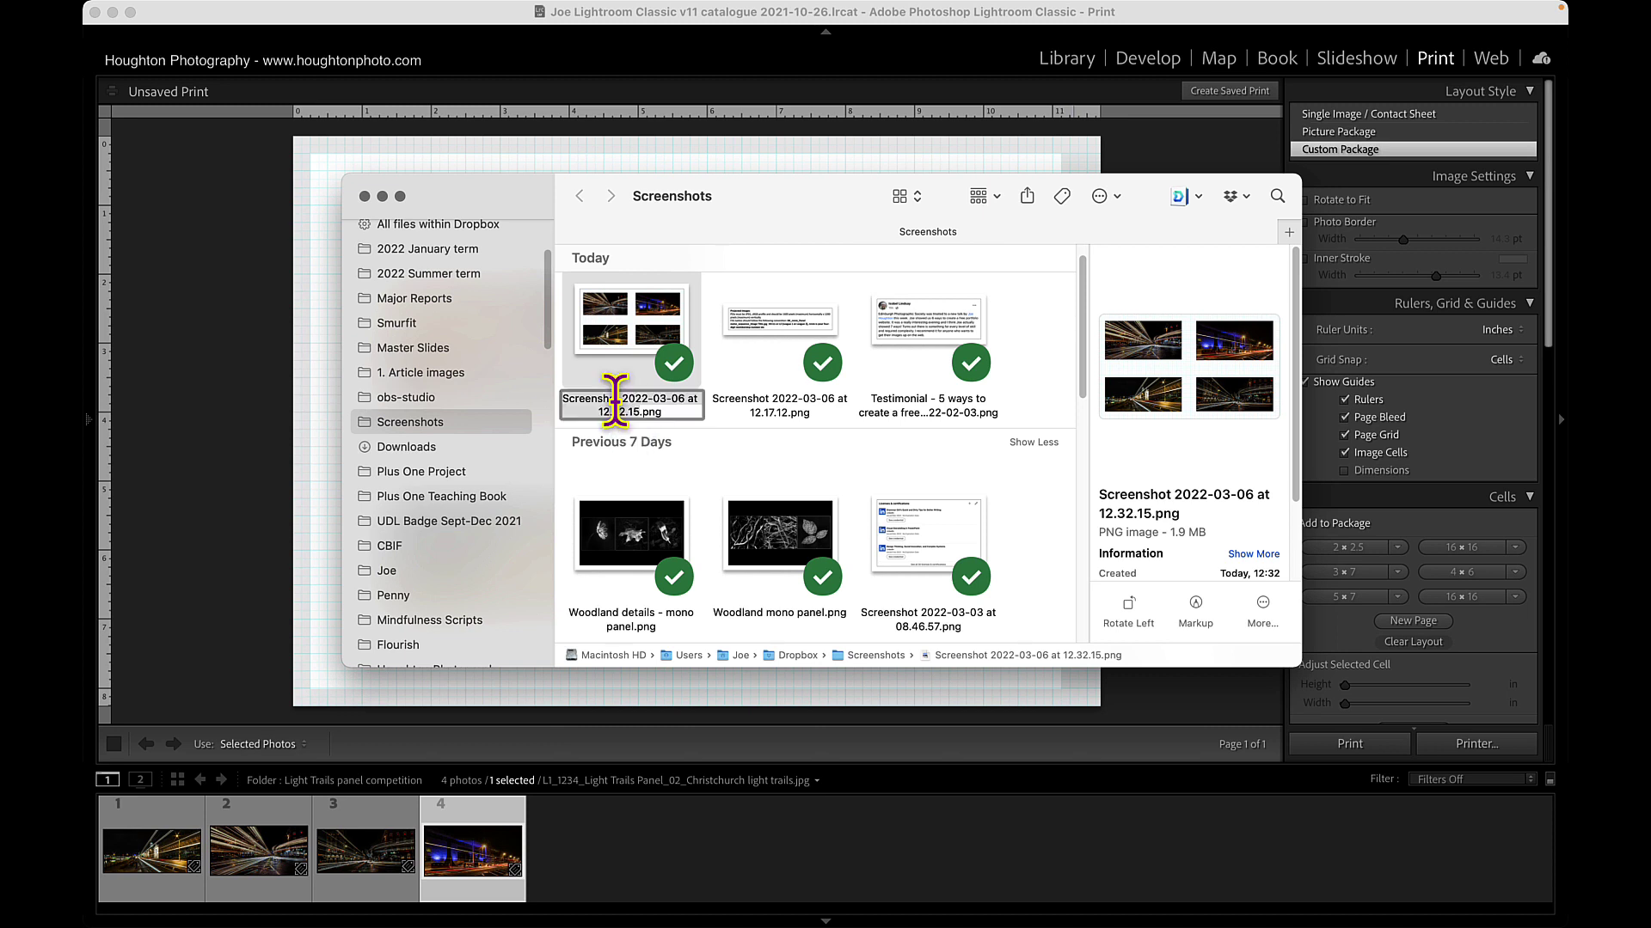
pyautogui.write('Me')
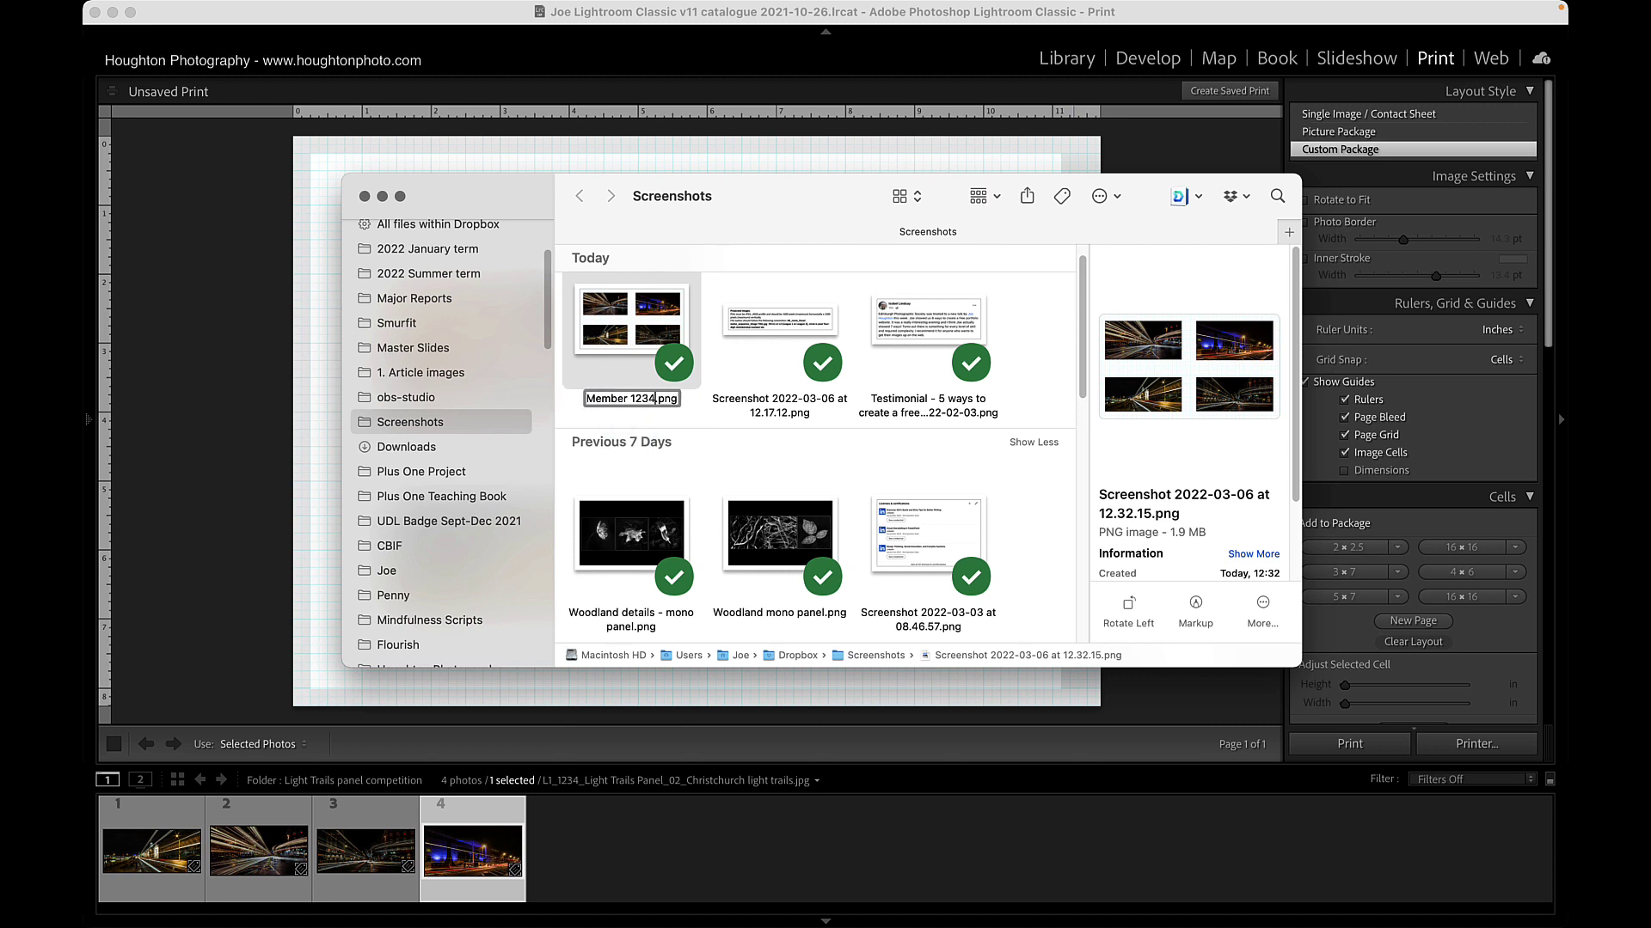
pyautogui.write('mber 1234 hanging')
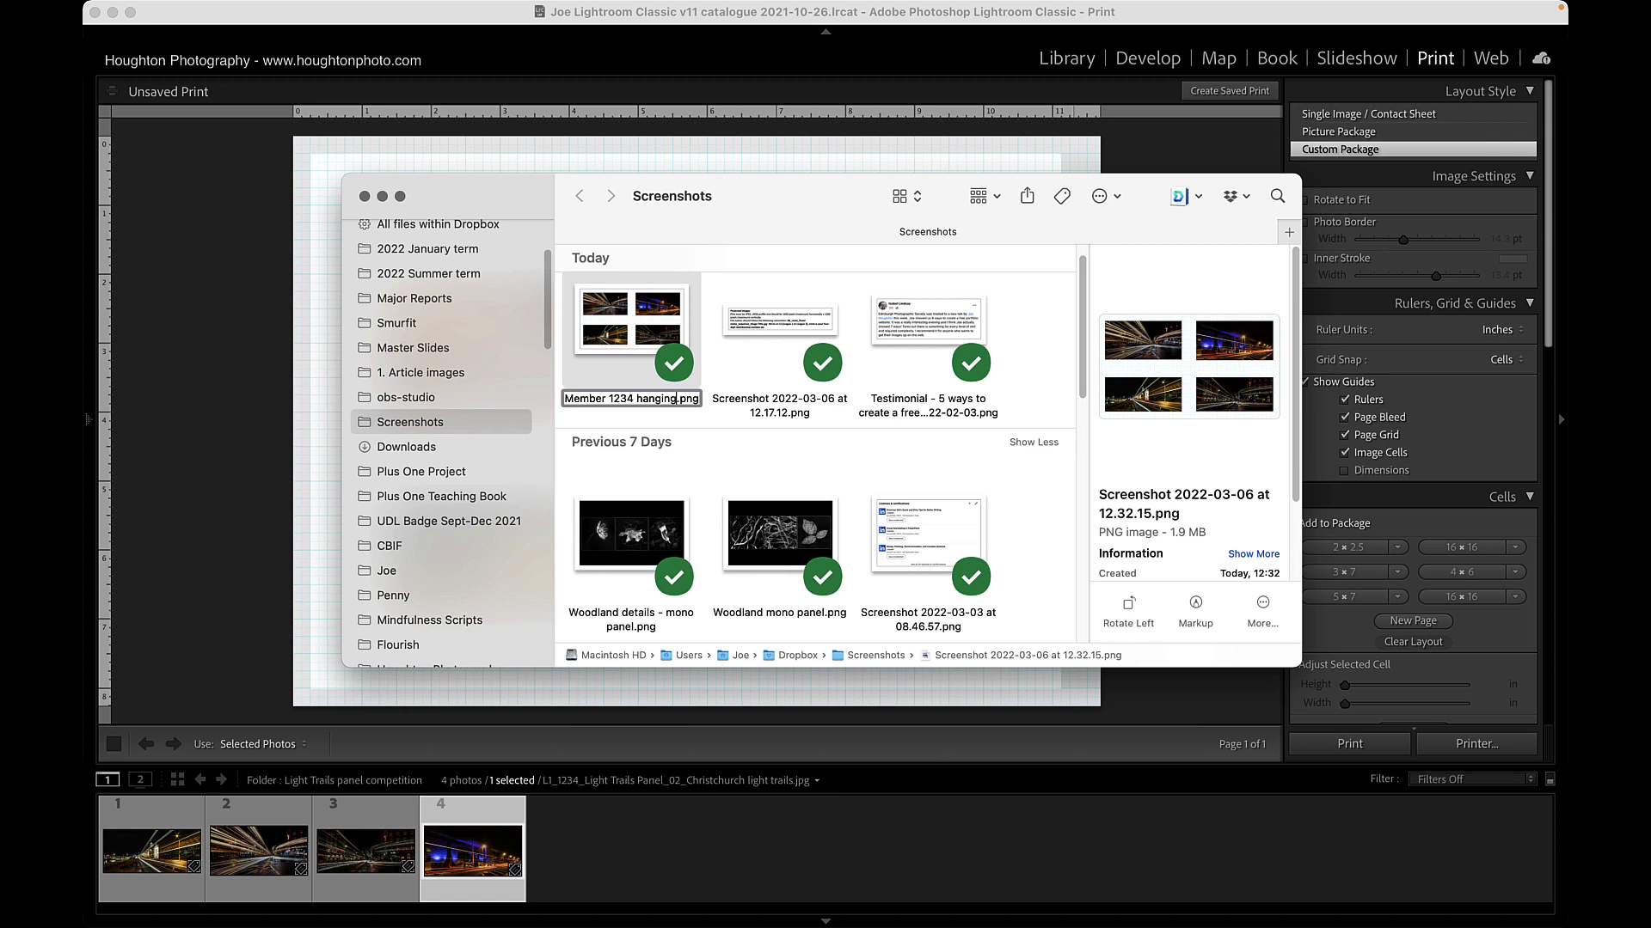
pyautogui.write(' plan for Light Tra')
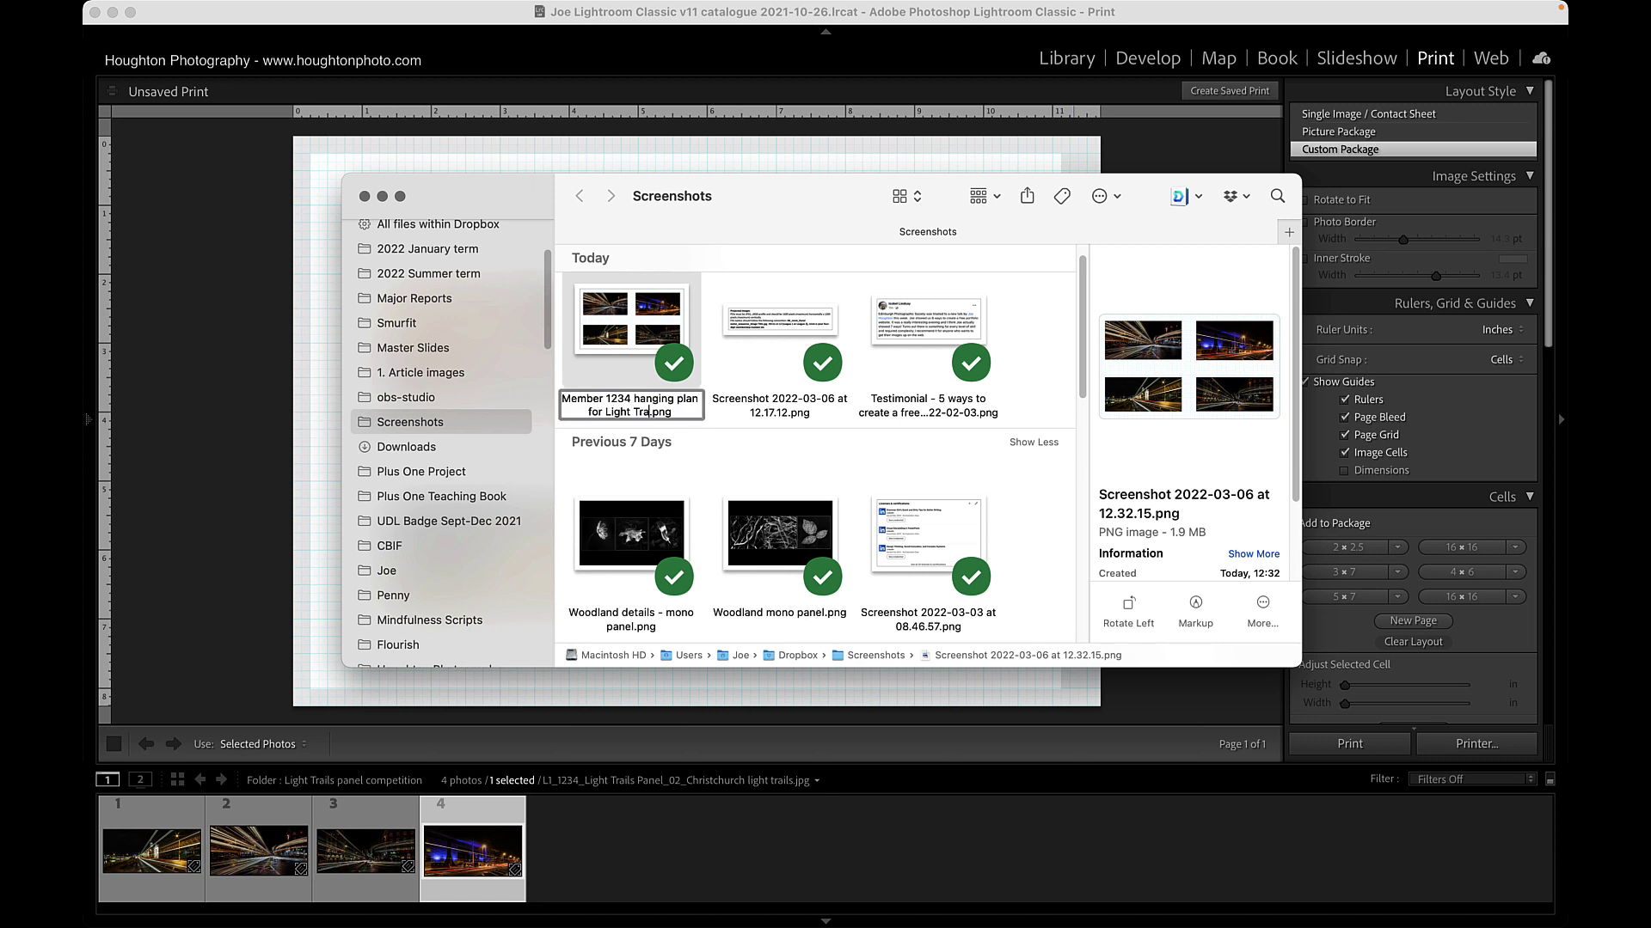
pyautogui.write('ils F')
pyautogui.press('Return')
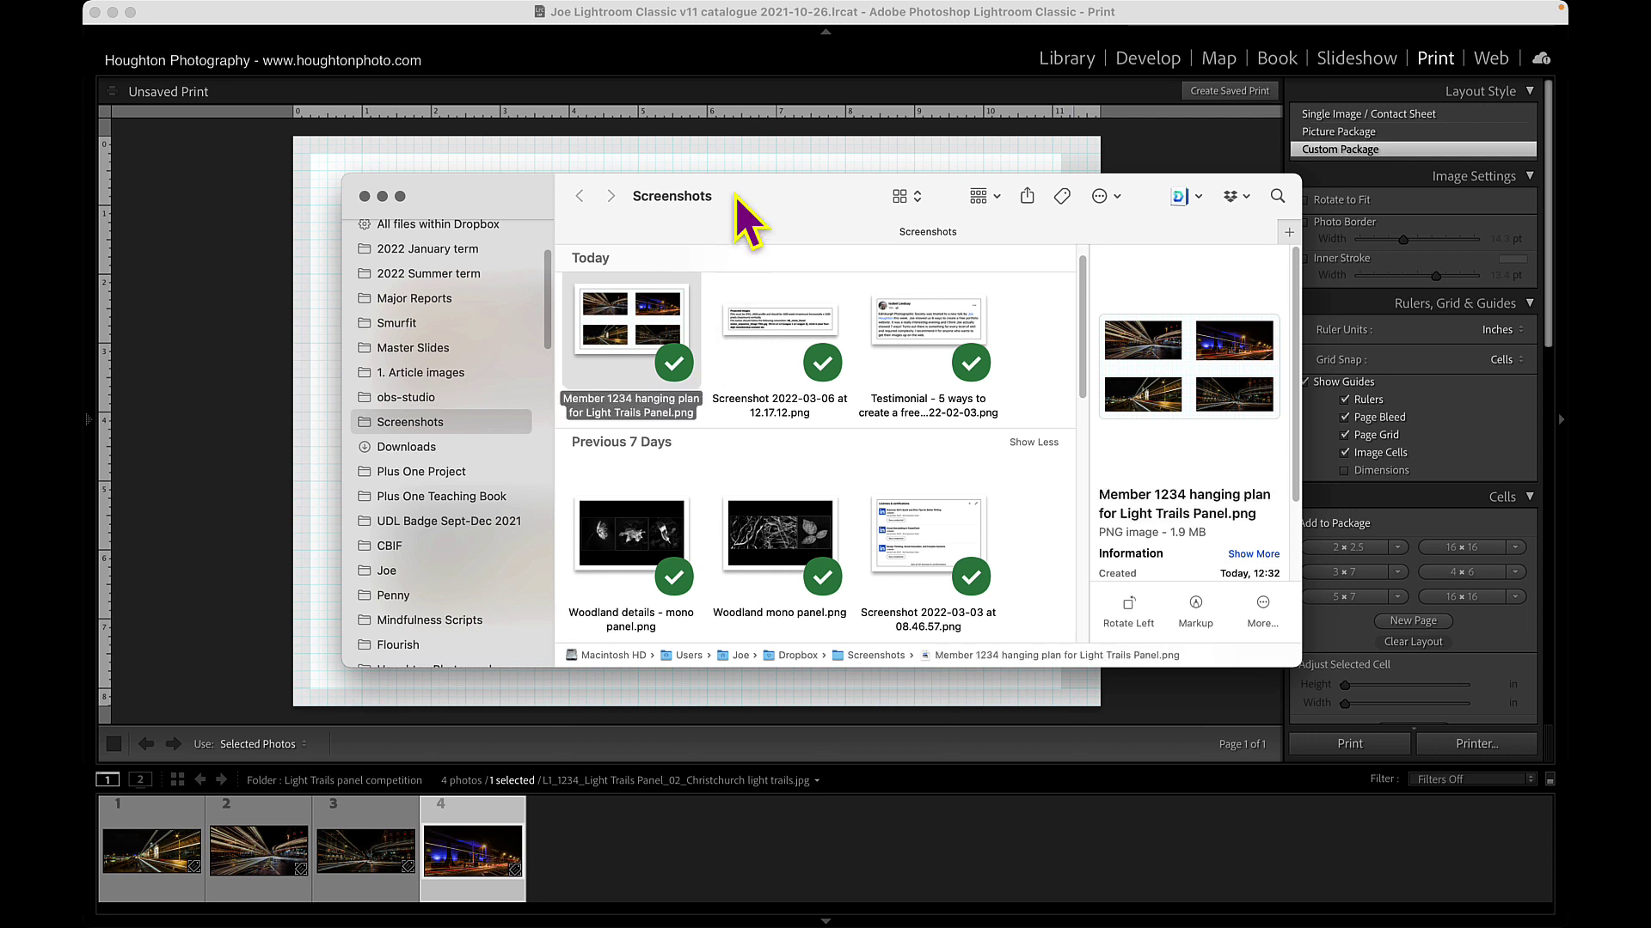
# Arrange the Screenshots and Light Trails panel competition windows and Quick Look the hanging-plan PNG.
pyautogui.moveTo(735, 197); pyautogui.dragTo(734, 36)
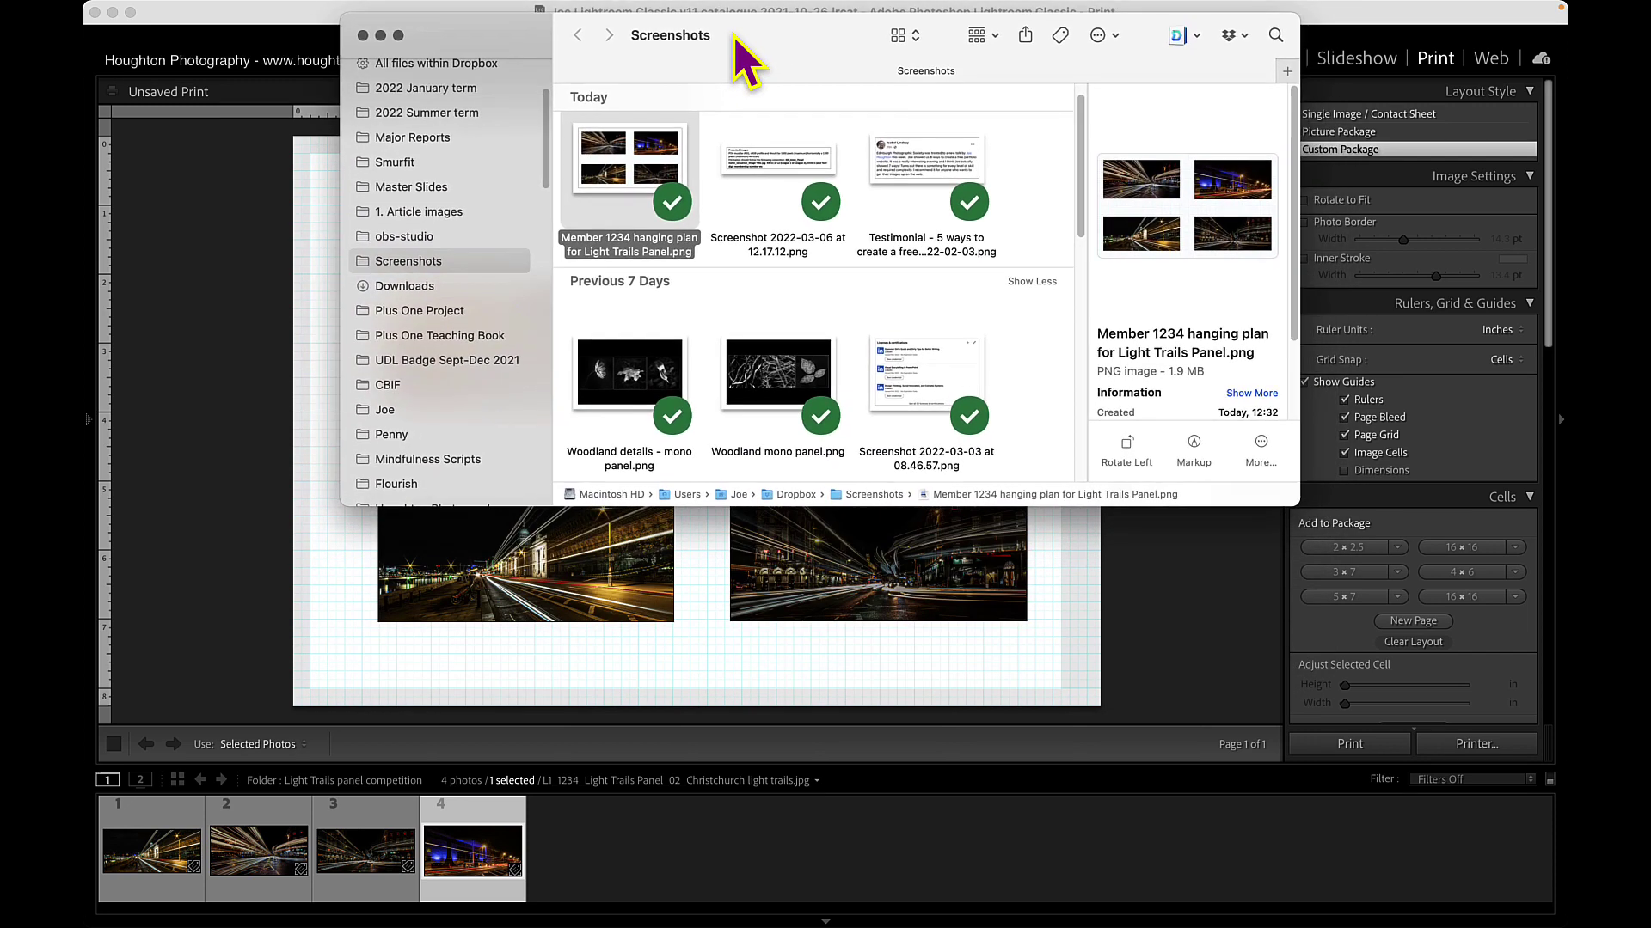
pyautogui.press('super+grave')
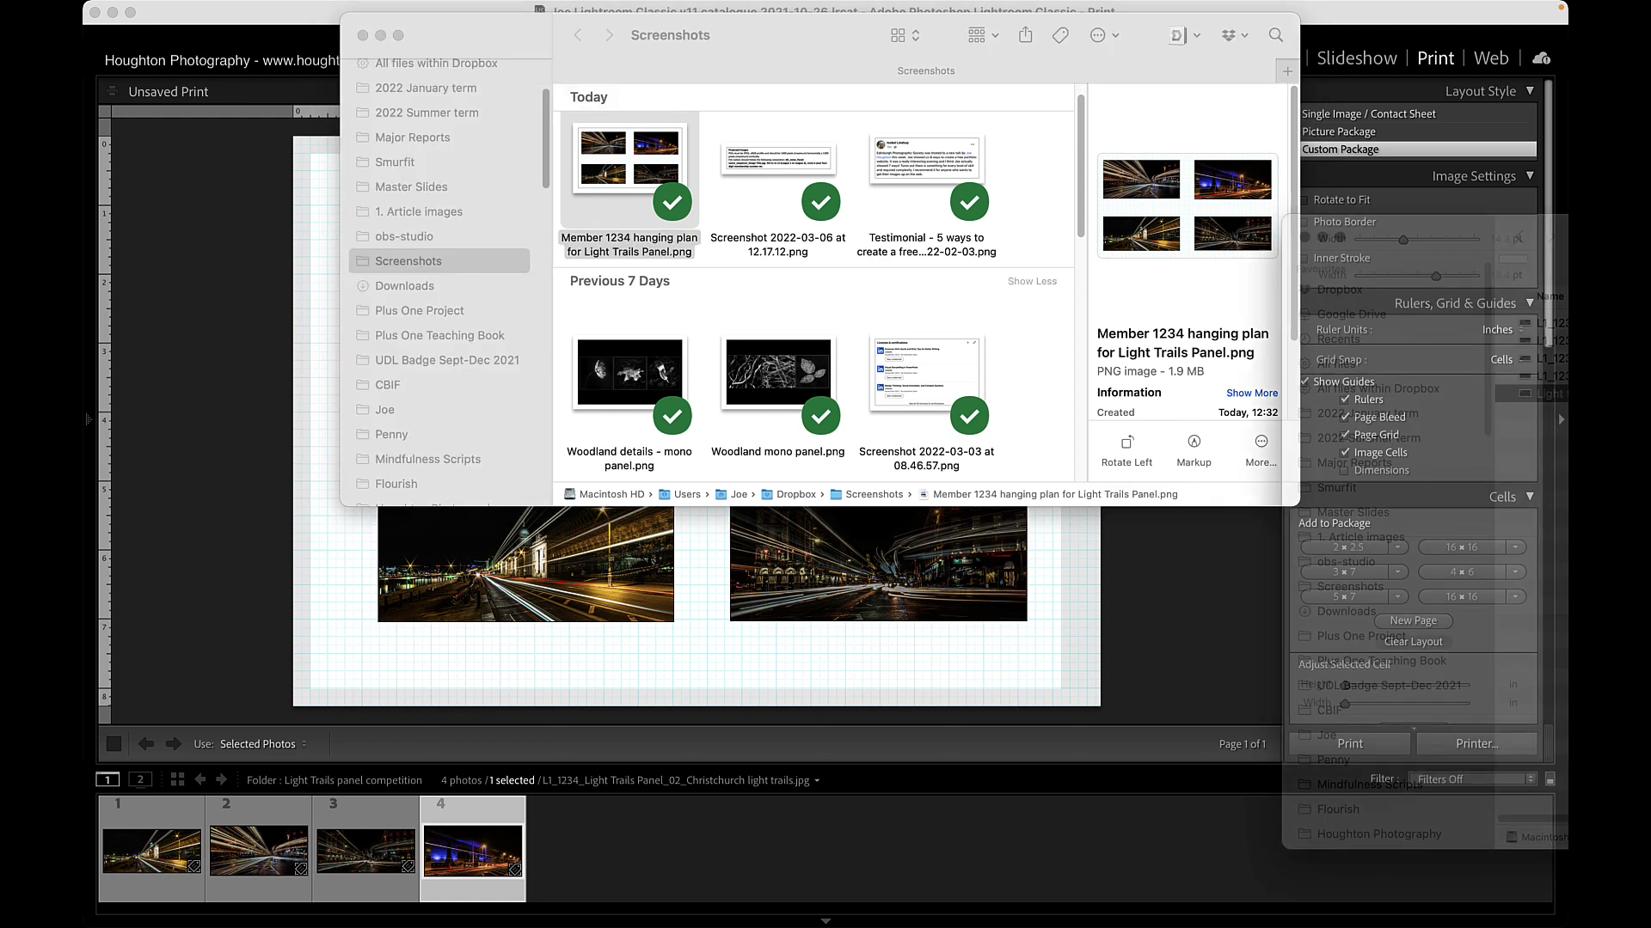
pyautogui.moveTo(871, 277); pyautogui.dragTo(849, 507)
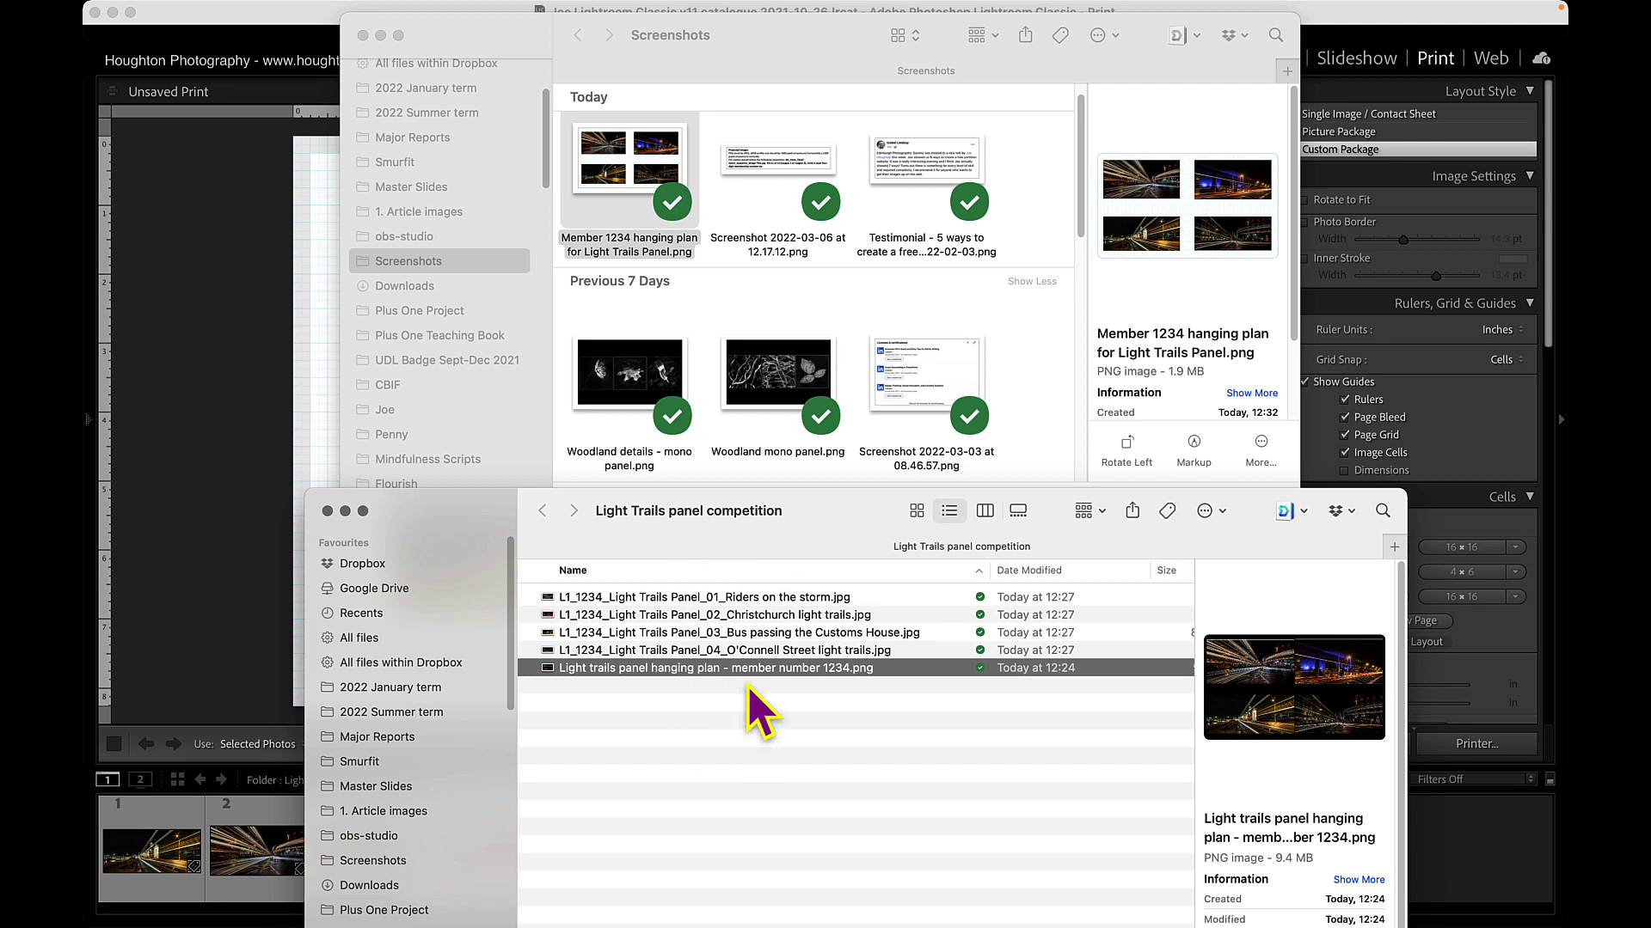
pyautogui.press('space')
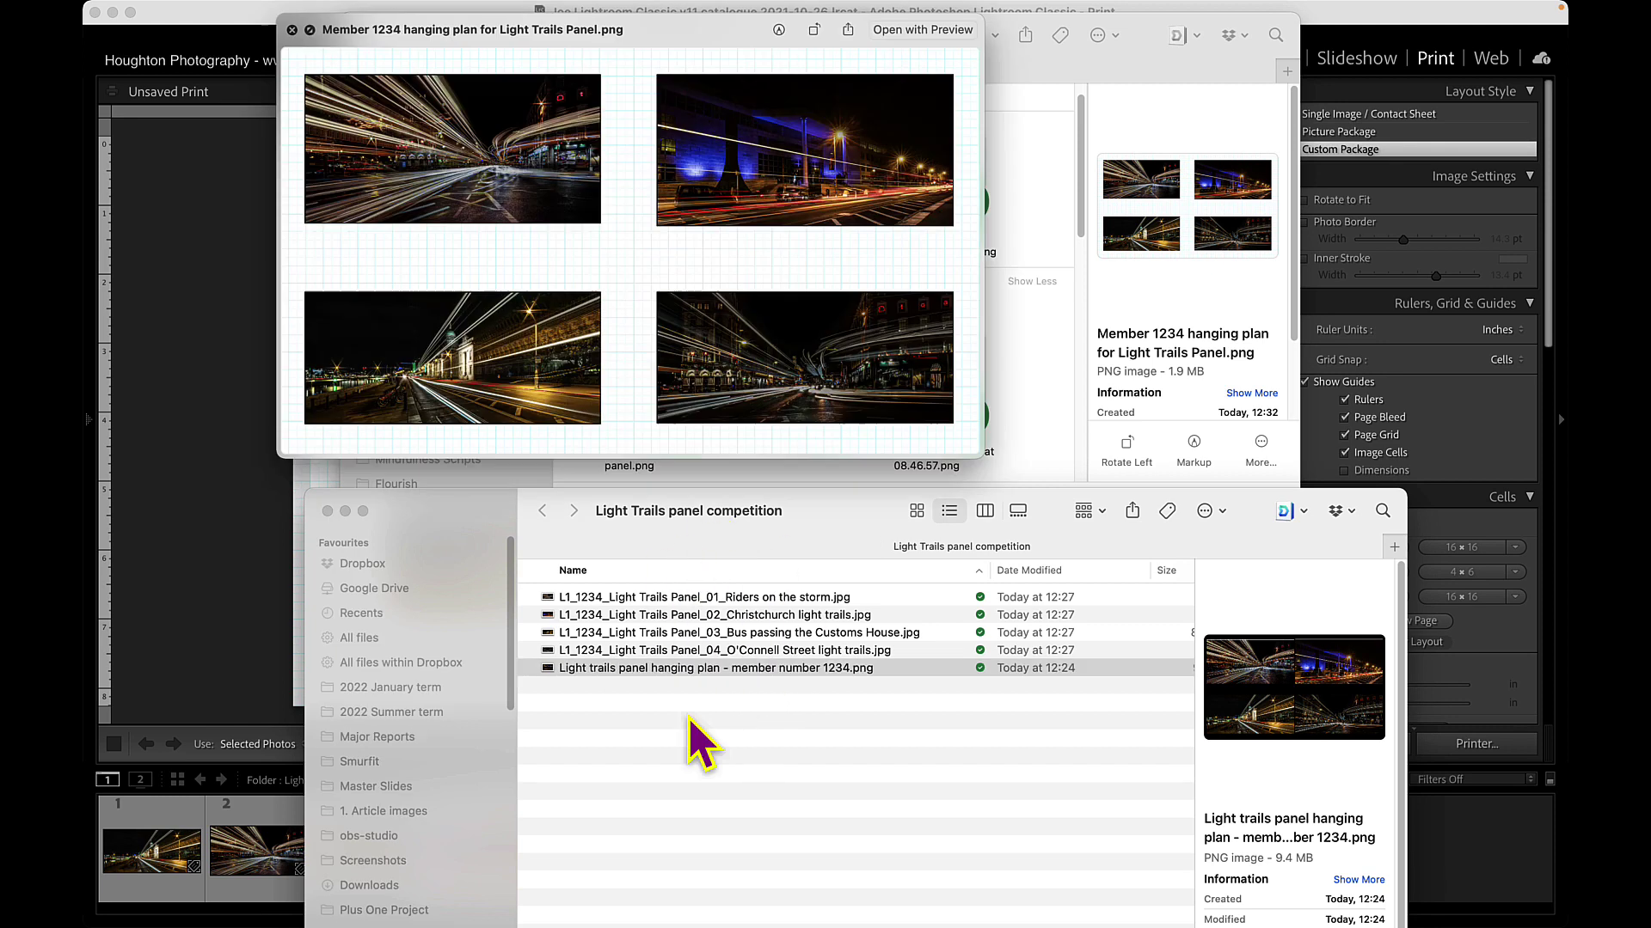
pyautogui.click(291, 30)
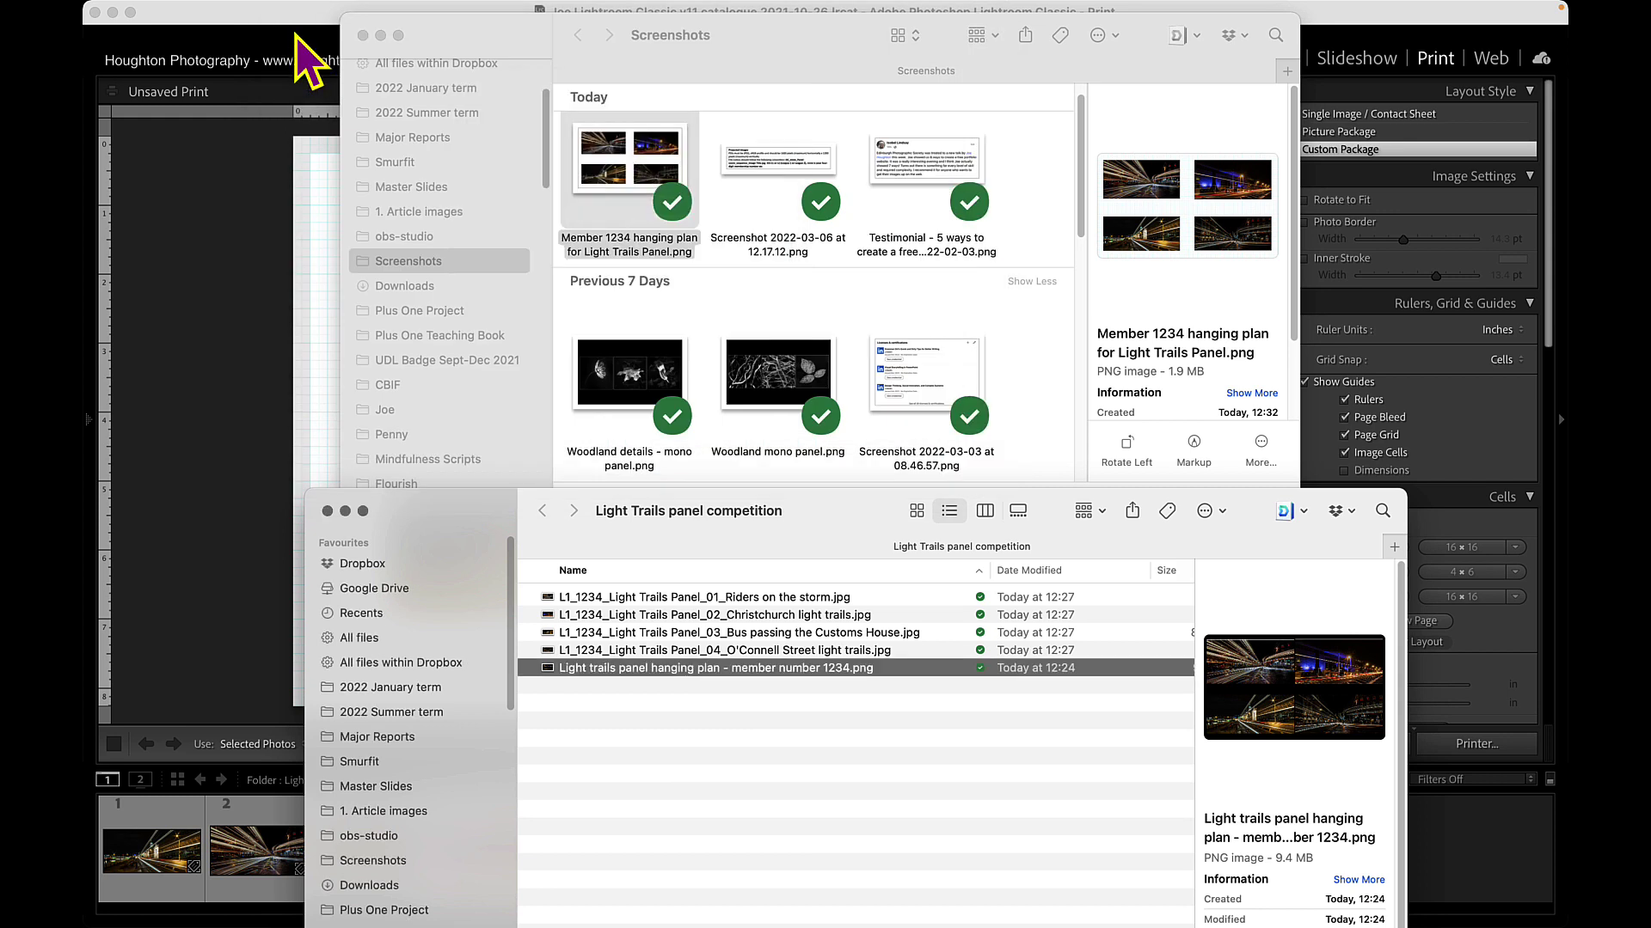
# Drag the hanging-plan PNG into the competition folder and close the Screenshots window.
pyautogui.click(584, 171)
pyautogui.moveTo(584, 171); pyautogui.dragTo(674, 874)
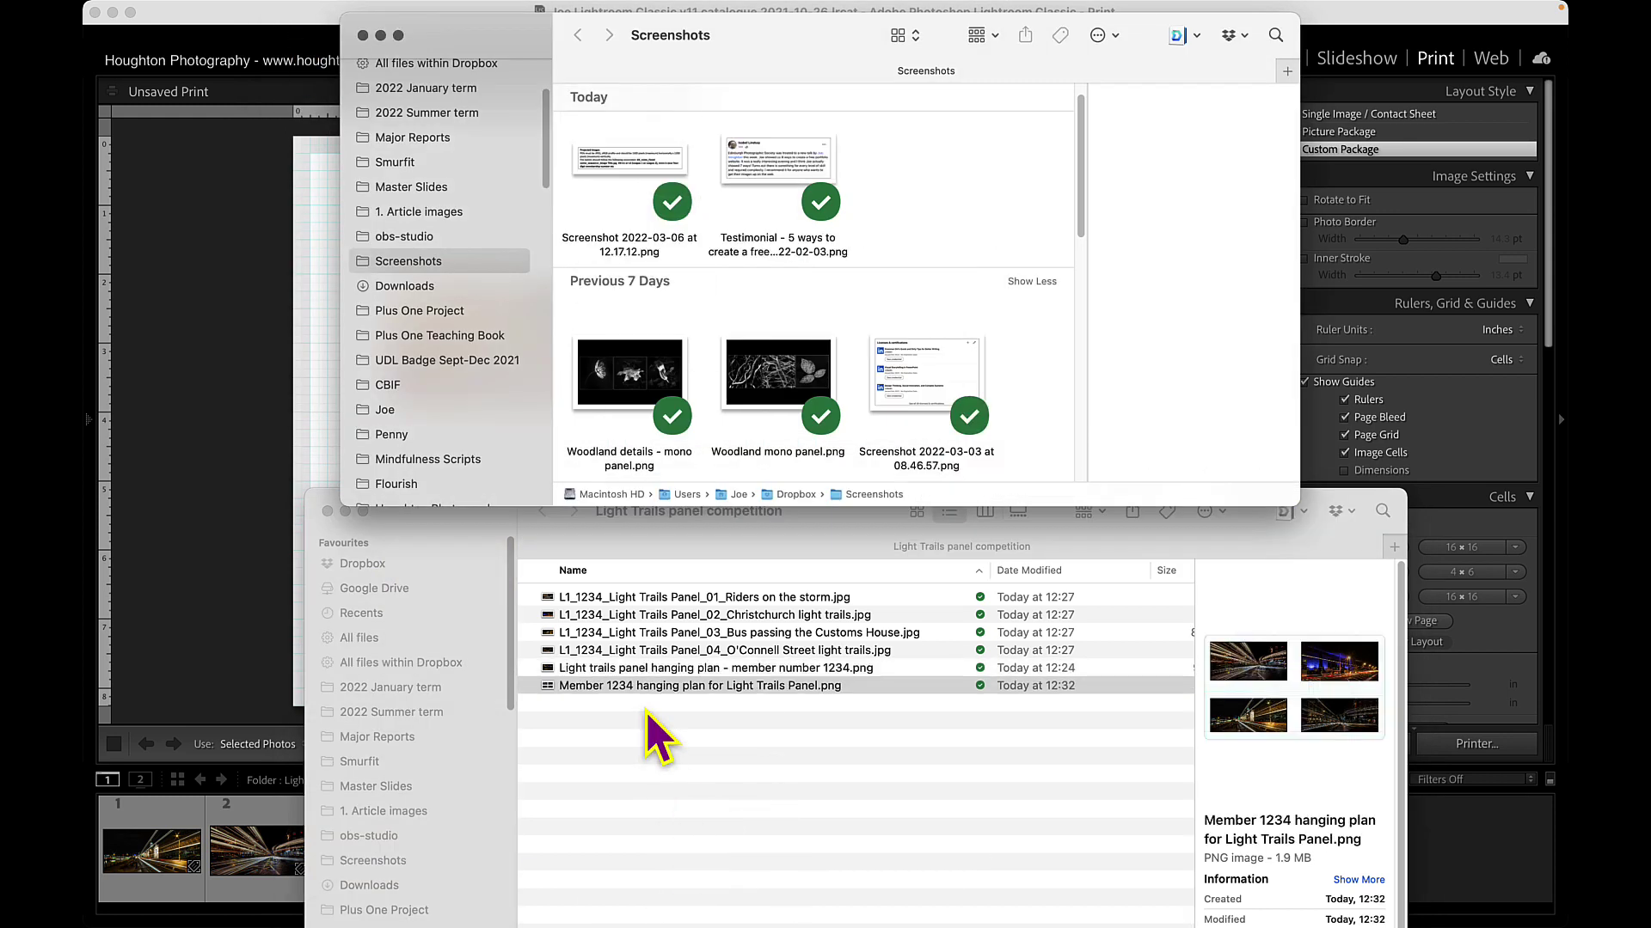
pyautogui.click(362, 35)
pyautogui.moveTo(459, 555); pyautogui.dragTo(405, 228)
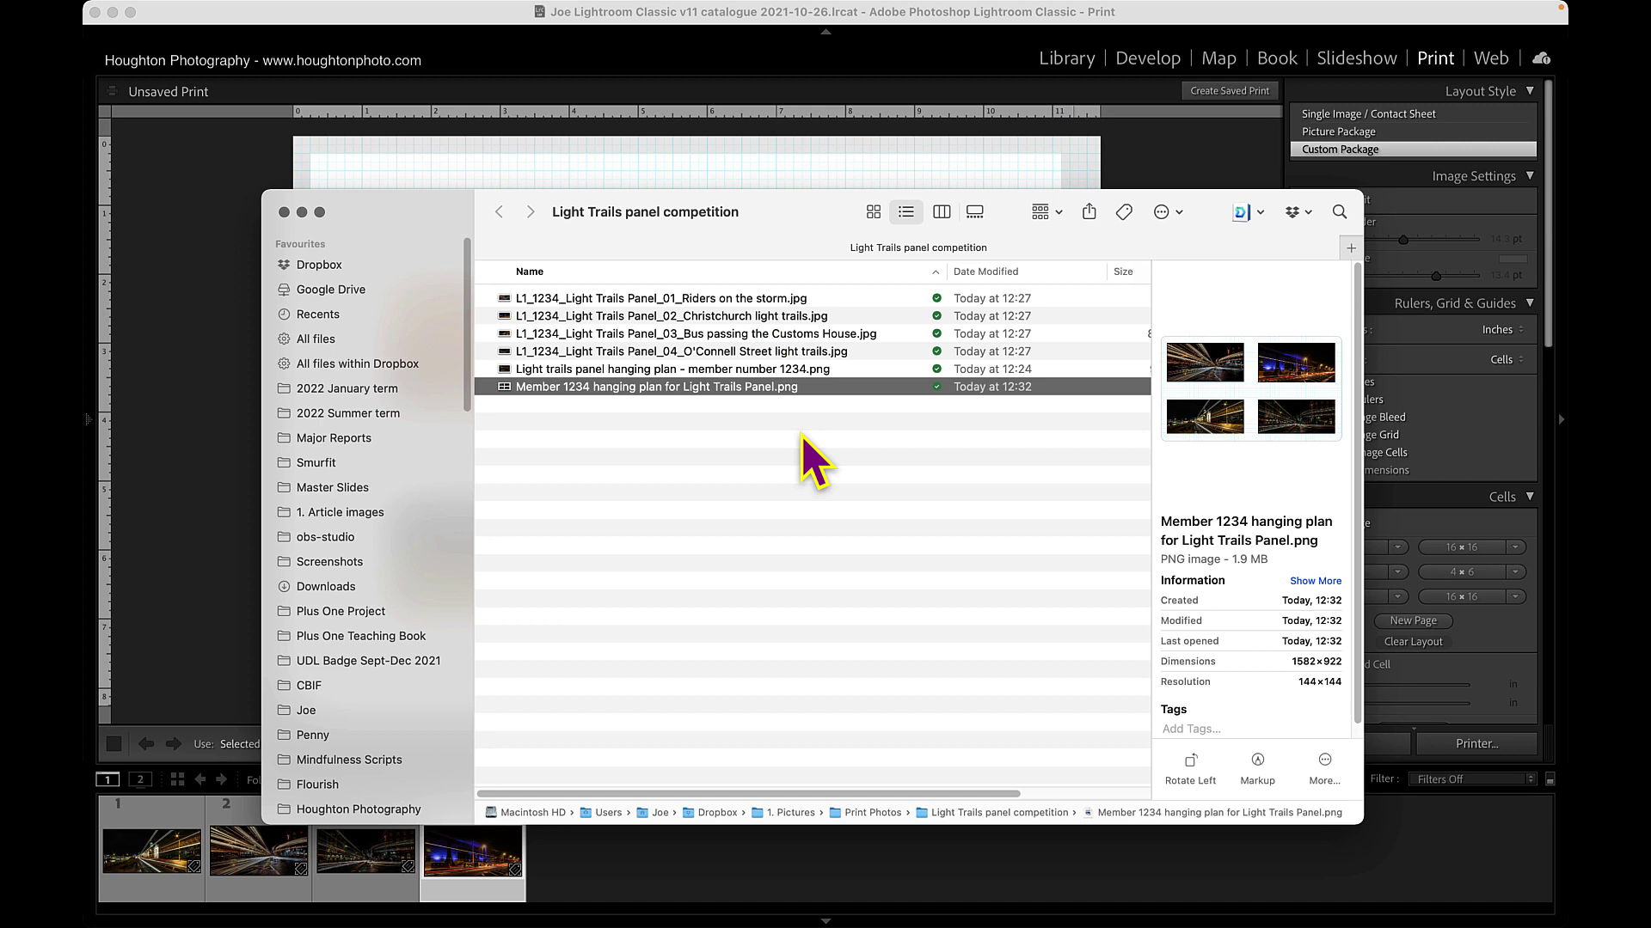